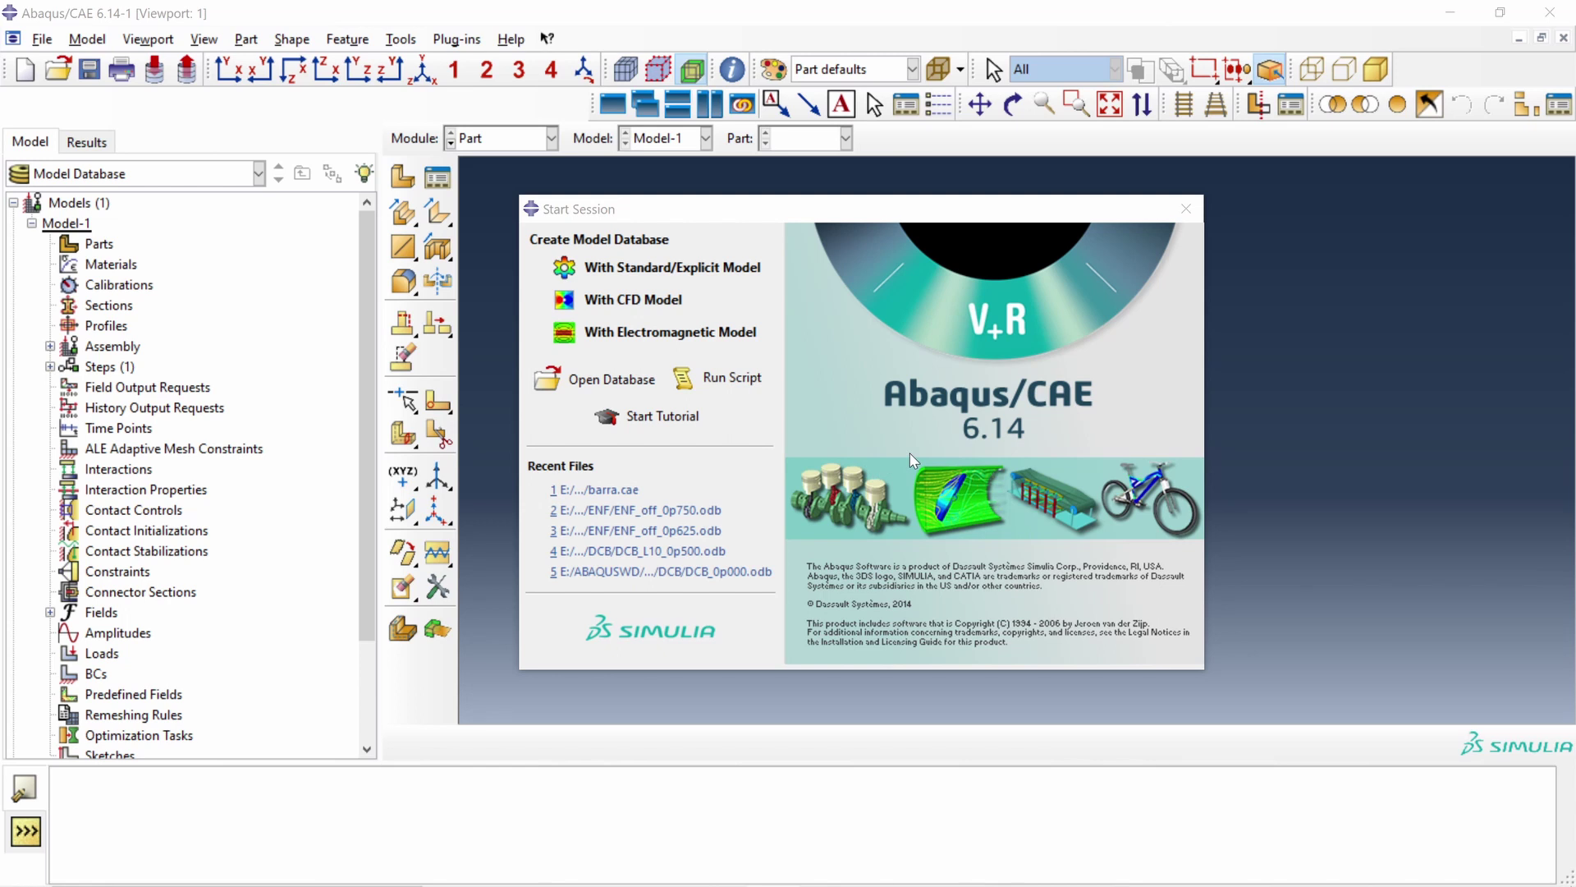
Create a Standard/Explicit model database containing an empty Model-1
{"action": "left_click", "coordinate": [705, 270]}
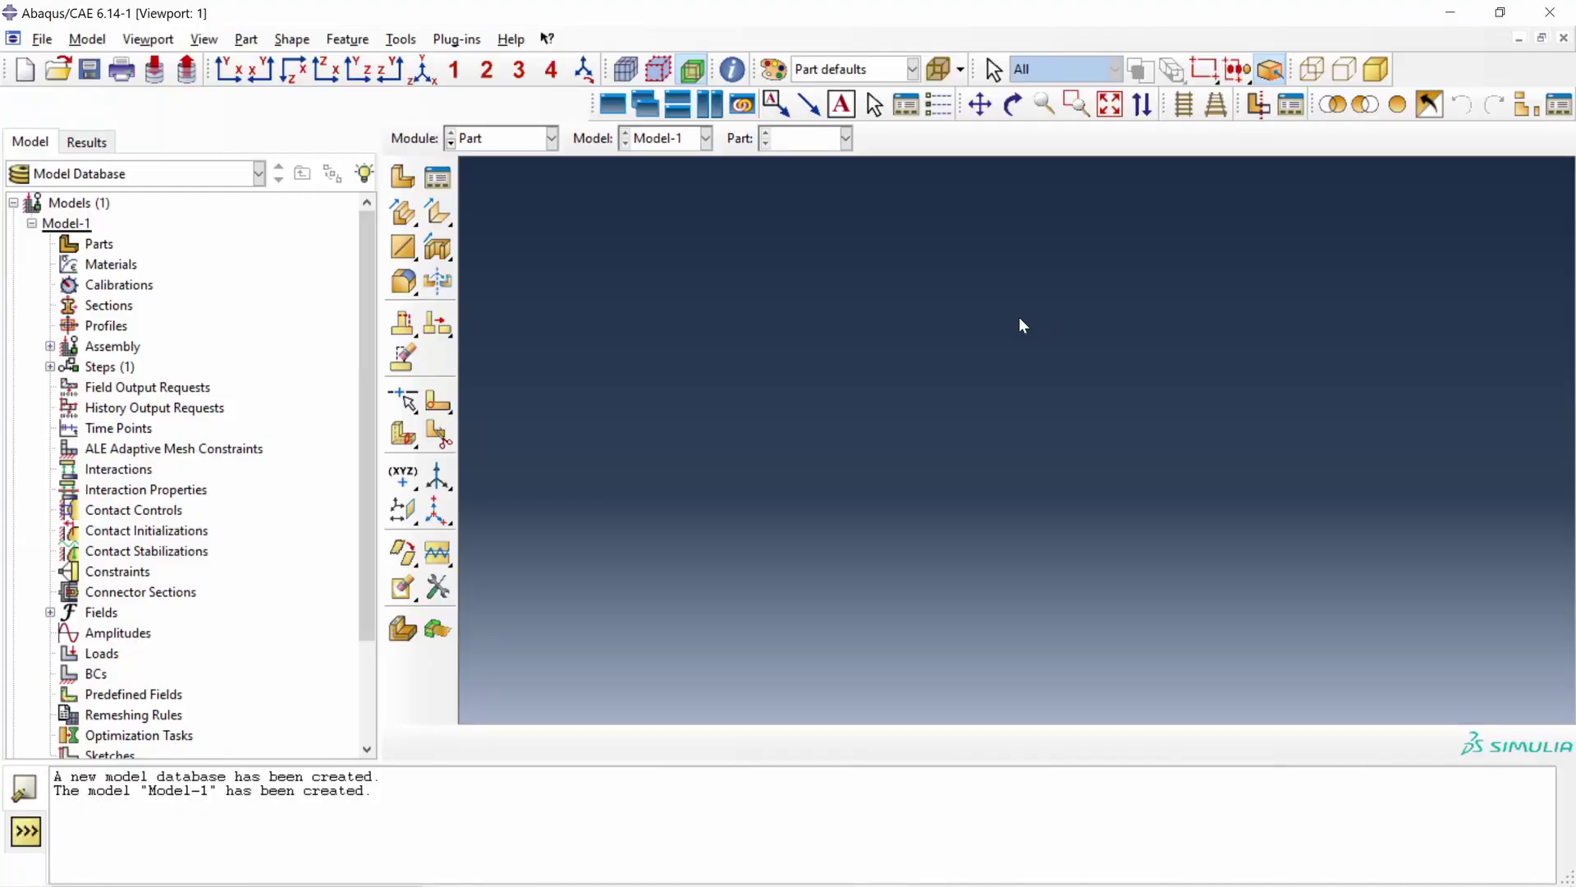
{"action": "left_click", "coordinate": [49, 40]}
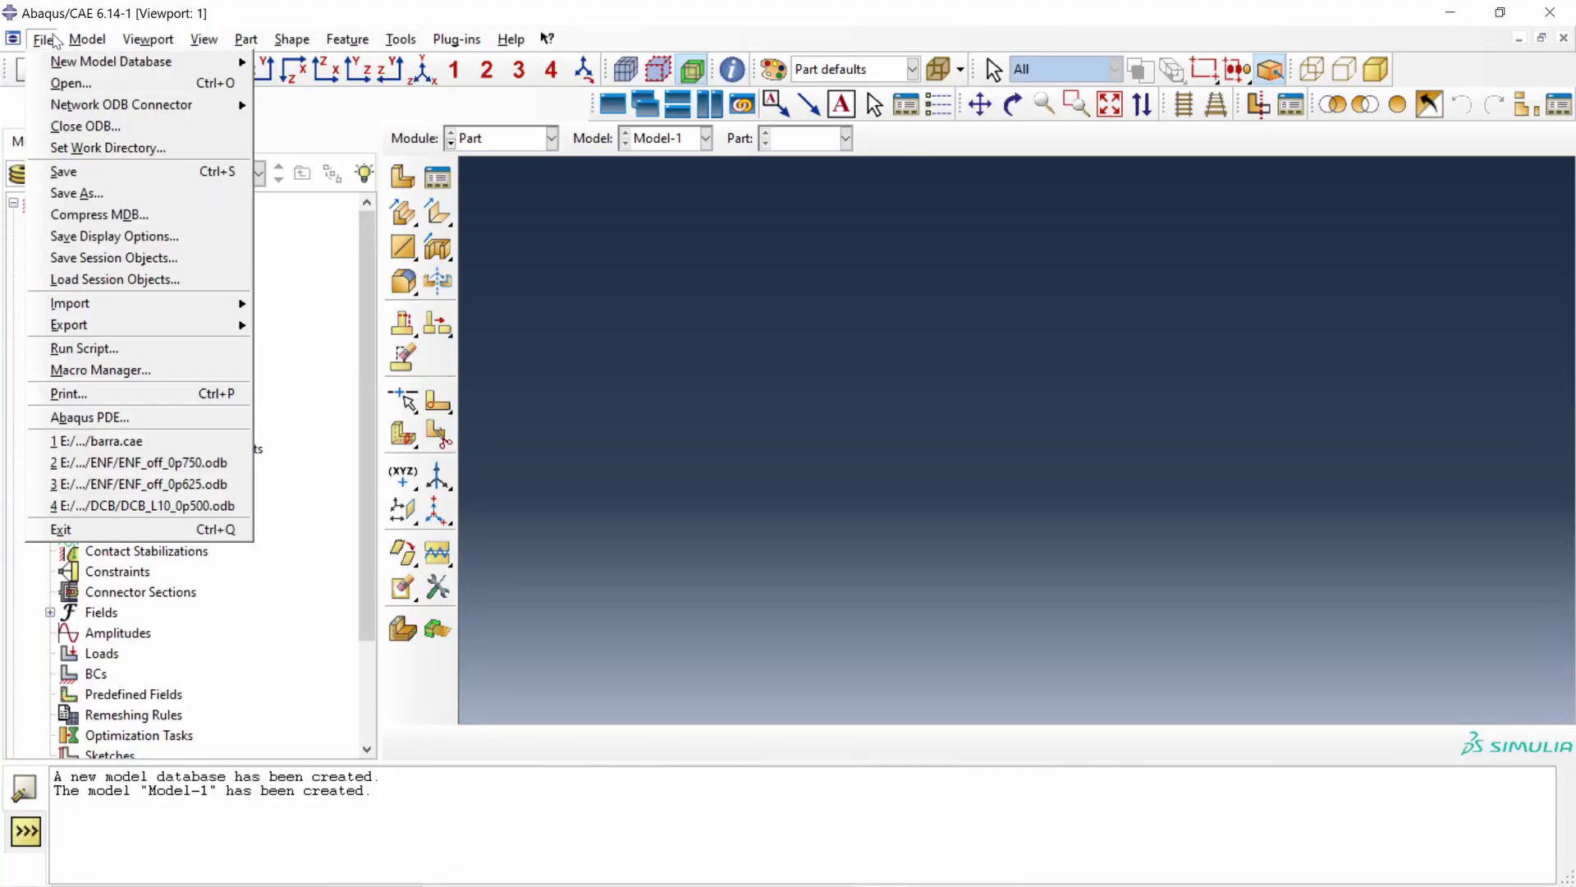
Start recording a macro named Part1, stored in the work directory
{"action": "left_click", "coordinate": [127, 369]}
{"action": "left_click_drag", "start_coordinate": [1302, 309], "coordinate": [1235, 229]}
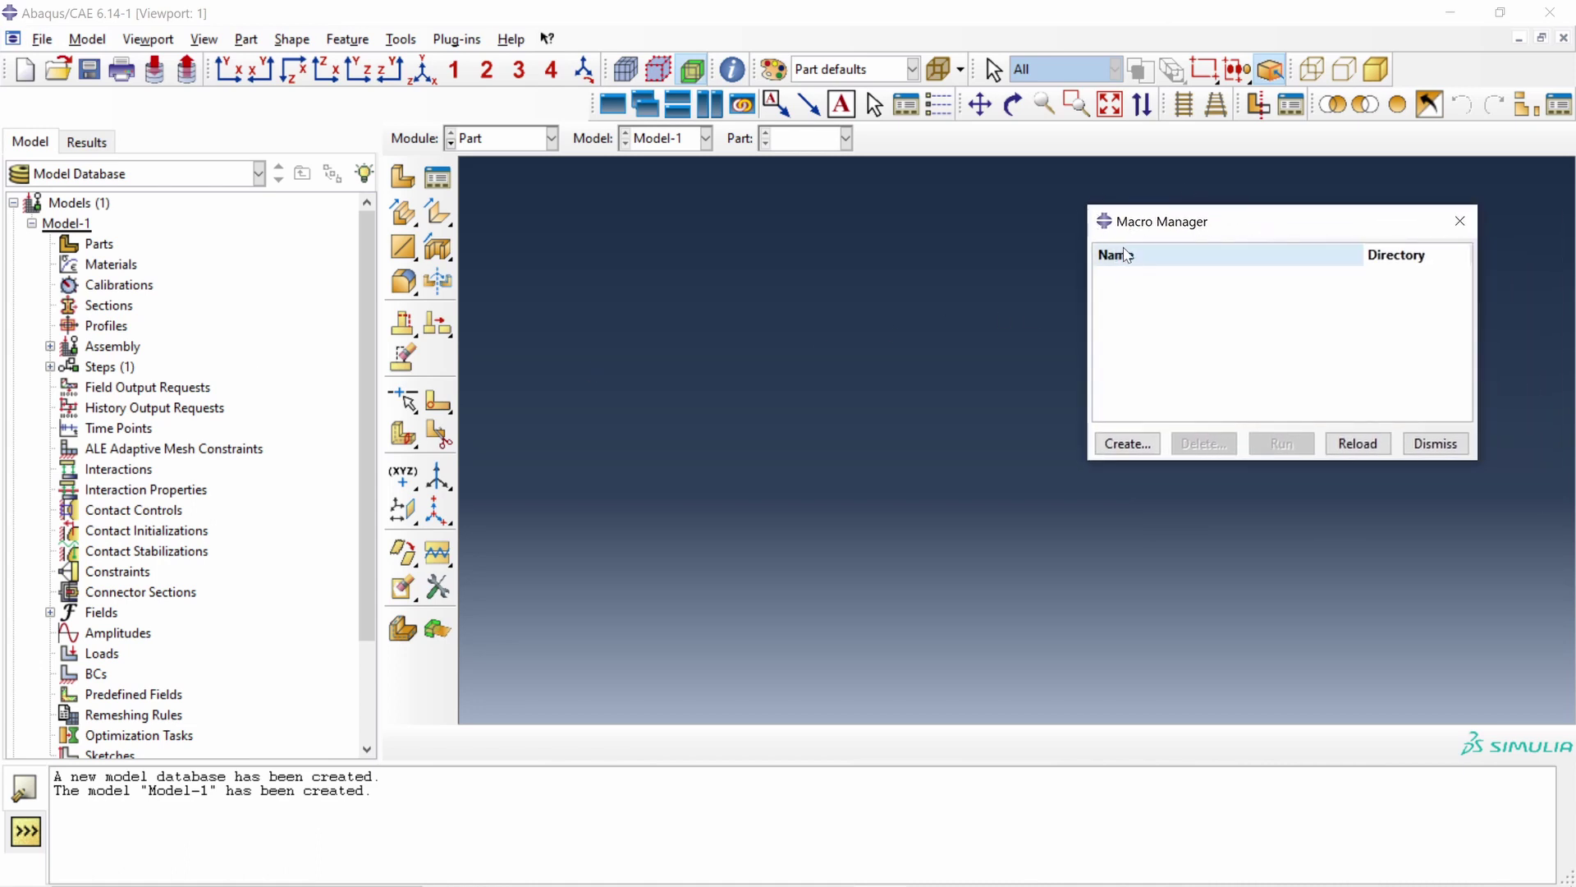
{"action": "left_click", "coordinate": [1123, 446]}
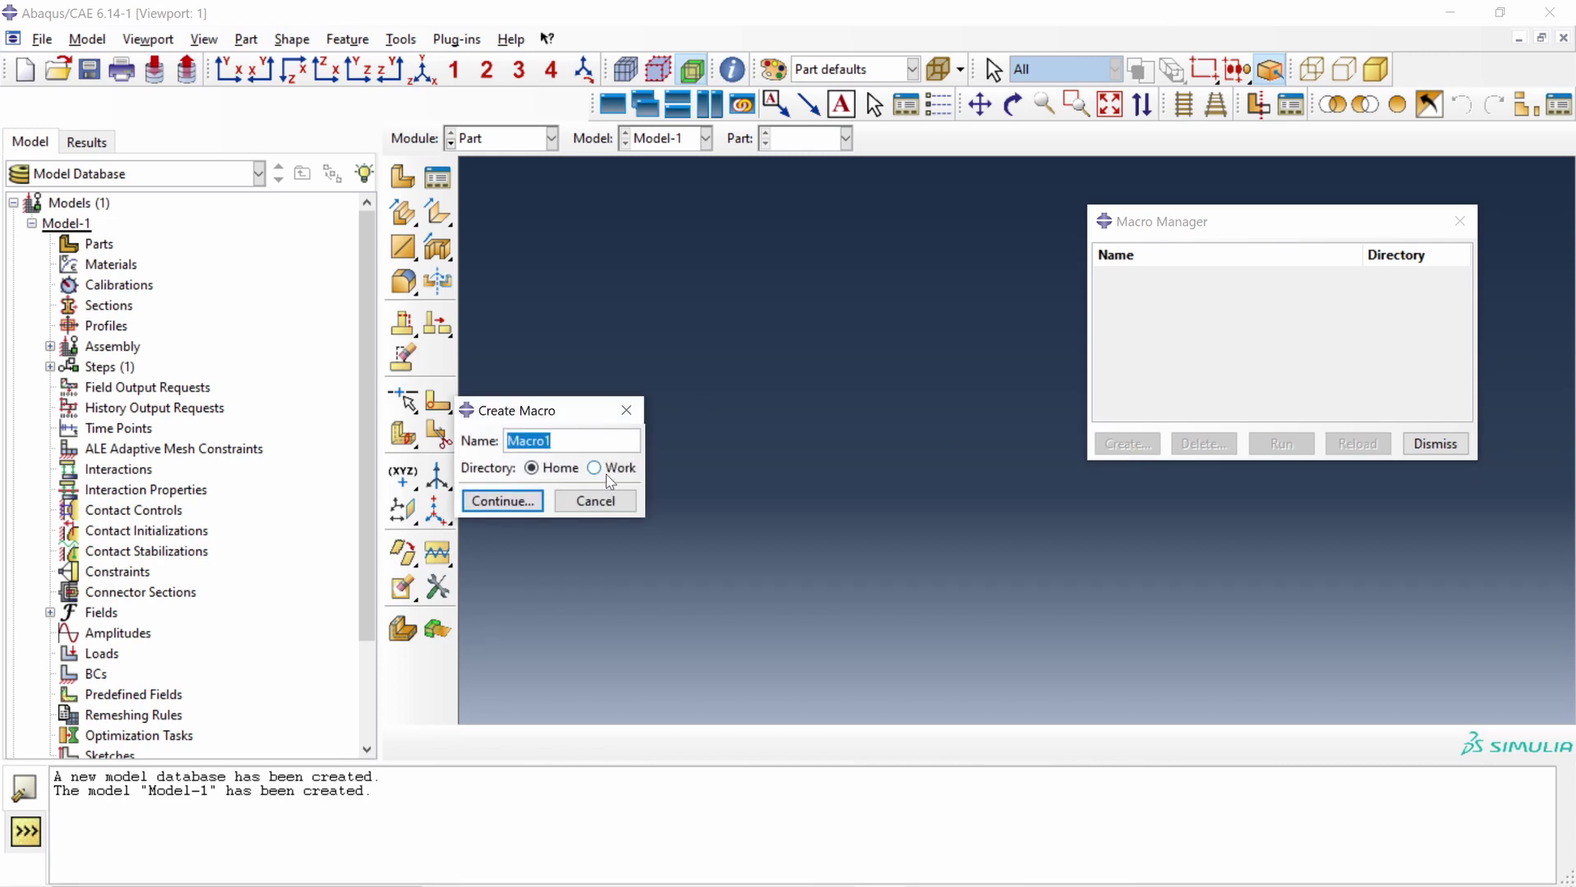
{"action": "left_click", "coordinate": [607, 470]}
{"action": "left_click_drag", "start_coordinate": [554, 441], "coordinate": [504, 443]}
{"action": "type", "text": "Pa"}
{"action": "type", "text": "rt1"}
{"action": "left_click", "coordinate": [510, 499]}
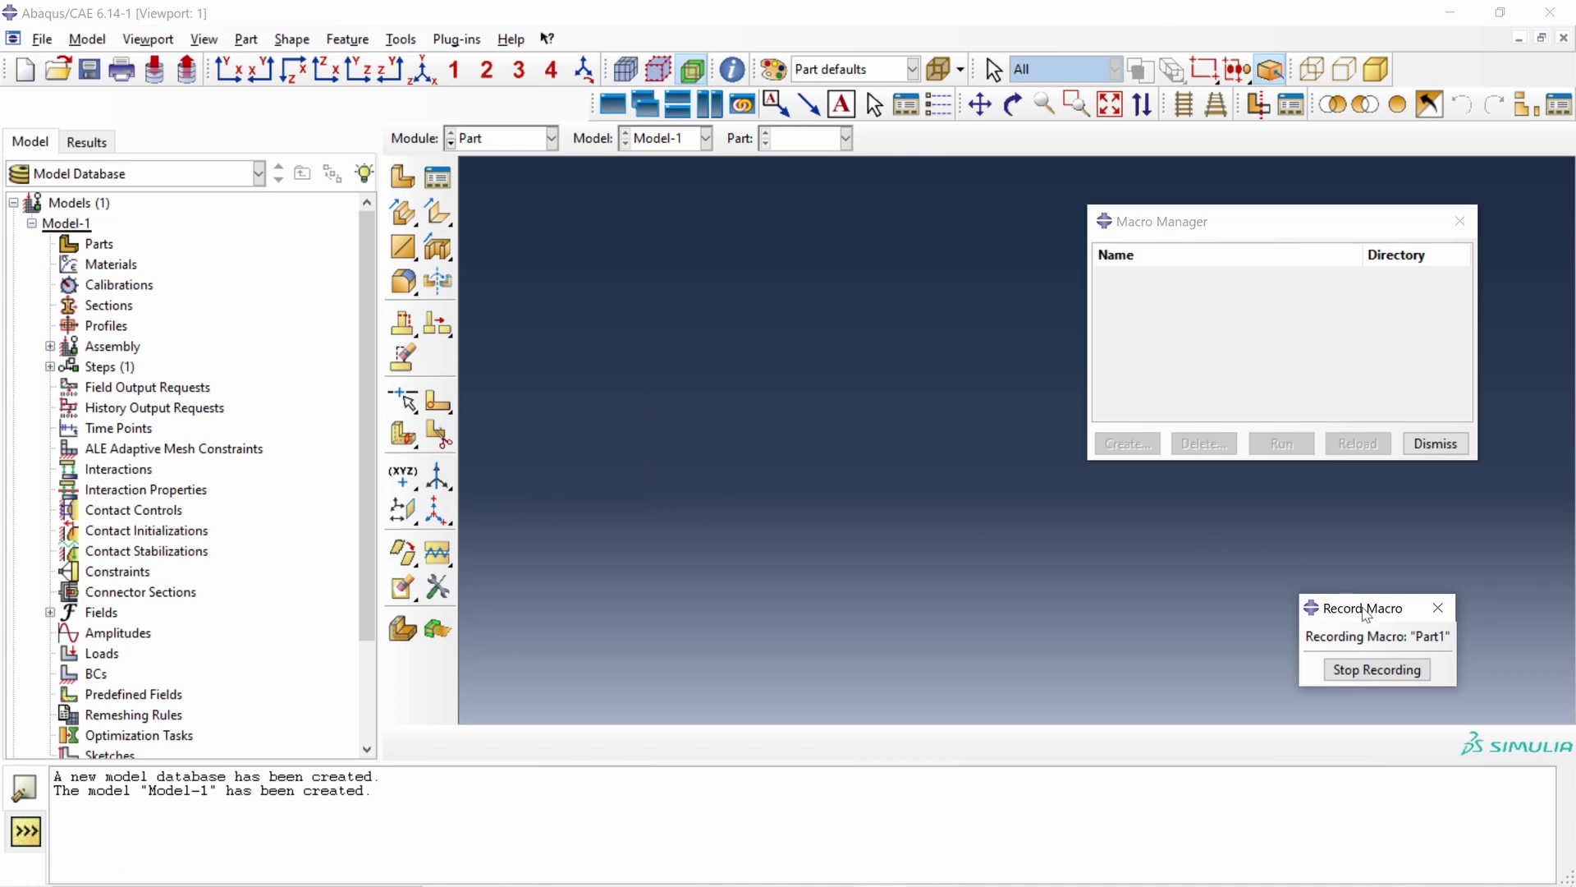
{"action": "left_click_drag", "start_coordinate": [1365, 612], "coordinate": [1245, 528]}
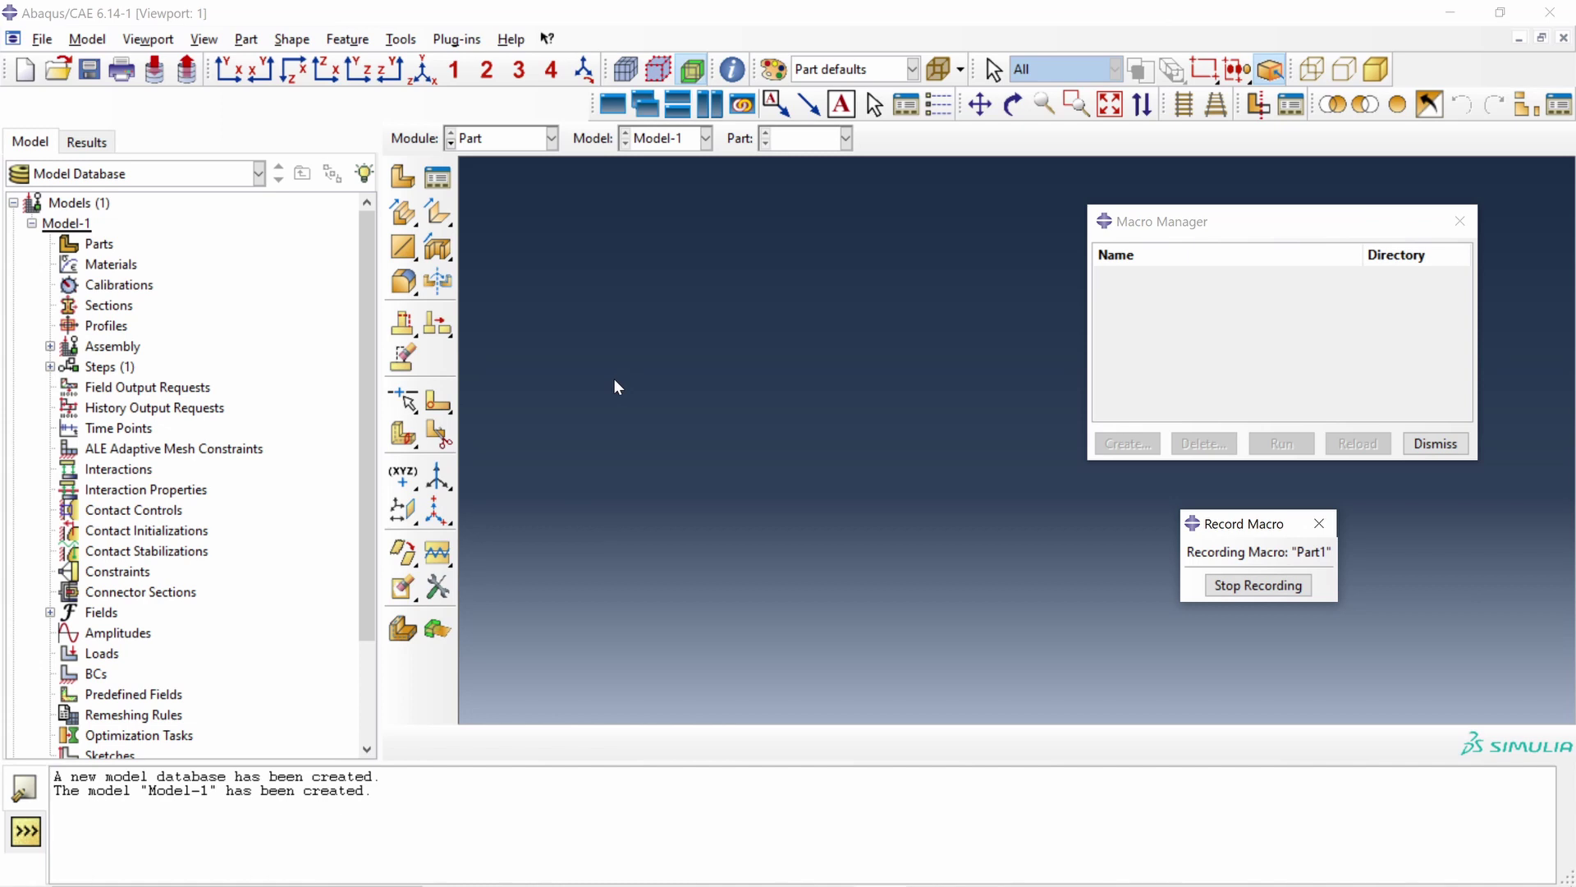
{"action": "left_click", "coordinate": [403, 180]}
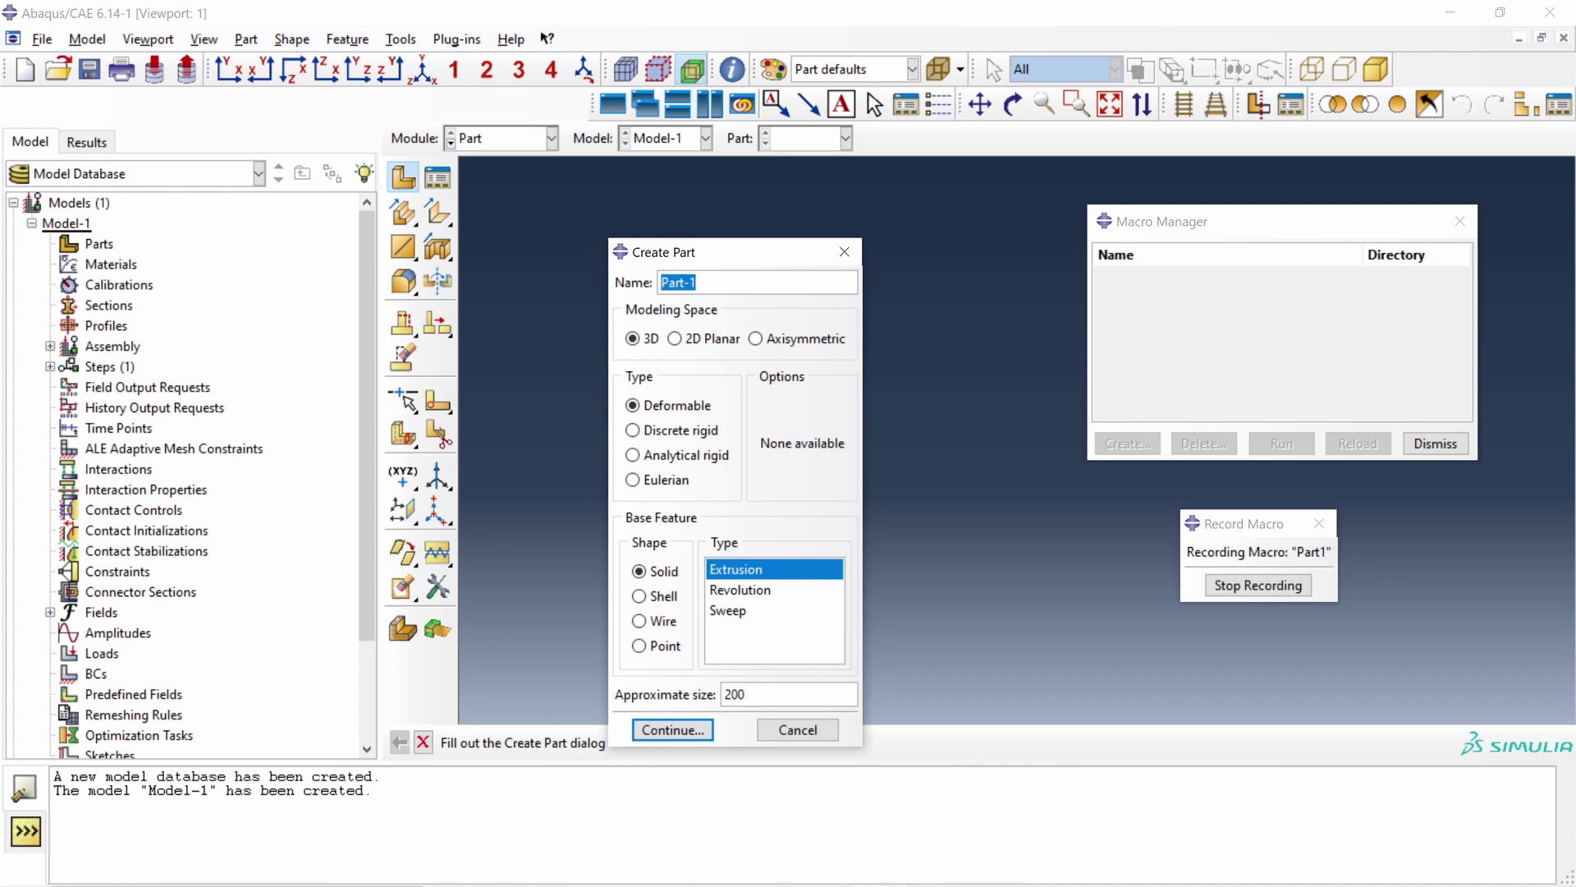
{"action": "type", "text": "BARRA"}
Sketch a radius-10 circle centred at the origin for the BARRA solid extrusion
{"action": "left_click", "coordinate": [673, 731]}
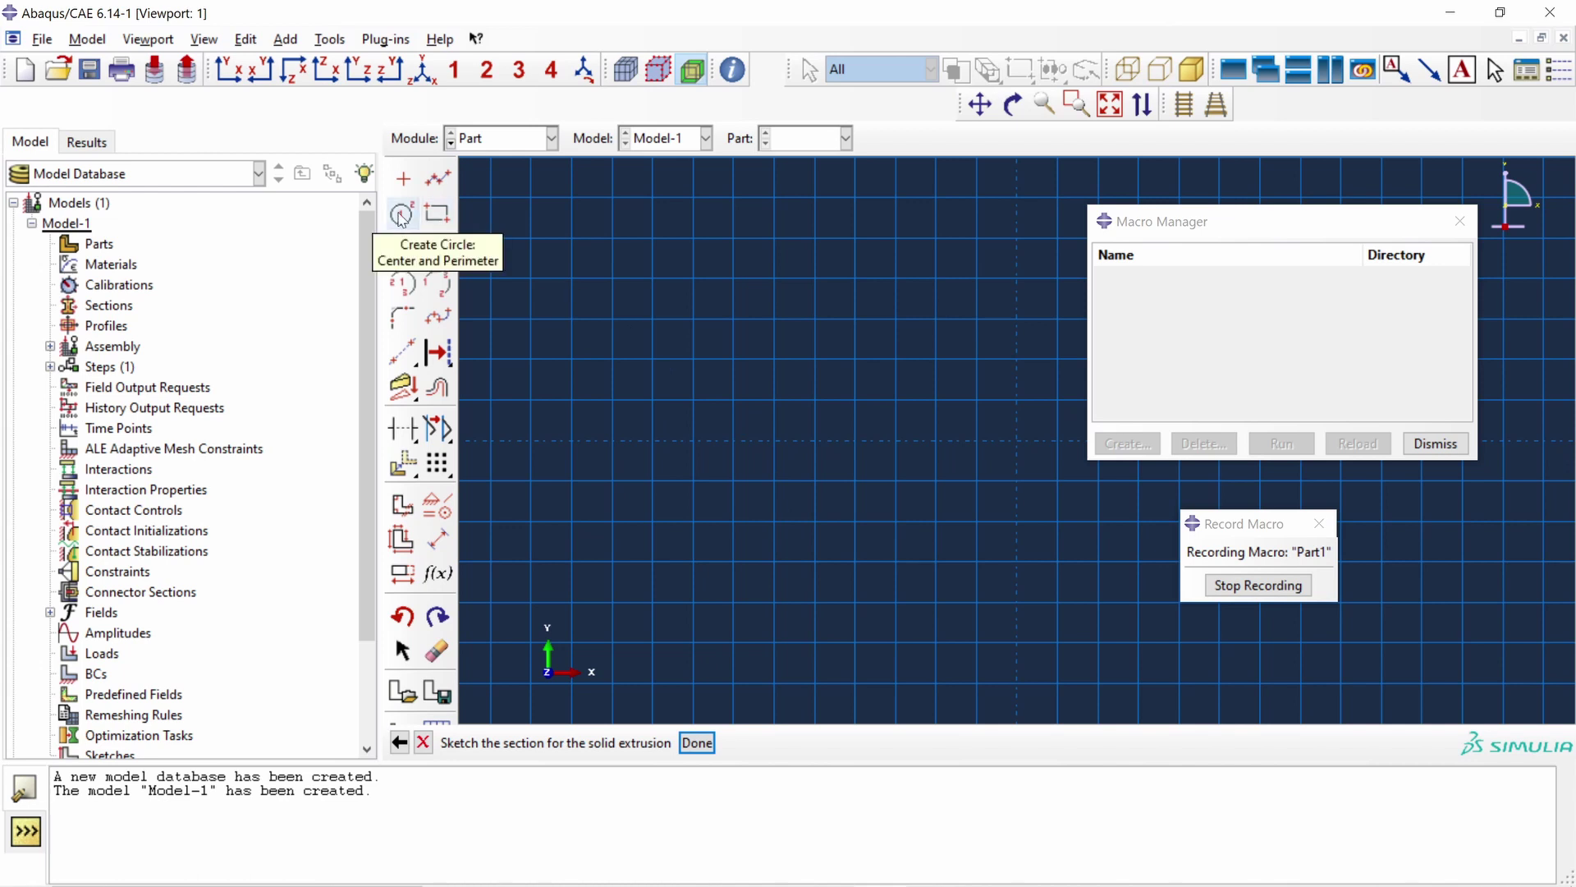
{"action": "left_click", "coordinate": [401, 216]}
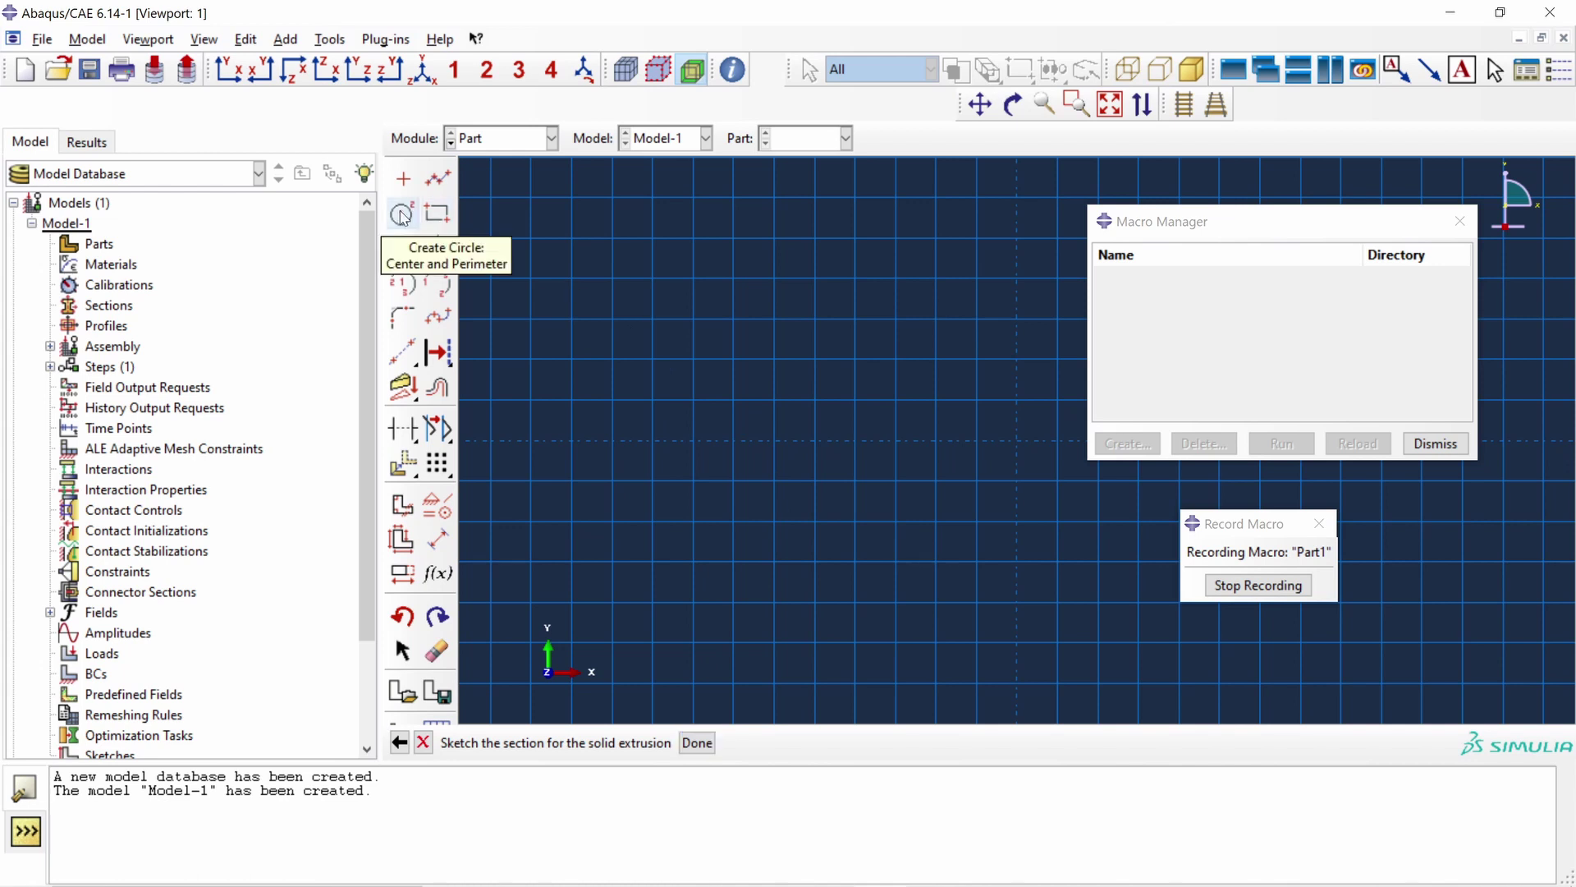
{"action": "left_click", "coordinate": [401, 216]}
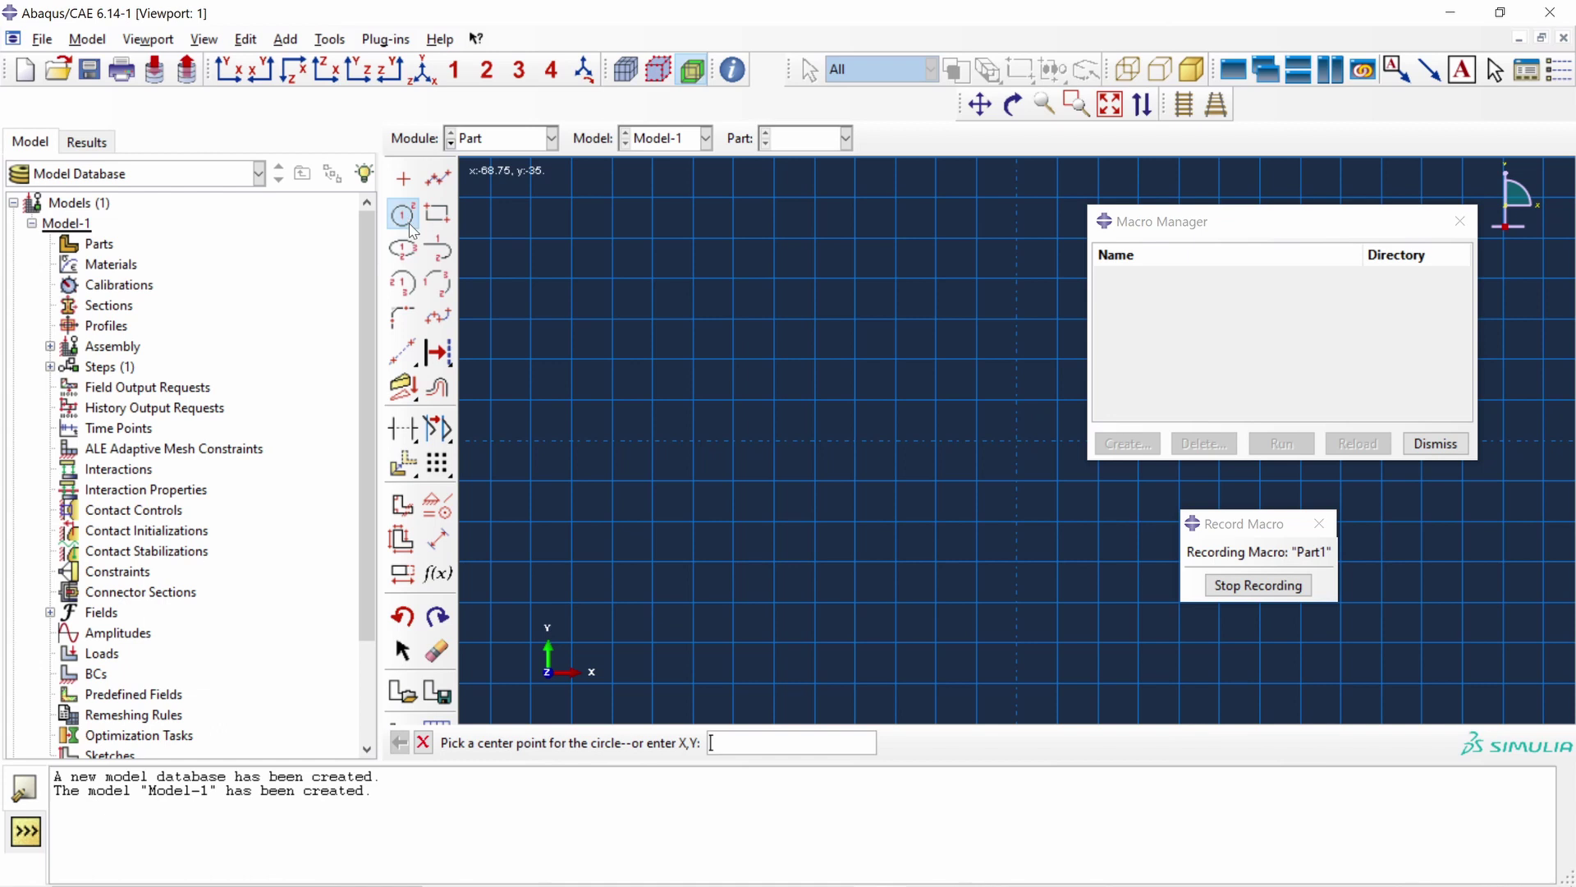
{"action": "left_click", "coordinate": [1015, 441]}
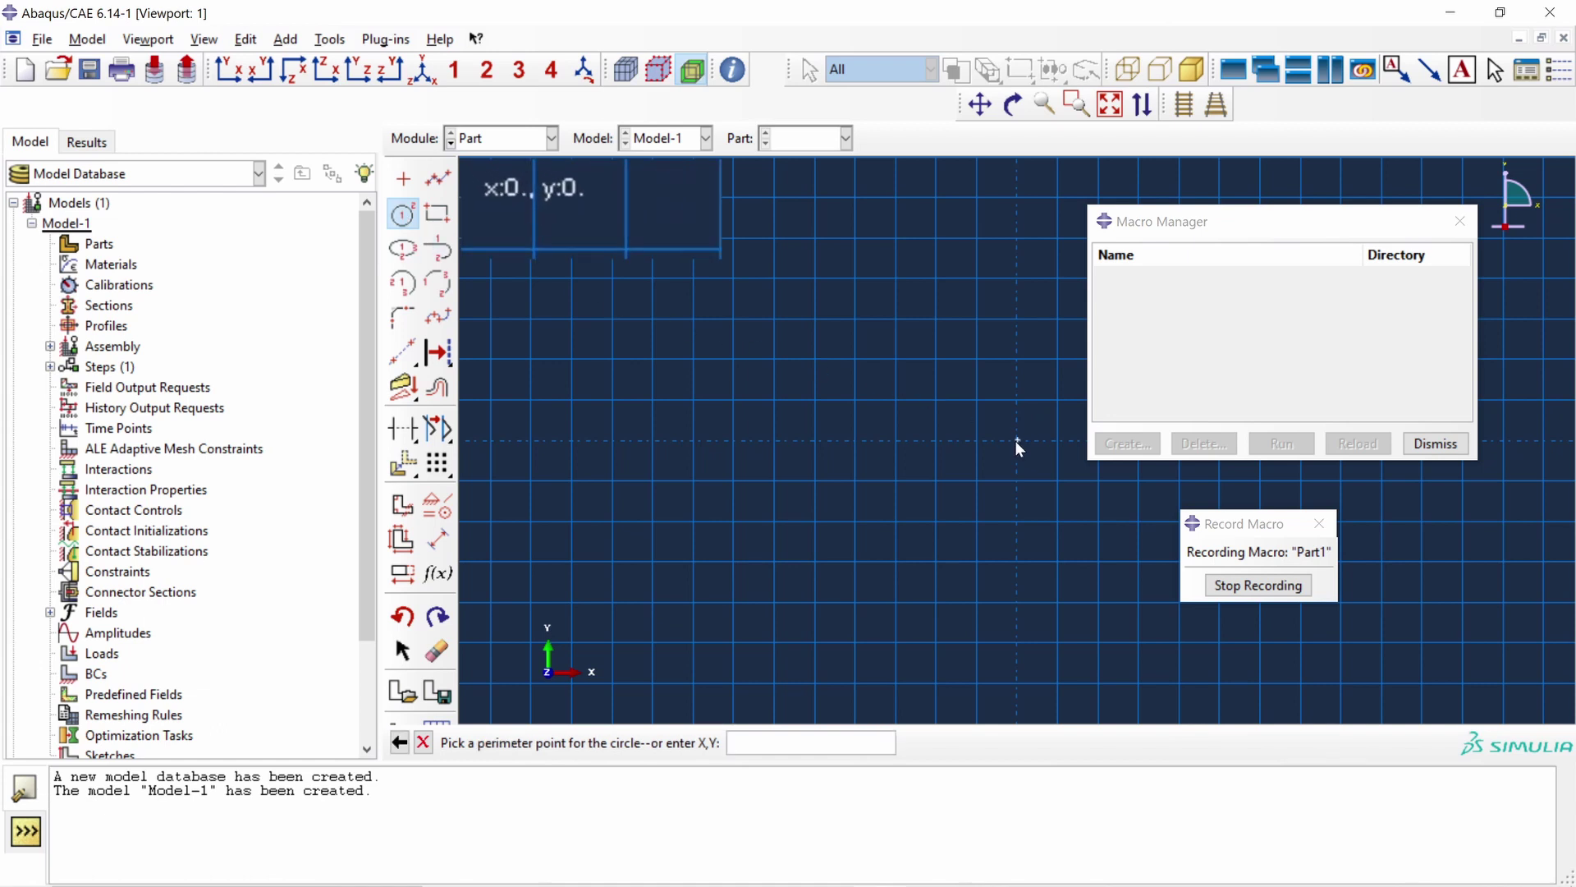
{"action": "left_click", "coordinate": [935, 440]}
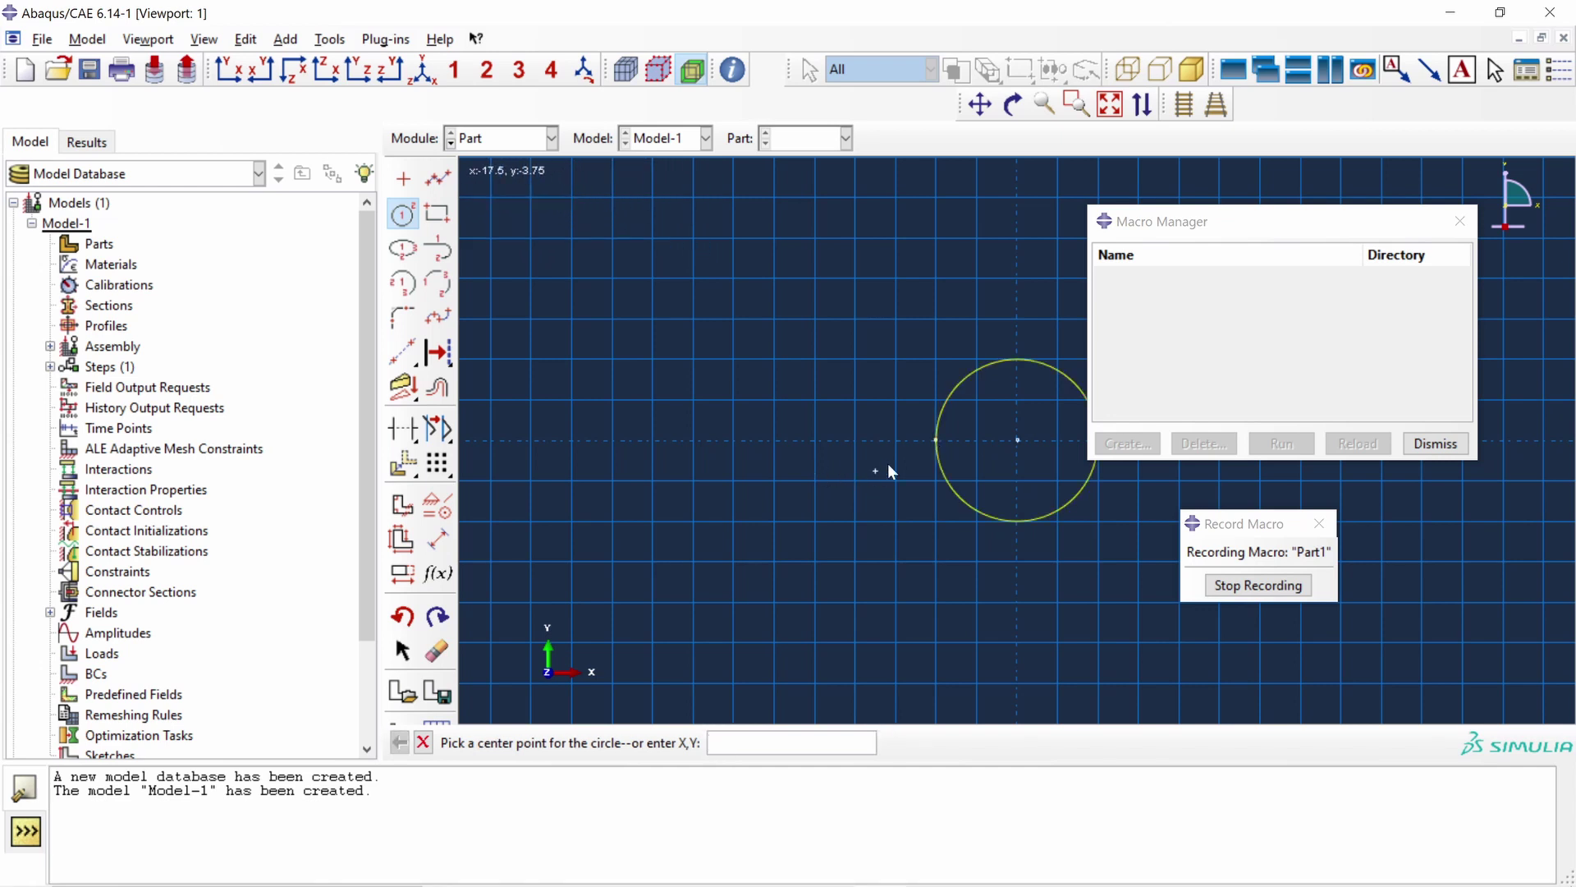
{"action": "left_click", "coordinate": [423, 743]}
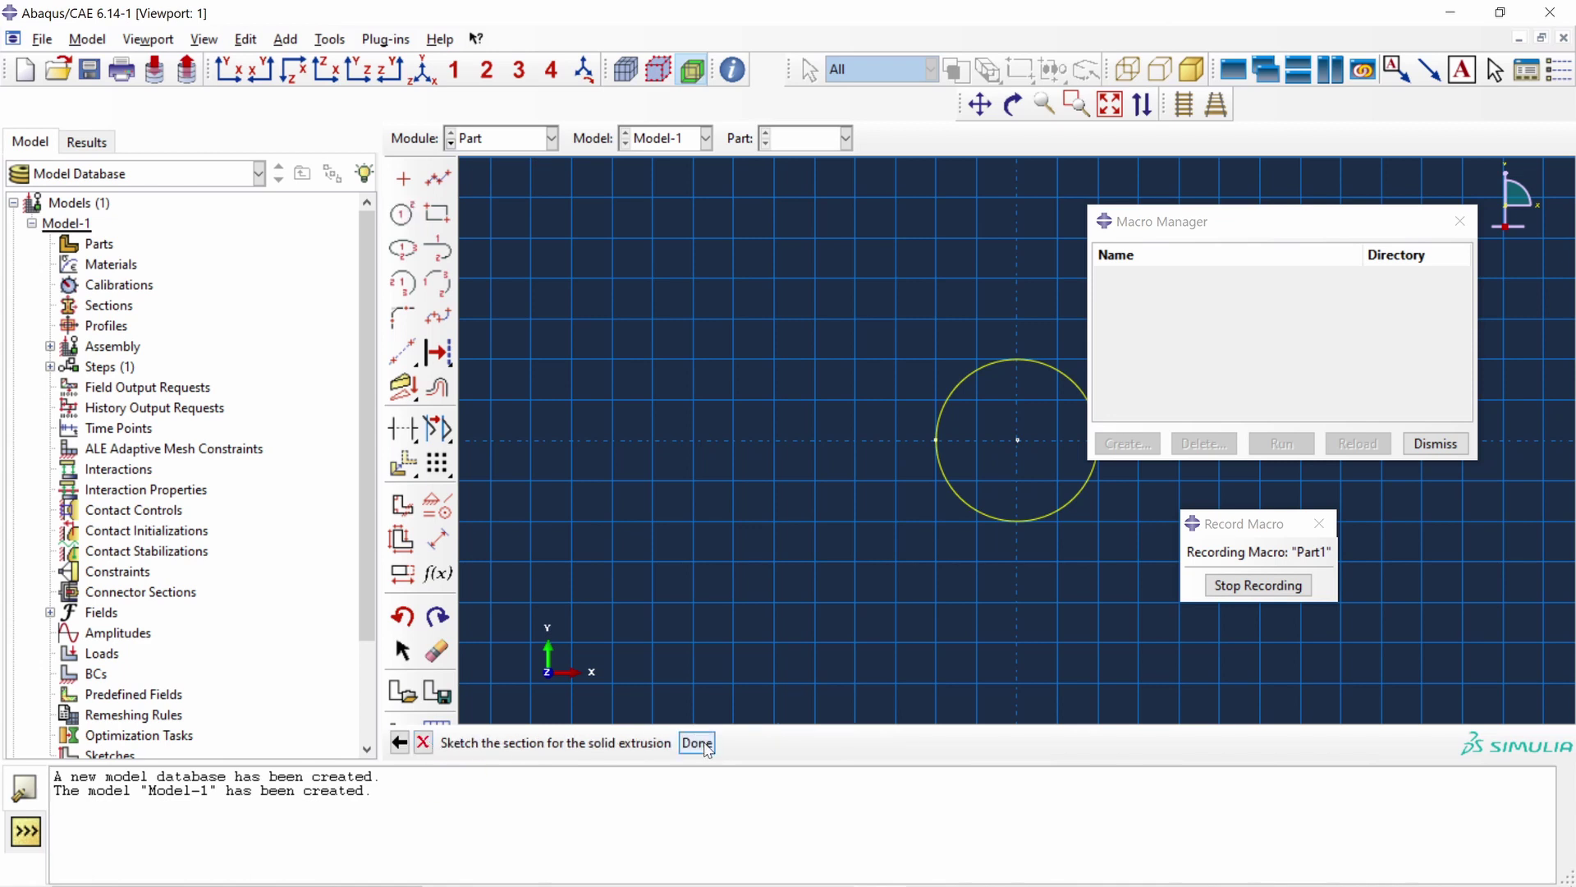
{"action": "left_click", "coordinate": [698, 742]}
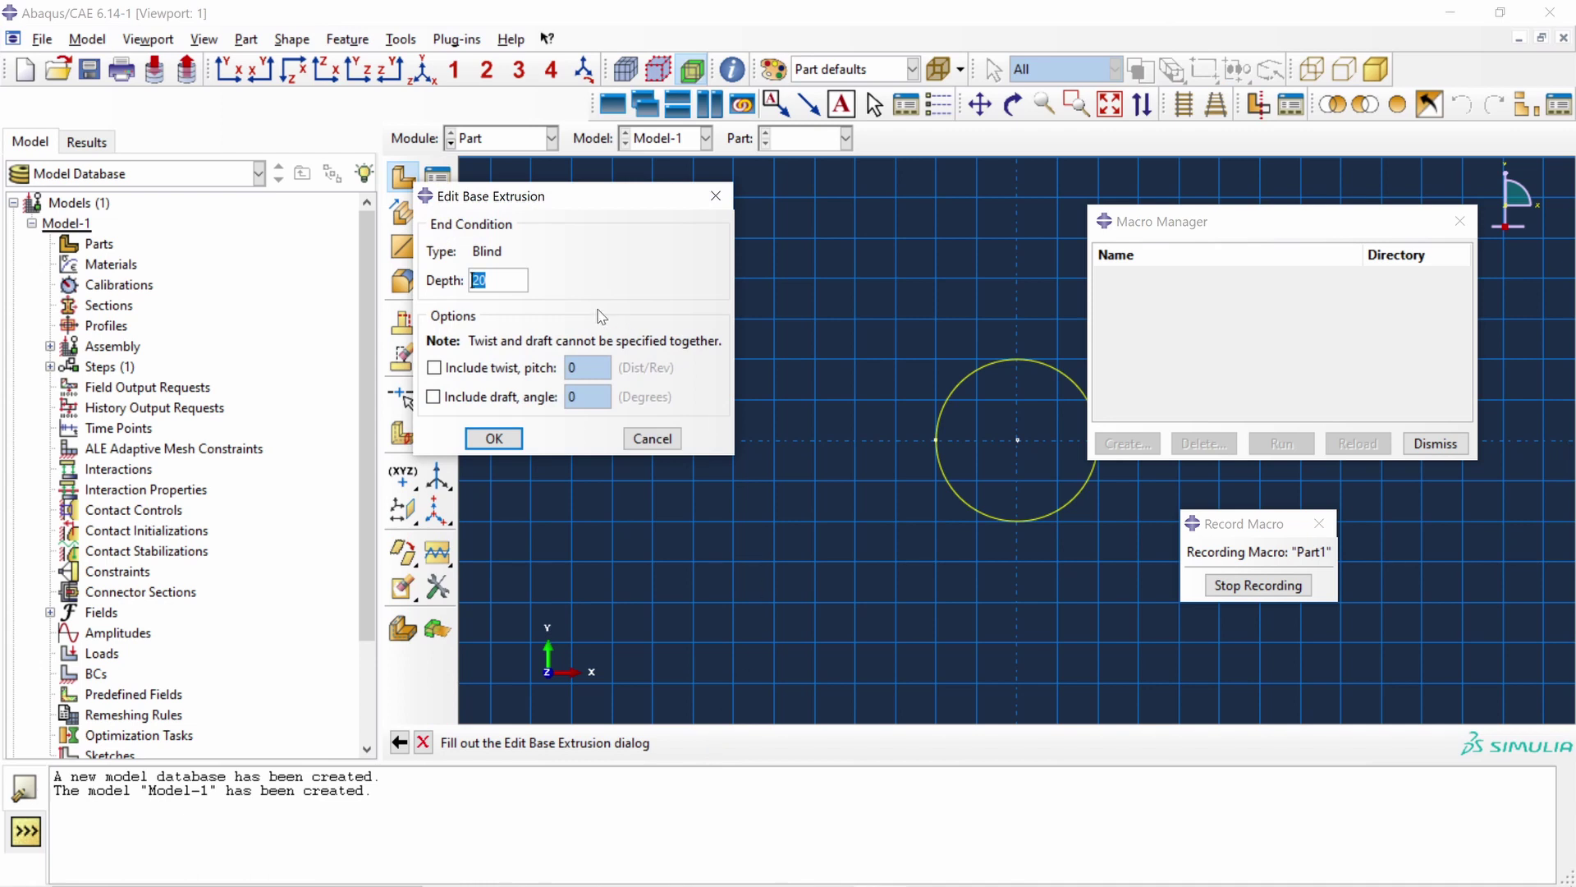
{"action": "type", "text": "100"}
Extrude the BARRA section to depth 100 and stop recording the Part1 macro
{"action": "left_click", "coordinate": [494, 439]}
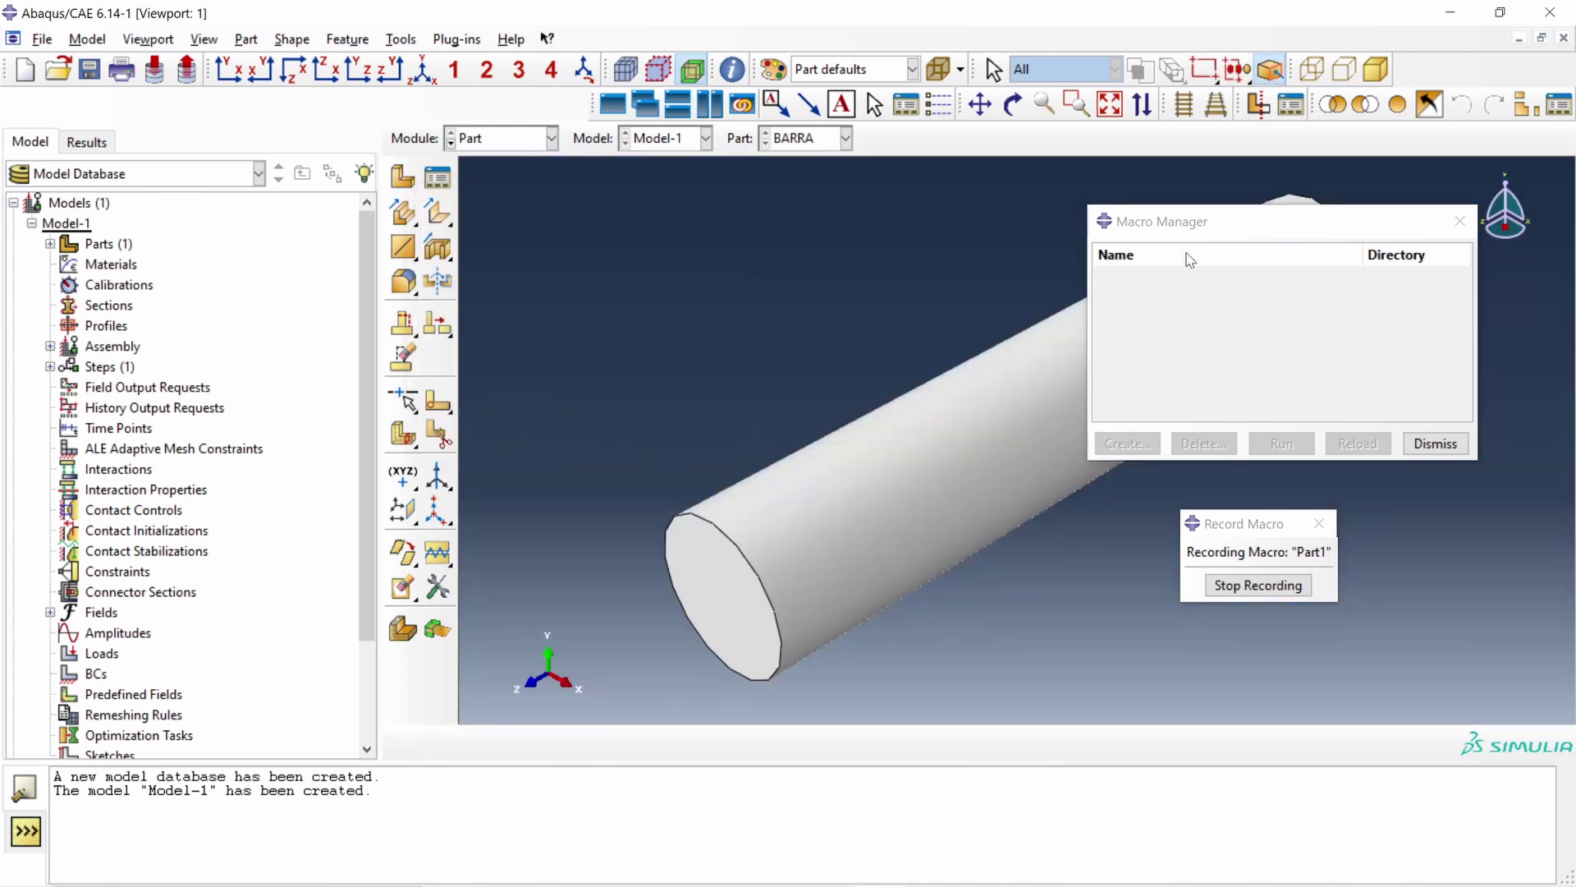
{"action": "left_click_drag", "start_coordinate": [1203, 223], "coordinate": [1274, 297]}
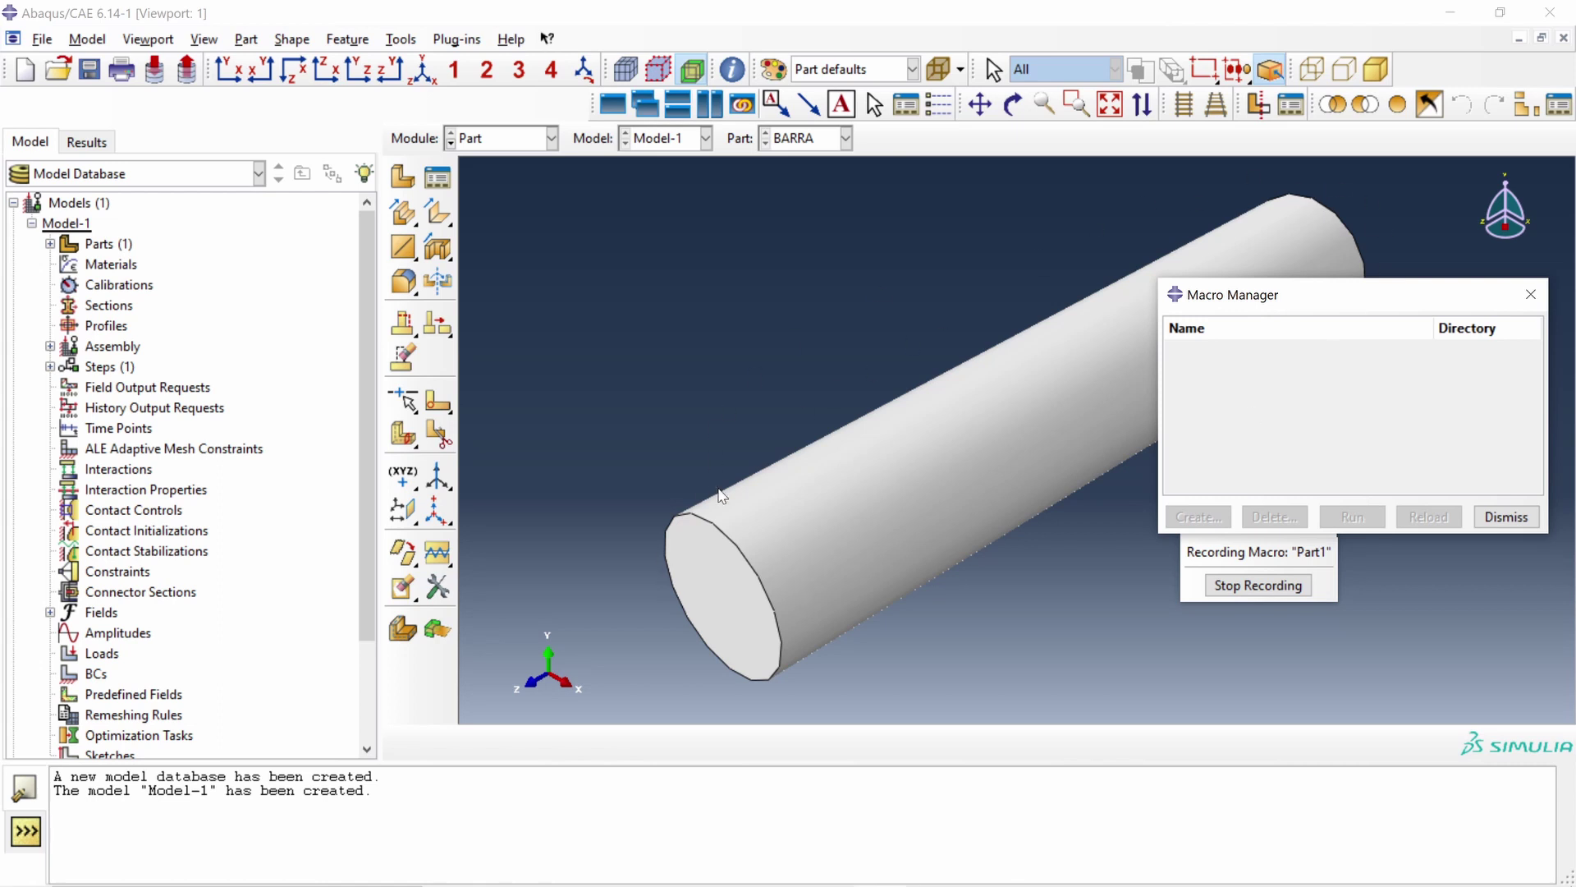
{"action": "left_click", "coordinate": [1198, 555]}
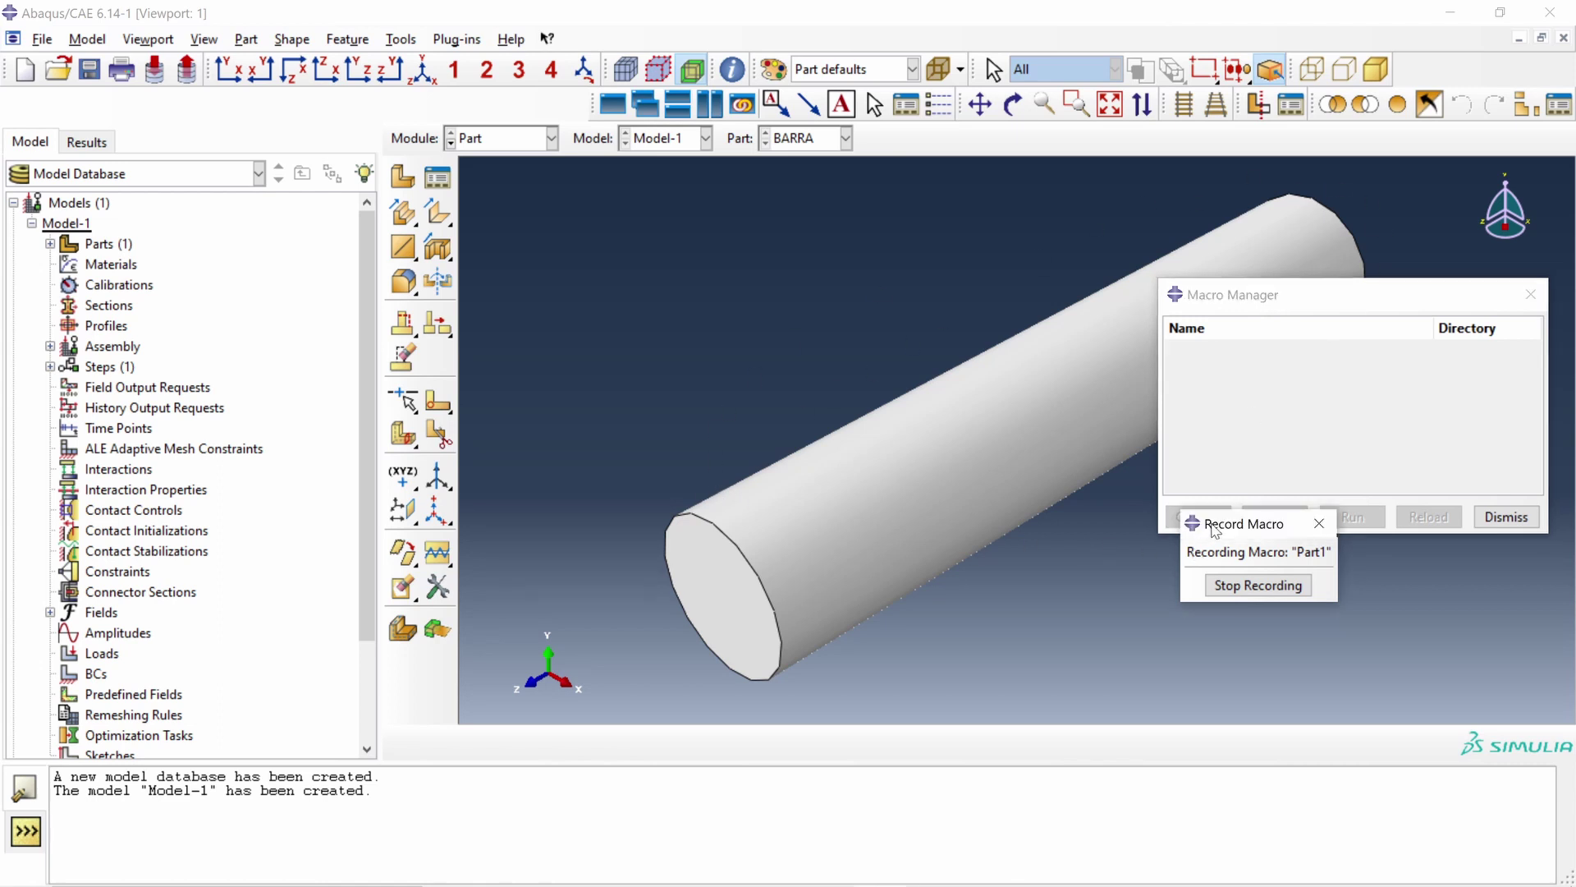
{"action": "left_click_drag", "start_coordinate": [1213, 528], "coordinate": [1139, 590]}
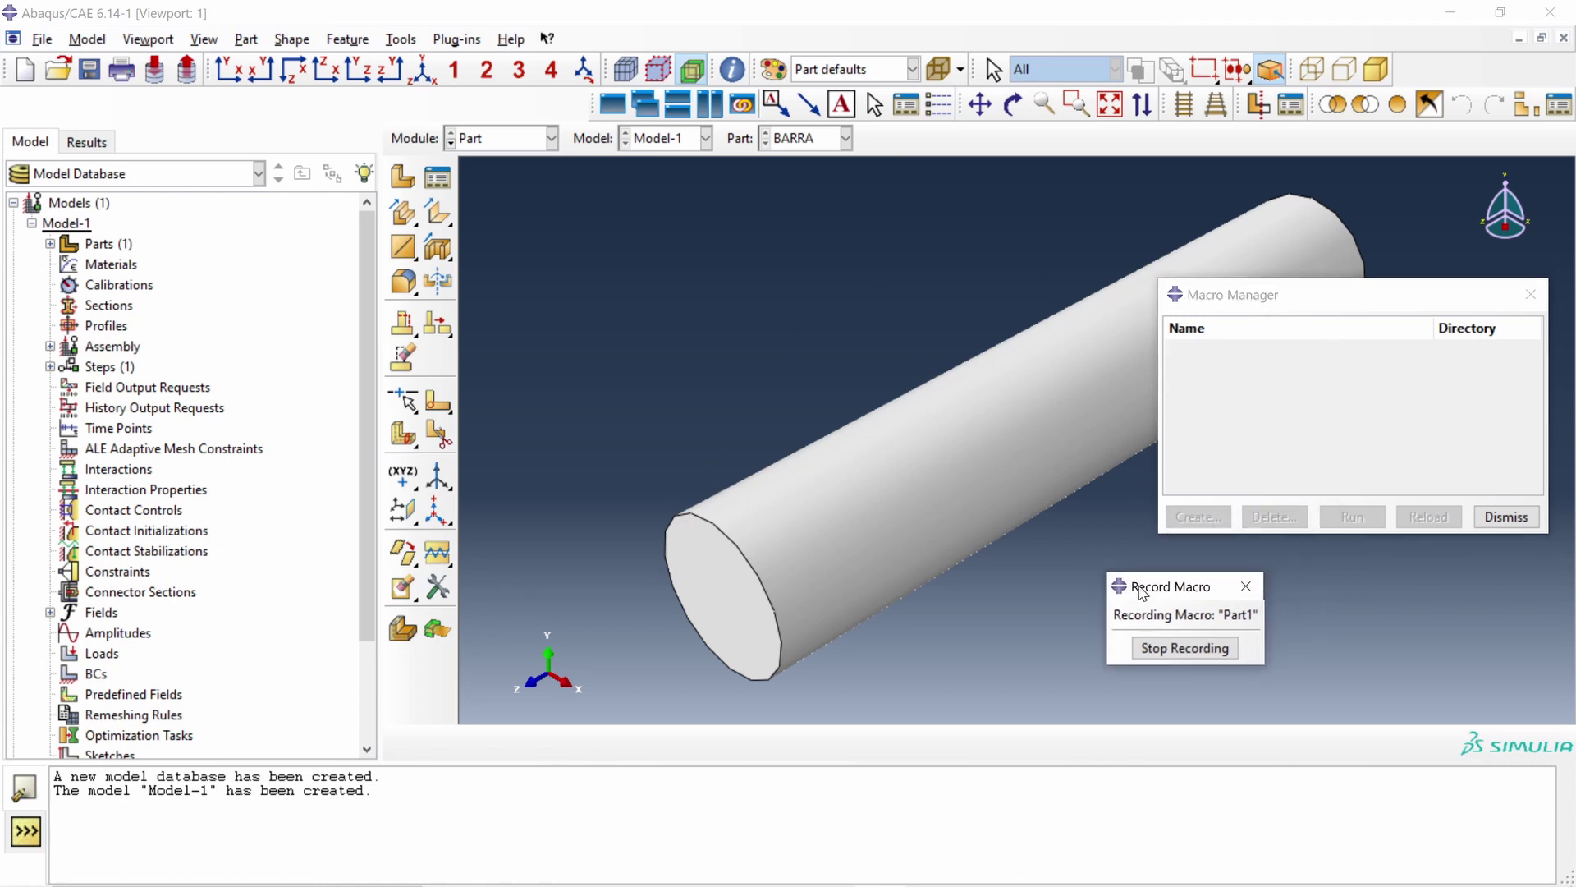
{"action": "left_click", "coordinate": [1220, 651]}
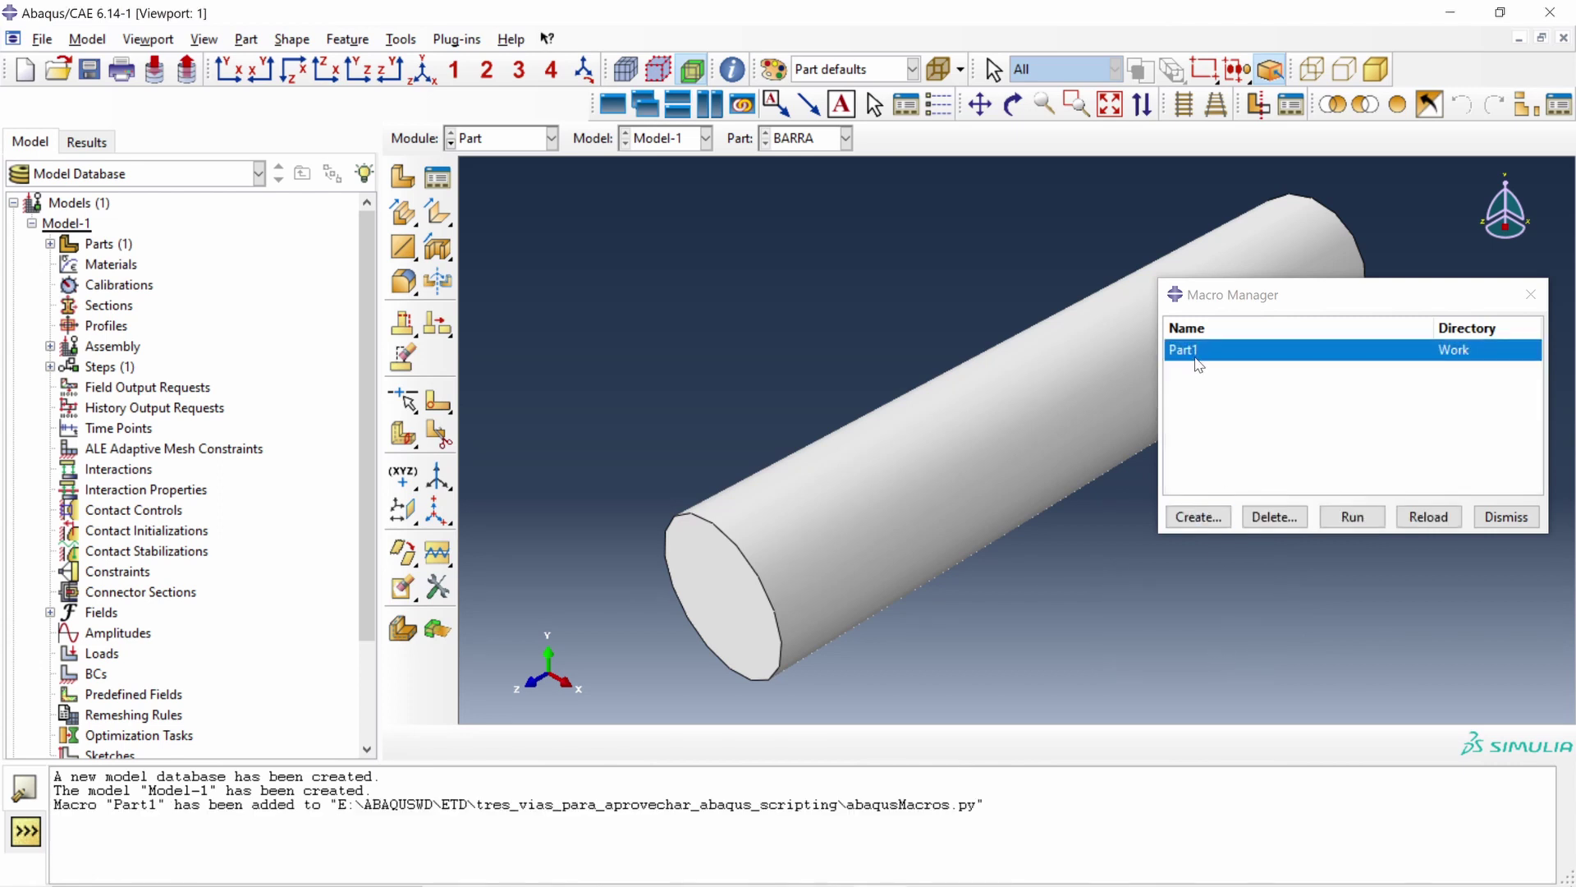
{"action": "left_click", "coordinate": [28, 72]}
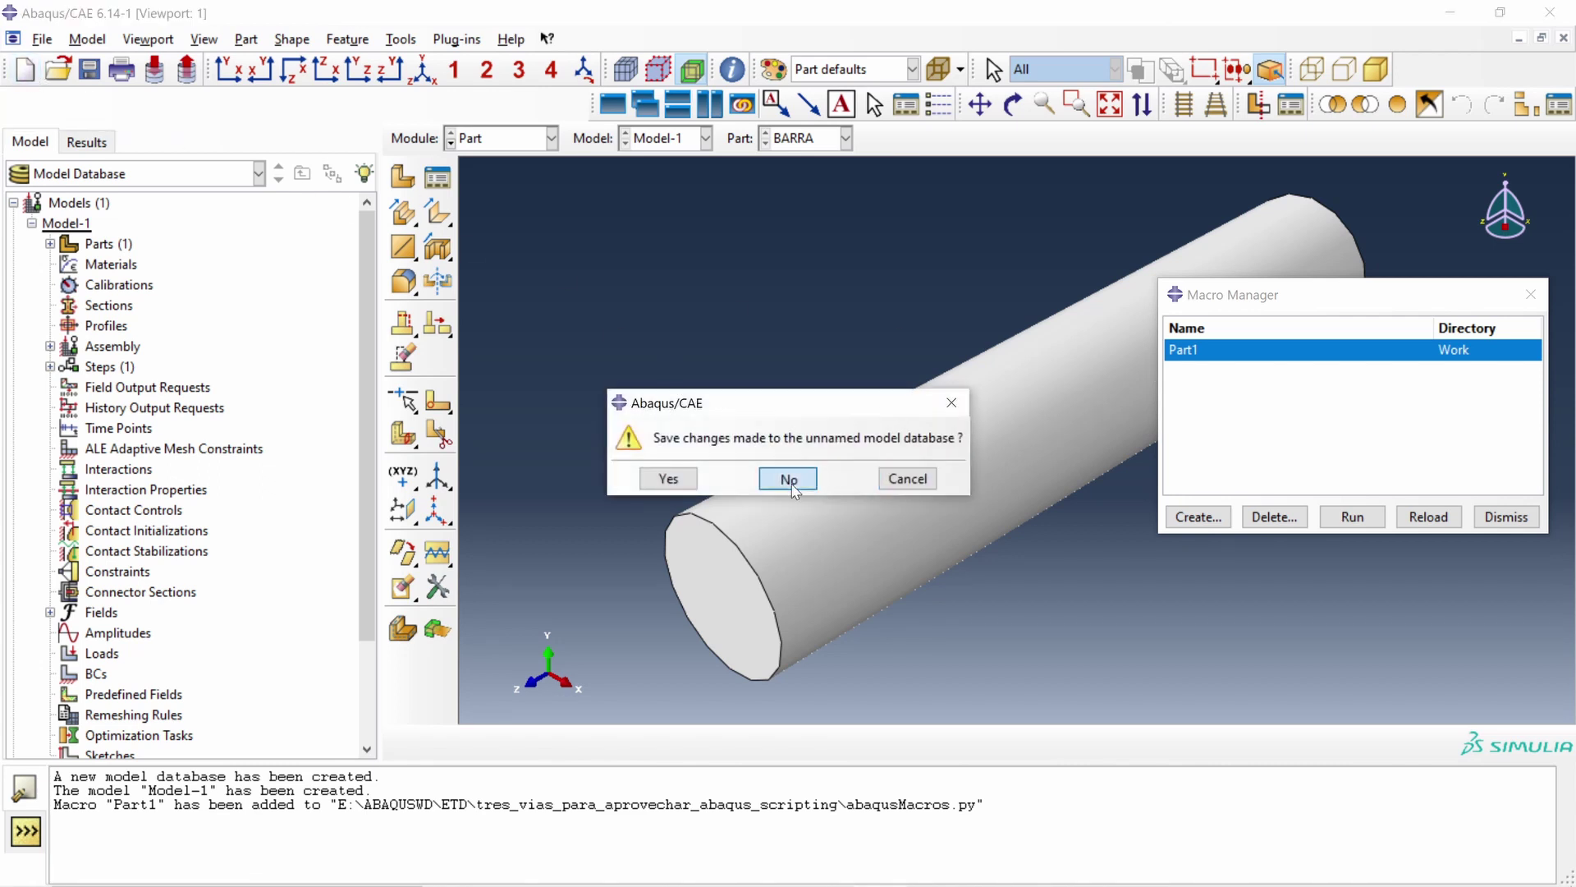
Discard the current model unsaved and replay the Part1 macro in the fresh database
{"action": "left_click", "coordinate": [789, 480]}
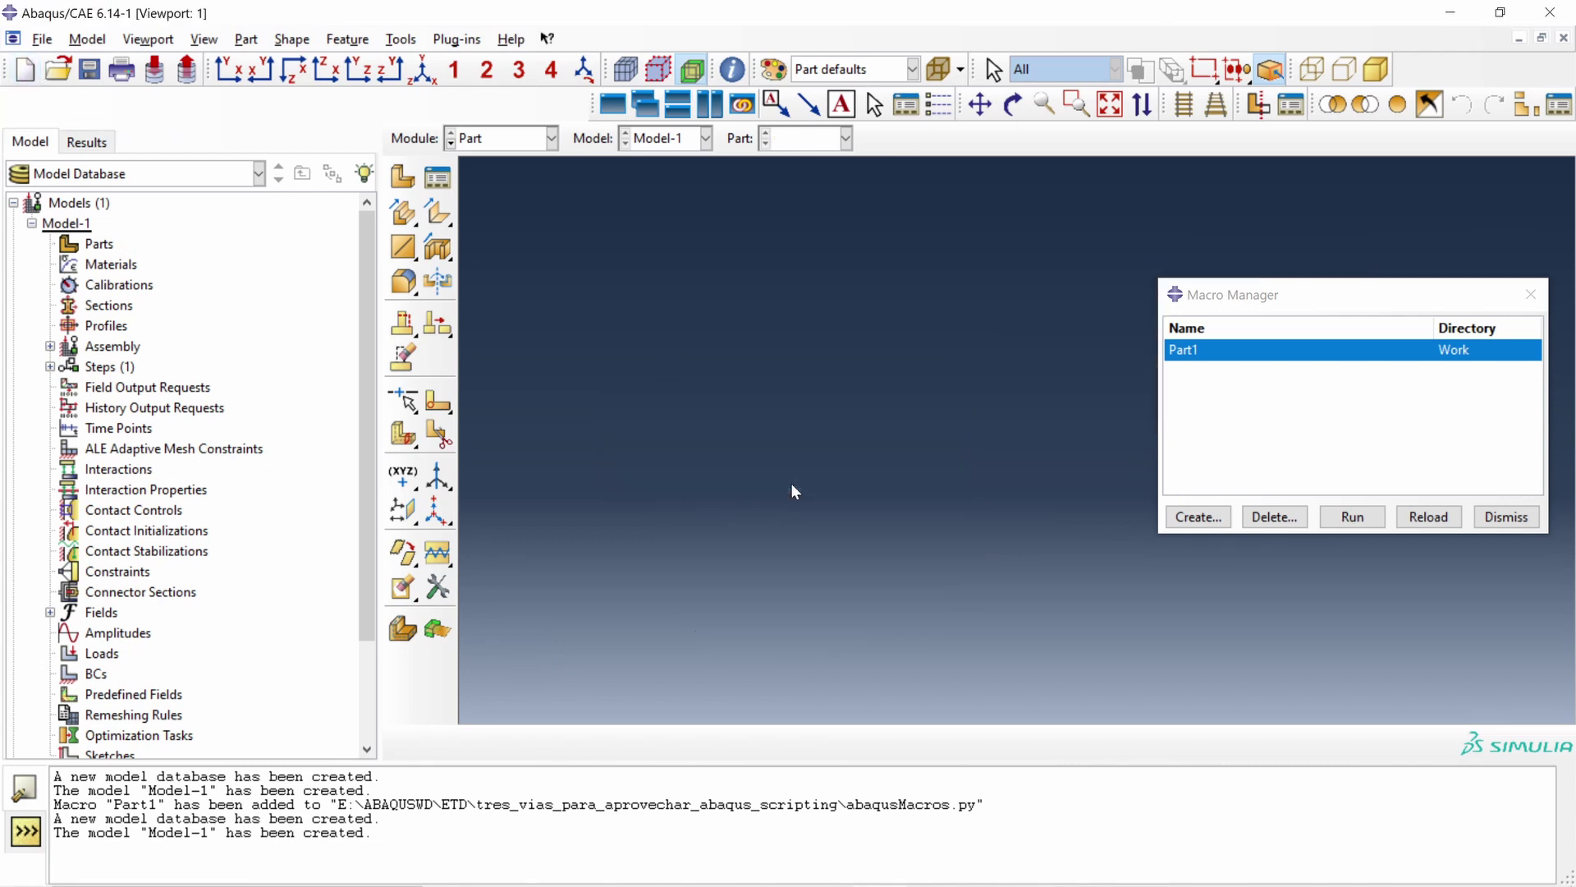
{"action": "left_click", "coordinate": [1352, 516]}
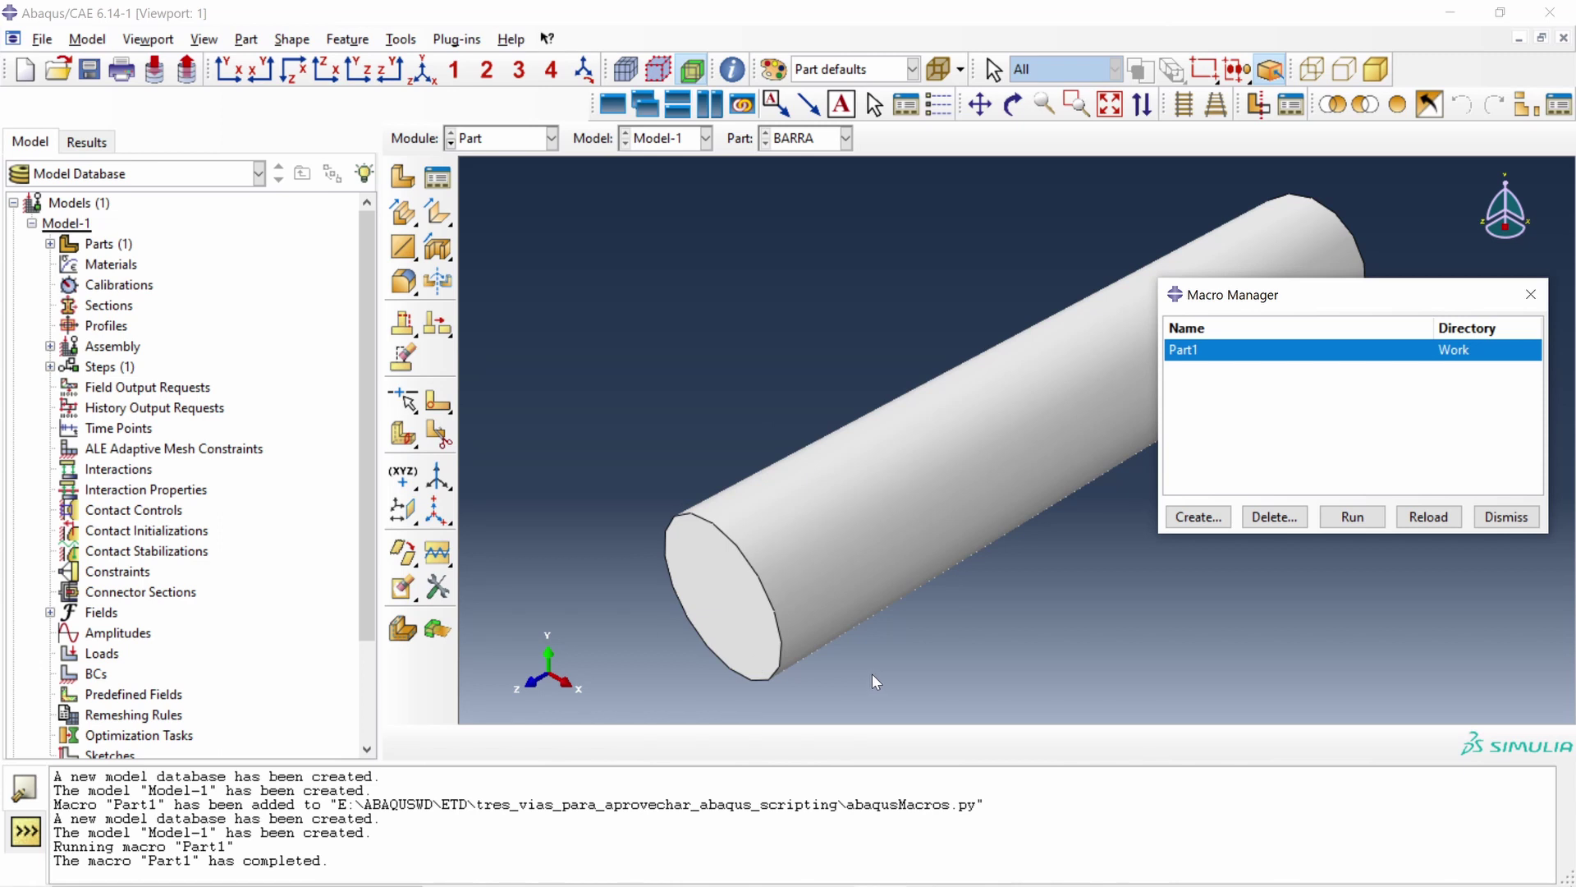
Open abaqusMacros.py from the tres_vias_para_aprovechar_abaqus_scripting folder in Notepad++
{"action": "key", "text": "alt+Tab"}
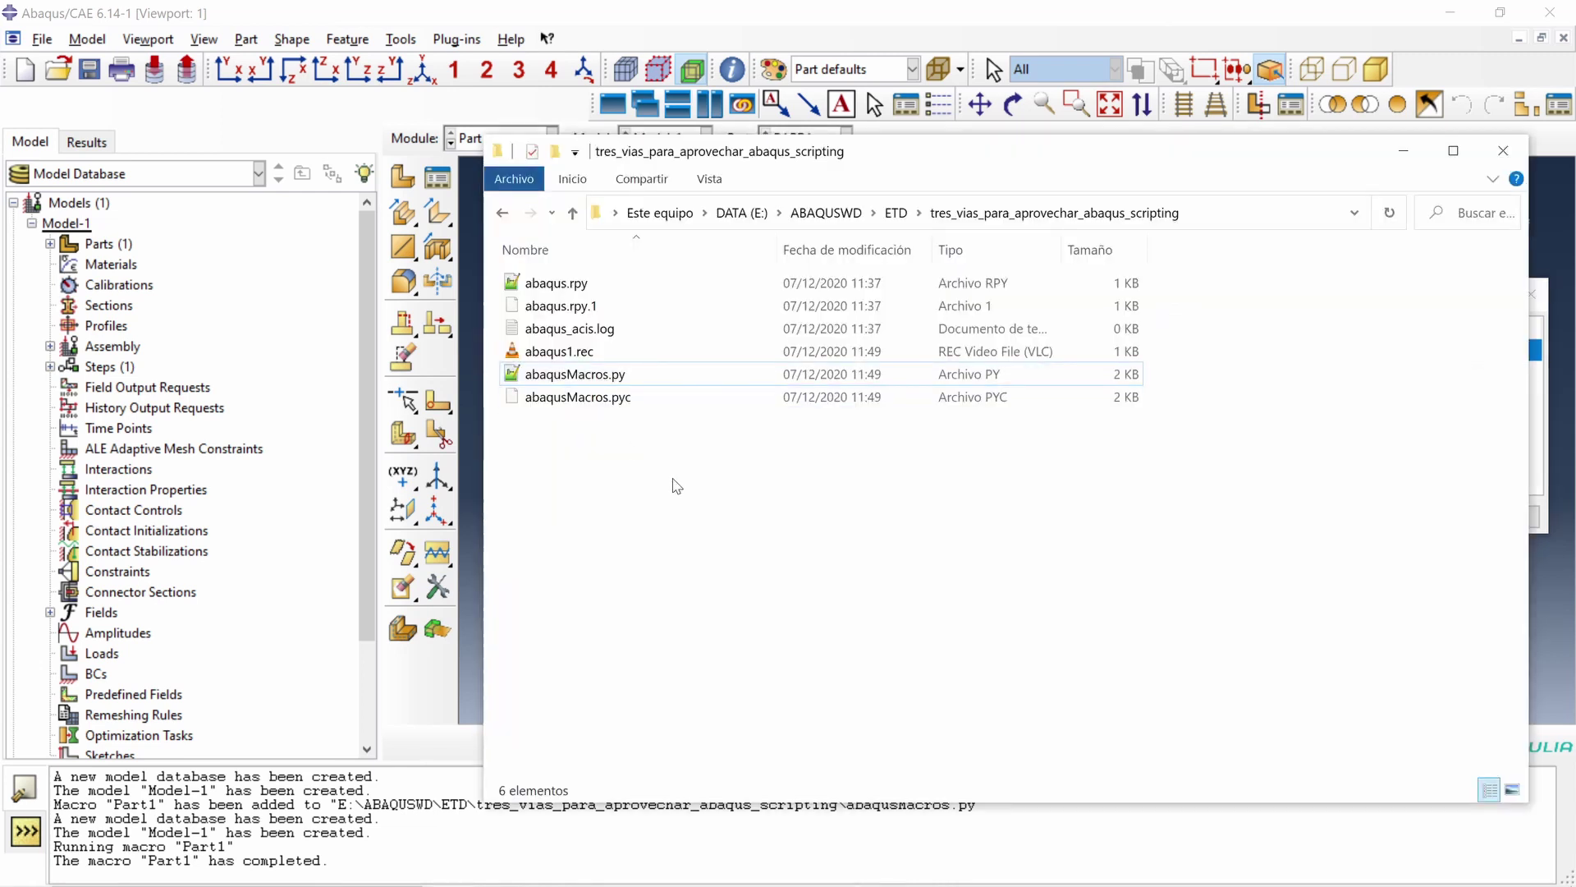
{"action": "left_click", "coordinate": [628, 376]}
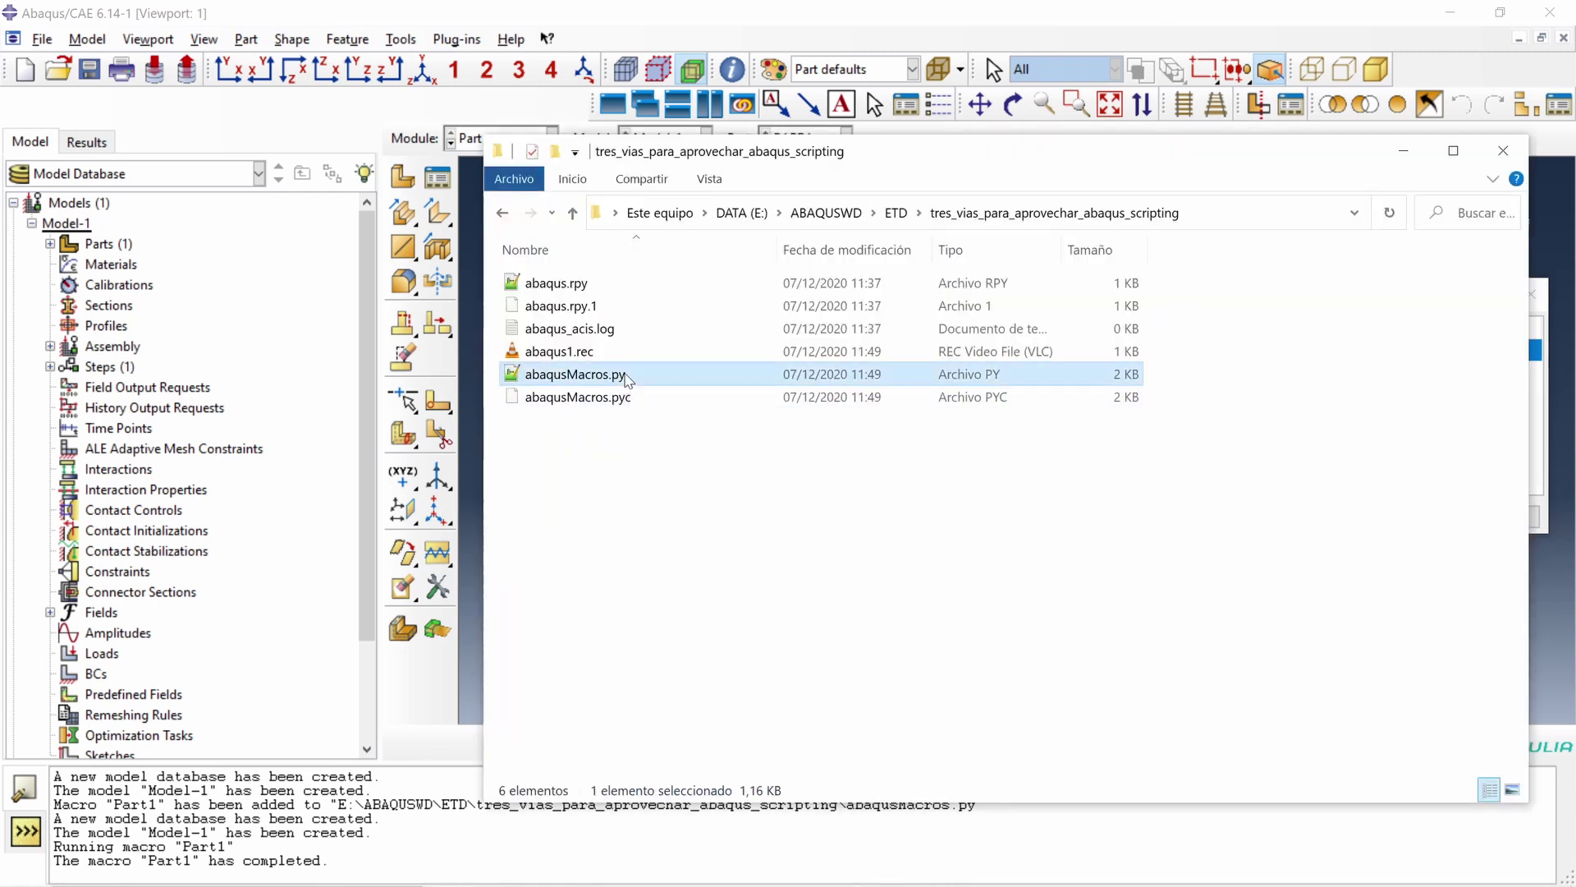
{"action": "double_click", "coordinate": [672, 380]}
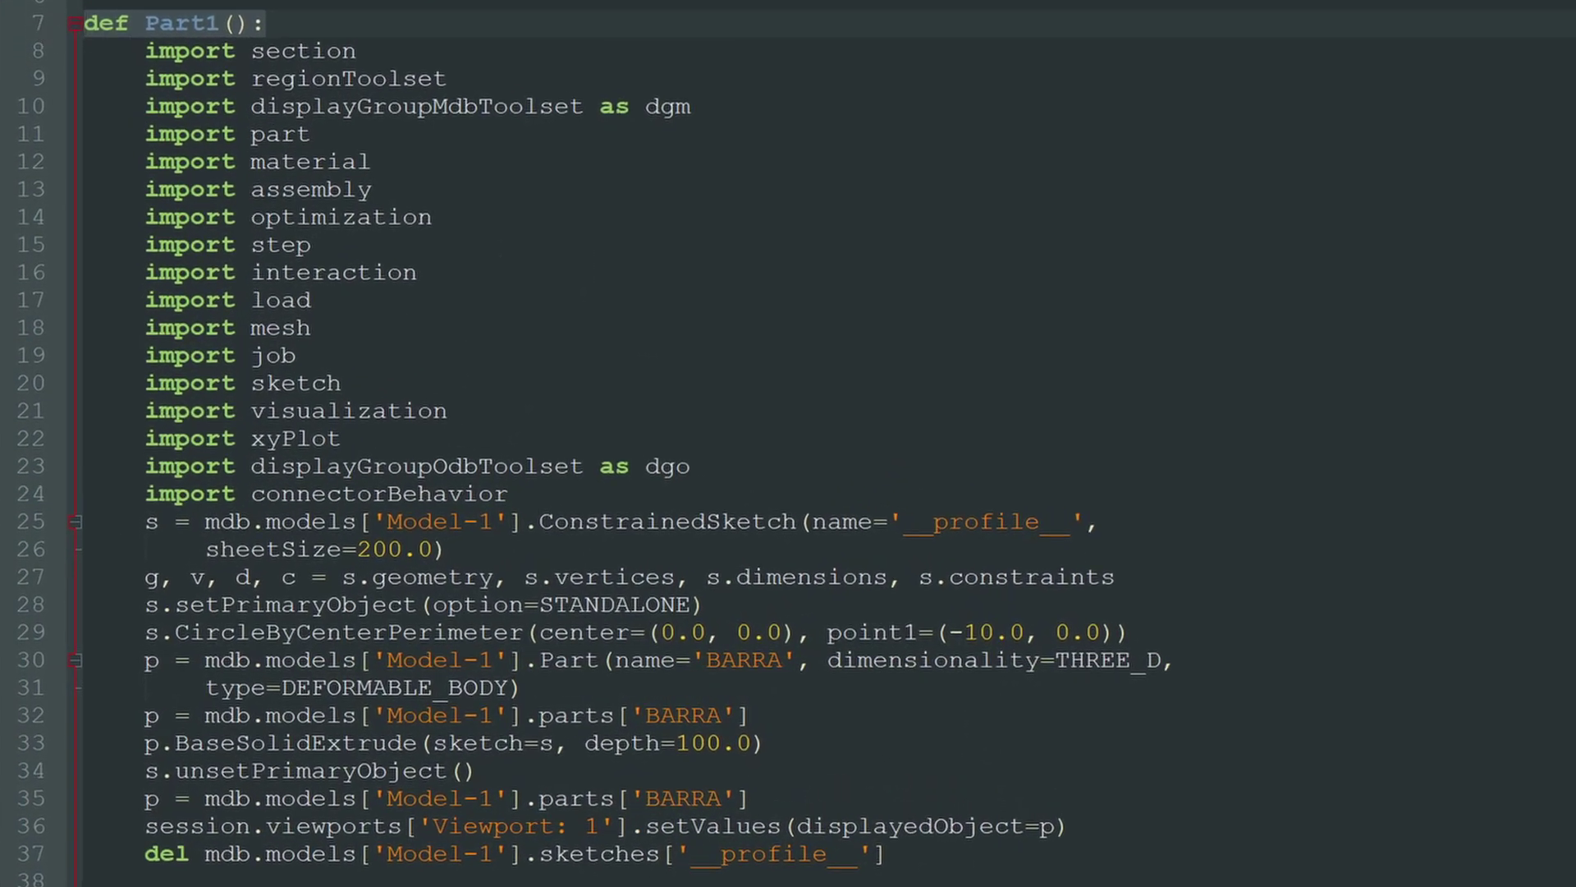
{"action": "double_click", "coordinate": [152, 522]}
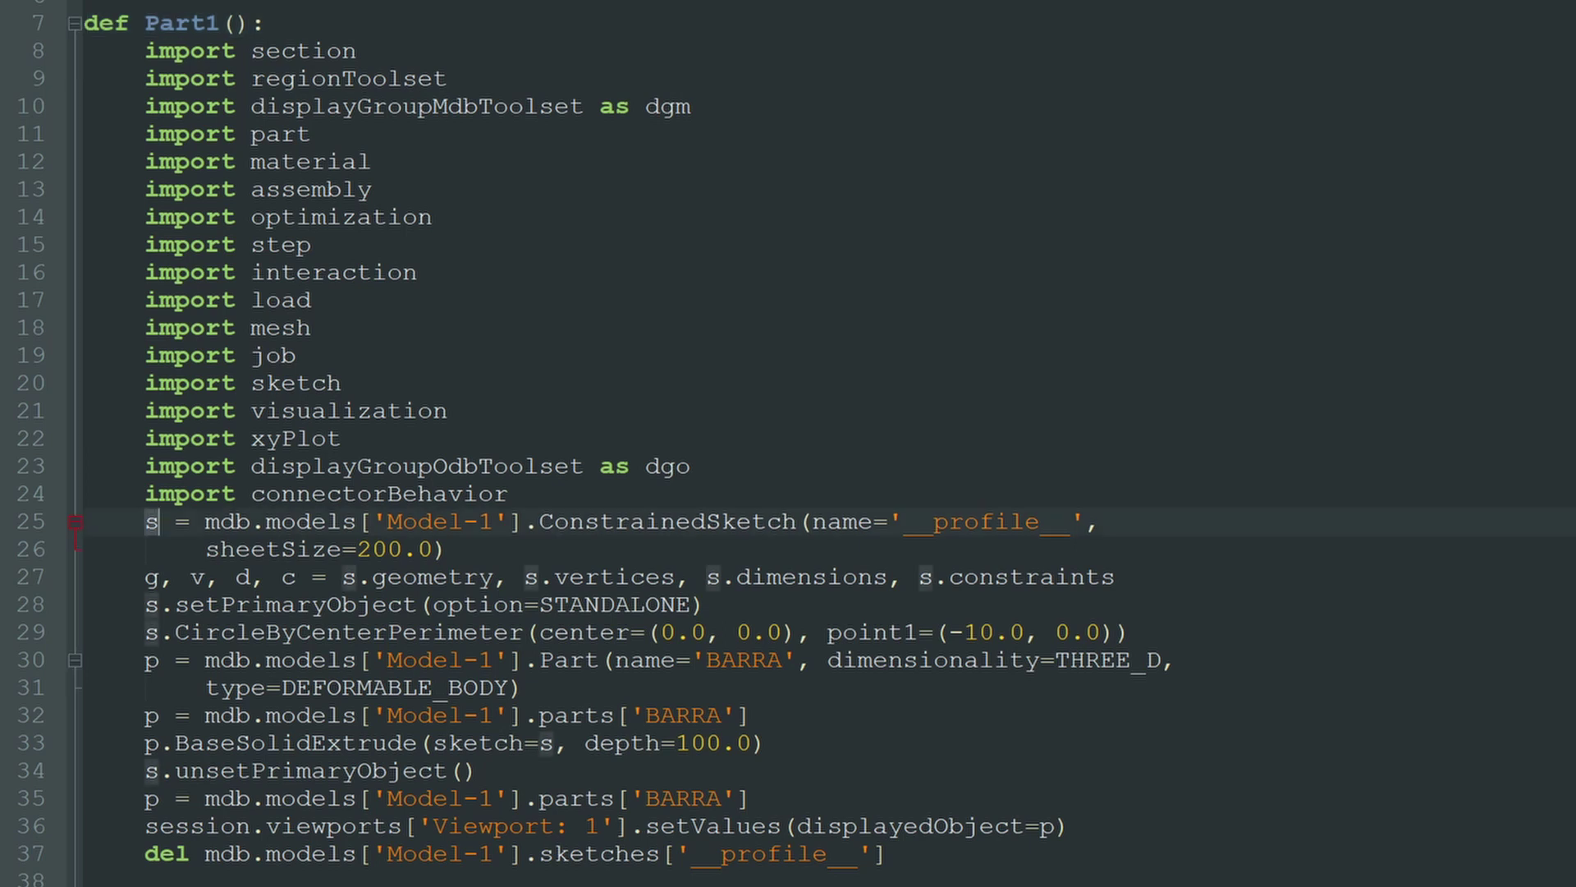
{"action": "left_click_drag", "start_coordinate": [145, 520], "coordinate": [884, 853]}
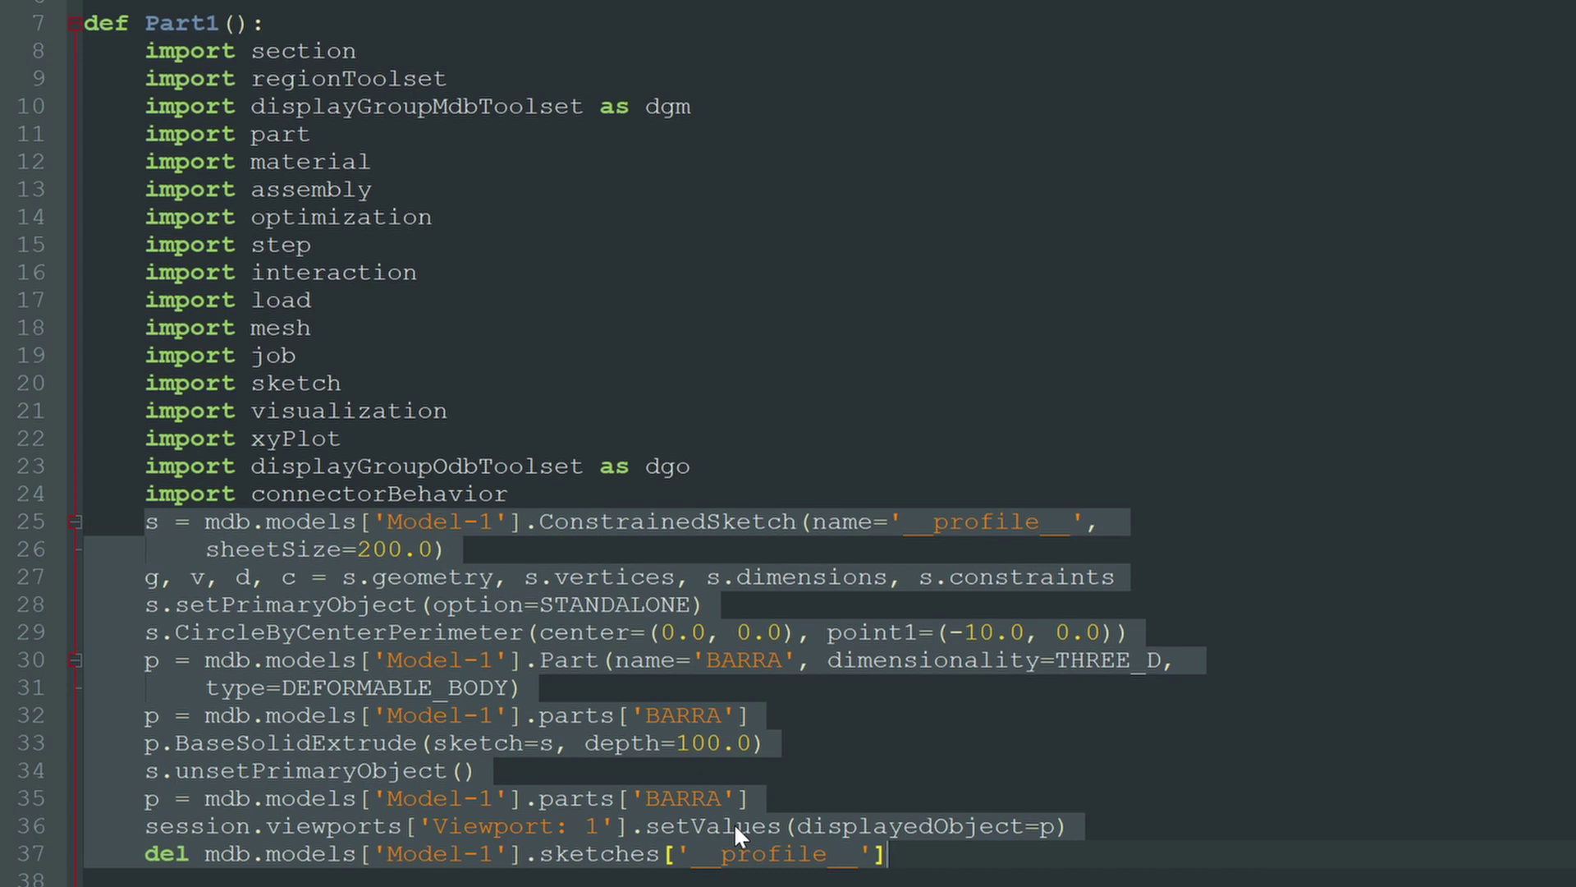
{"action": "left_click", "coordinate": [794, 789]}
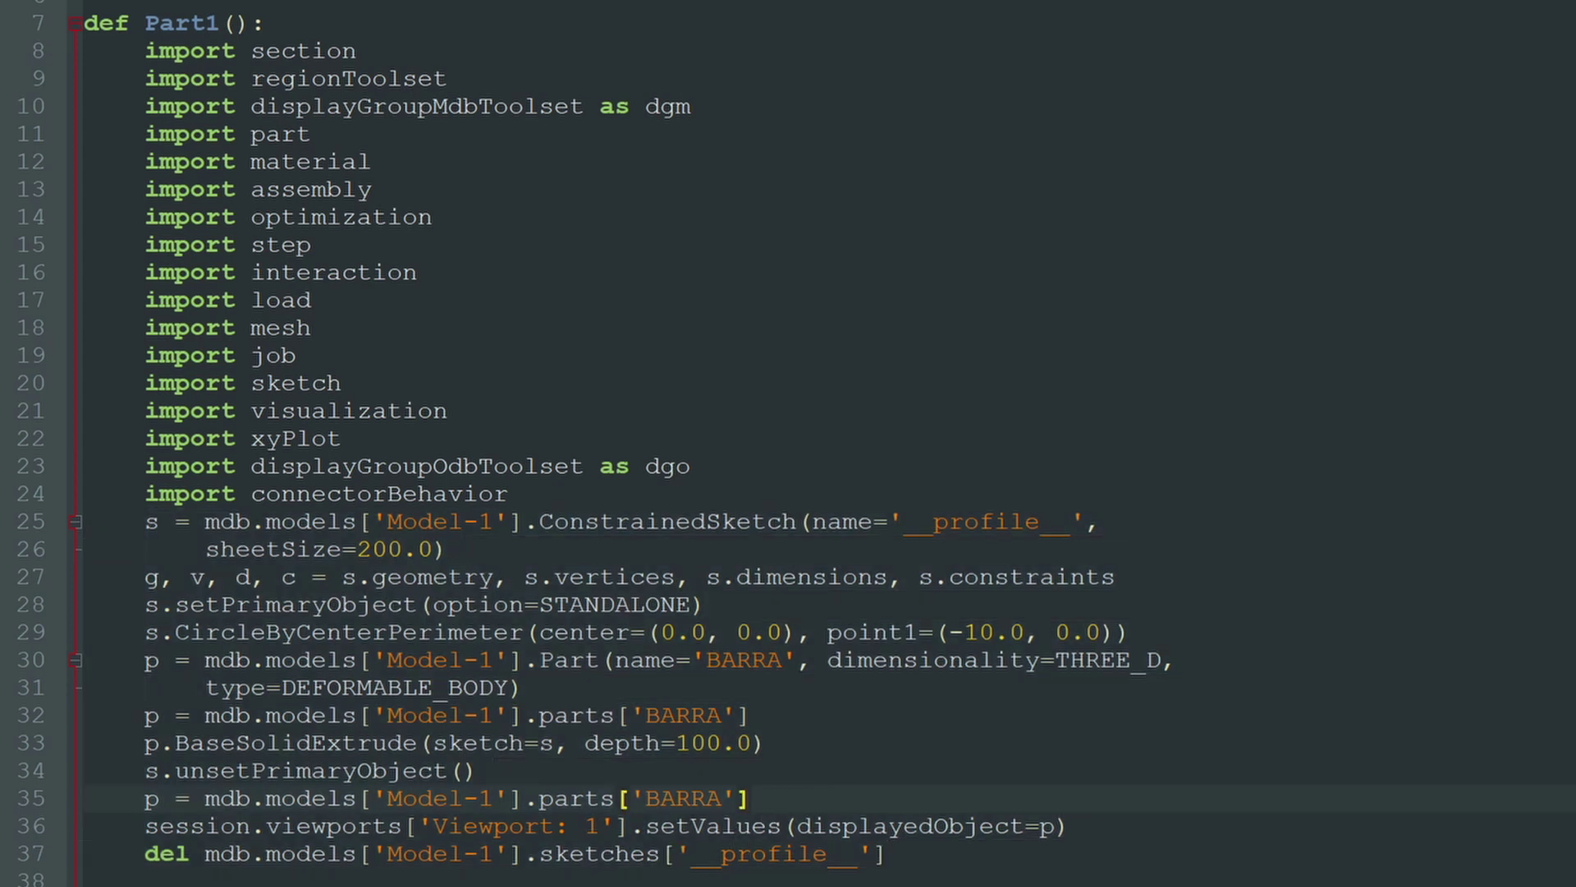
{"action": "double_click", "coordinate": [244, 634]}
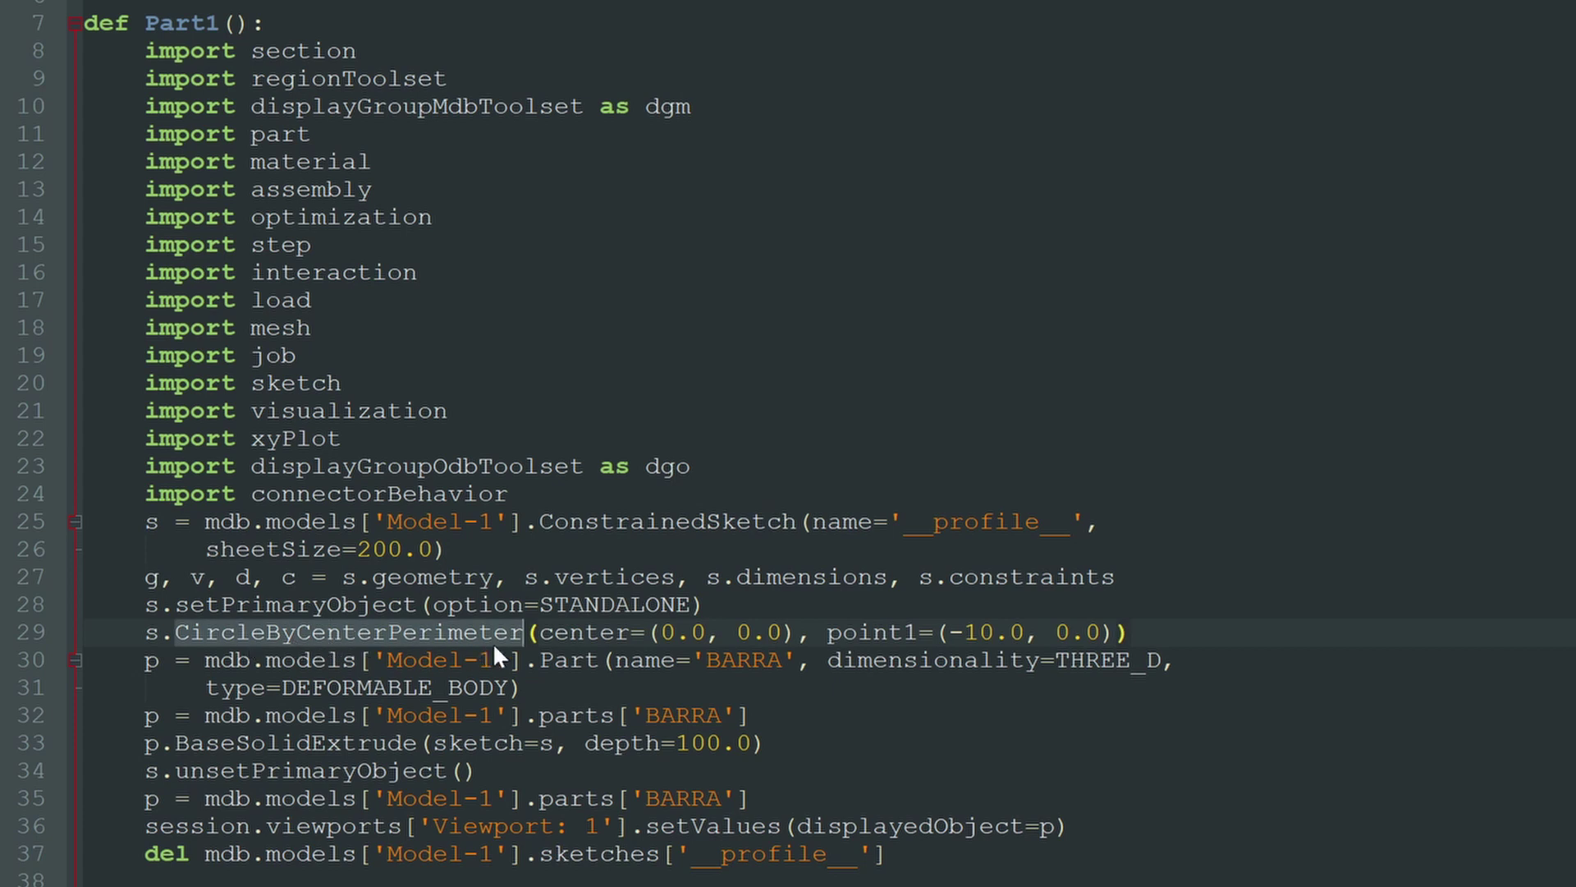
{"action": "left_click_drag", "start_coordinate": [539, 631], "coordinate": [1115, 631]}
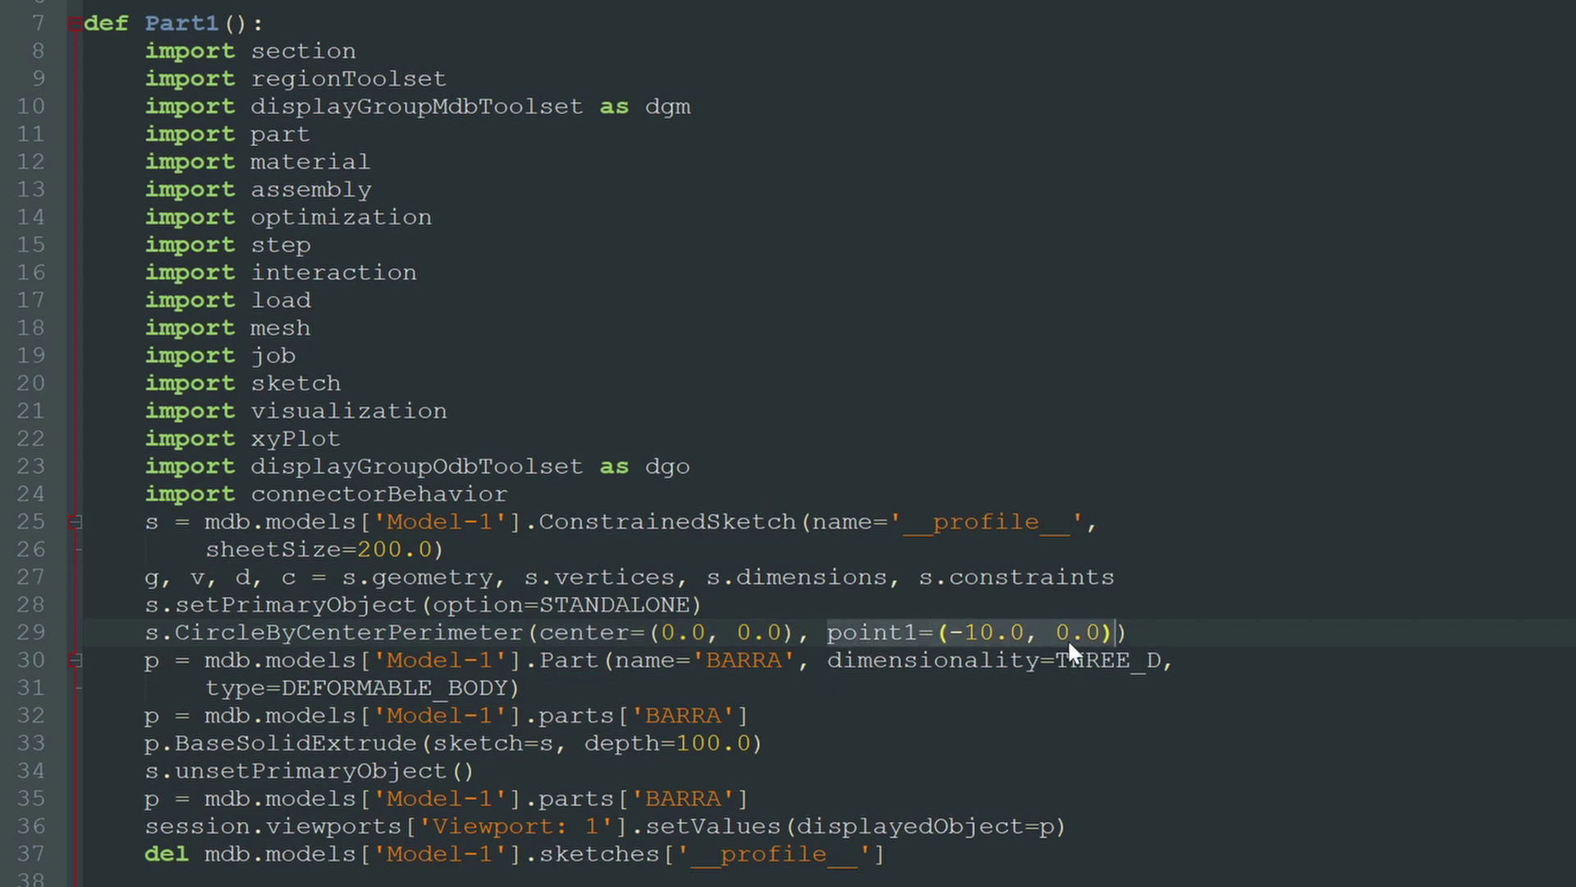
{"action": "left_click_drag", "start_coordinate": [766, 743], "coordinate": [145, 715]}
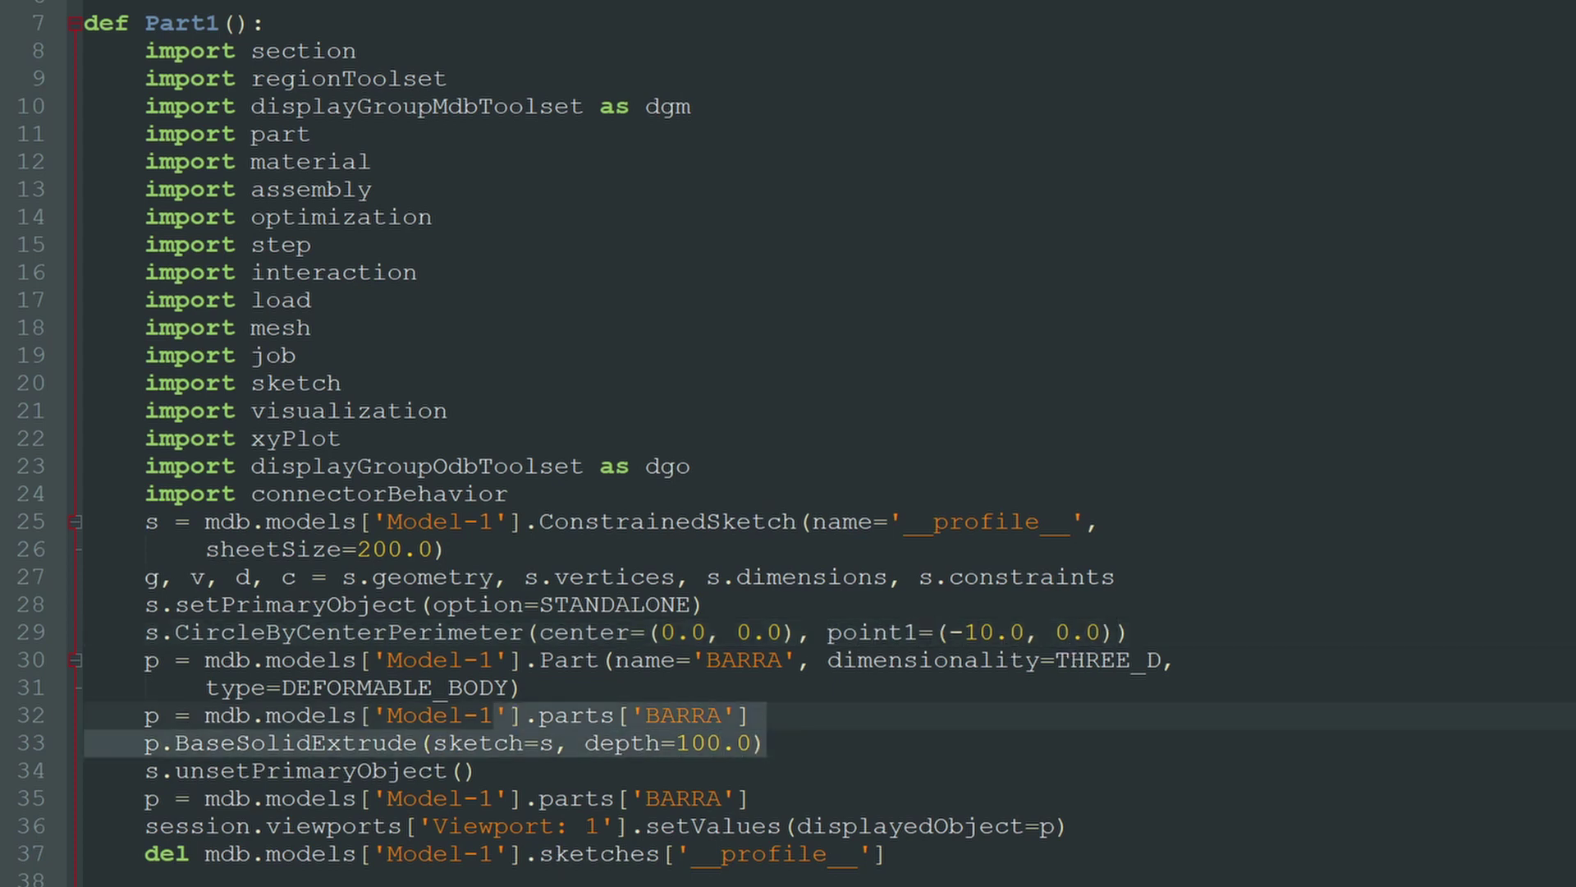
{"action": "left_click", "coordinate": [146, 742]}
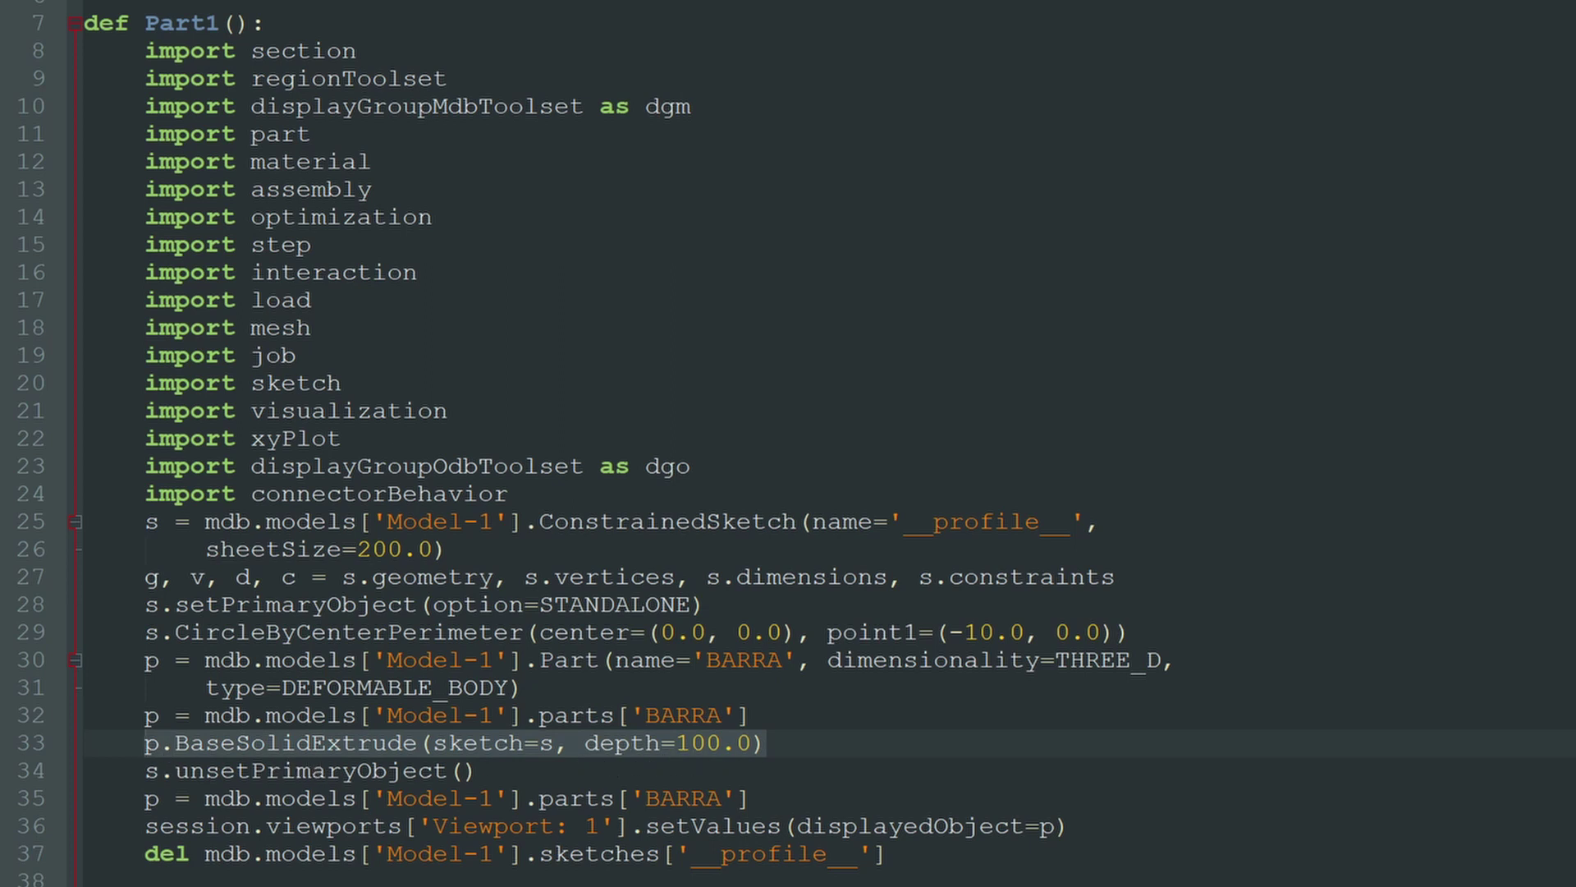
{"action": "left_click_drag", "start_coordinate": [884, 854], "coordinate": [63, 567]}
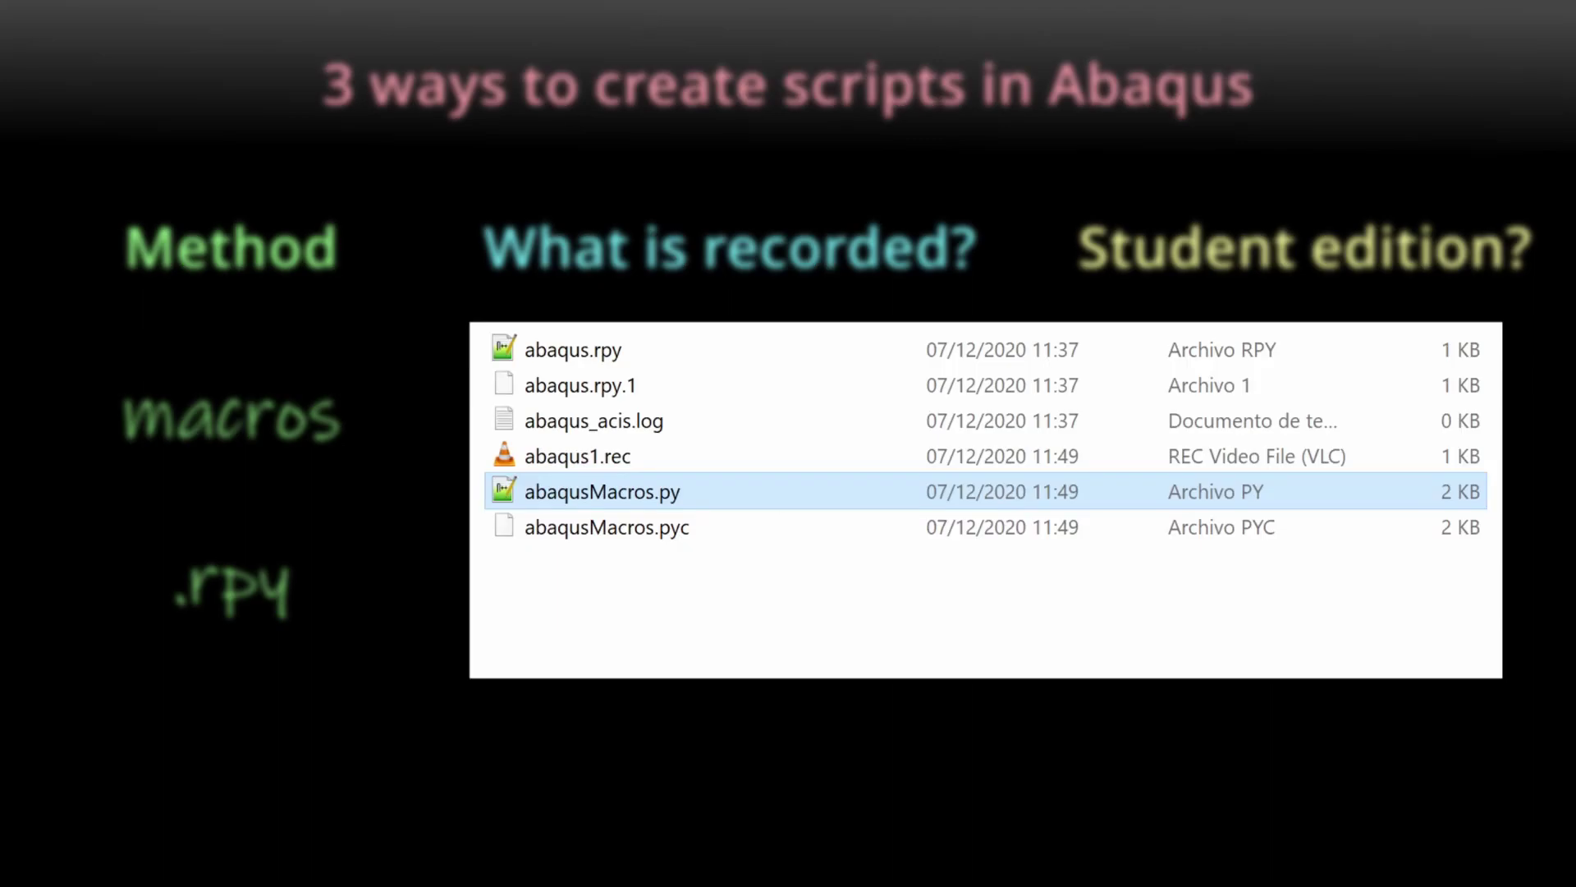
Select the abaqus.rpy replay file in the Abaqus work directory
{"action": "left_click", "coordinate": [622, 355]}
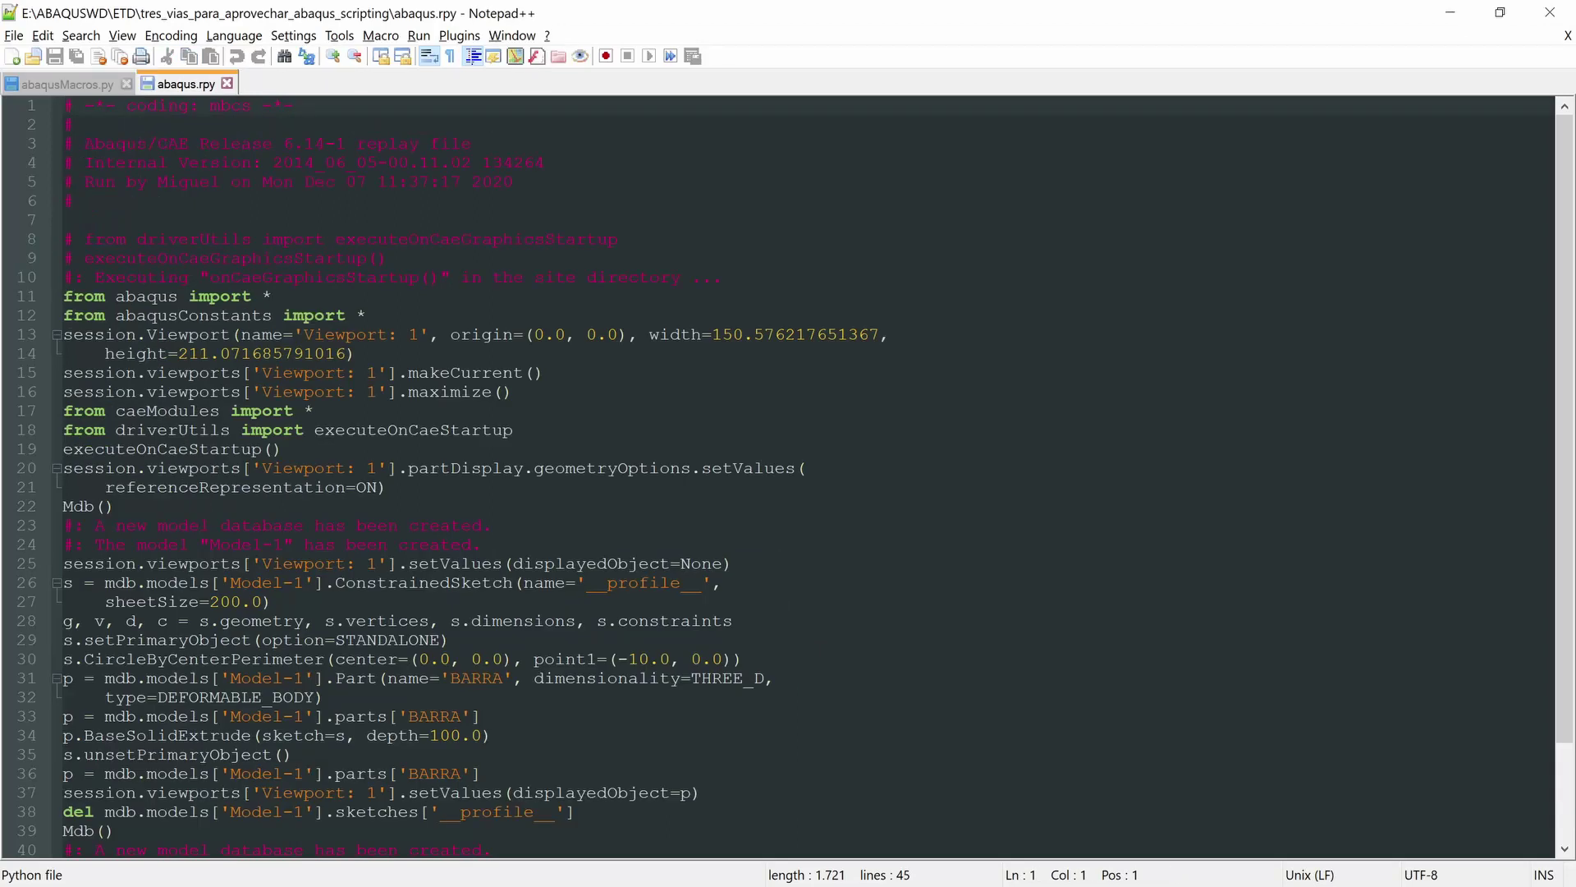
Highlight the startup lines of abaqus.rpy down to the Mdb() line
{"action": "left_click", "coordinate": [365, 316]}
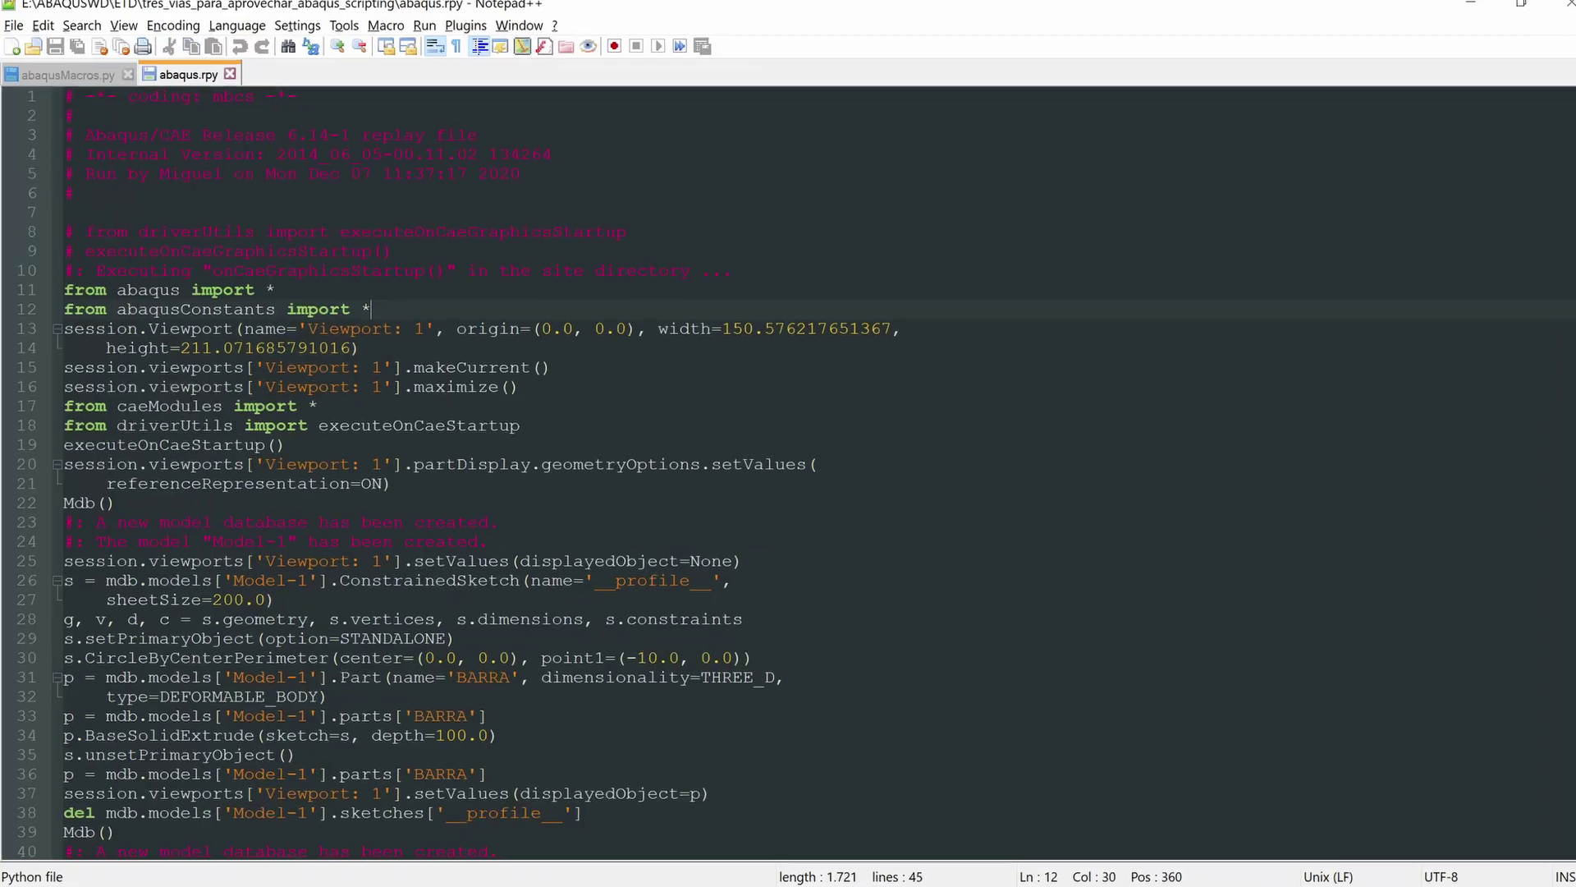
{"action": "key", "text": "shift+Down"}
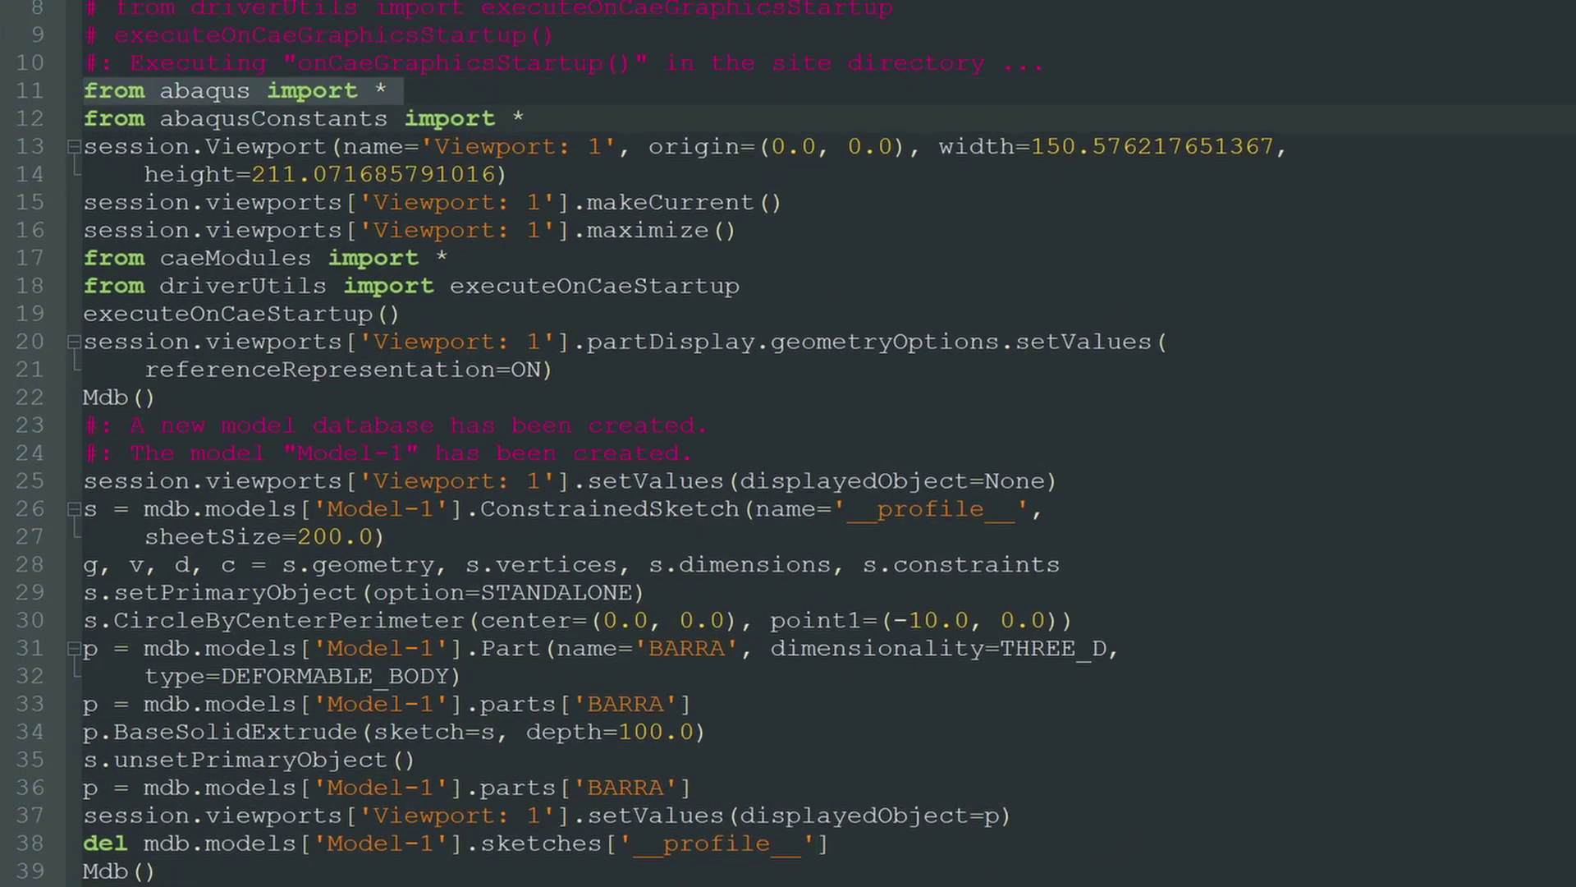
{"action": "key", "text": "shift+Down"}
{"action": "key", "text": "shift+Down"}
{"action": "key", "text": "shift+Down"}
{"action": "key", "text": "shift+Down"}
{"action": "key", "text": "shift+Down"}
{"action": "key", "text": "shift+Down"}
{"action": "key", "text": "shift+Down"}
{"action": "key", "text": "shift+Down"}
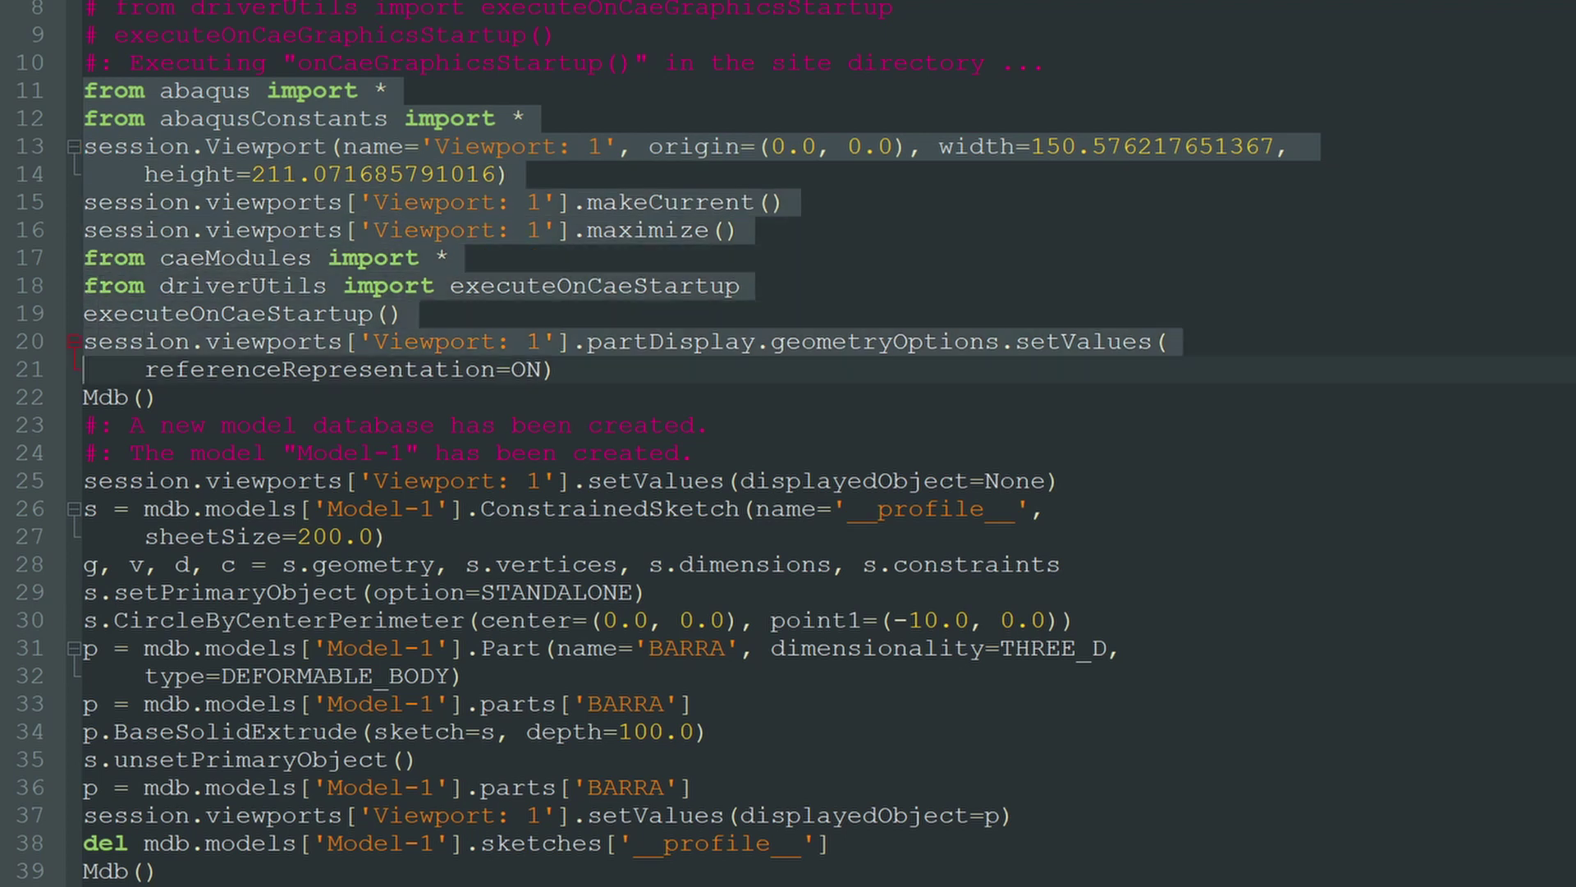
{"action": "key", "text": "End"}
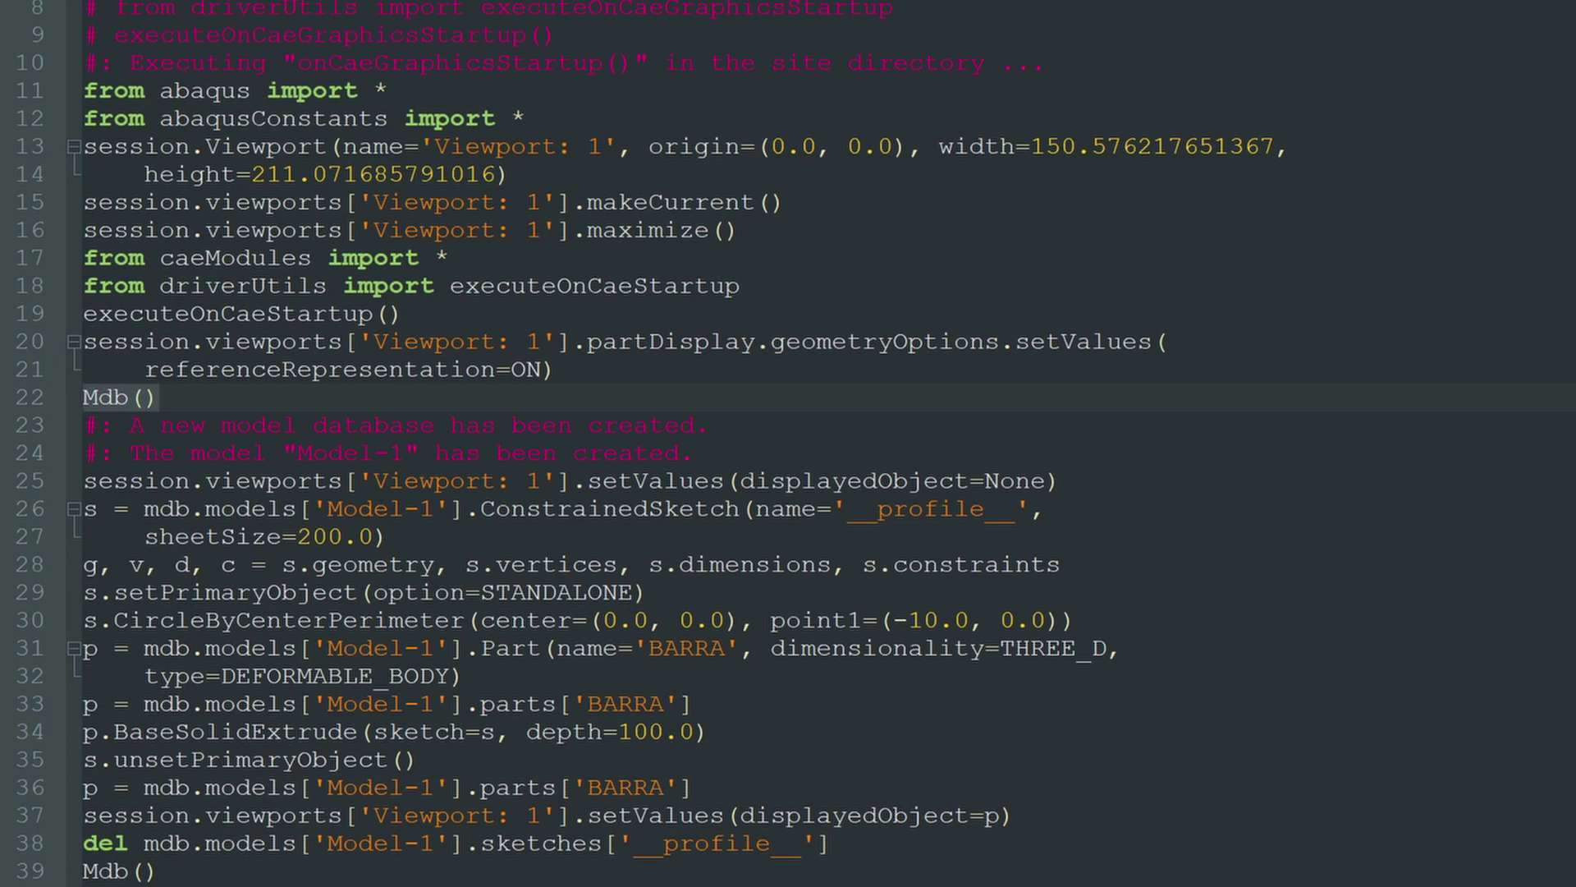
Highlight the recorded BARRA part-creation commands starting at line 25
{"action": "left_click_drag", "start_coordinate": [83, 313], "coordinate": [174, 592]}
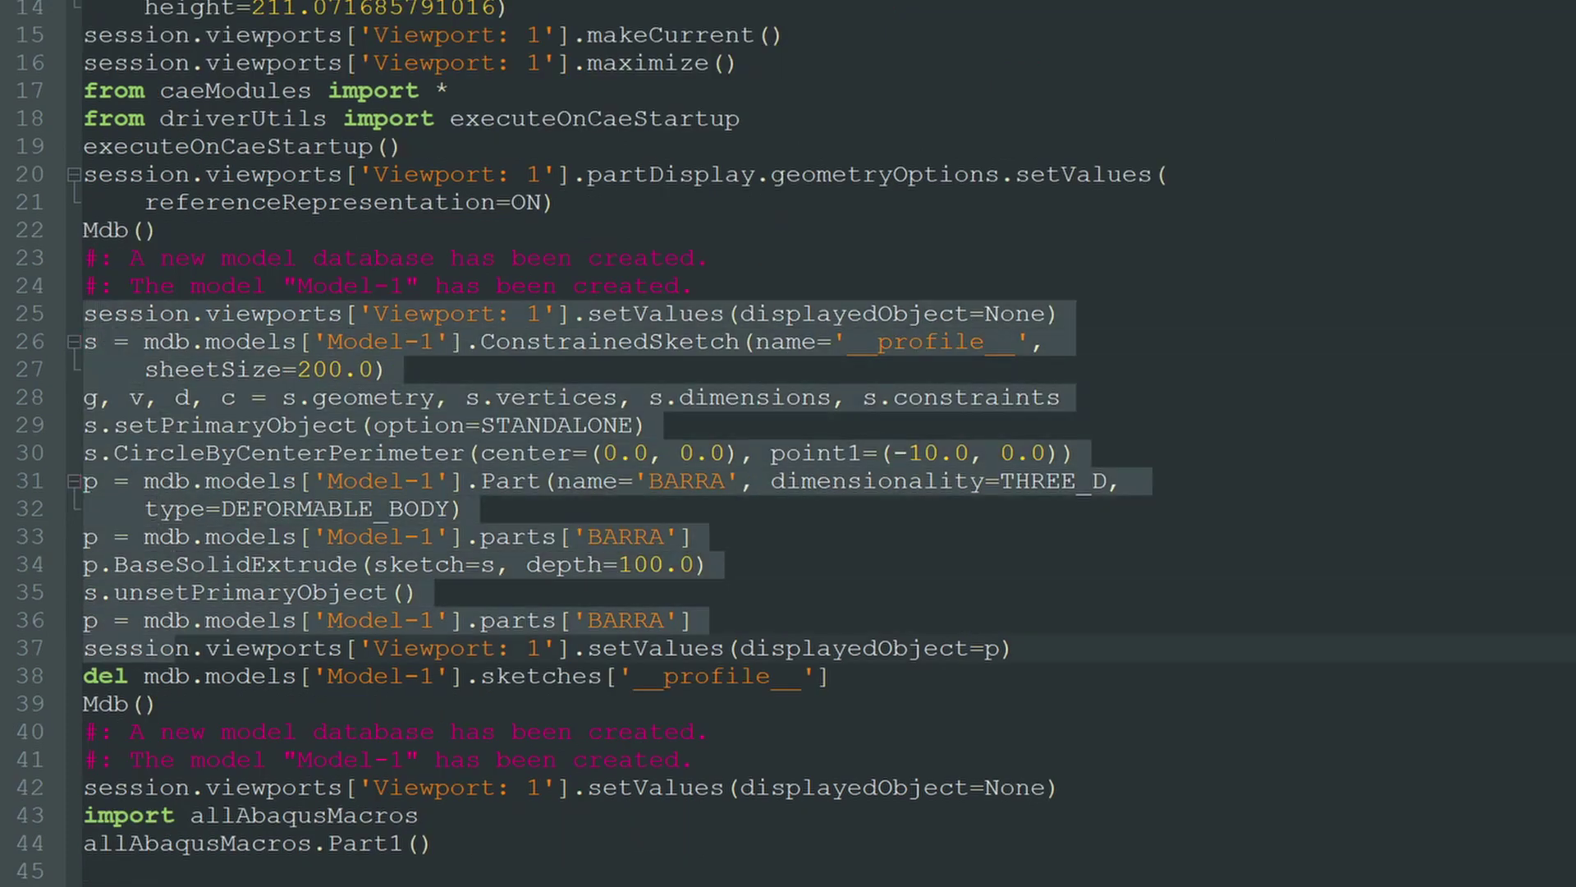
{"action": "left_click_drag", "start_coordinate": [174, 592], "coordinate": [159, 703]}
{"action": "left_click", "coordinate": [72, 346]}
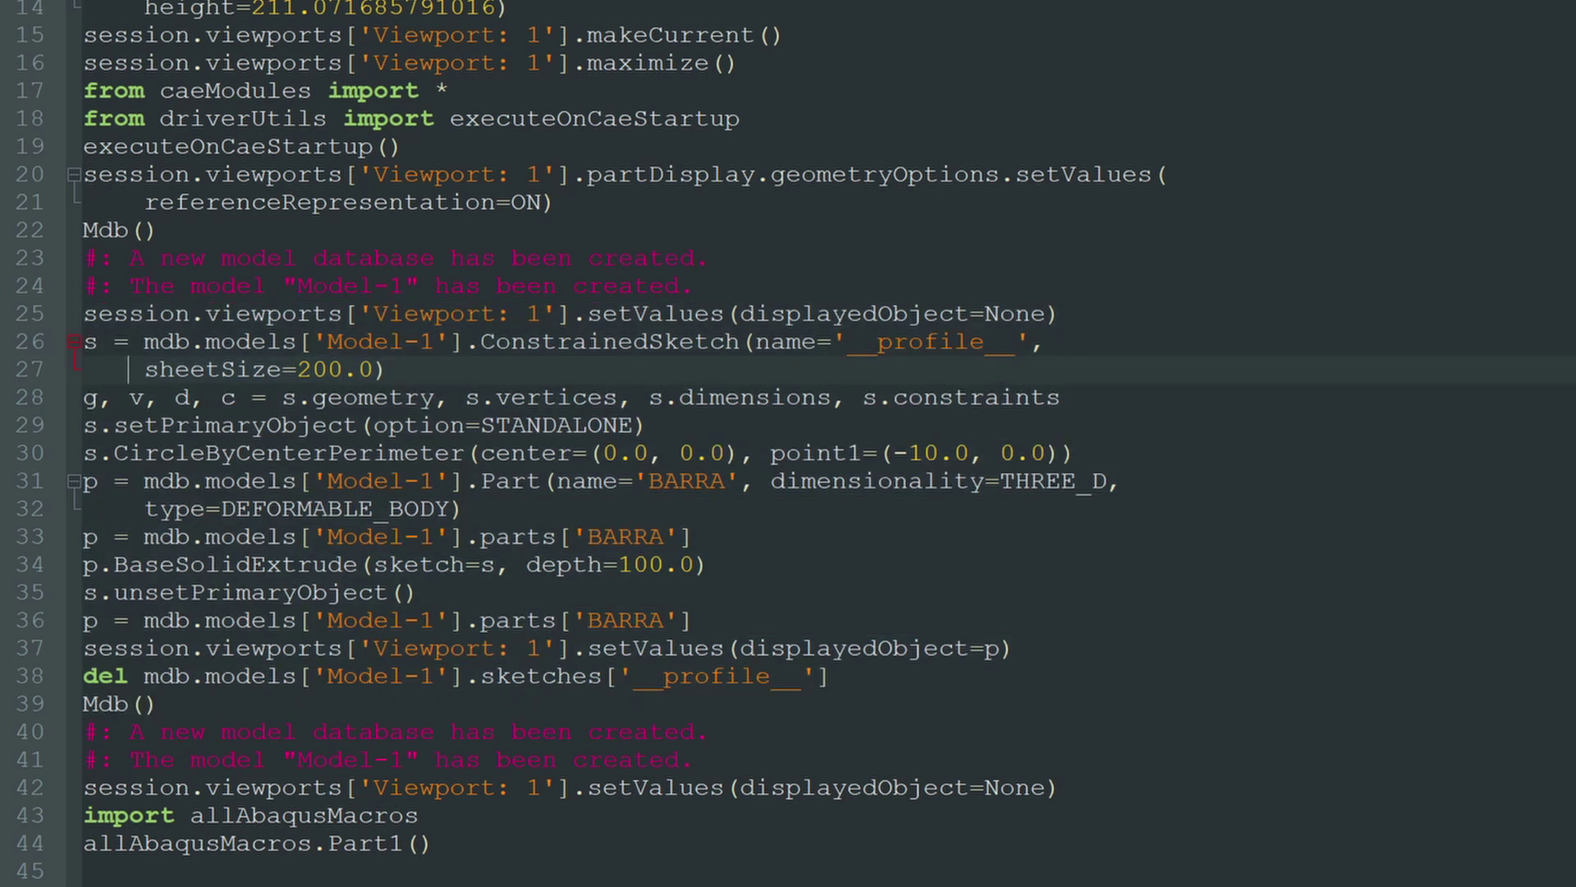
{"action": "left_click_drag", "start_coordinate": [83, 313], "coordinate": [64, 682]}
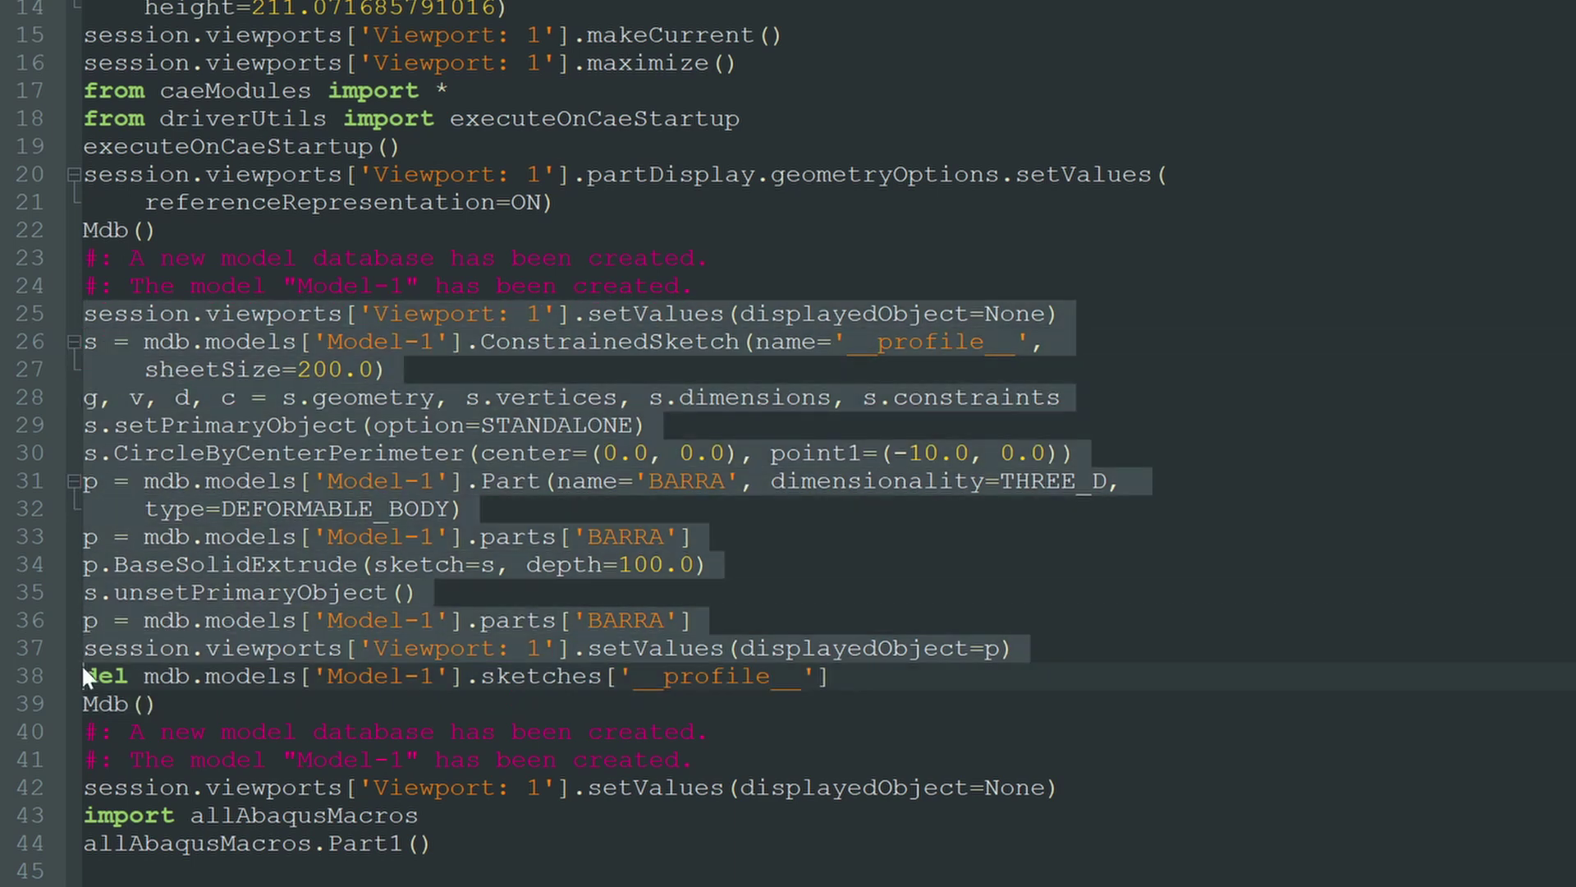
Highlight the allAbaqusMacros import and Part1 call lines, then close the Abaqus macro list
{"action": "key", "text": "Down"}
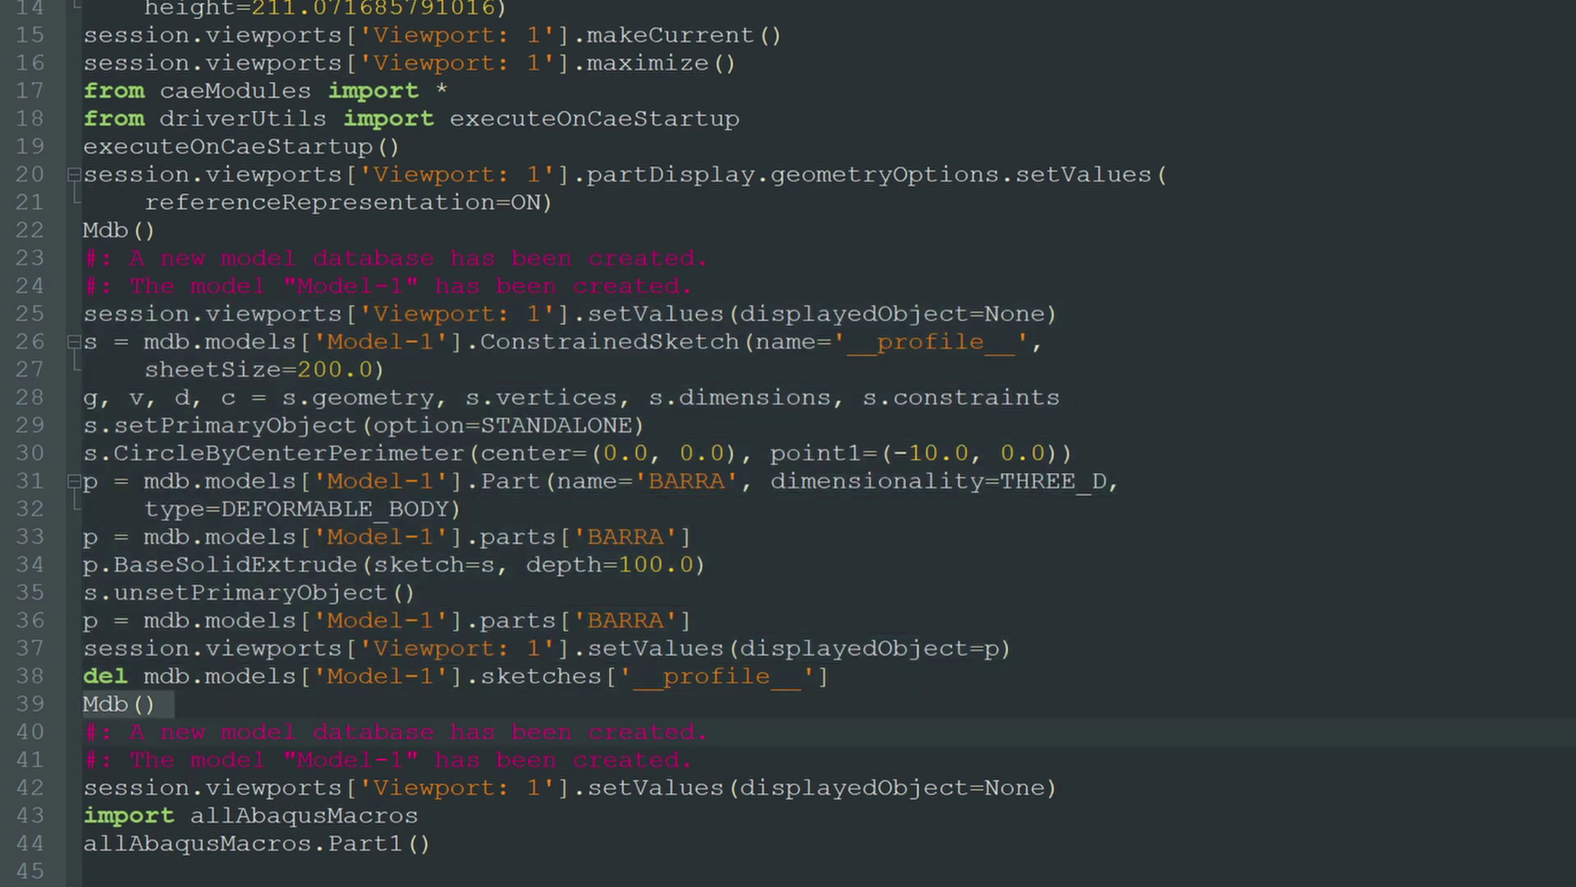
{"action": "key", "text": "Down"}
{"action": "key", "text": "Down"}
{"action": "key", "text": "Down"}
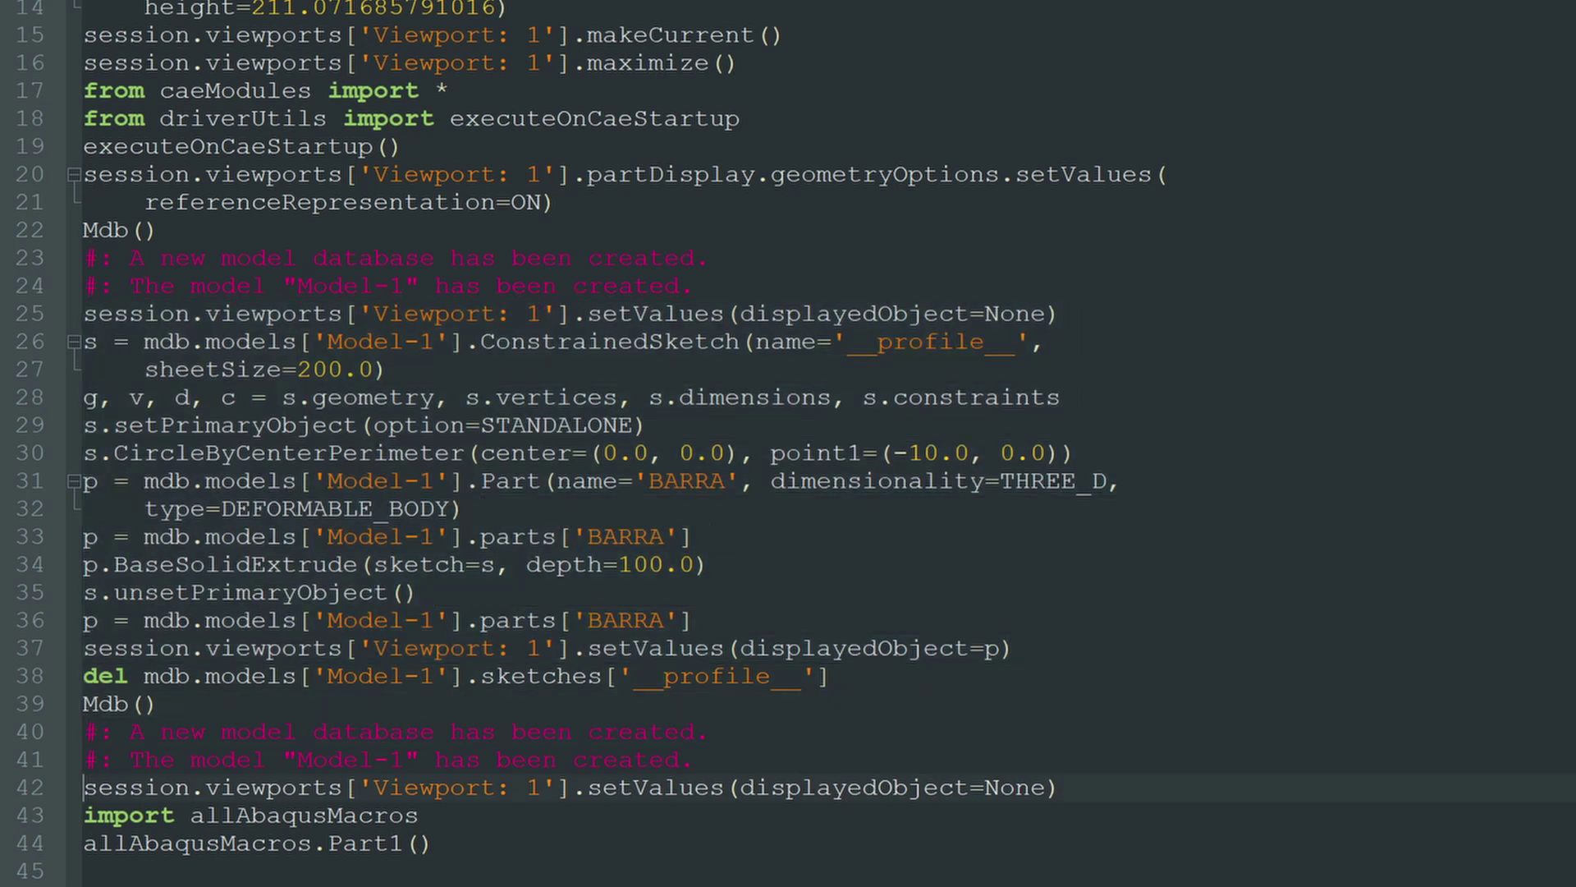
{"action": "key", "text": "shift+Down"}
{"action": "key", "text": "shift+Down"}
{"action": "key", "text": "shift+Down"}
{"action": "key", "text": "Left"}
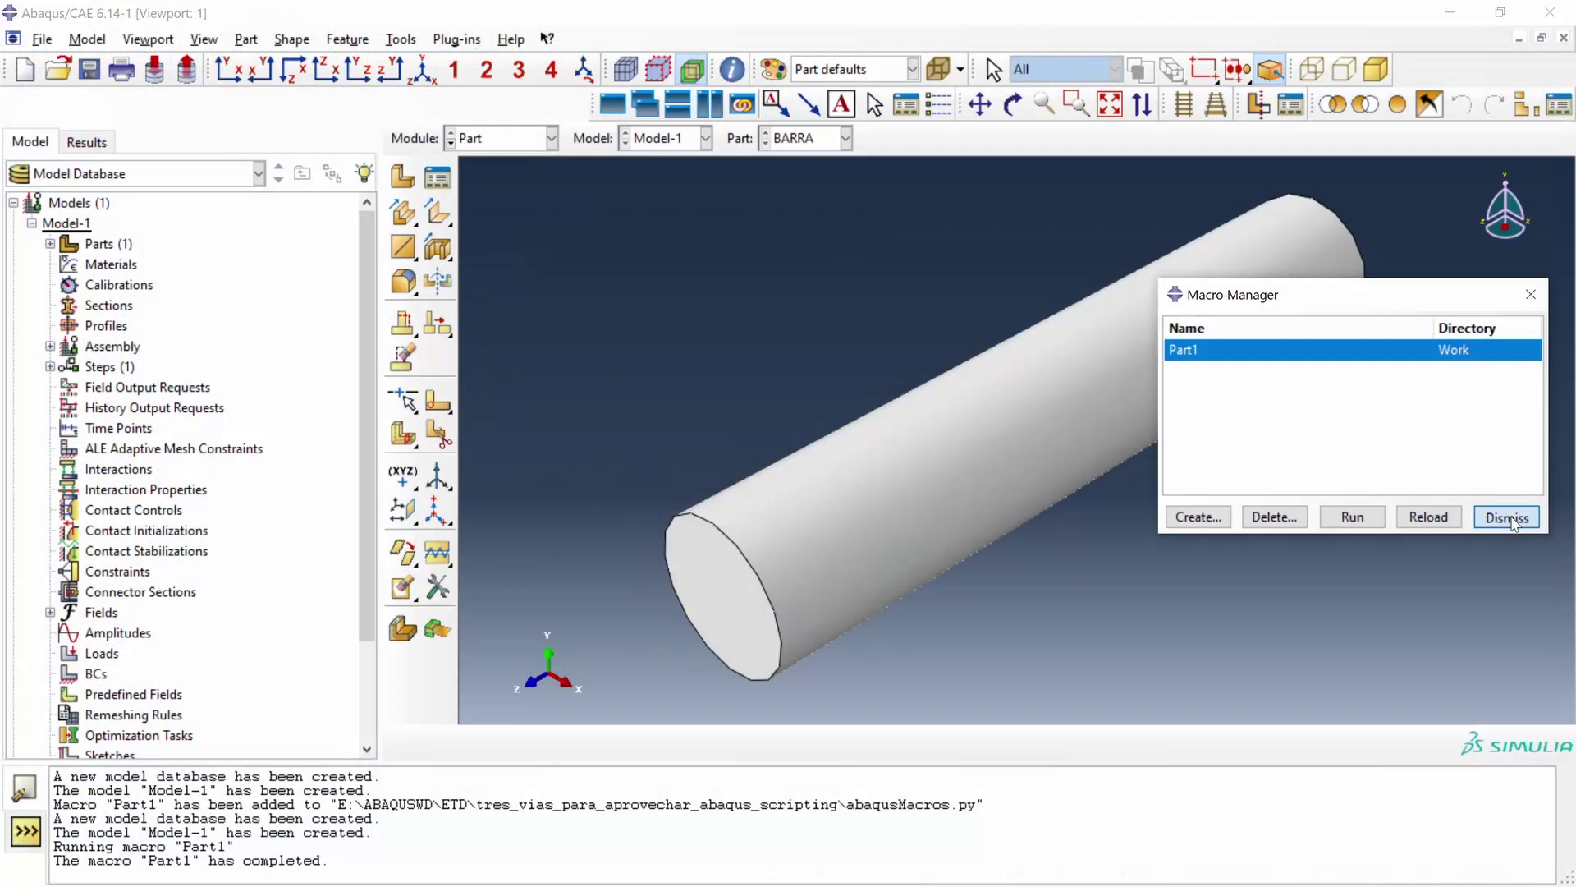
{"action": "left_click", "coordinate": [1505, 515]}
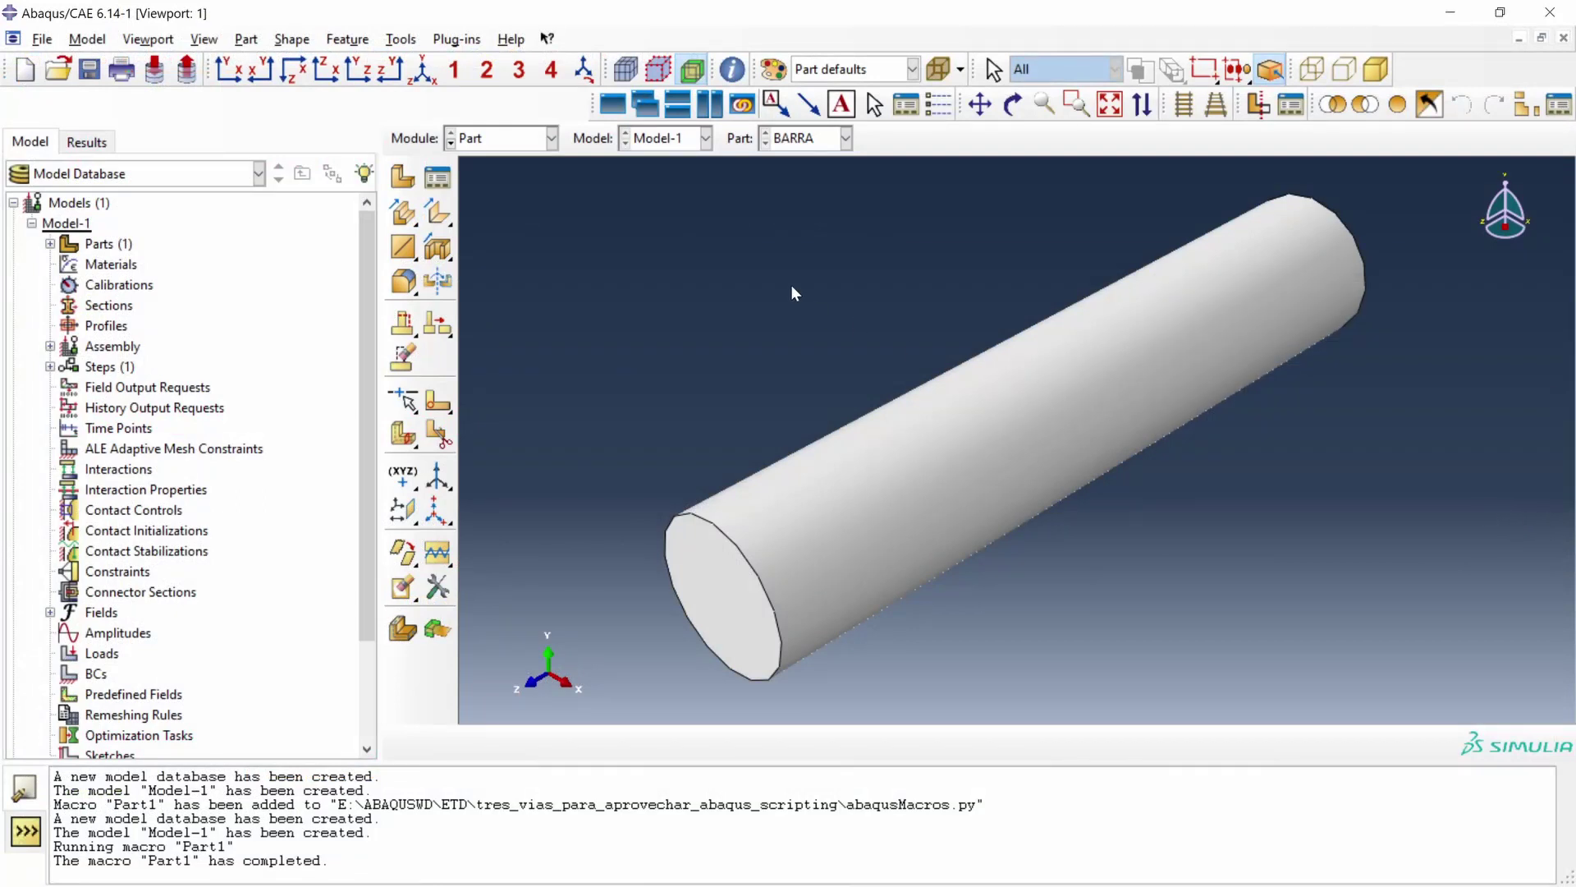
In the Mesh module, seed BARRA with global size 5 and generate its mesh
{"action": "left_click", "coordinate": [509, 138]}
{"action": "left_click", "coordinate": [505, 283]}
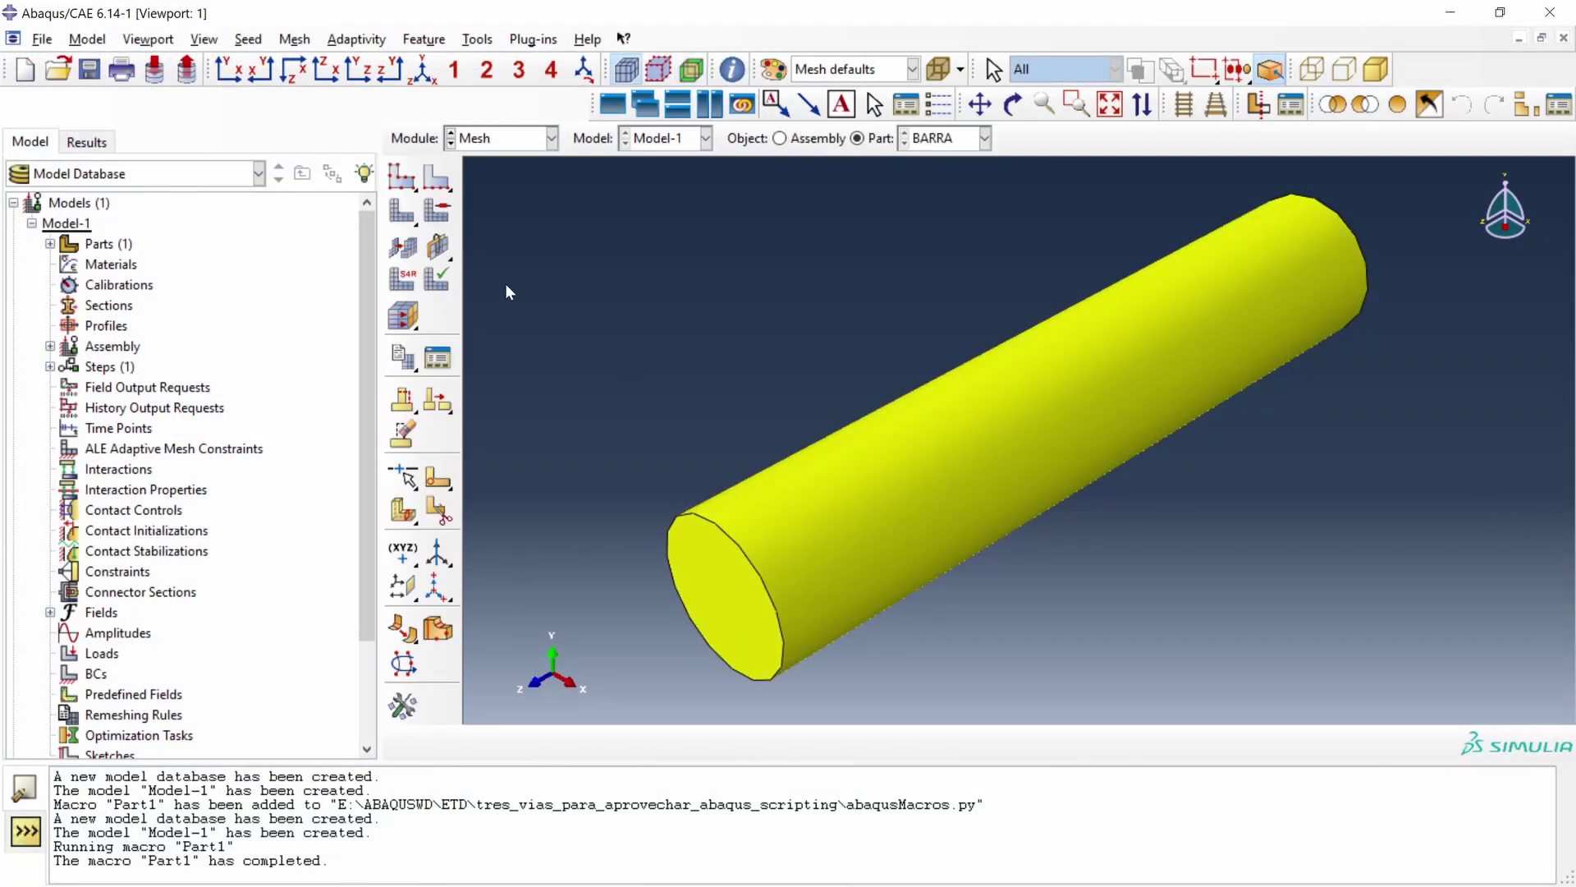
{"action": "left_click", "coordinate": [401, 177]}
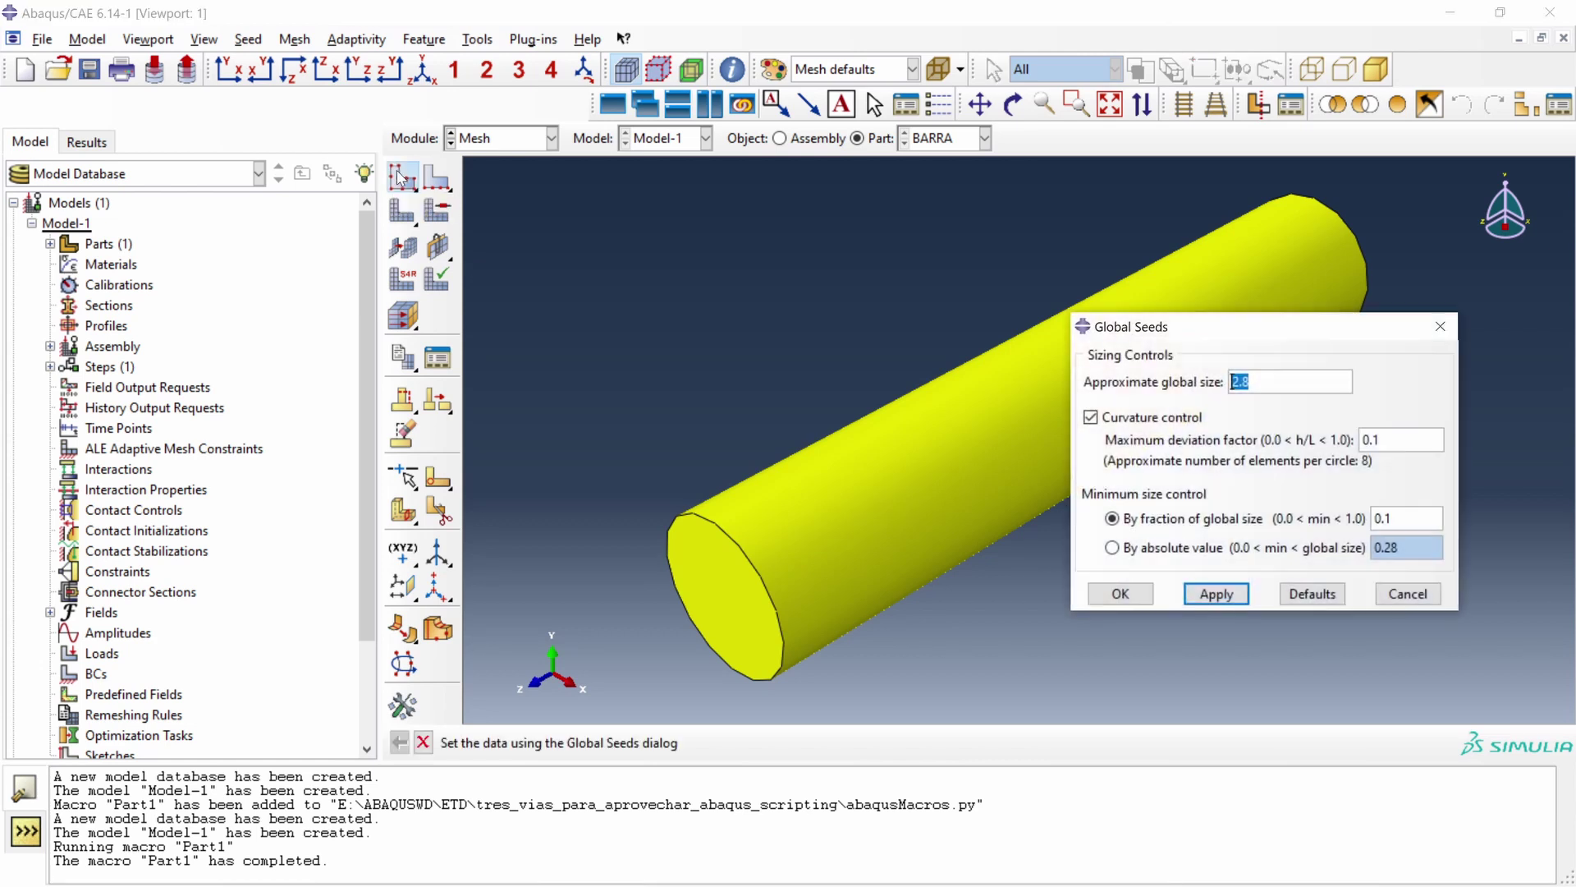
{"action": "type", "text": "5"}
{"action": "key", "text": "Return"}
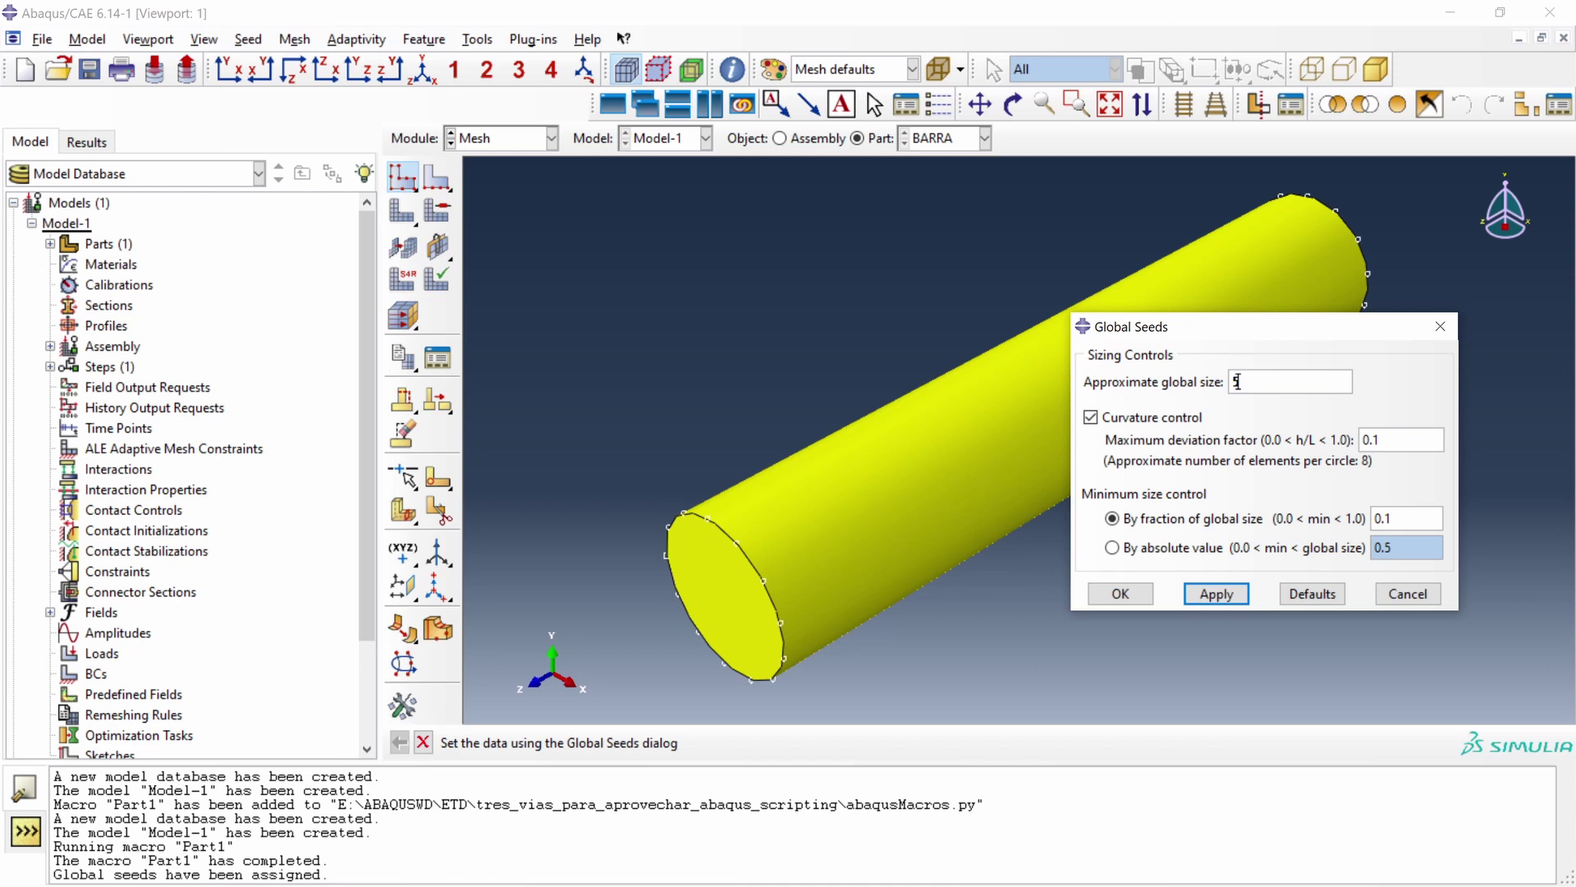
{"action": "left_click", "coordinate": [1145, 593]}
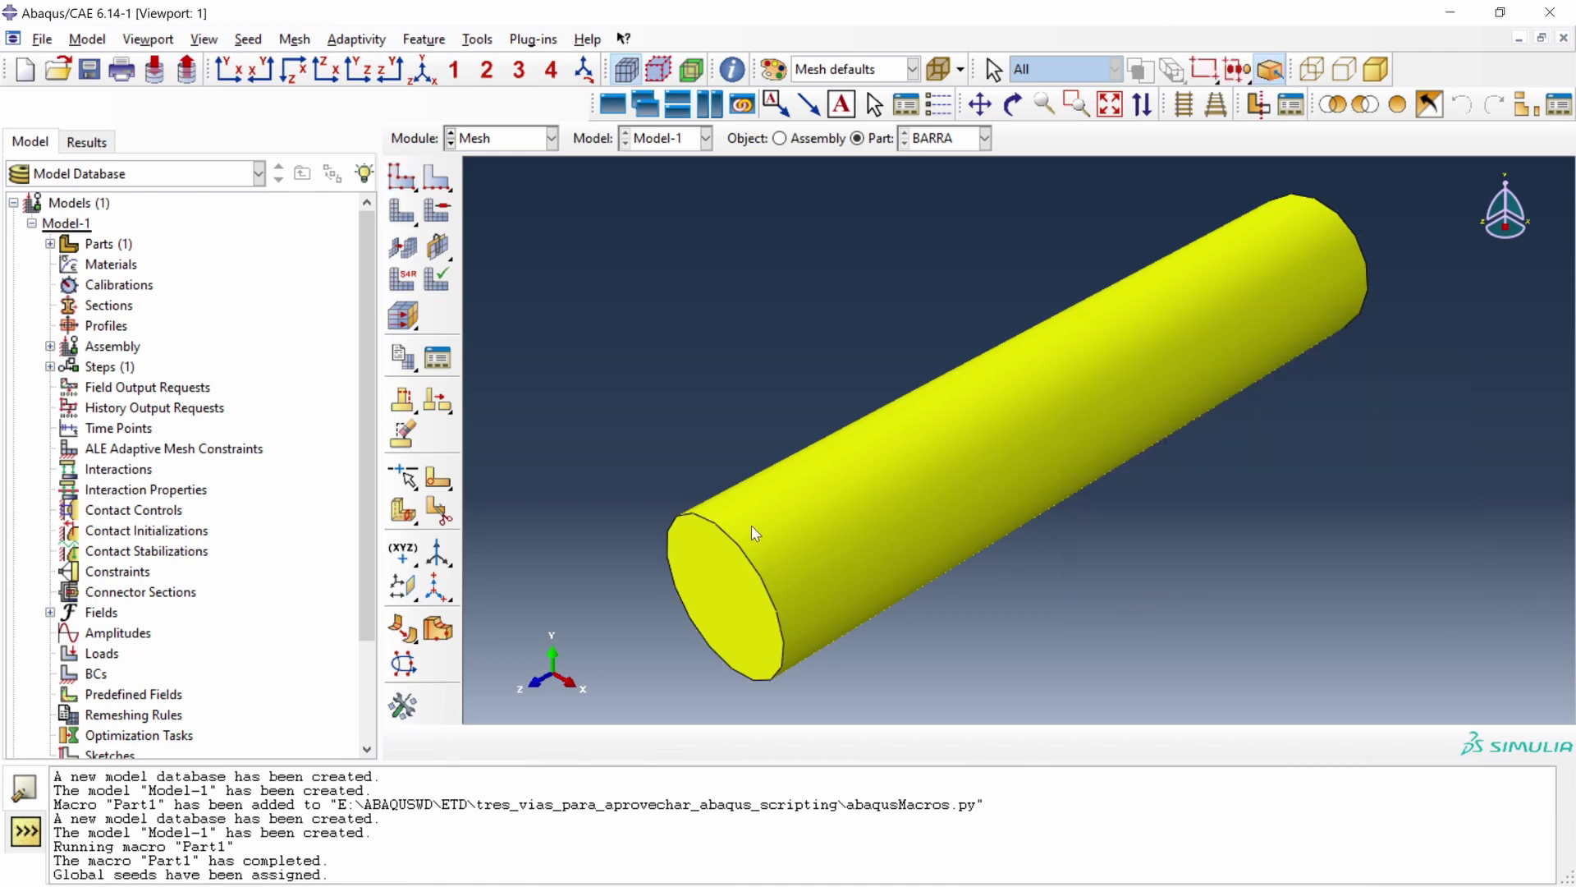
{"action": "left_click", "coordinate": [403, 210]}
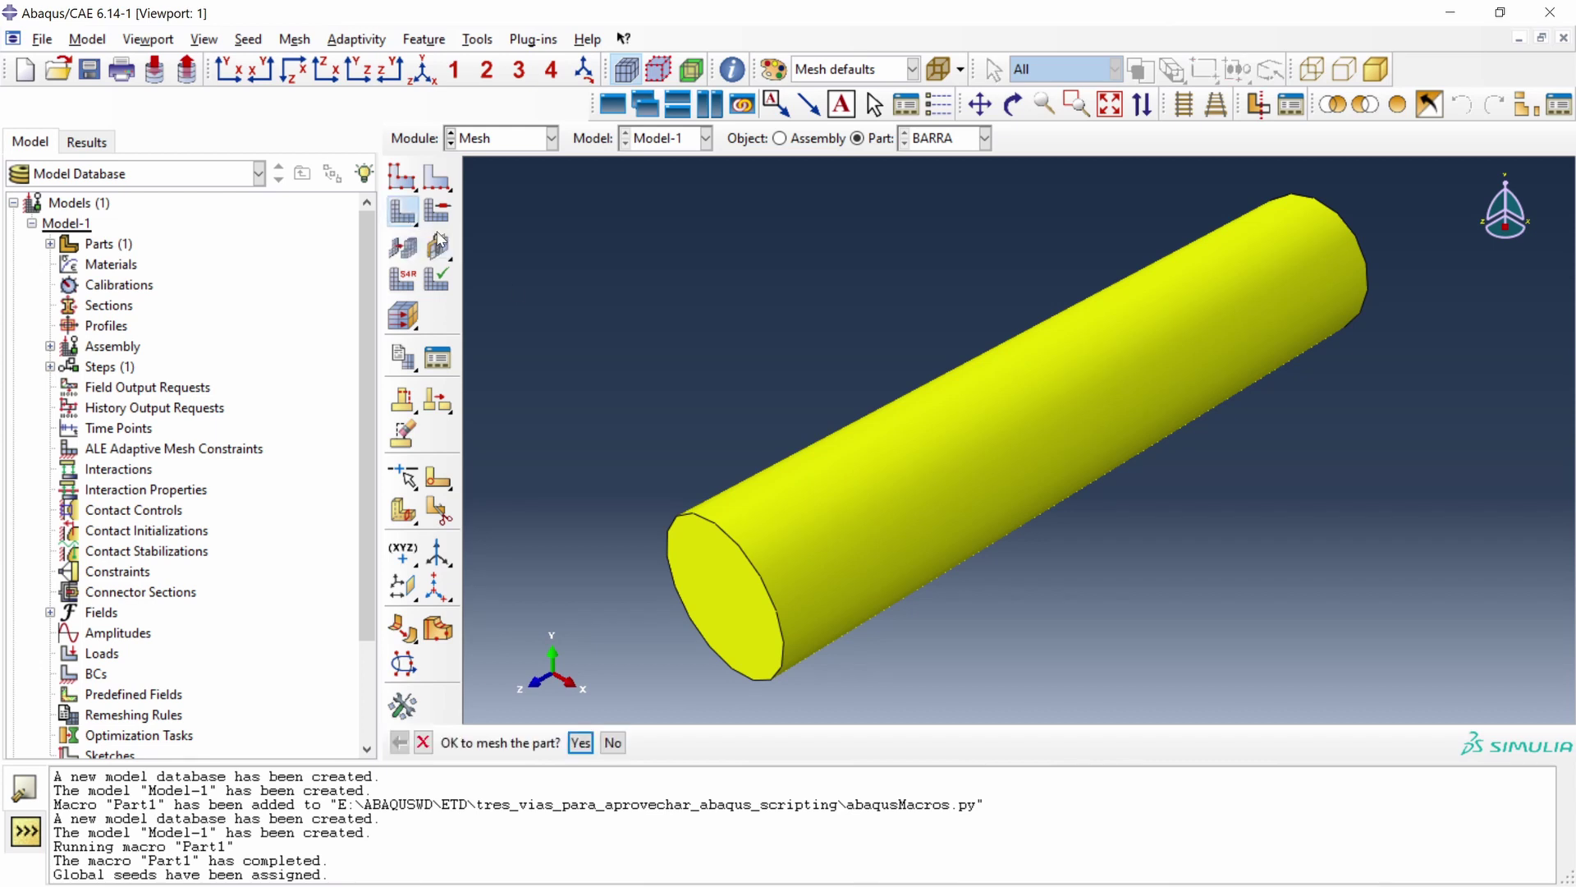
{"action": "left_click", "coordinate": [581, 743]}
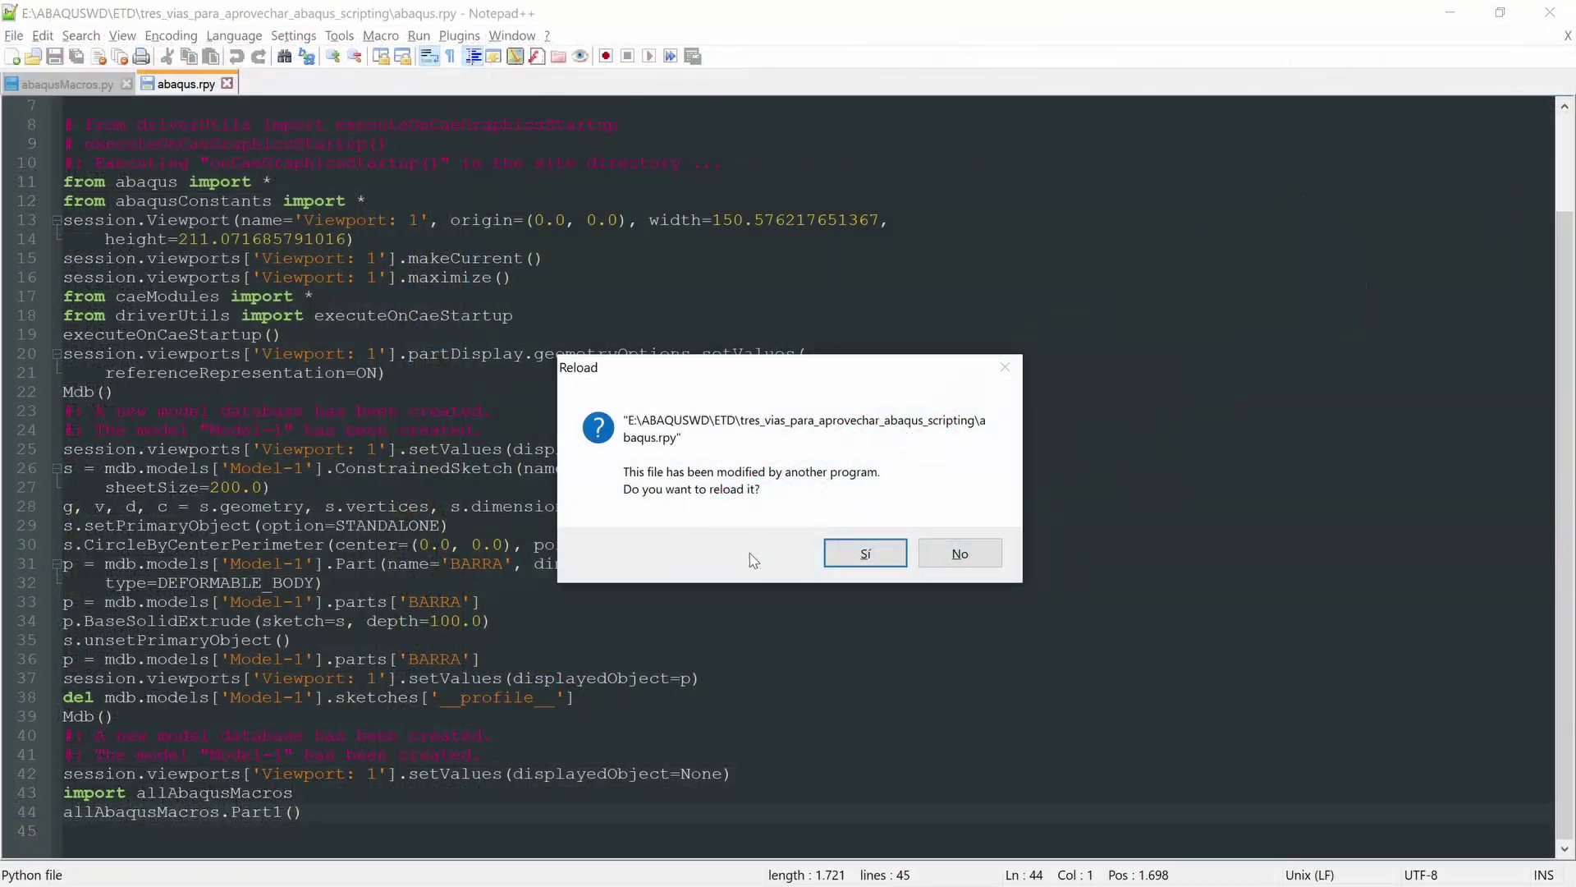
Reload abaqus.rpy and highlight the new seeding and generateMesh commands on lines 45–53
{"action": "left_click", "coordinate": [848, 562]}
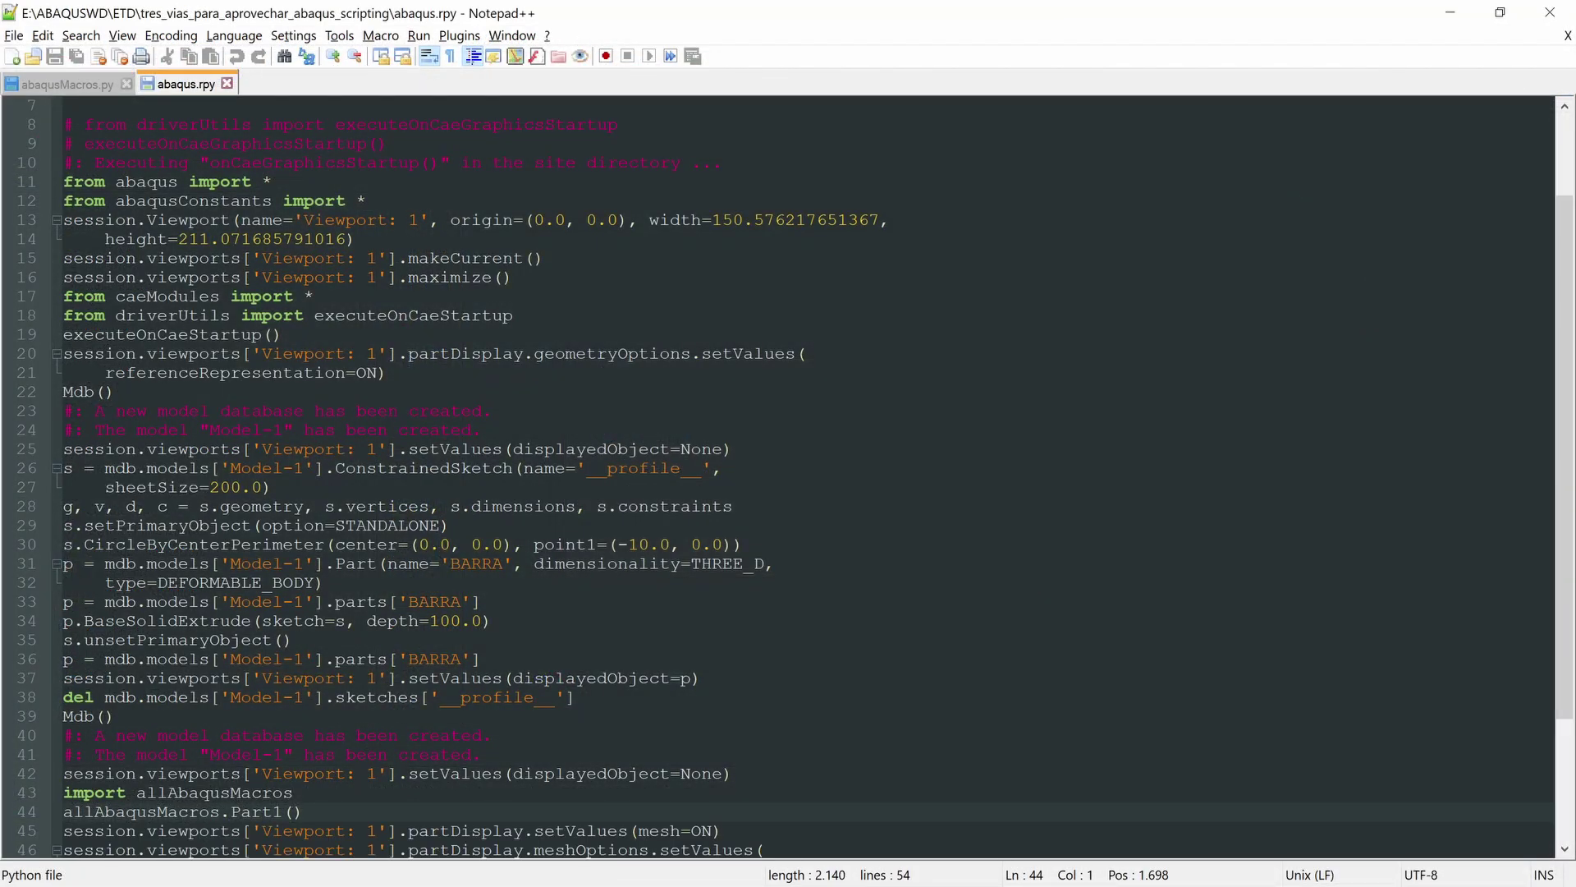
{"action": "scroll", "coordinate": [788, 490], "scroll_direction": "down", "scroll_amount": 1}
{"action": "scroll", "coordinate": [788, 489], "scroll_direction": "down", "scroll_amount": 2}
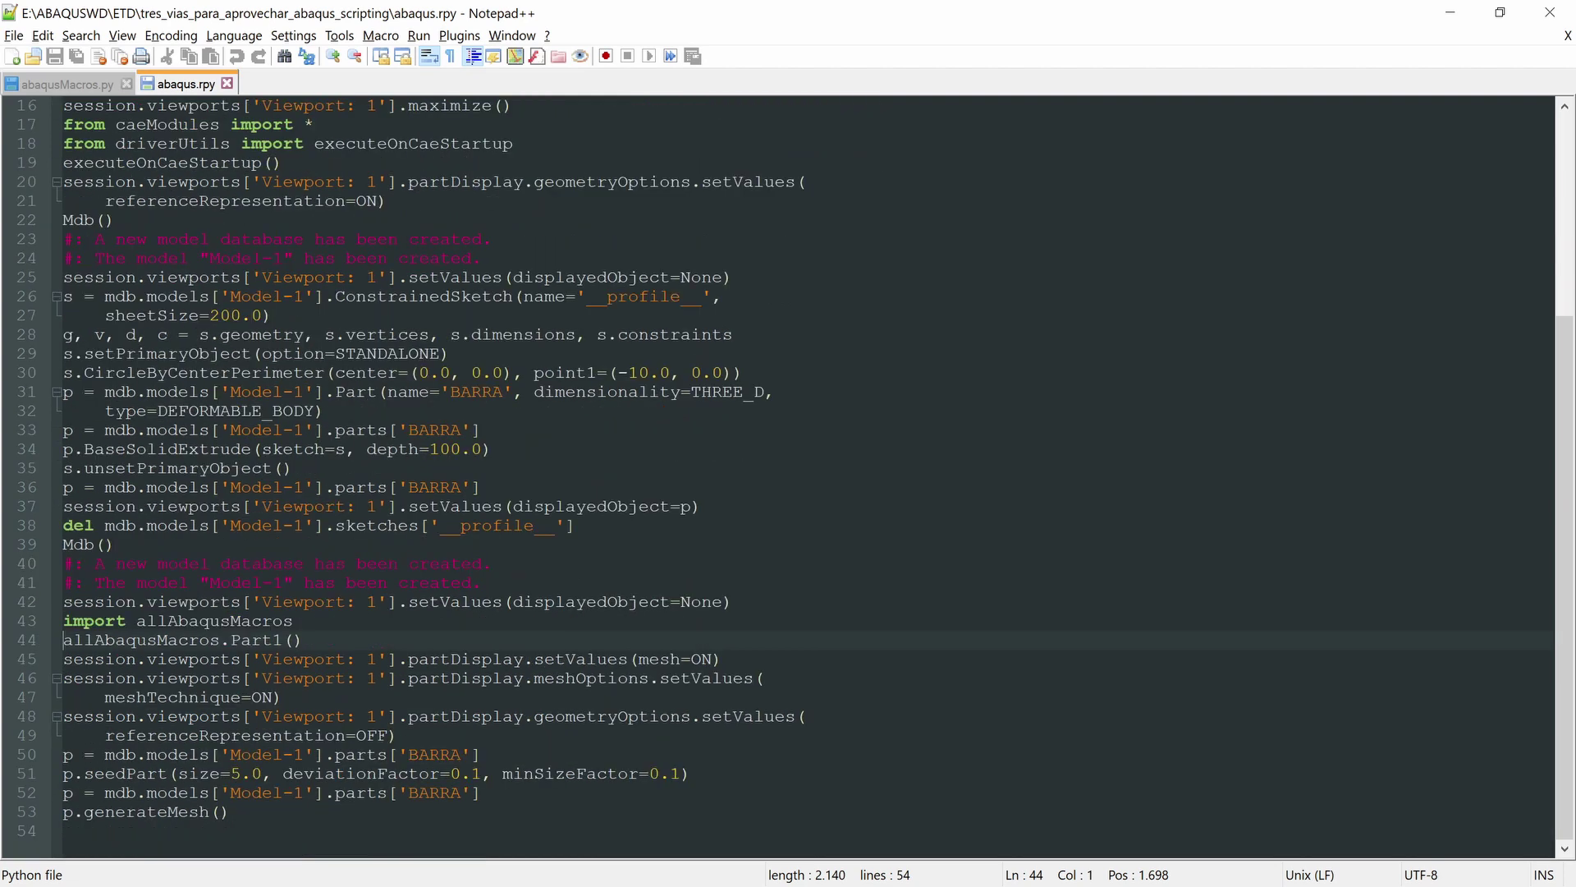
{"action": "mouse_move", "coordinate": [63, 658]}
{"action": "left_mouse_down"}
{"action": "mouse_move", "coordinate": [480, 754]}
{"action": "mouse_move", "coordinate": [229, 811]}
{"action": "left_mouse_up"}
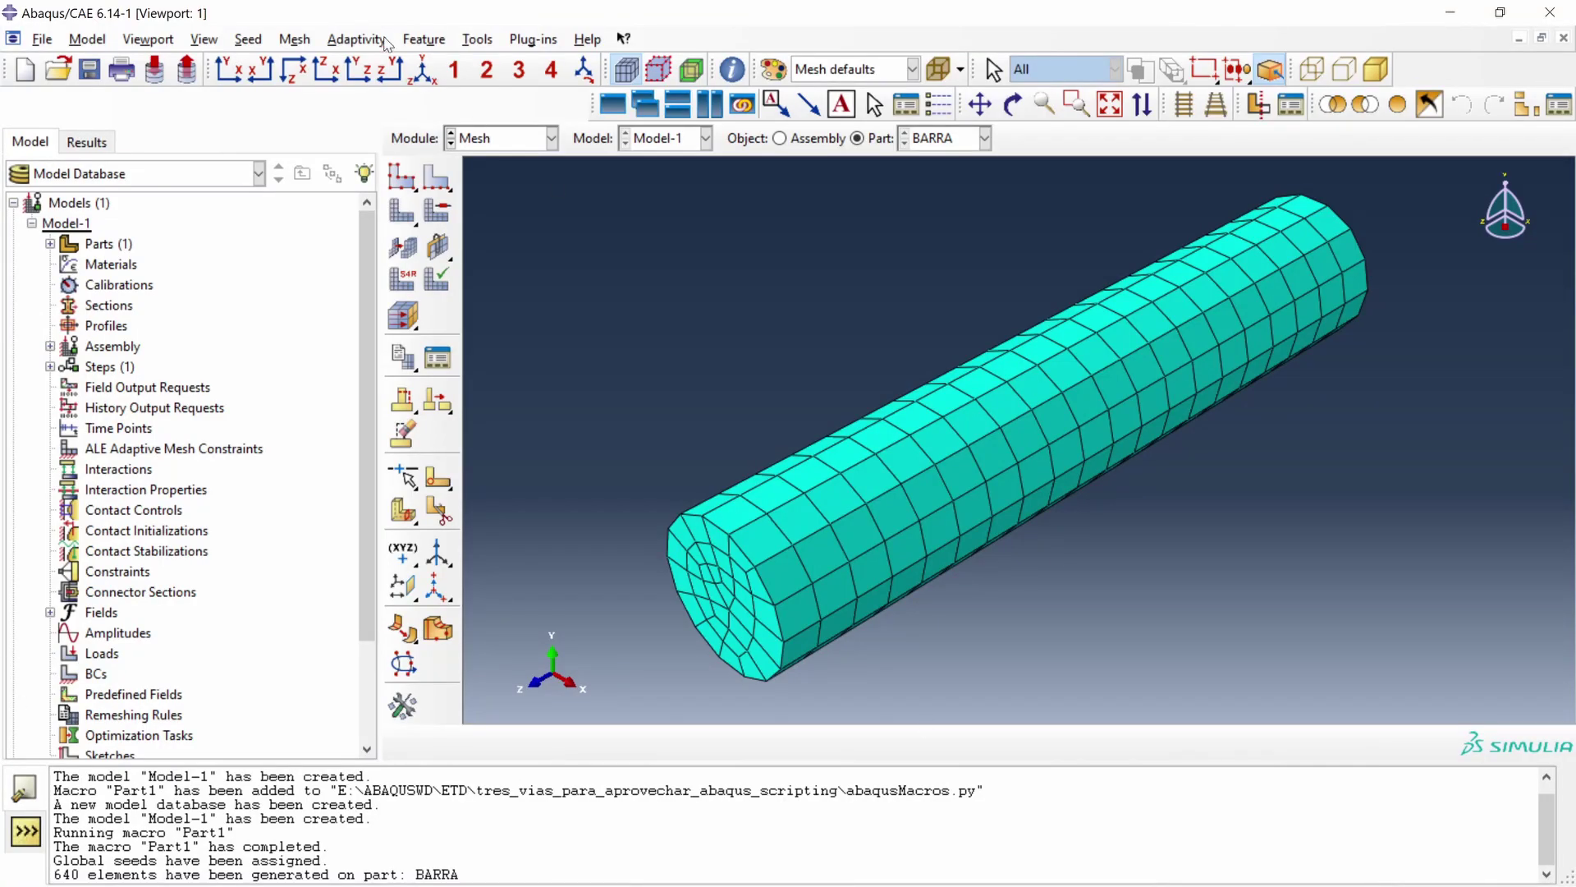
Save the meshed model under the name barra.cae, then bring File Explorer forward
{"action": "left_click", "coordinate": [45, 40]}
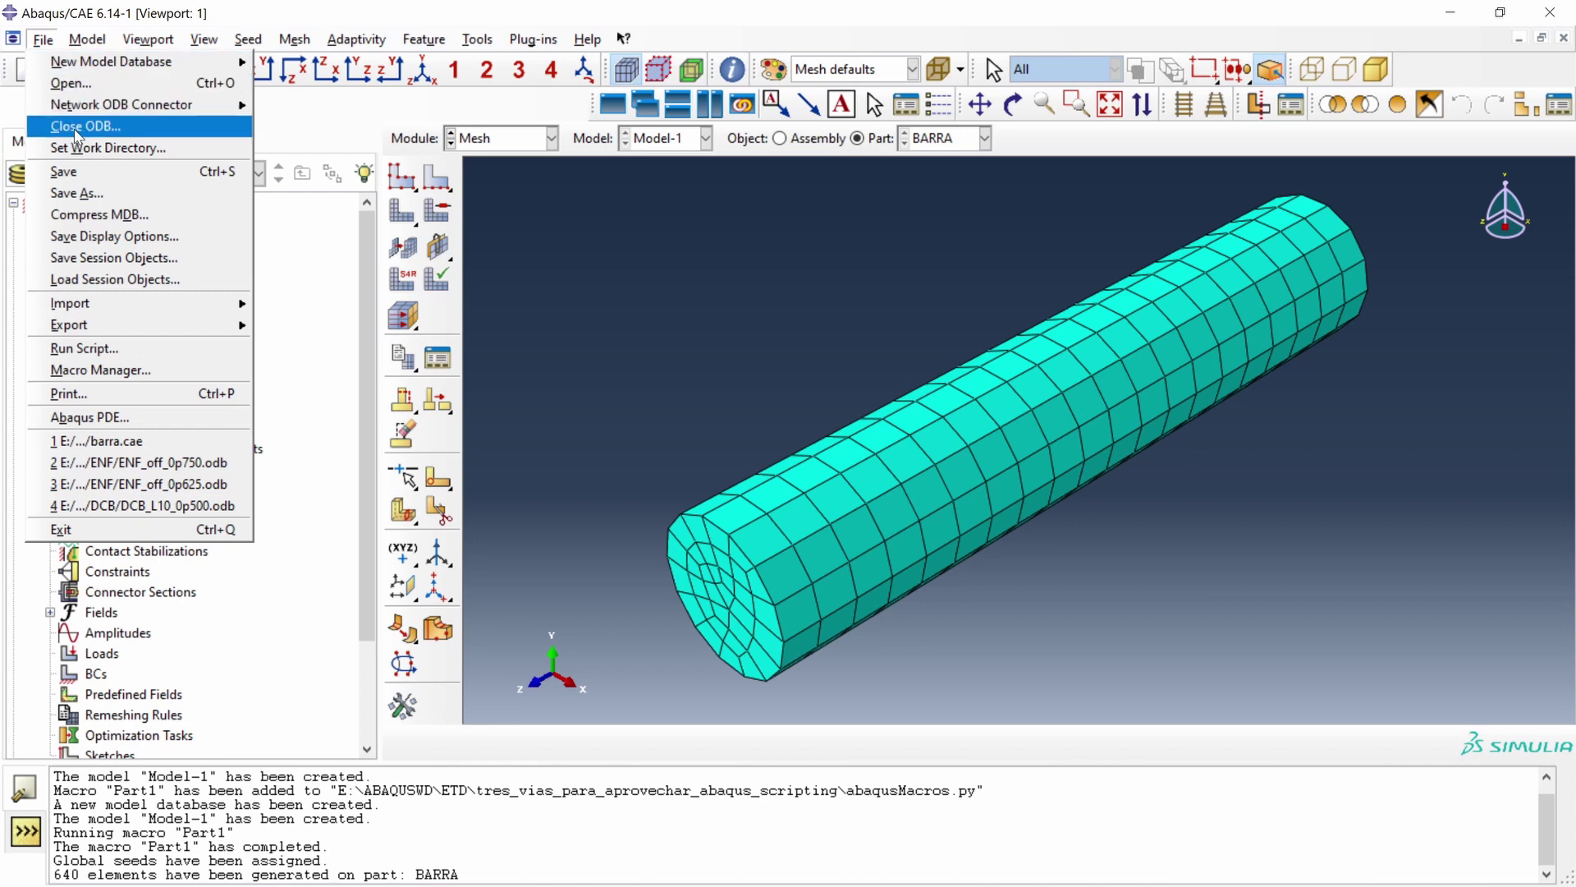
{"action": "left_click", "coordinate": [76, 176]}
{"action": "type", "text": "barra"}
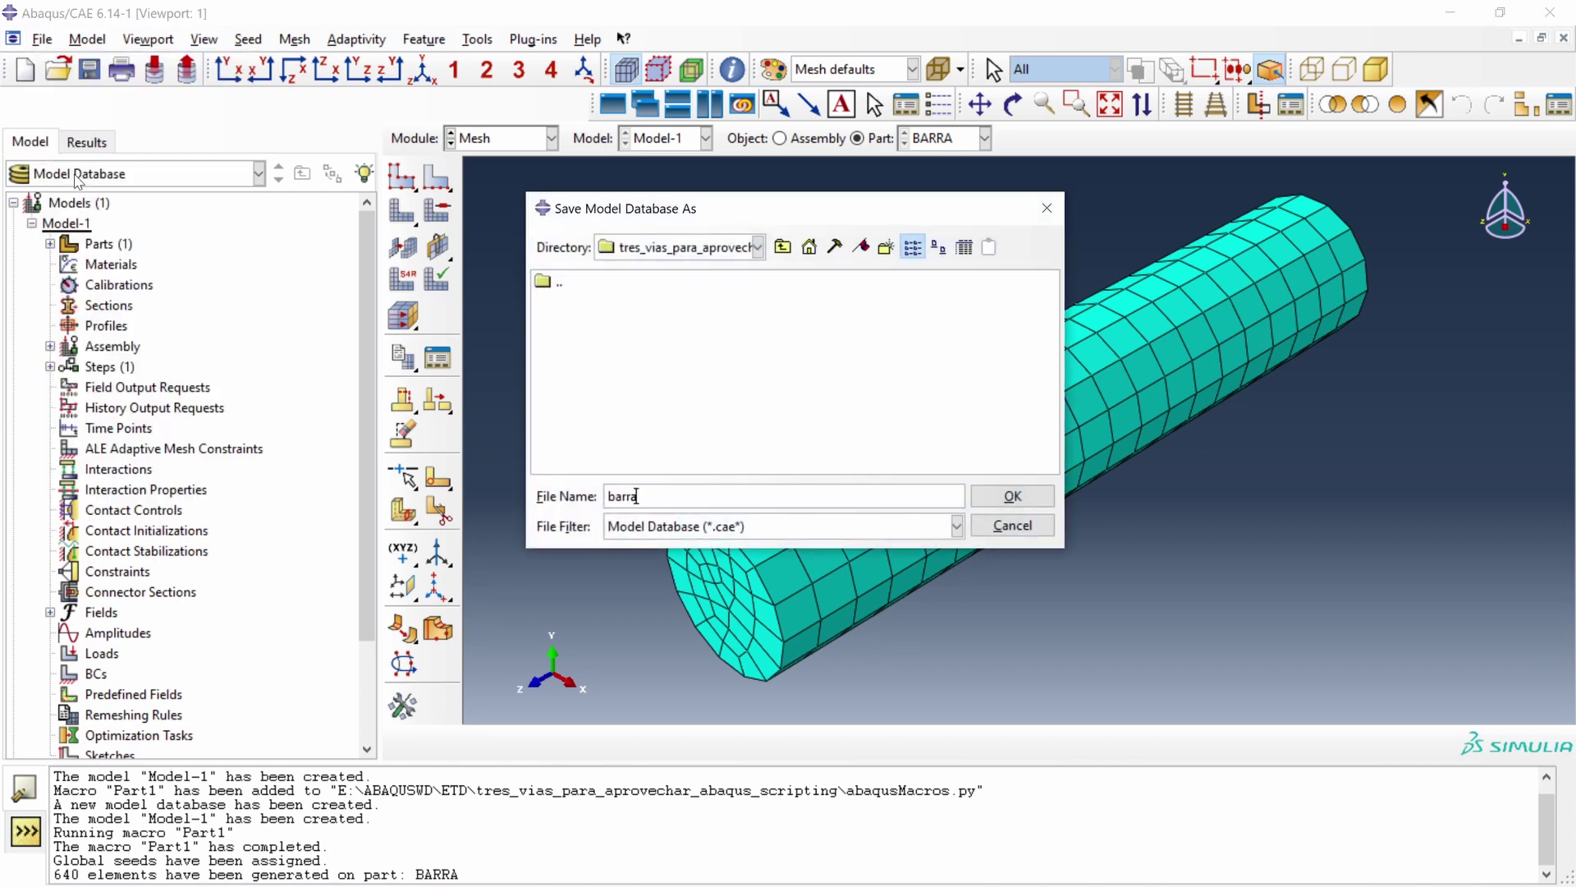
{"action": "key", "text": "Return"}
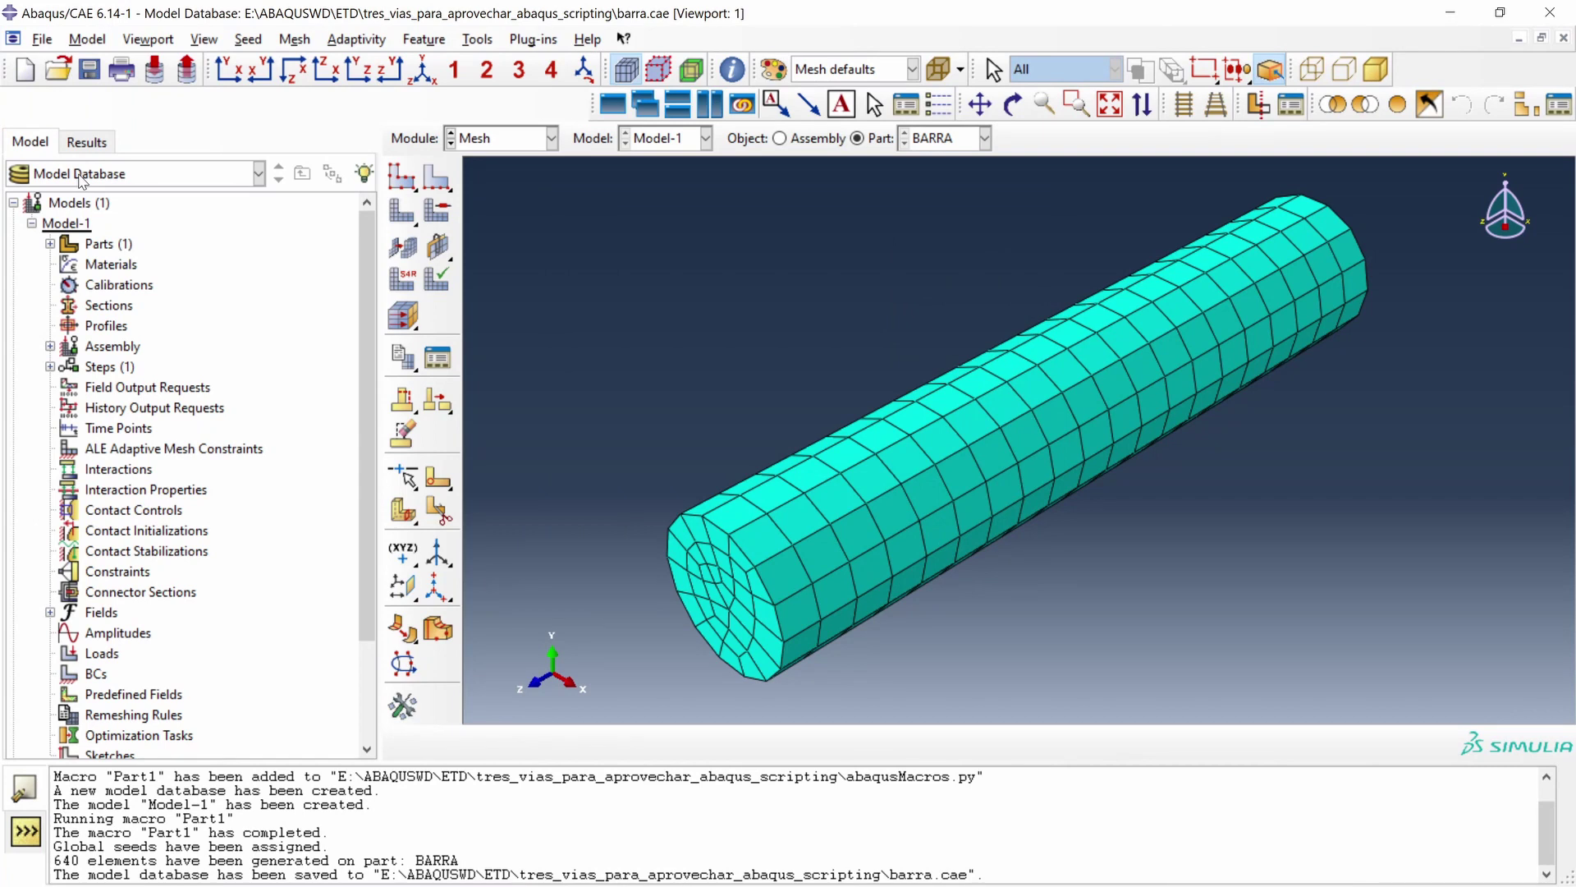
{"action": "key", "text": "alt+Tab"}
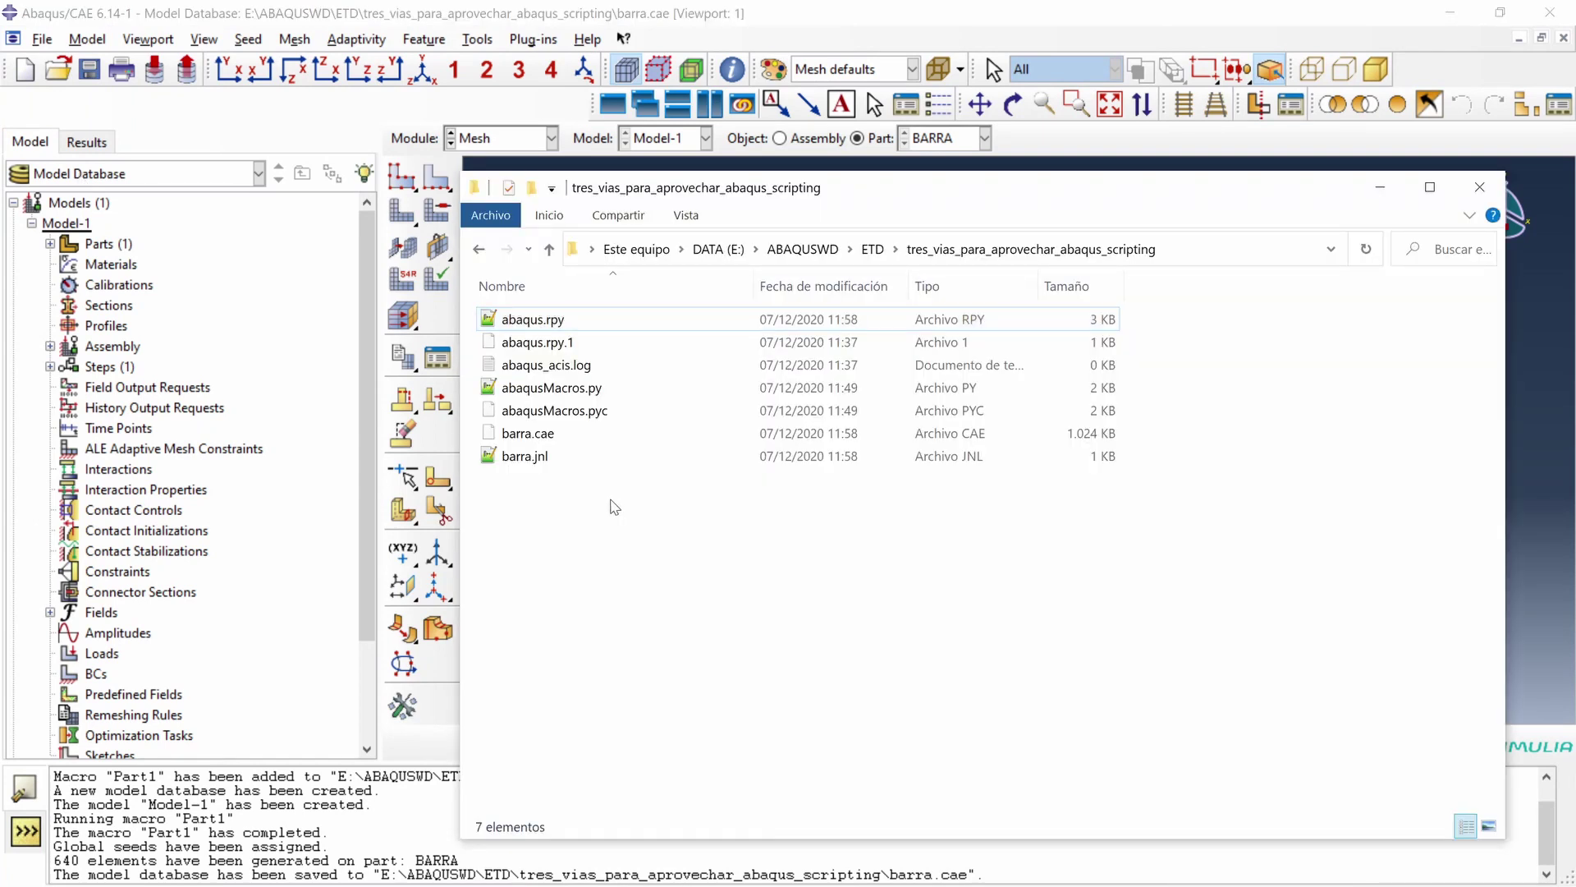
Open barra.jnl from the scripting folder in Notepad++
{"action": "left_click", "coordinate": [542, 462]}
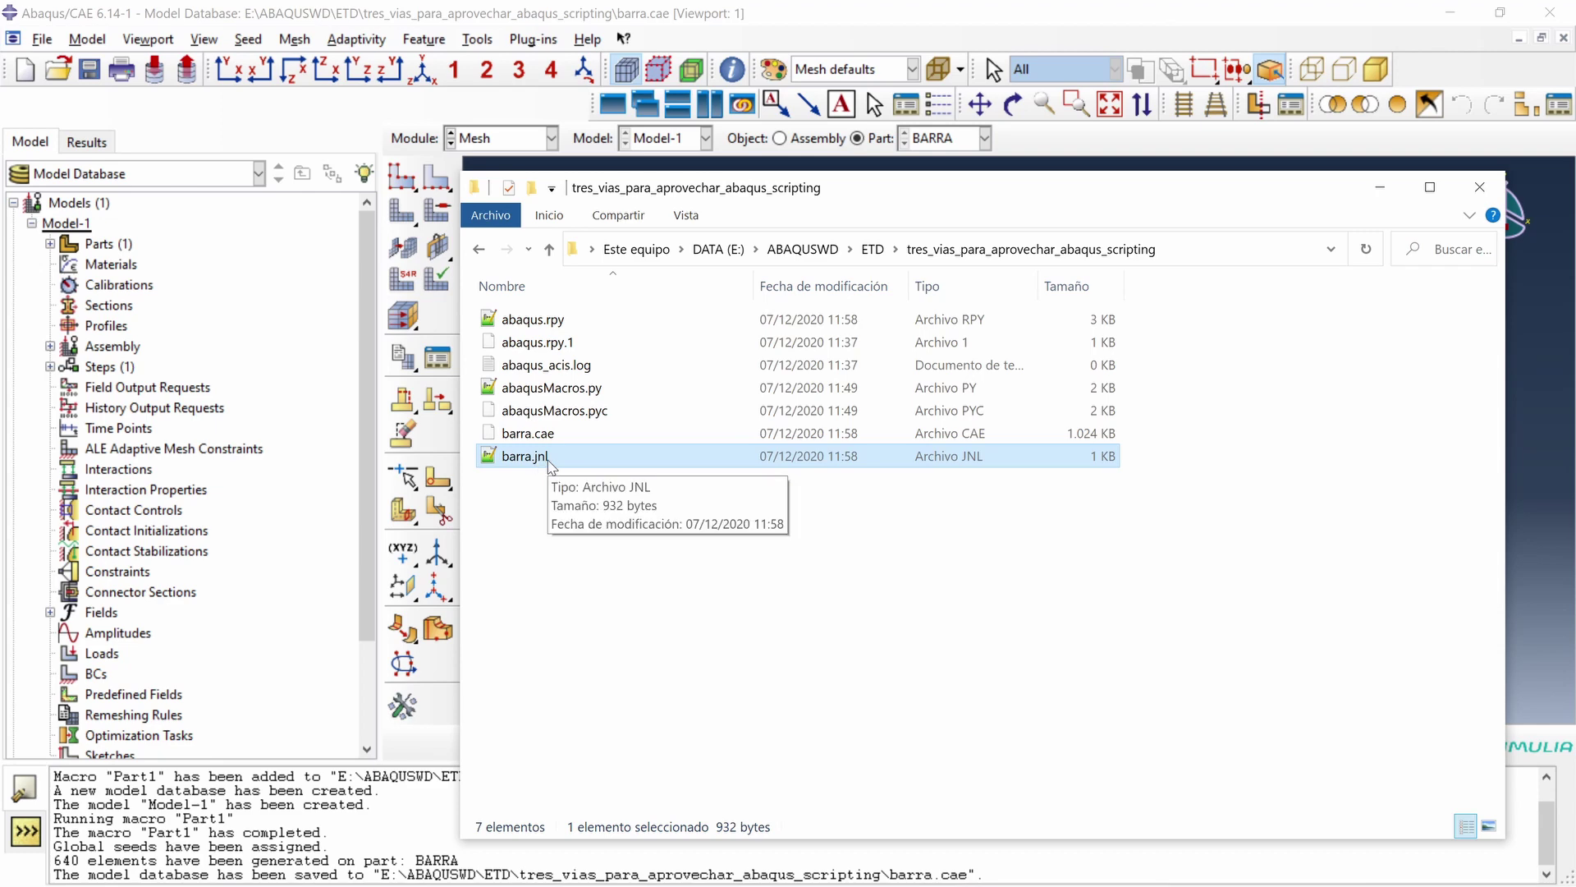
{"action": "double_click", "coordinate": [549, 462]}
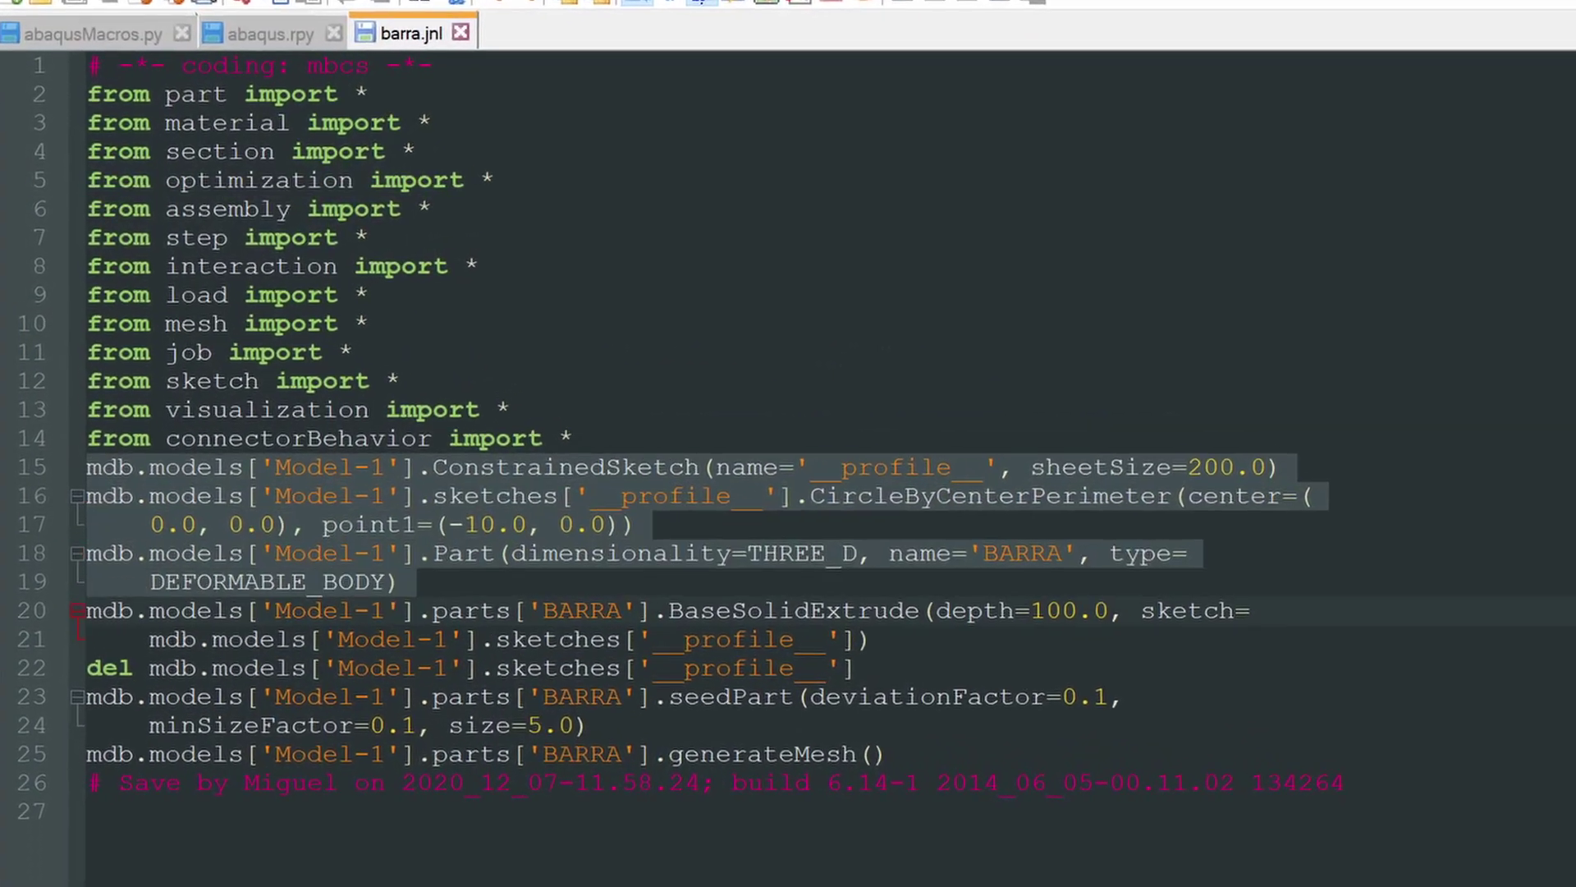
Highlight barra.jnl's sketch, part, extrude, seeding and meshing command lines in turn
{"action": "key", "text": "shift+Down"}
{"action": "key", "text": "shift+Down"}
{"action": "key", "text": "shift+Down"}
{"action": "key", "text": "shift+Down"}
{"action": "key", "text": "shift+Down"}
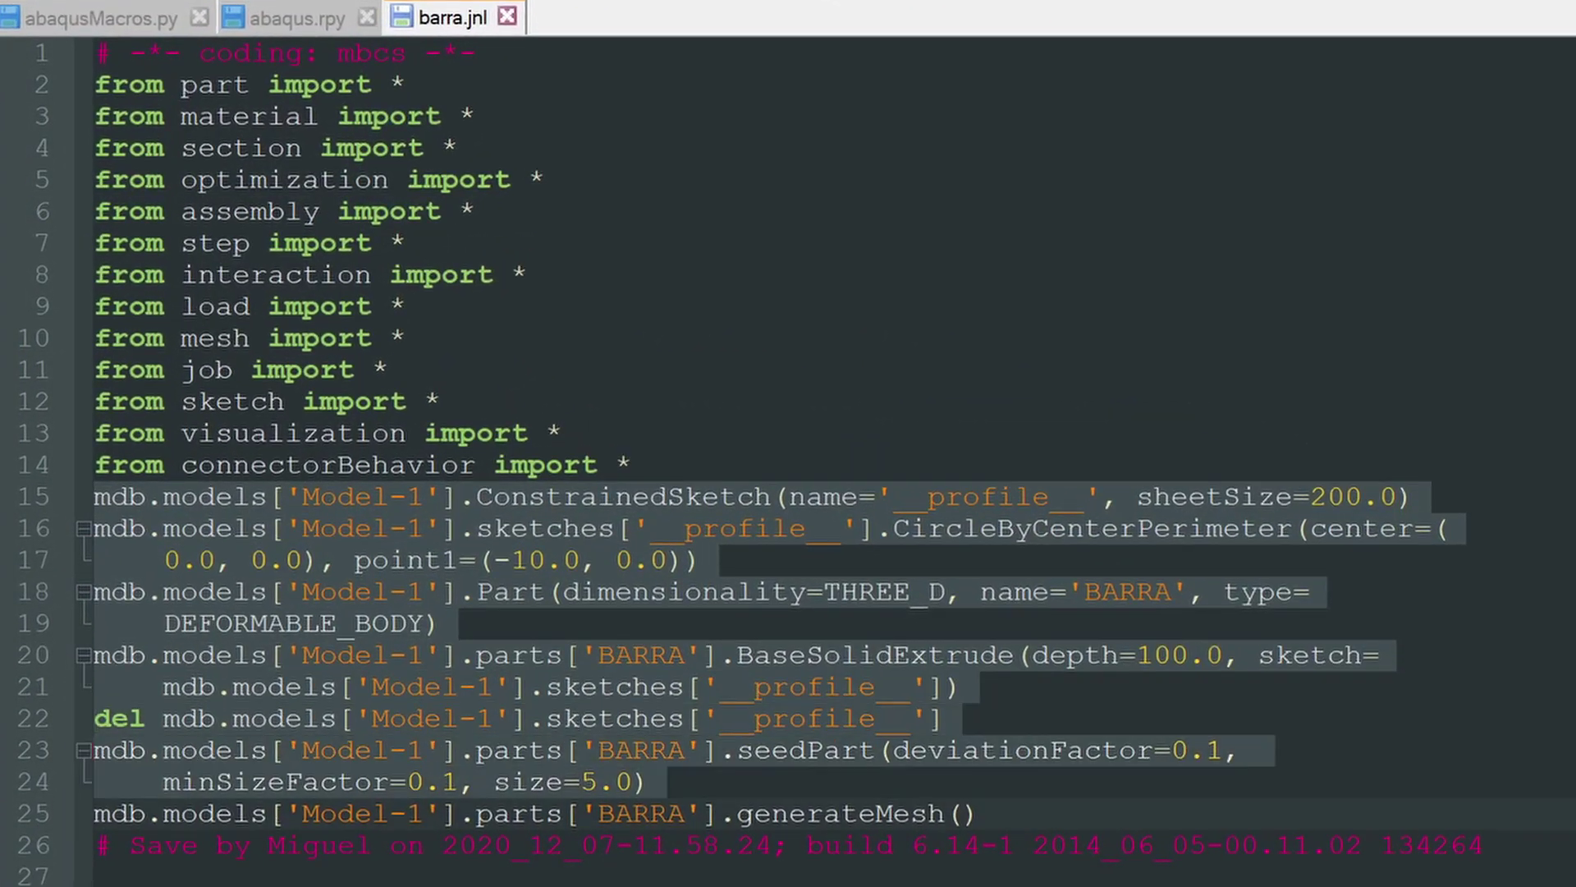
{"action": "key", "text": "shift+Down"}
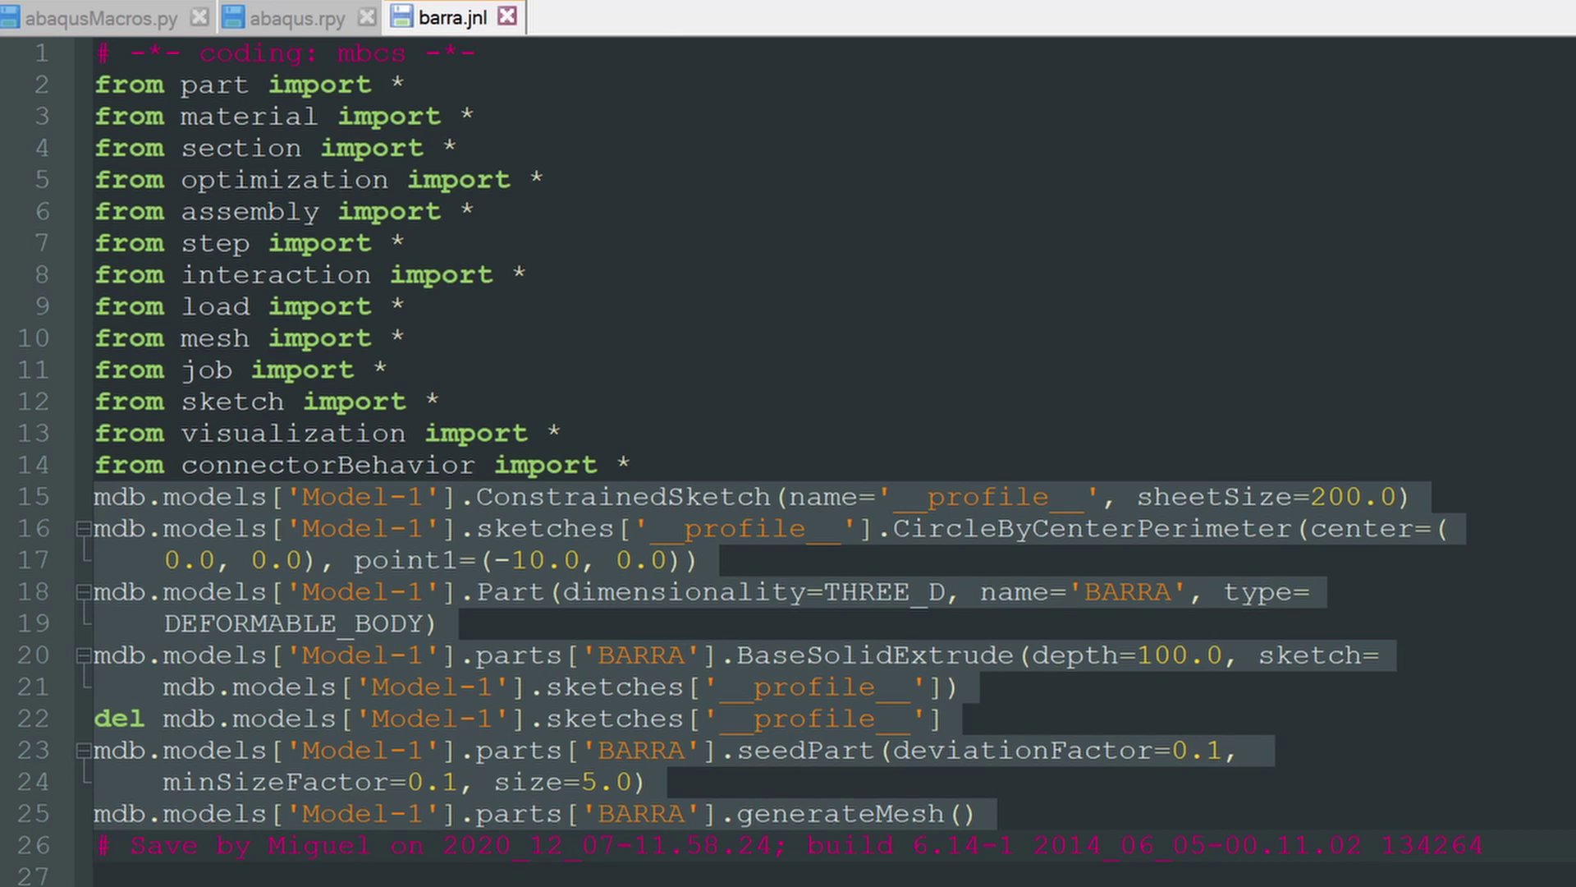
{"action": "left_click", "coordinate": [535, 712]}
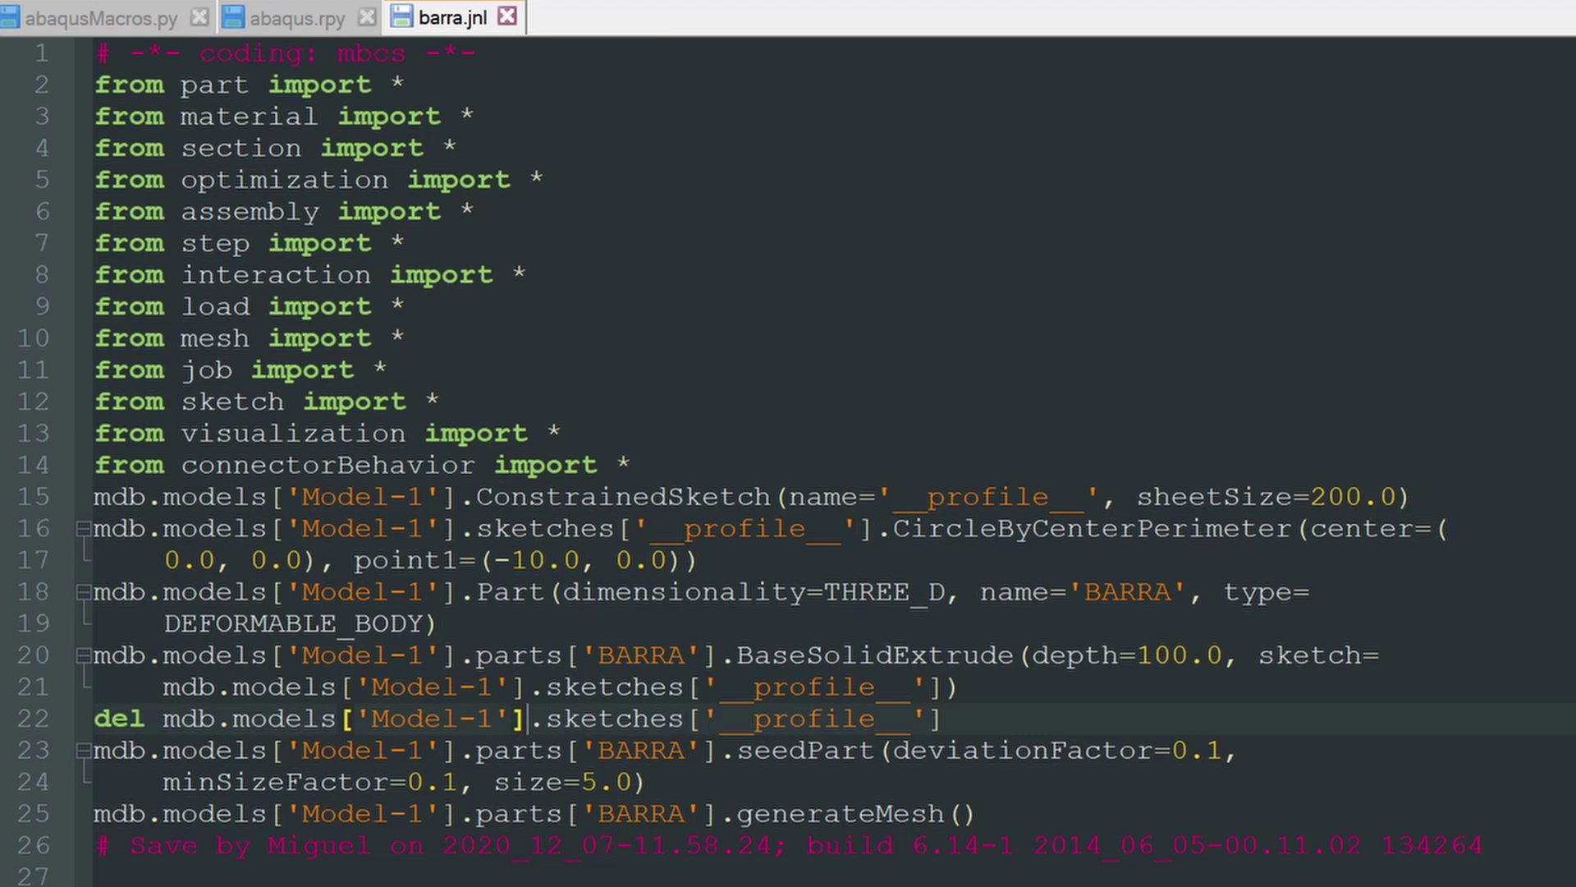
{"action": "key", "text": "shift+Down"}
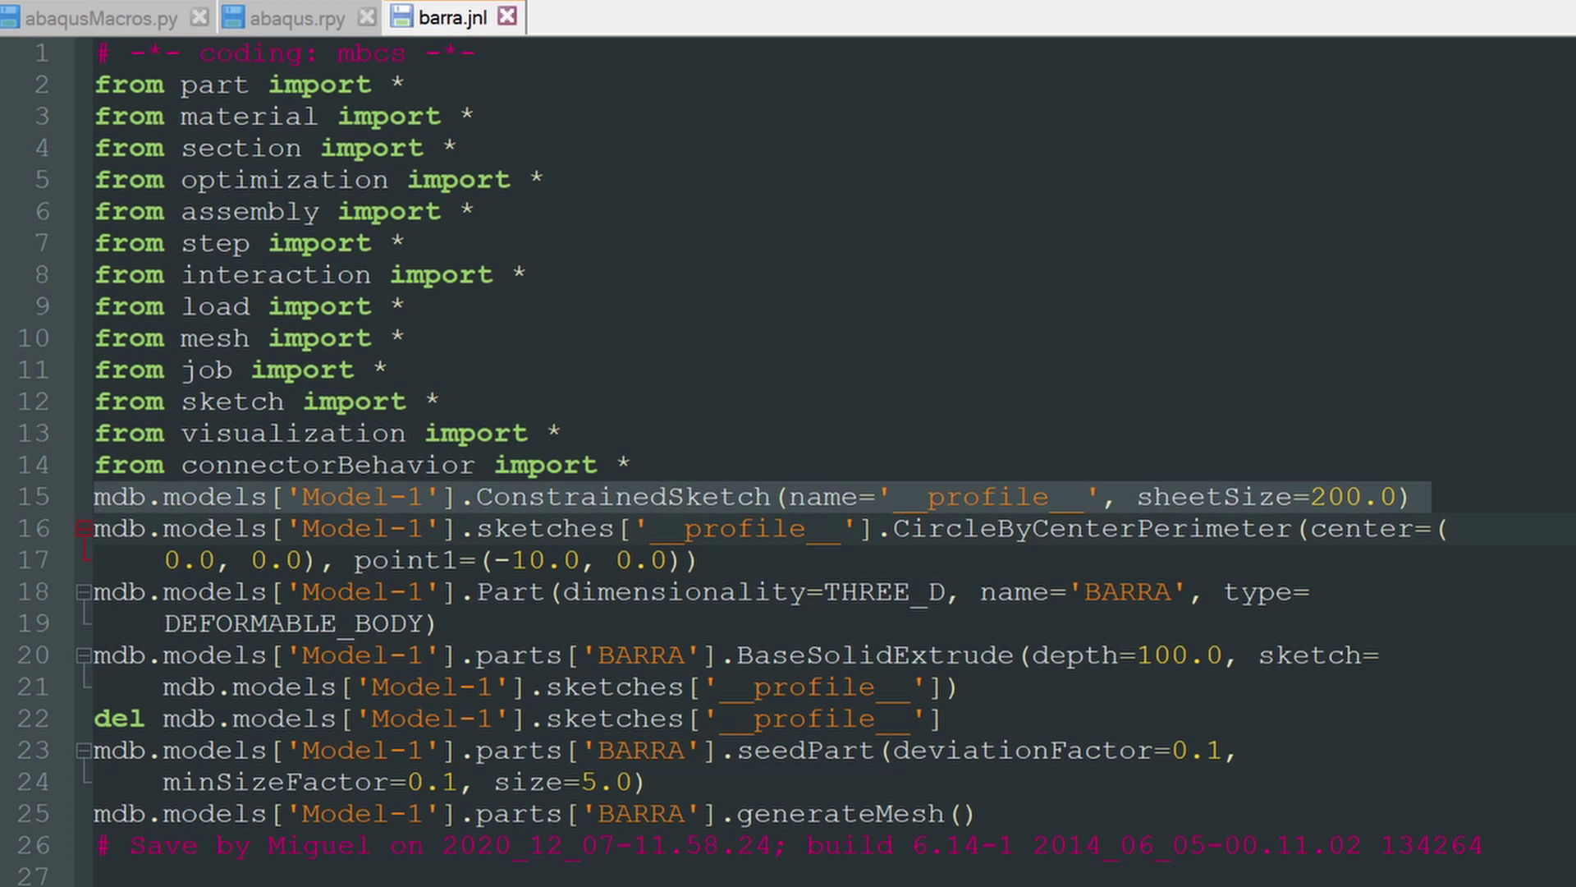
{"action": "key", "text": "shift+Down"}
{"action": "key", "text": "shift+Down"}
{"action": "key", "text": "shift+Down"}
{"action": "key", "text": "shift+Down"}
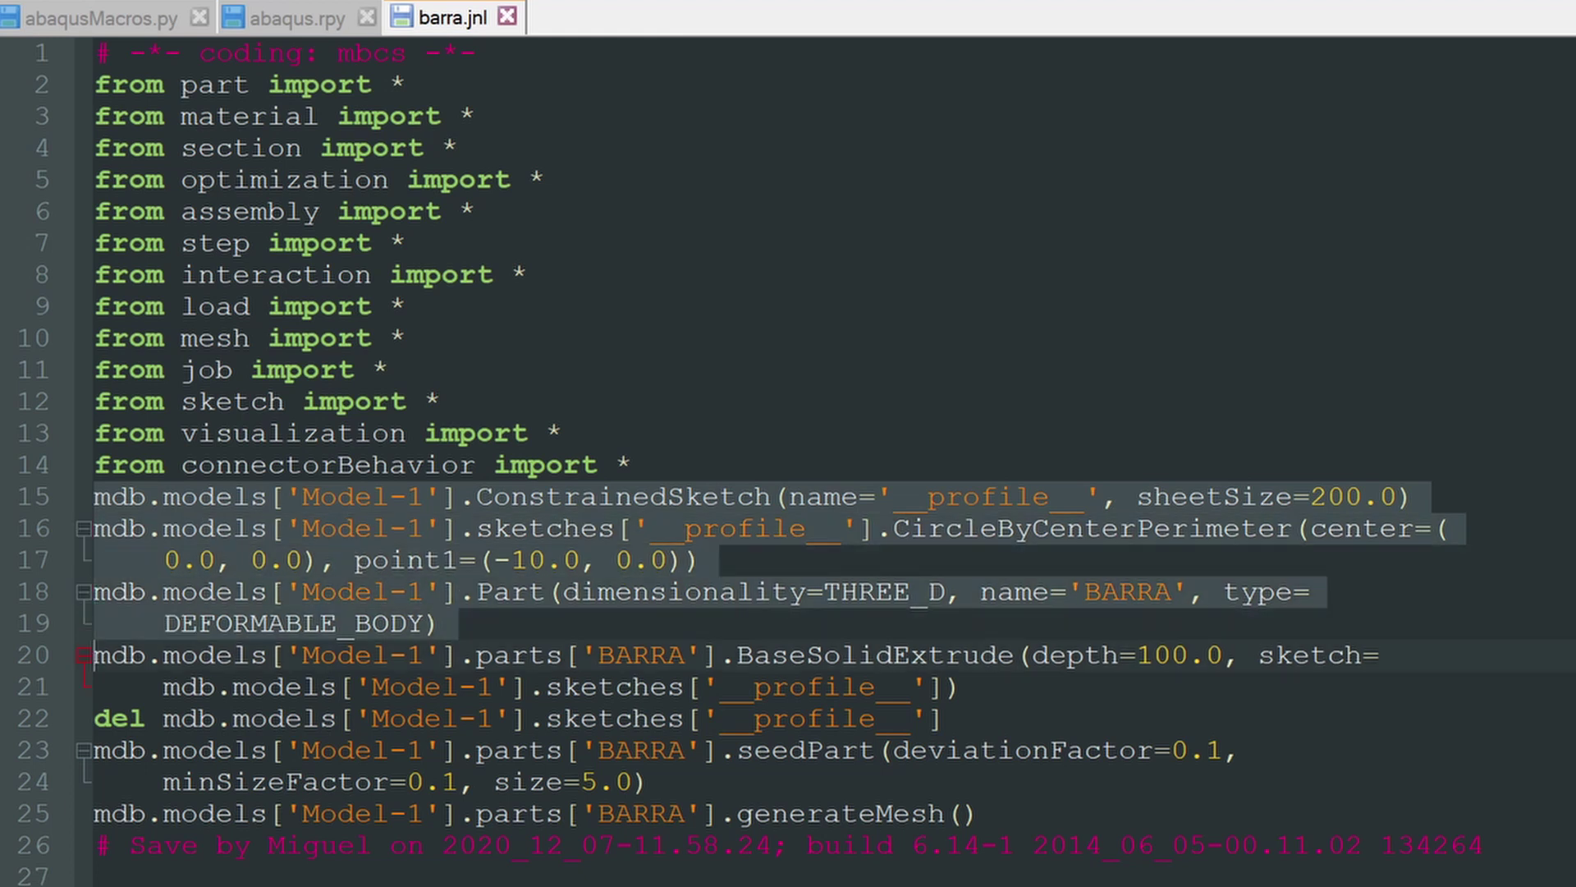
{"action": "key", "text": "shift+Down"}
{"action": "key", "text": "shift+Down"}
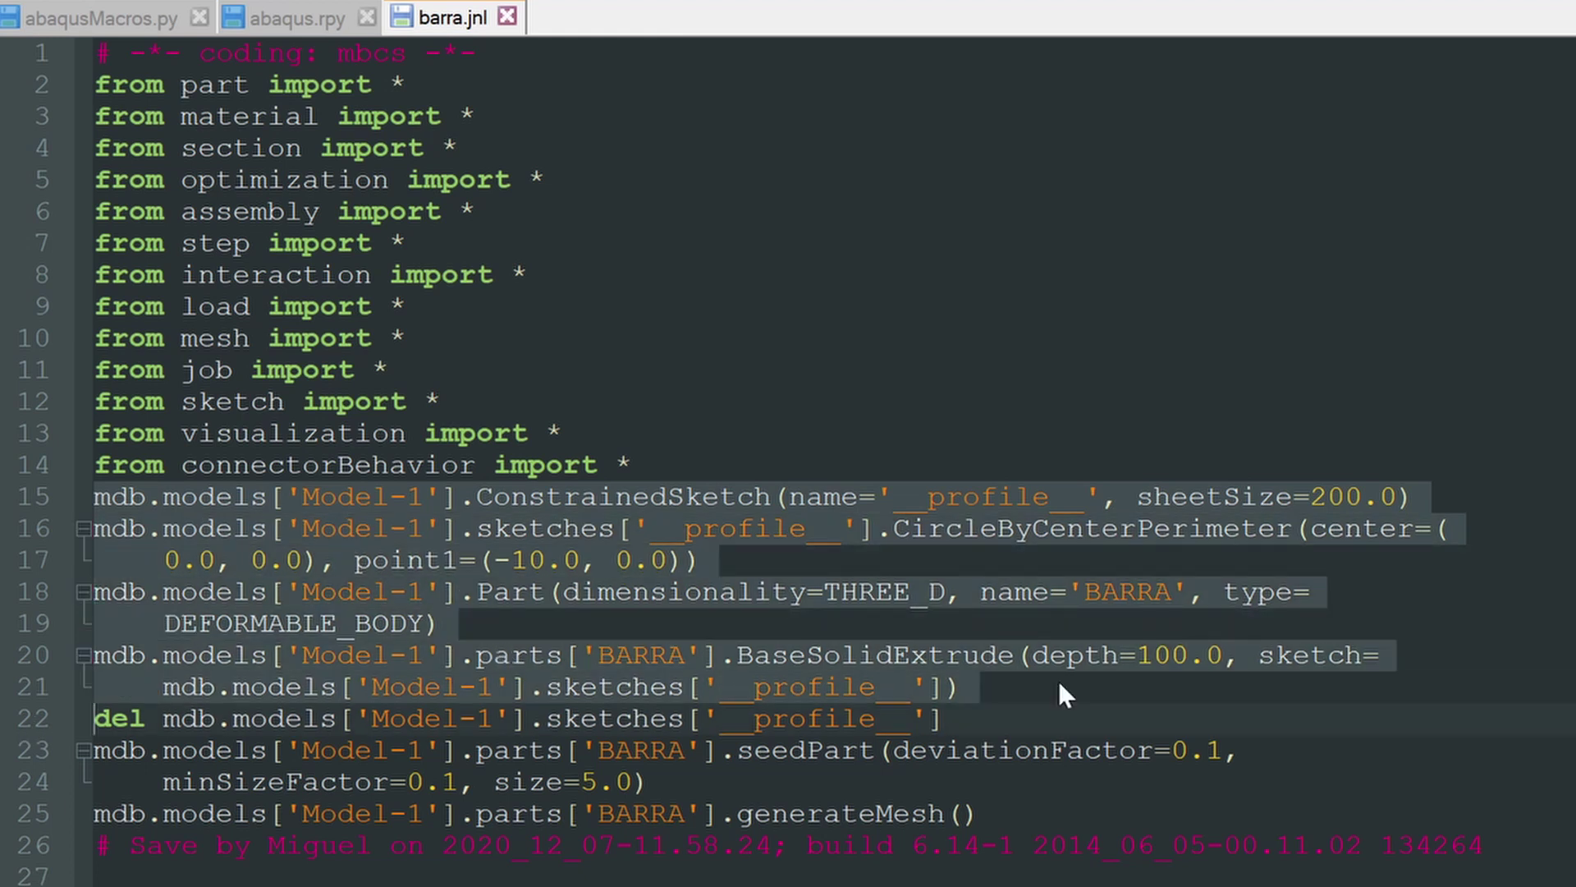
{"action": "key", "text": "Down"}
{"action": "key", "text": "shift+Down"}
{"action": "key", "text": "shift+Down"}
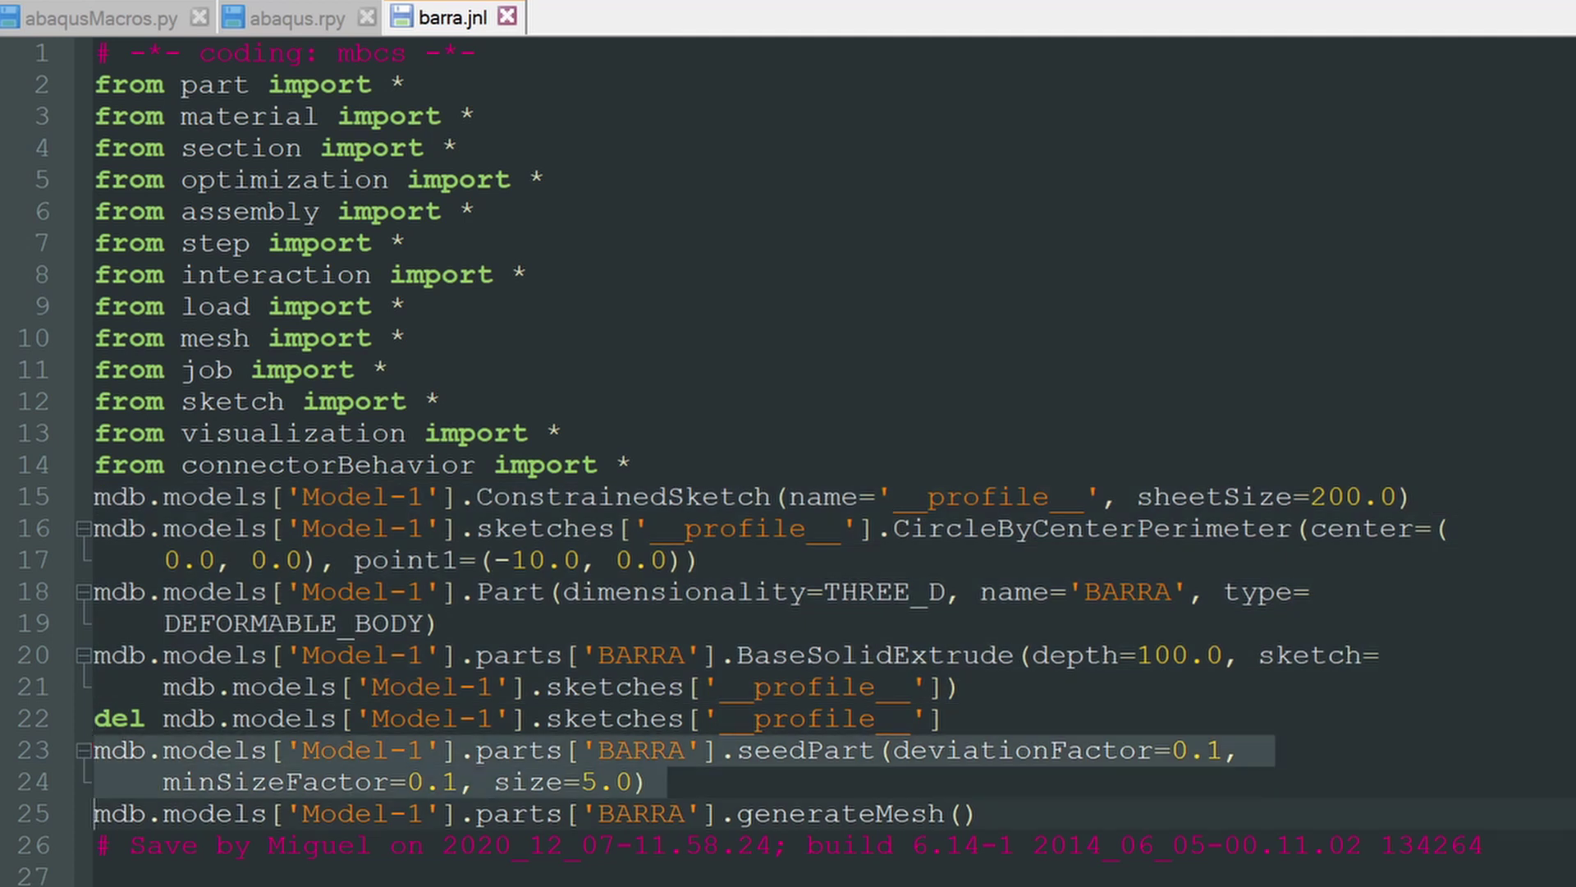
{"action": "key", "text": "shift+Down"}
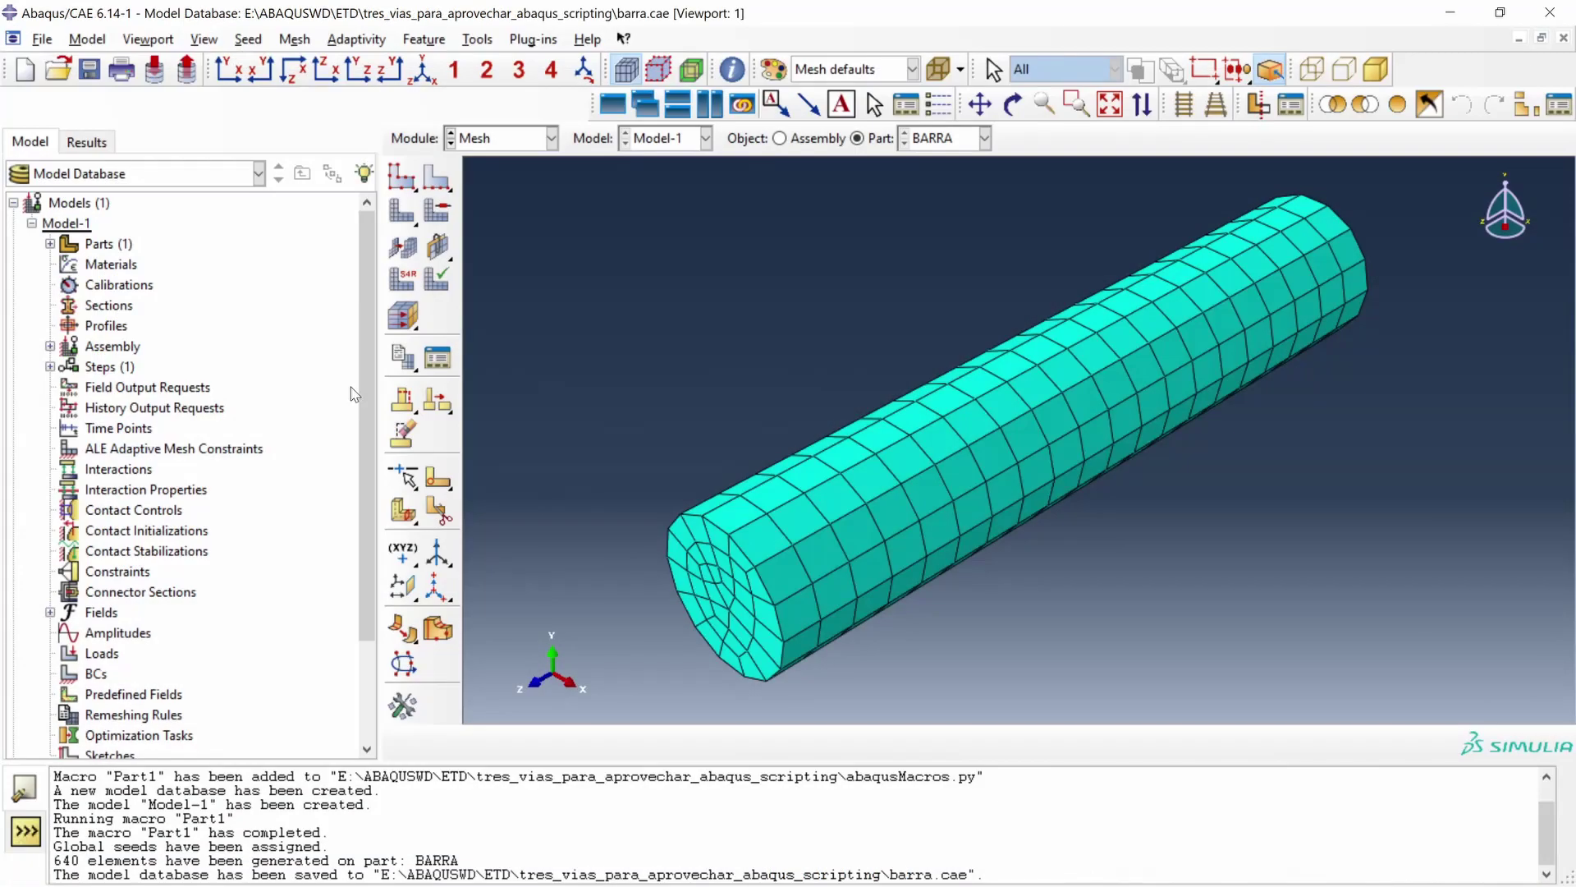
Define Material-1 as isotropic elastic with E = 210000 and Poisson's ratio 0.3
{"action": "left_click", "coordinate": [122, 268]}
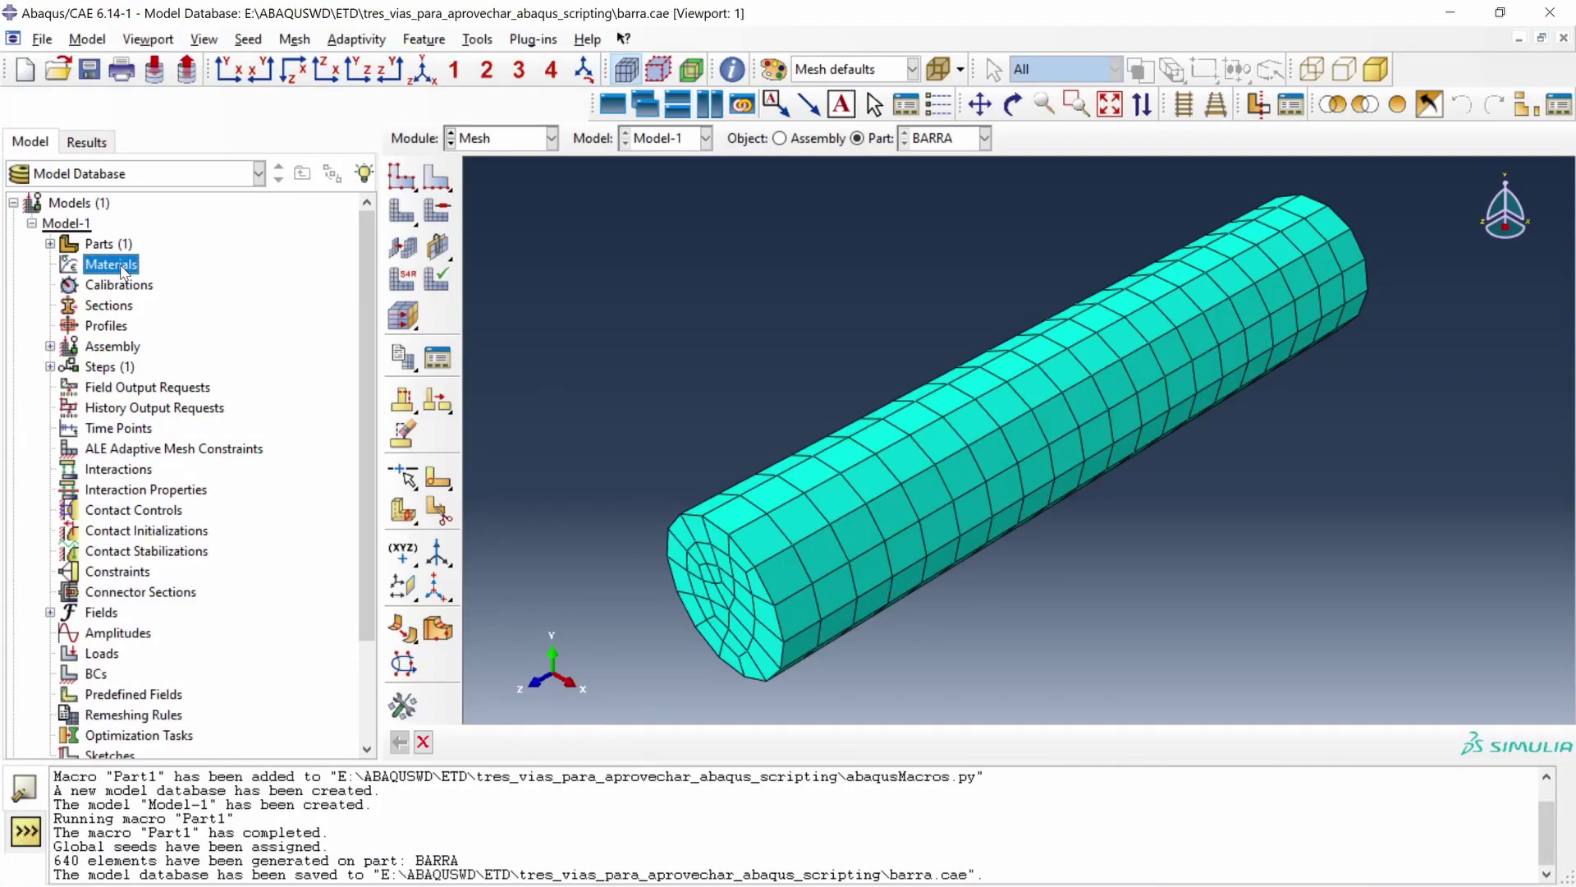
{"action": "double_click", "coordinate": [123, 269]}
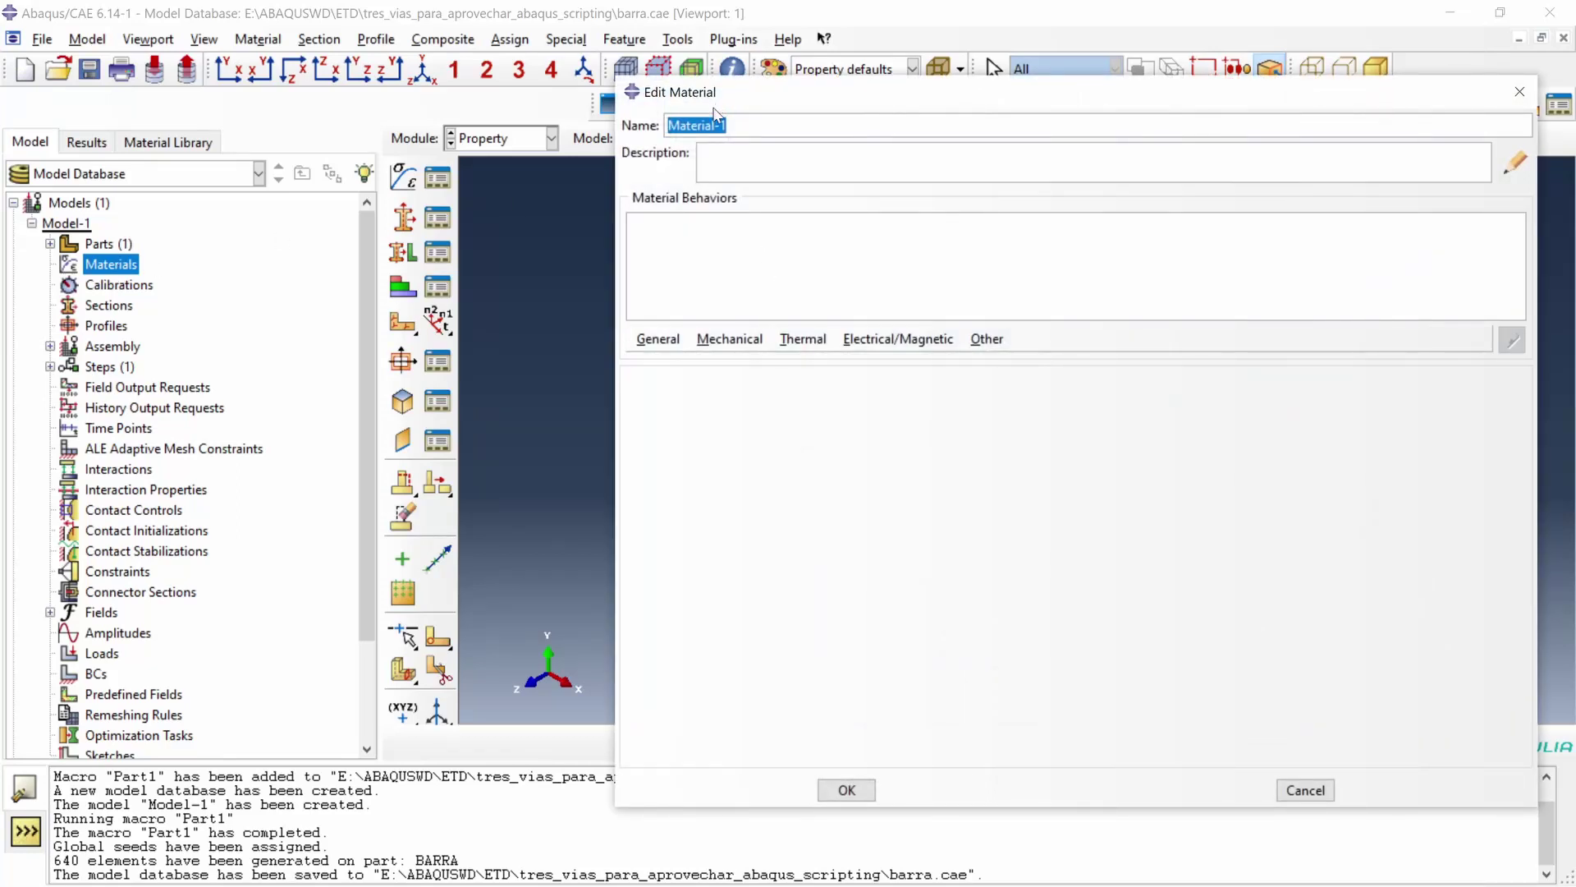
{"action": "left_click", "coordinate": [740, 339]}
{"action": "mouse_move", "coordinate": [813, 361]}
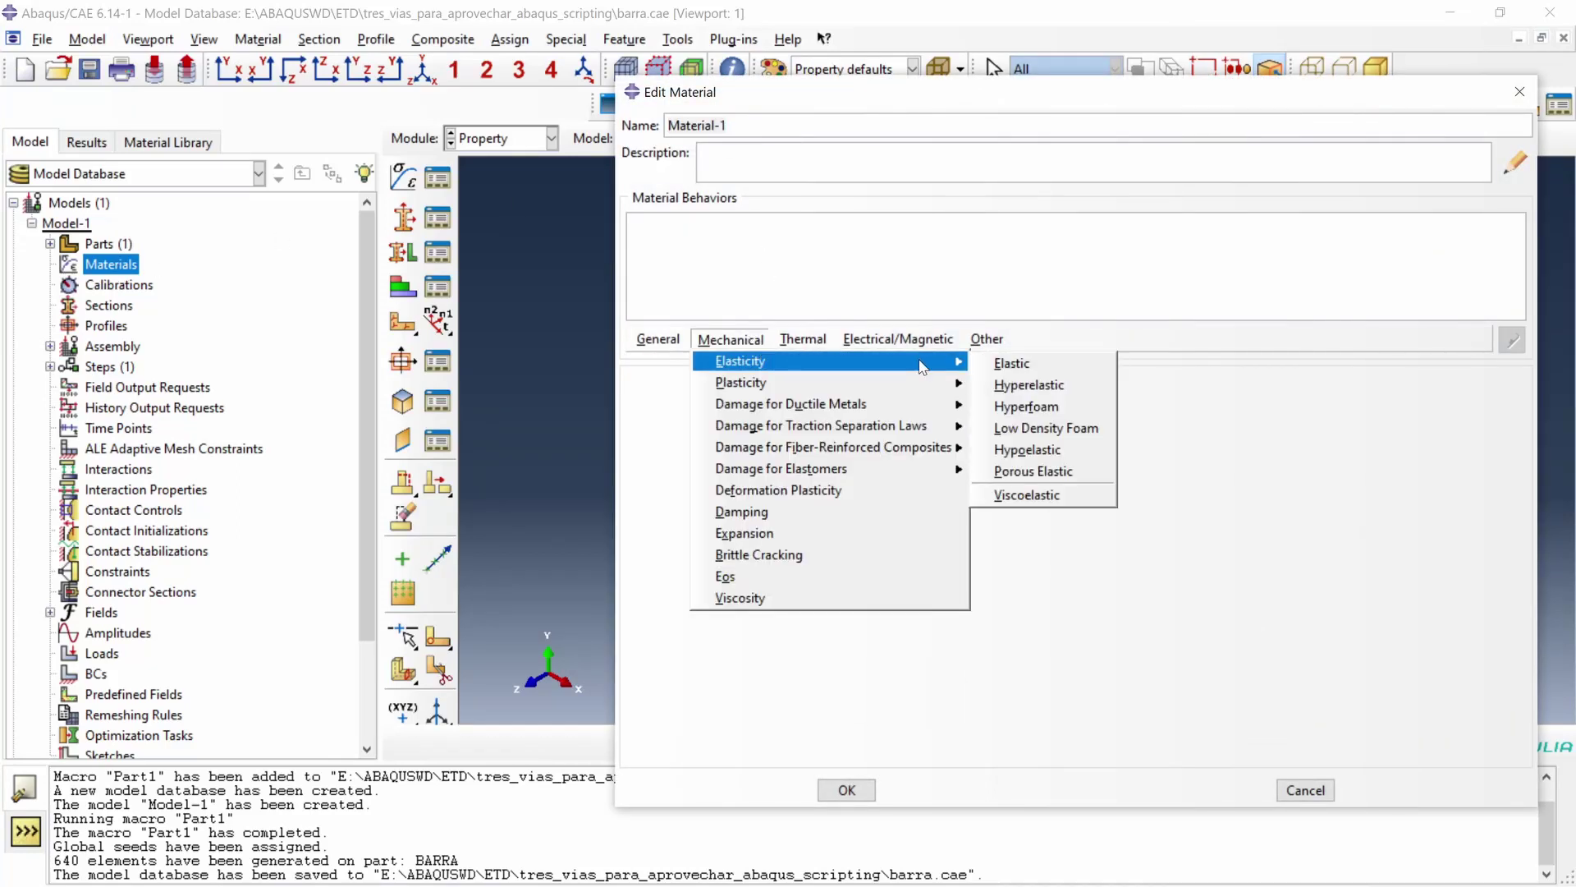
{"action": "left_click", "coordinate": [1013, 366]}
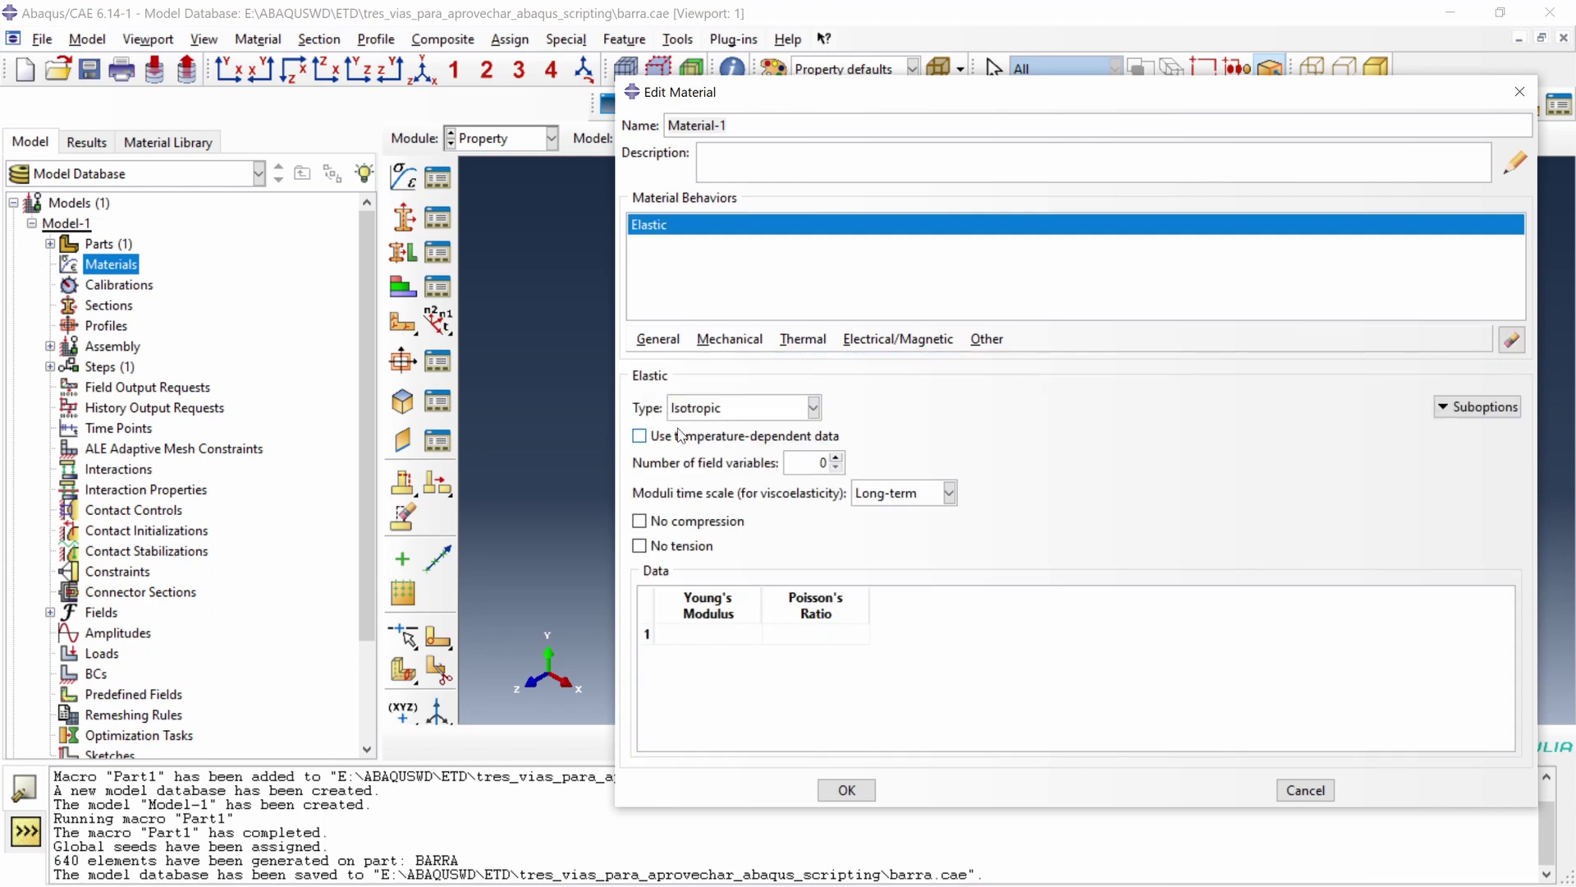
{"action": "left_click", "coordinate": [700, 638]}
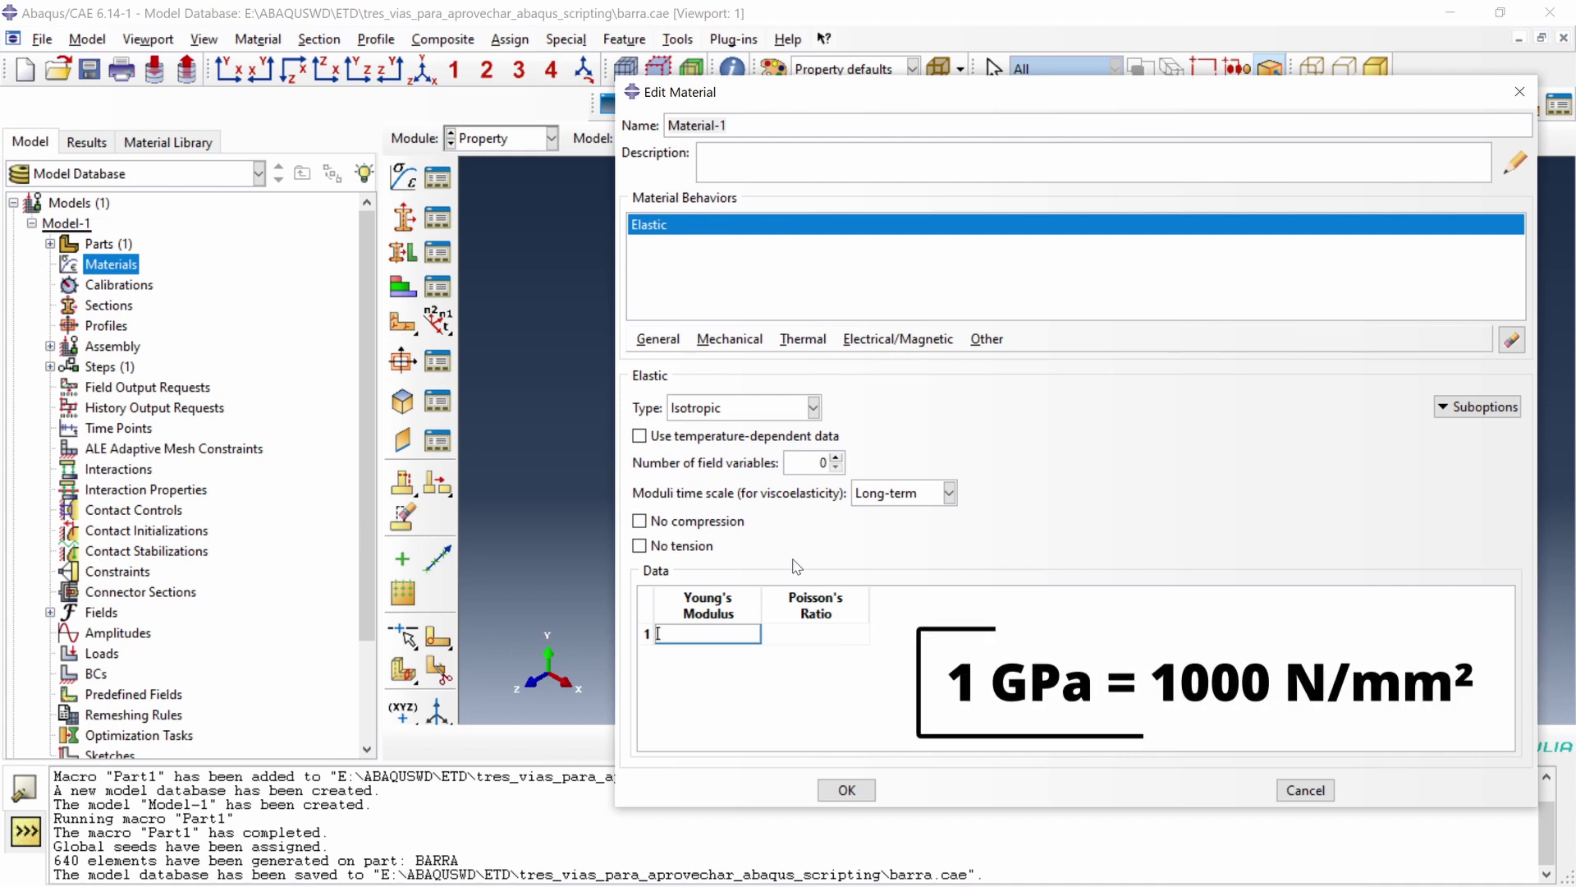
{"action": "type", "text": "210000"}
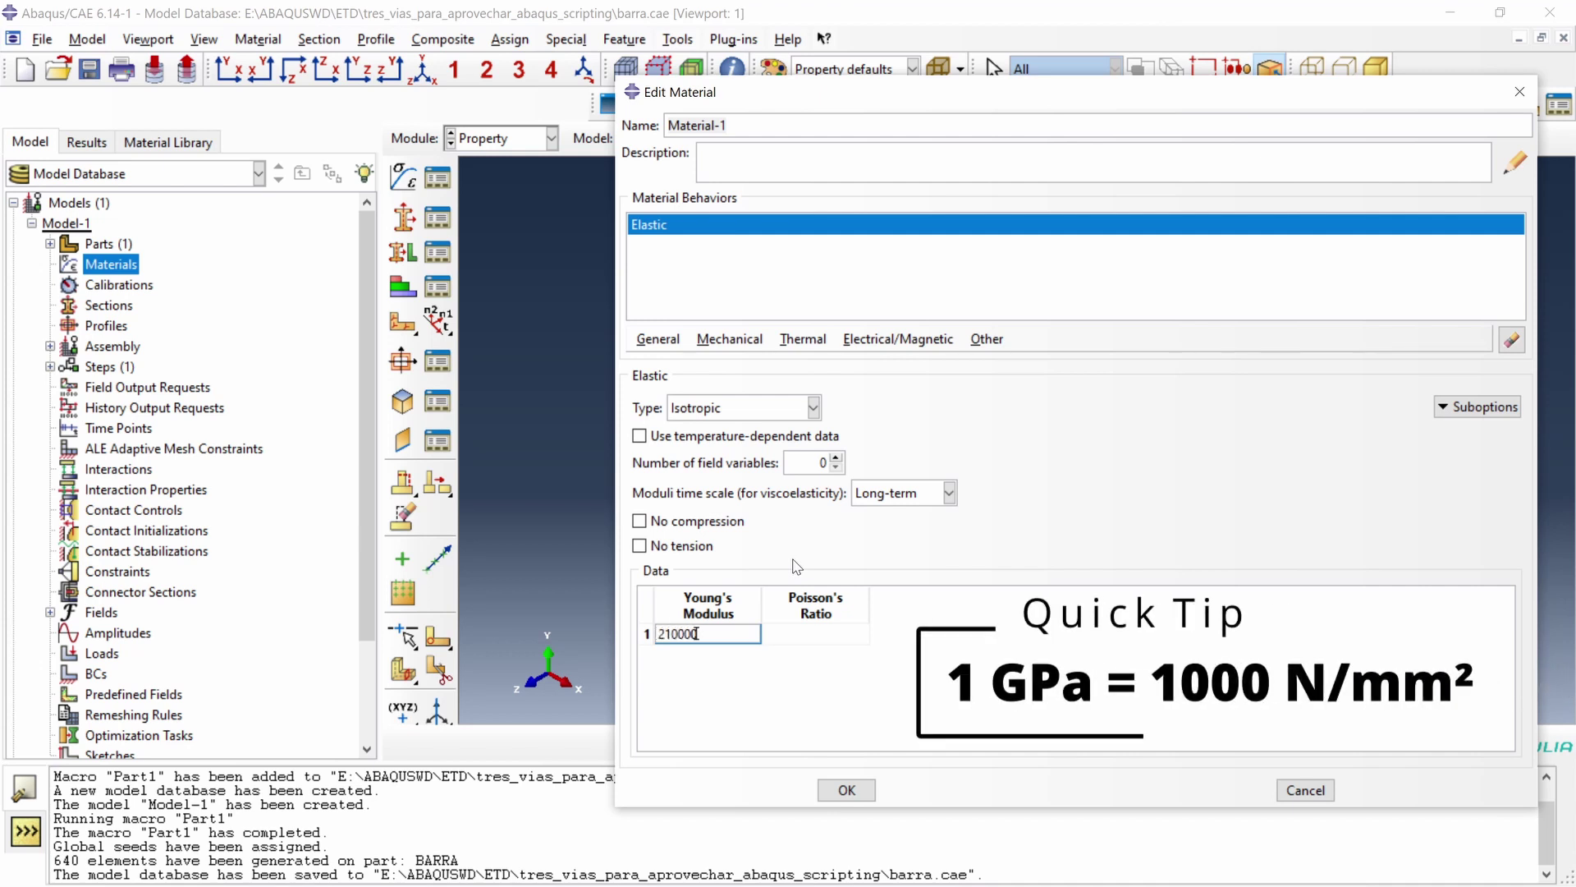
{"action": "key", "text": "Tab"}
{"action": "type", "text": "0.3"}
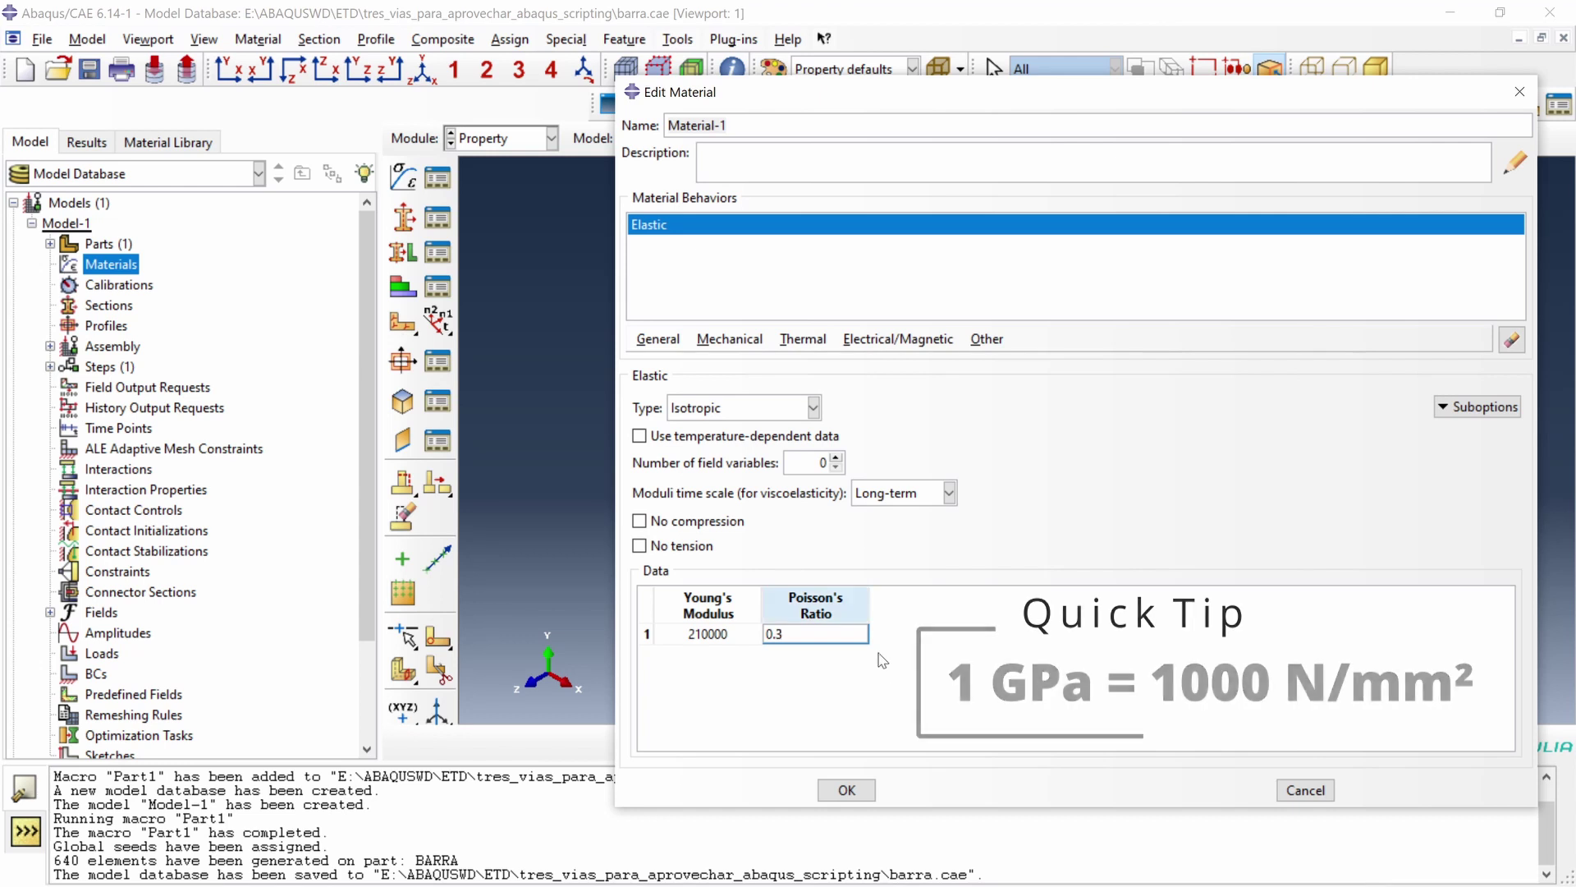
{"action": "key", "text": "Return"}
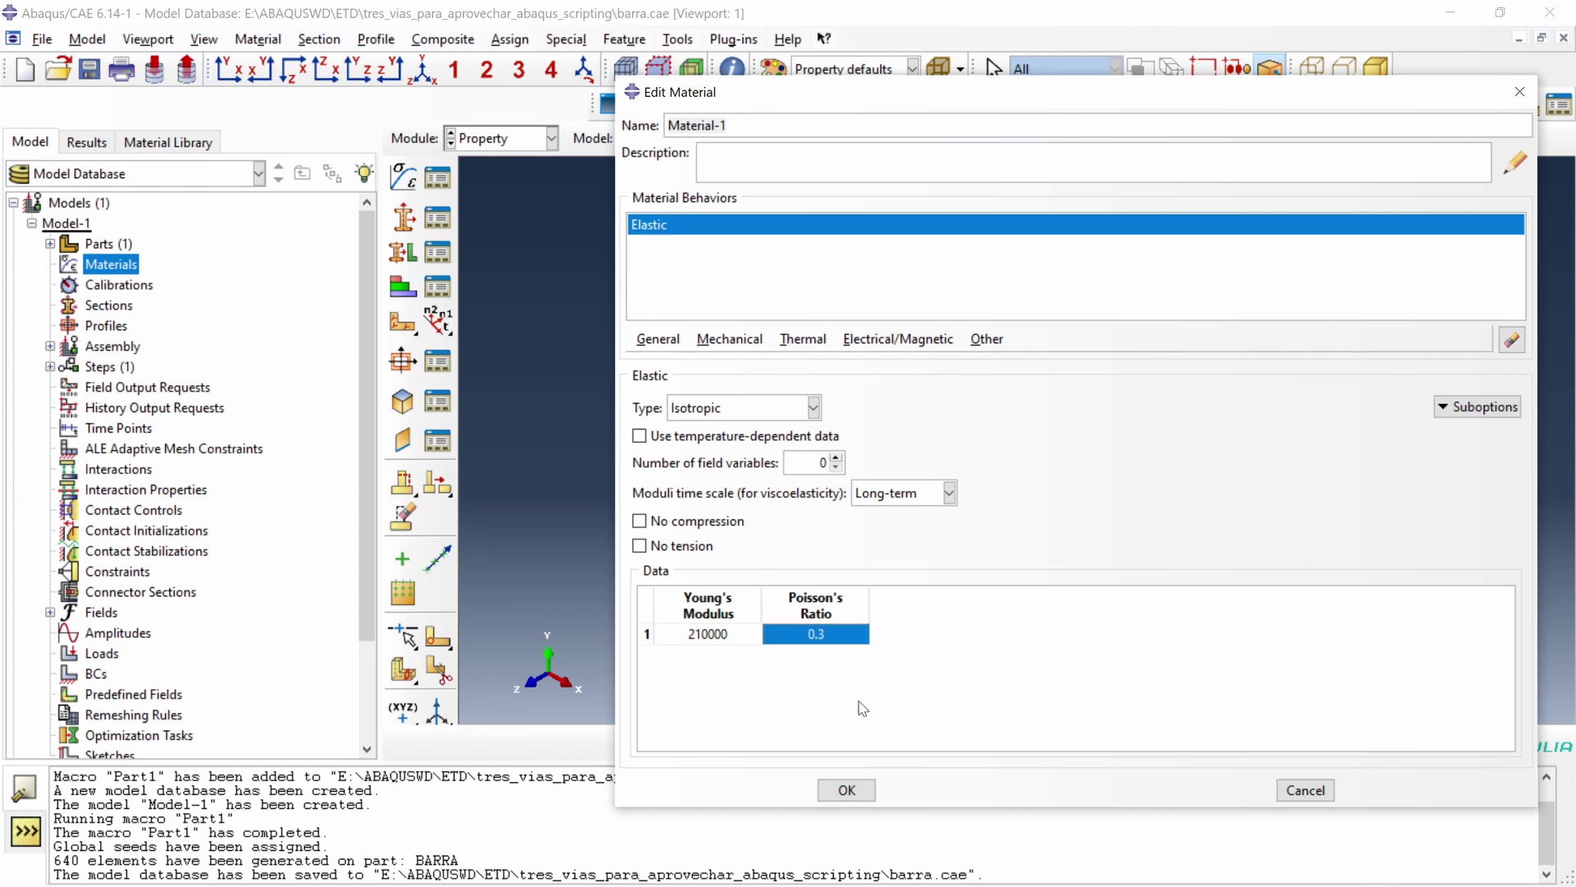
{"action": "left_click", "coordinate": [848, 789]}
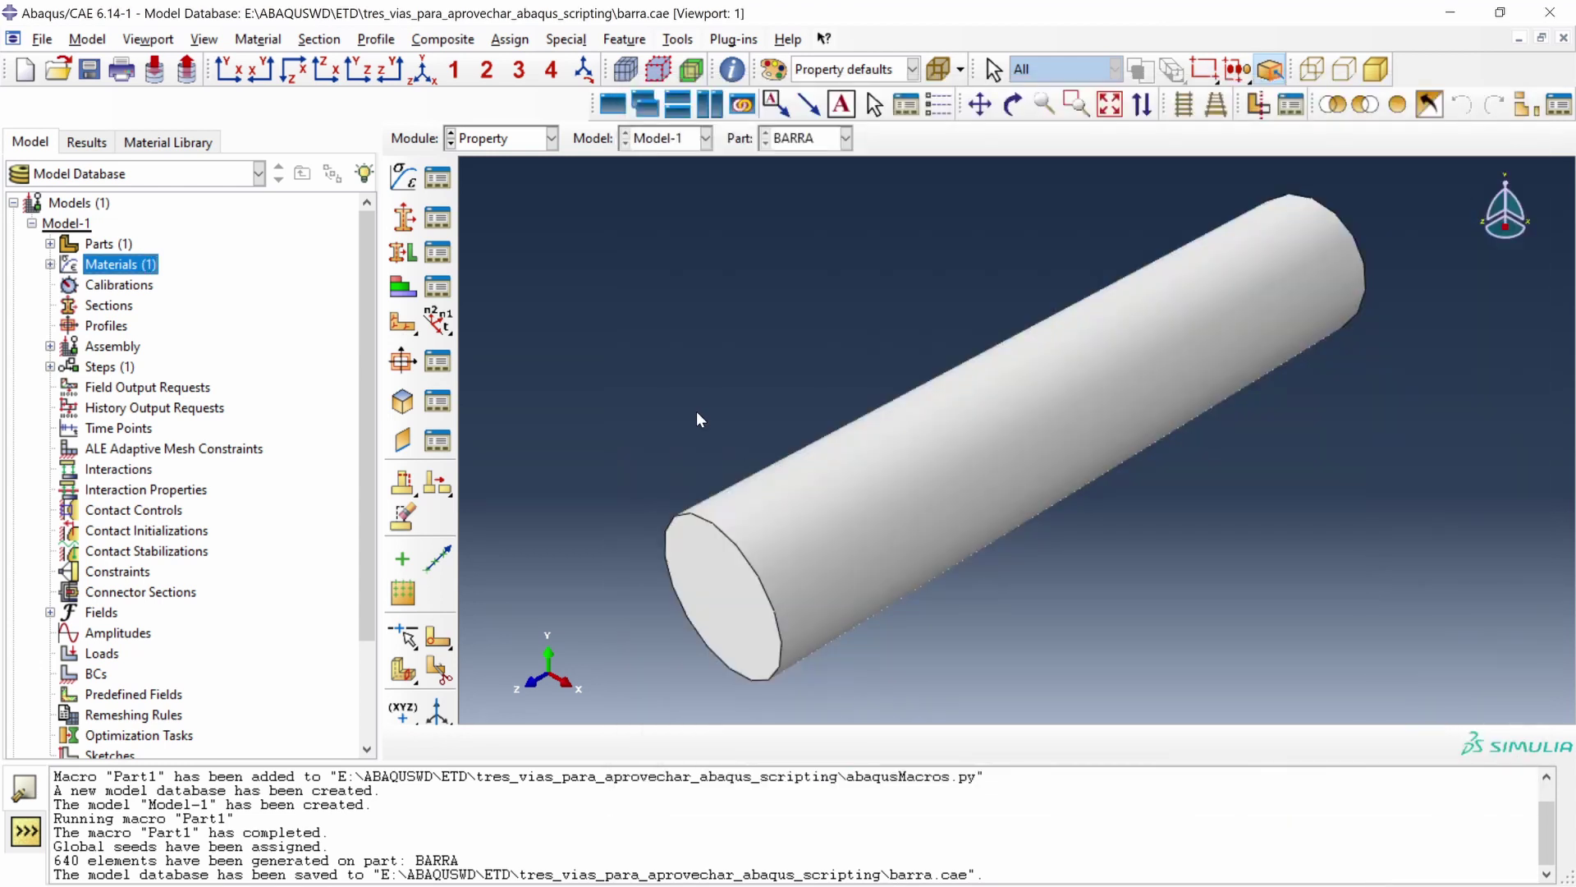
Create Section-1 as a solid homogeneous section using Material-1
{"action": "double_click", "coordinate": [108, 304]}
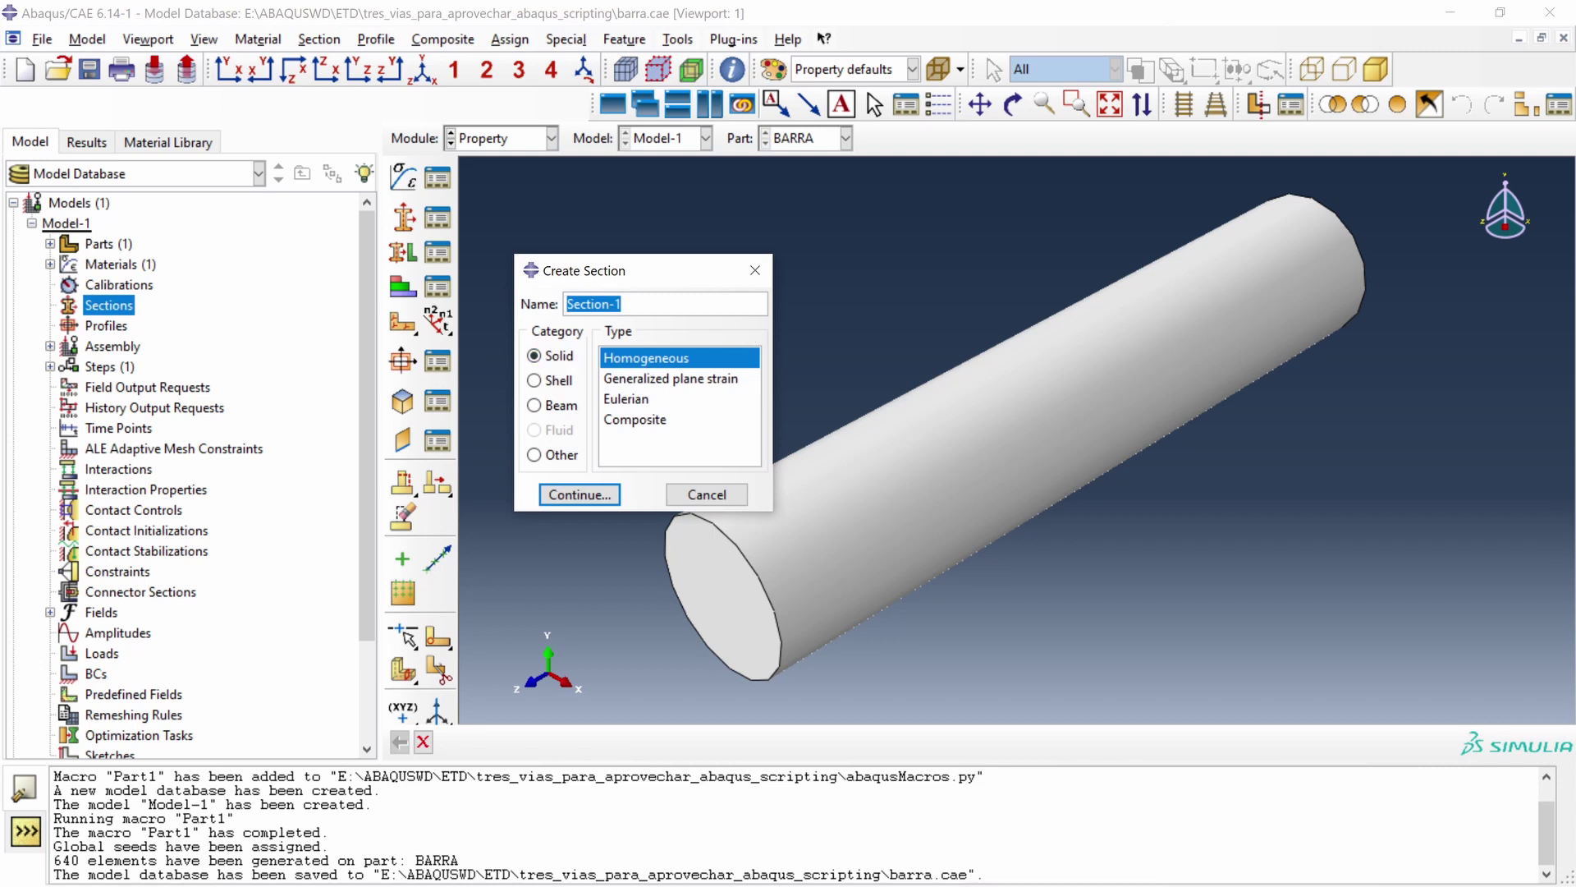
{"action": "left_click", "coordinate": [580, 493]}
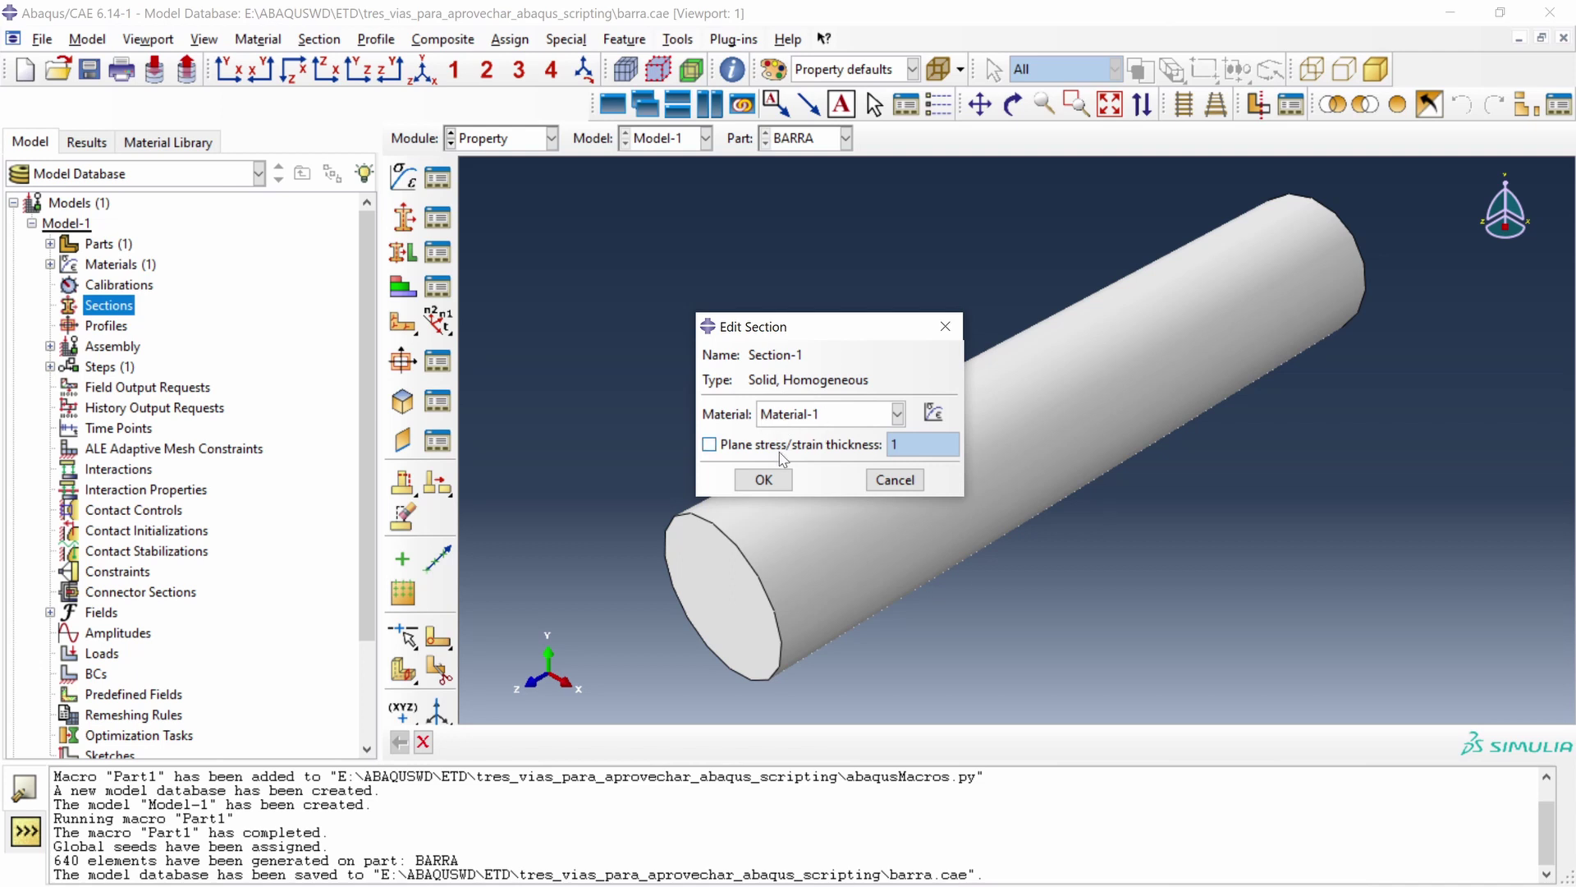
{"action": "left_click", "coordinate": [777, 484]}
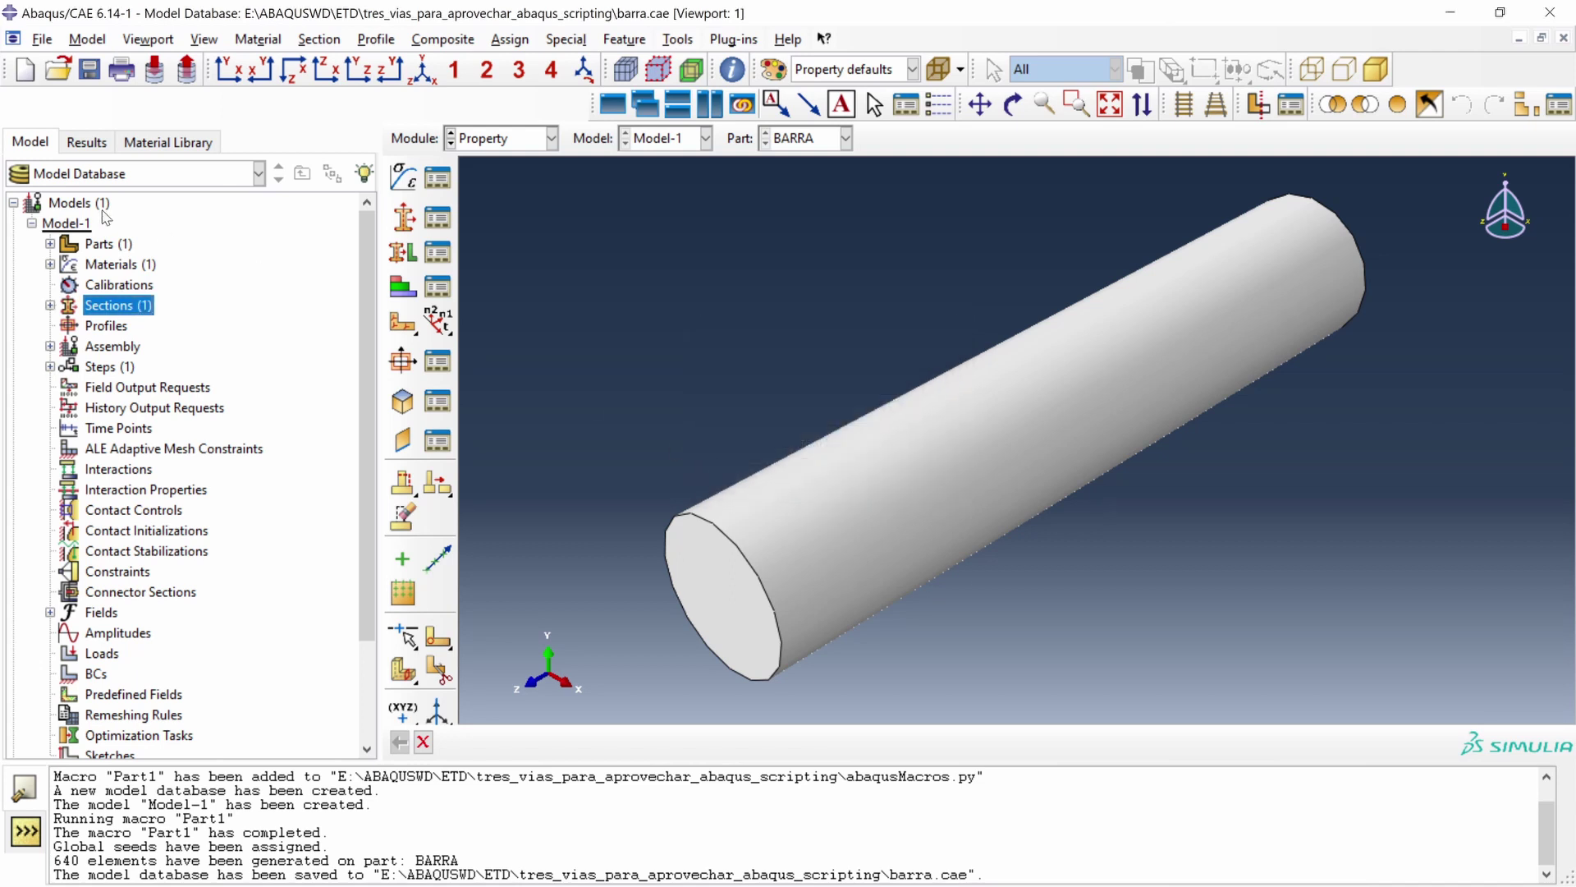
Expand the BARRA part in the model tree and start a new geometry set
{"action": "left_click", "coordinate": [50, 244]}
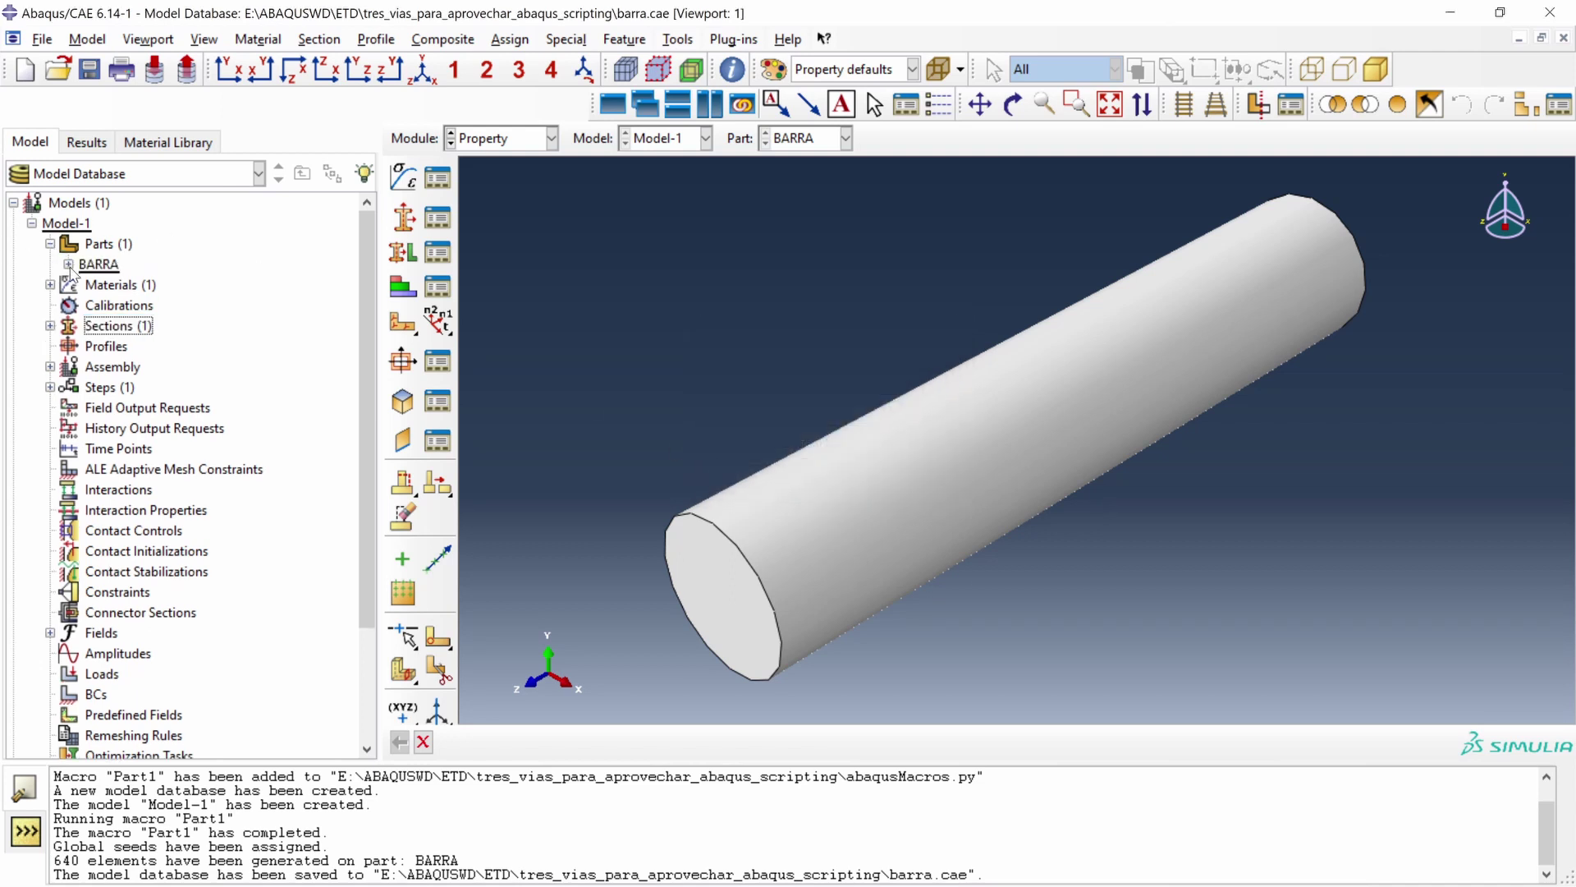
{"action": "left_click", "coordinate": [69, 266]}
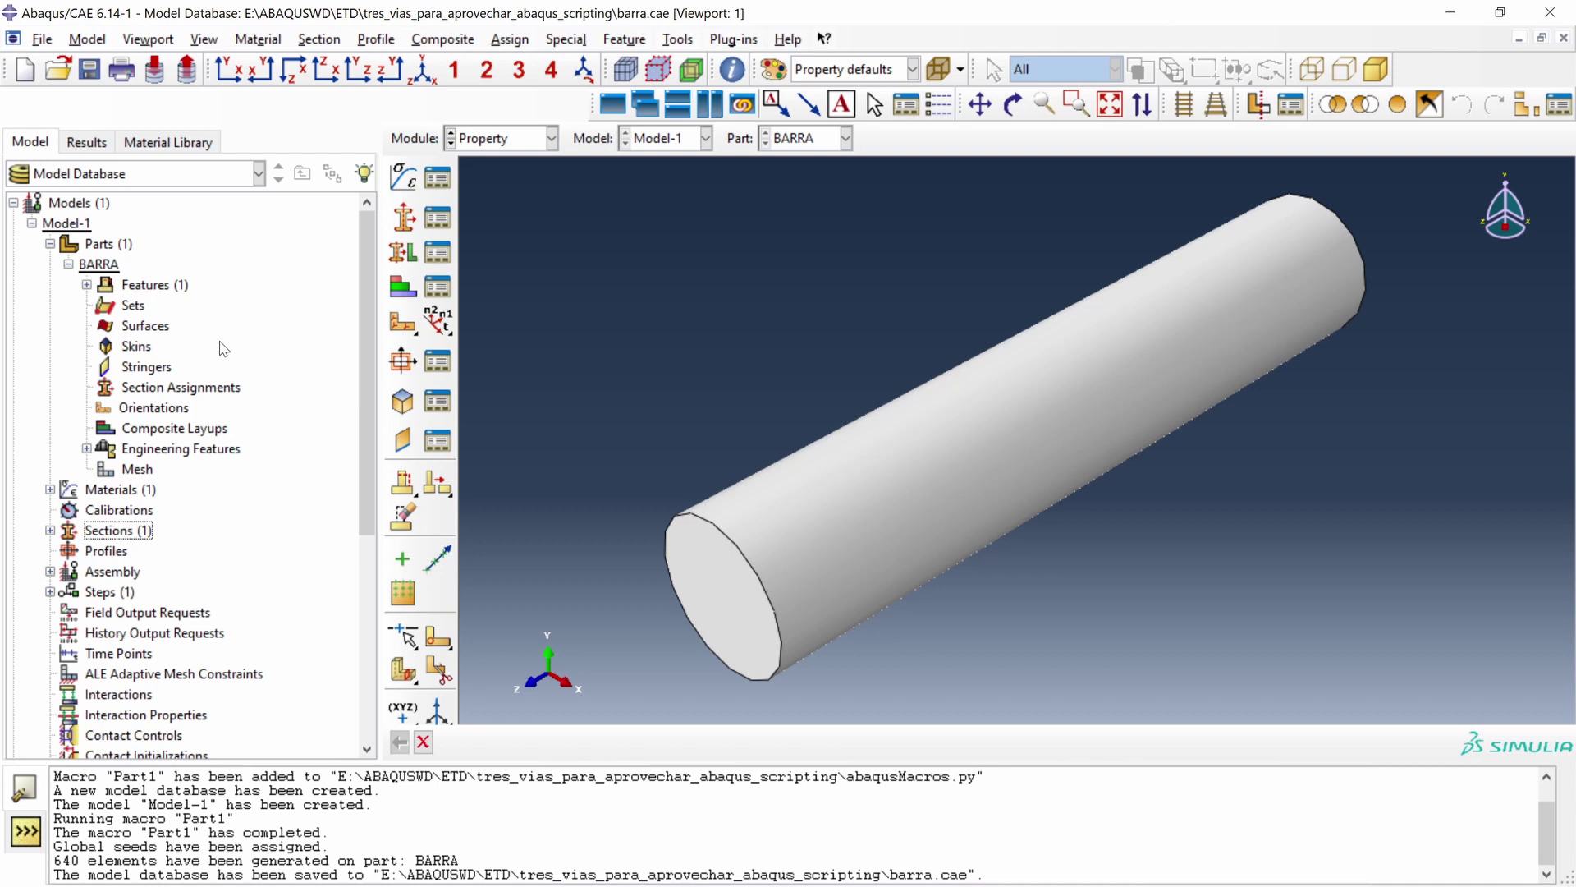
{"action": "left_click", "coordinate": [145, 325]}
{"action": "double_click", "coordinate": [139, 305]}
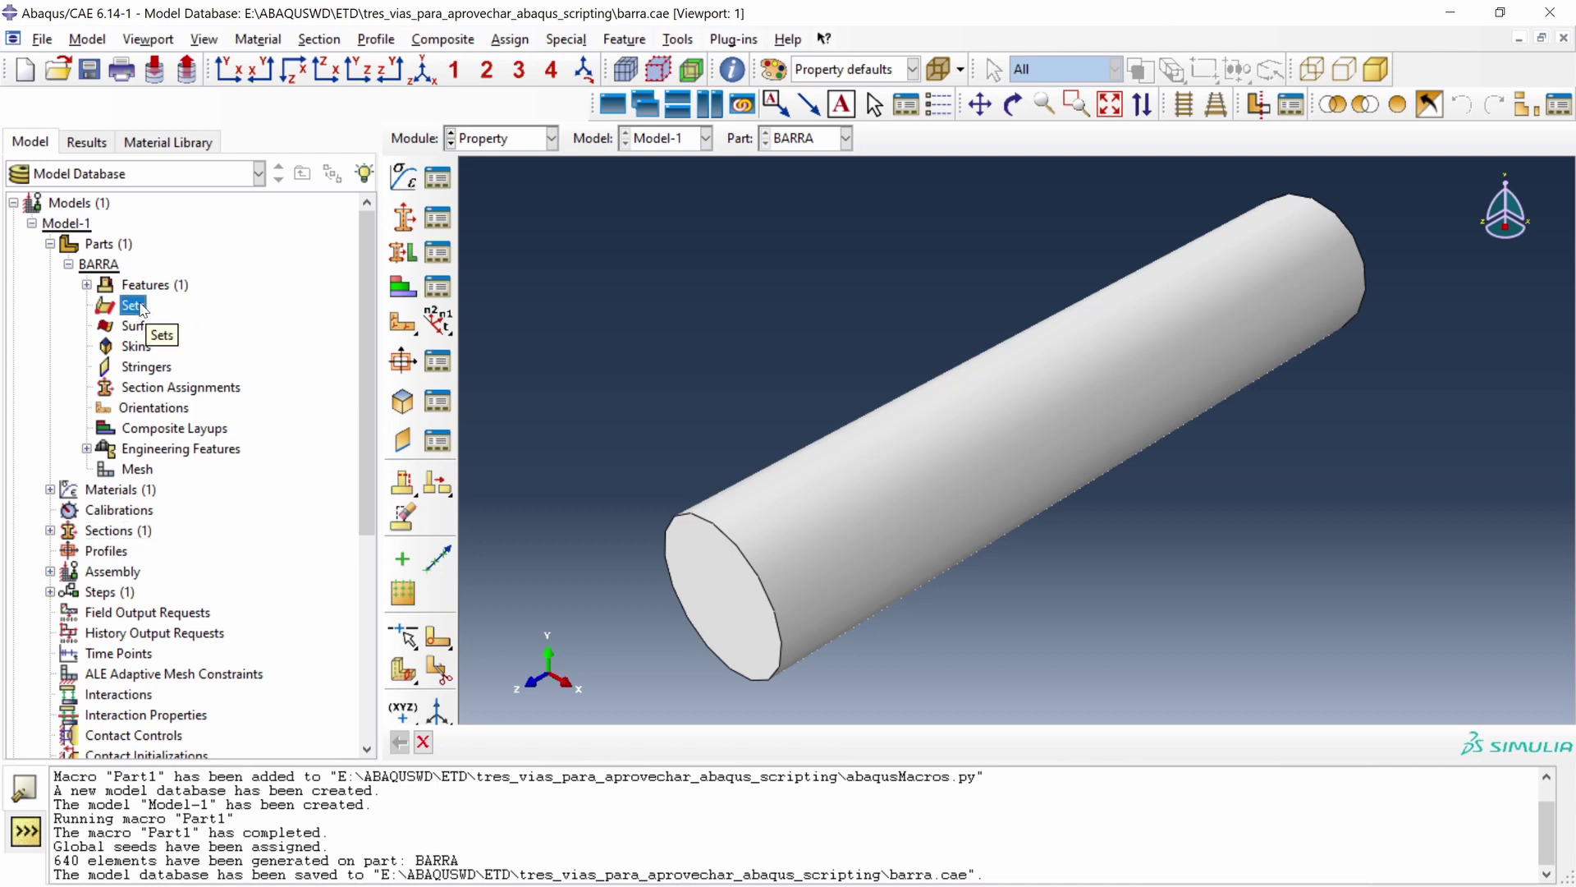
{"action": "type", "text": "AL"}
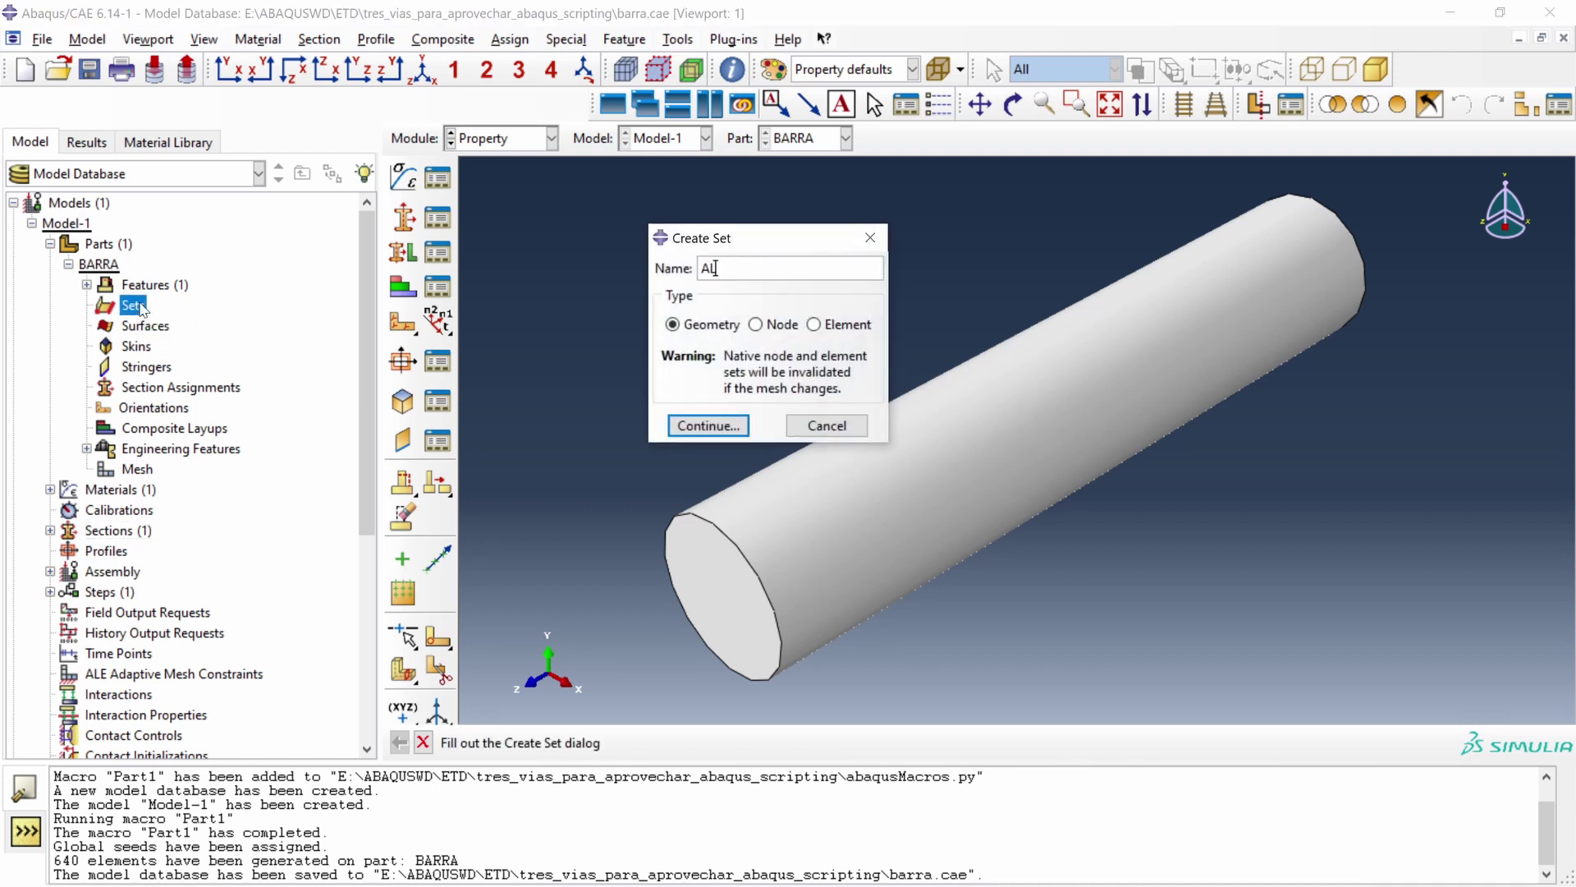
{"action": "type", "text": "L"}
Create set ALL by box-selecting the whole bar
{"action": "key", "text": "Return"}
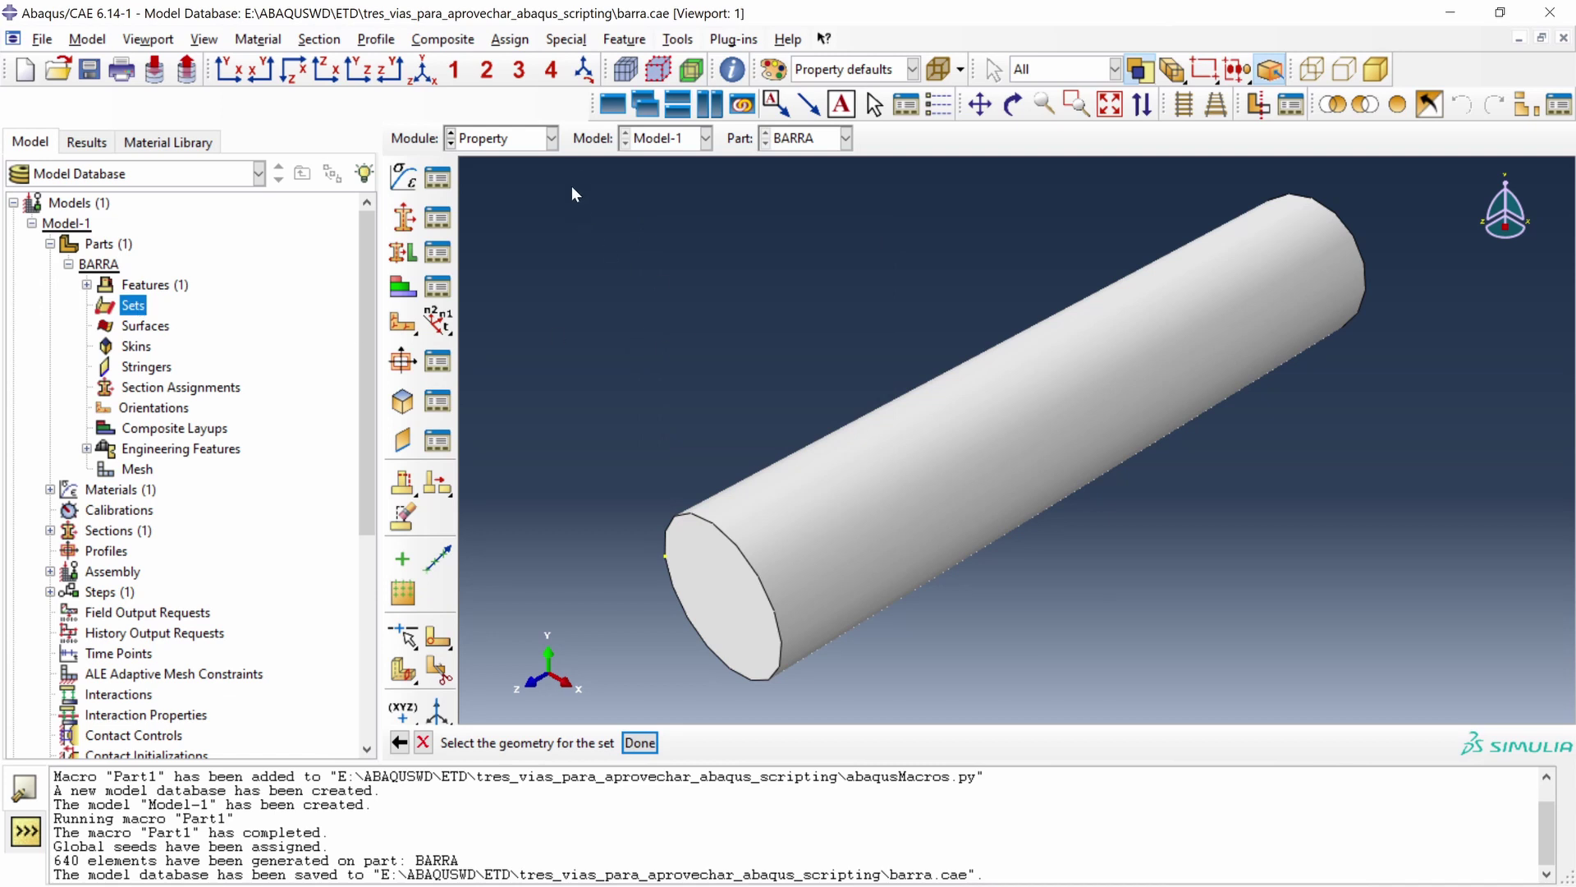
{"action": "left_click_drag", "start_coordinate": [570, 165], "coordinate": [1460, 700]}
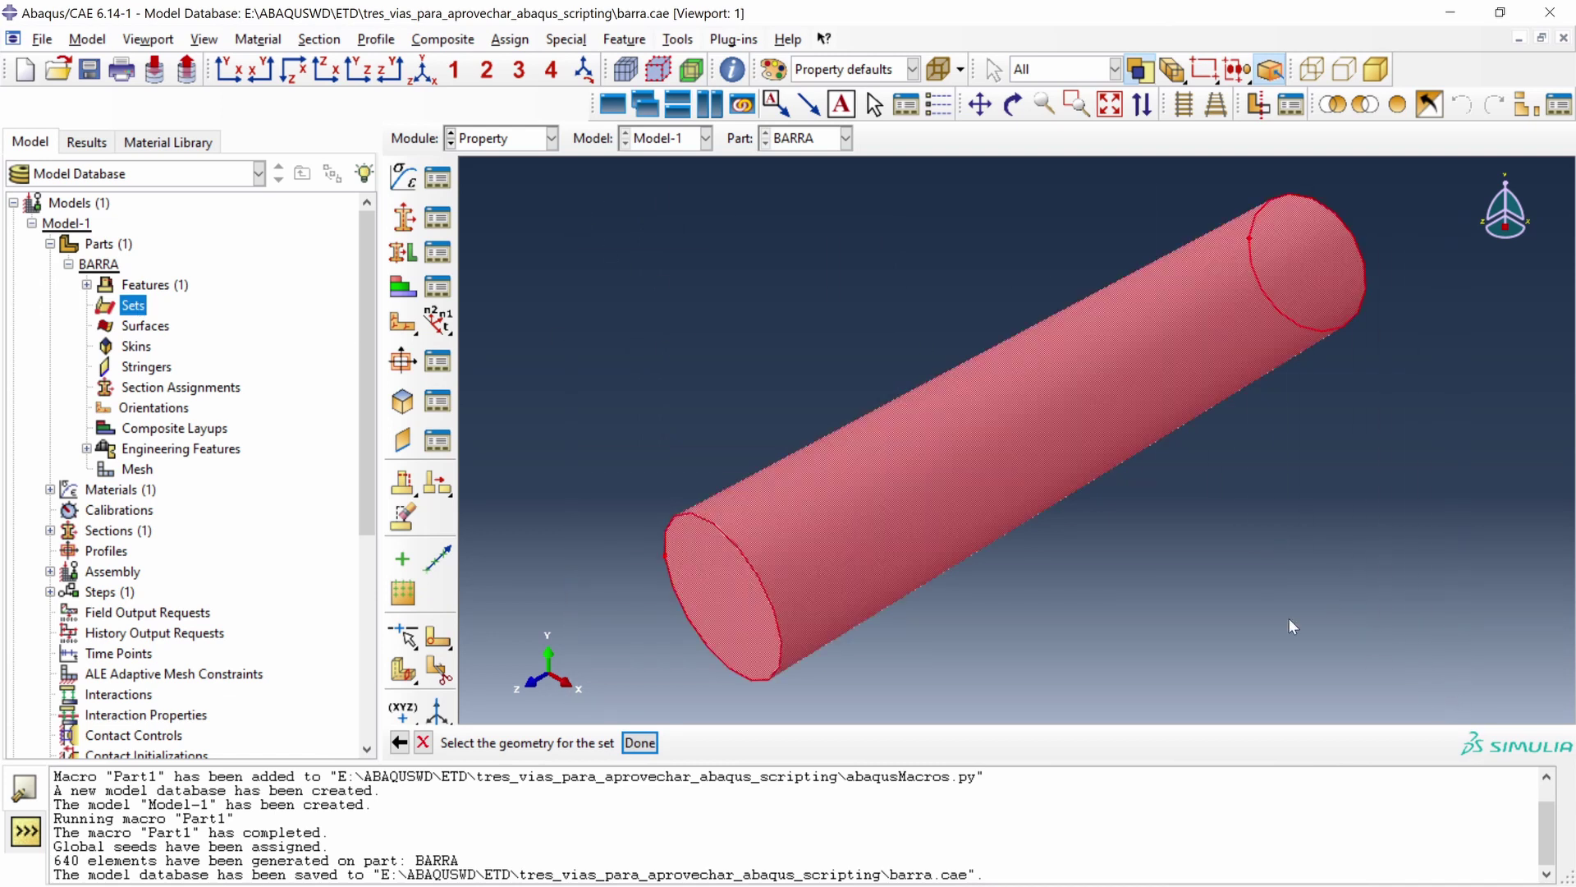
{"action": "left_click", "coordinate": [644, 743]}
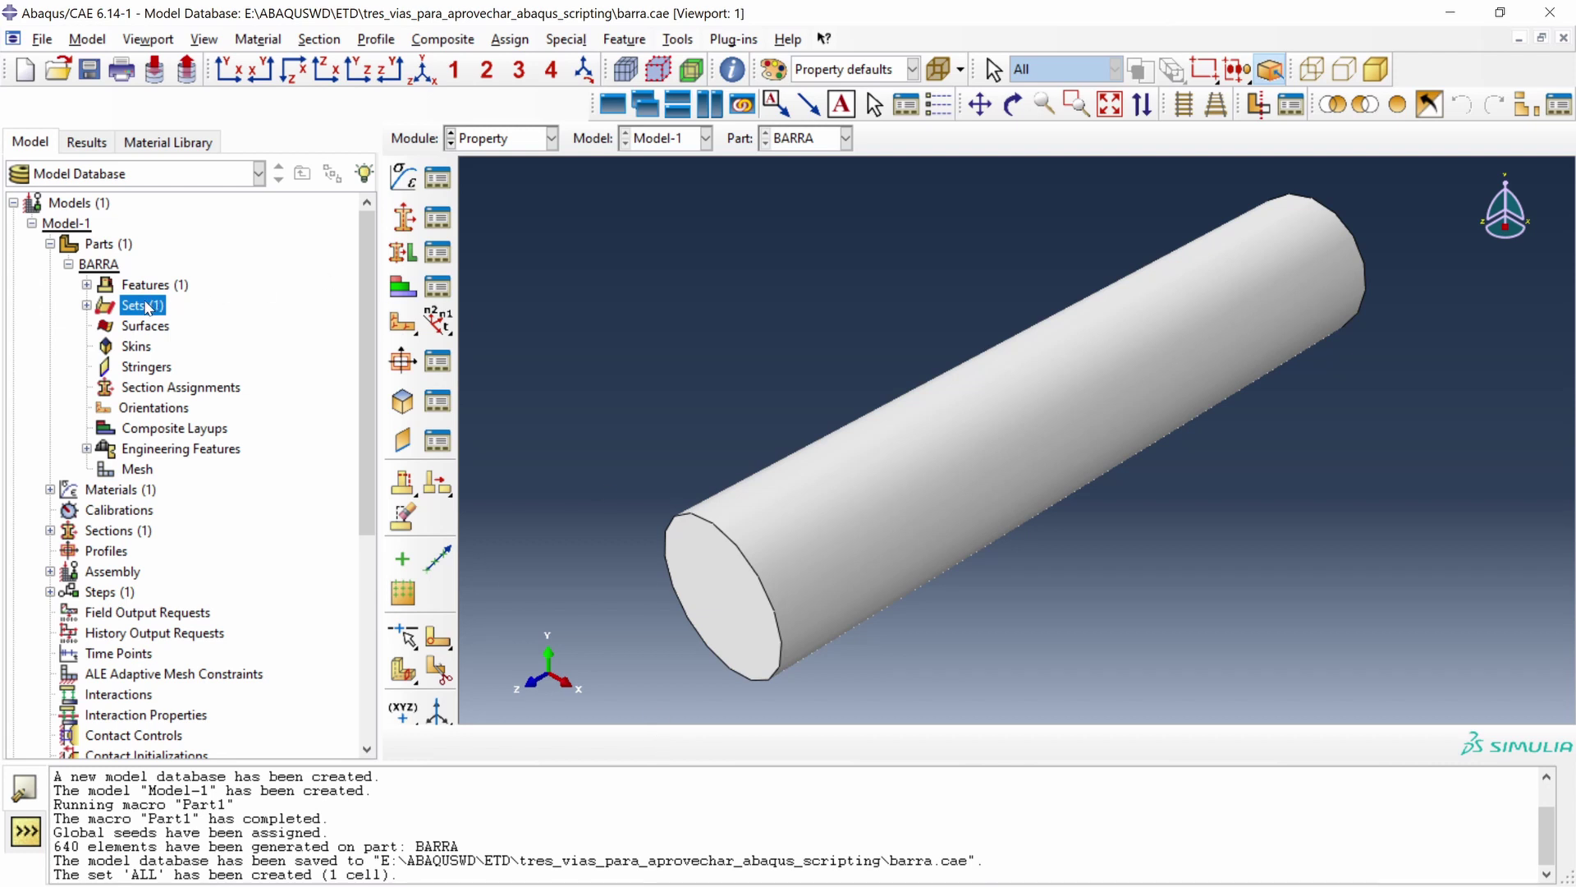
Create set FRONT from the bar's near end face
{"action": "double_click", "coordinate": [145, 306]}
{"action": "type", "text": "CARA"}
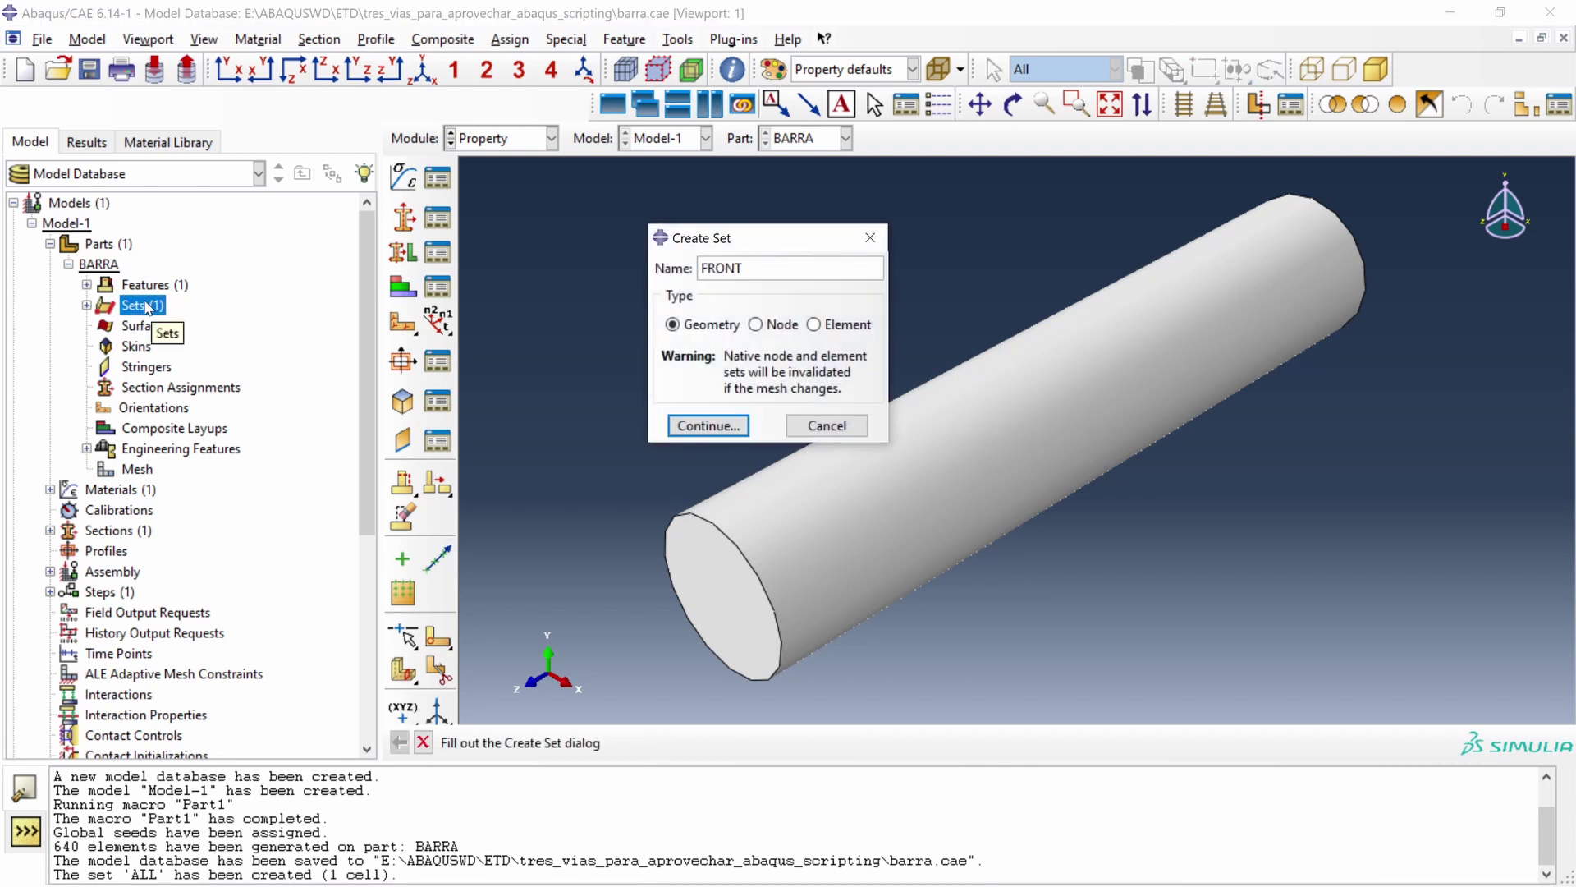
{"action": "key", "text": "Return"}
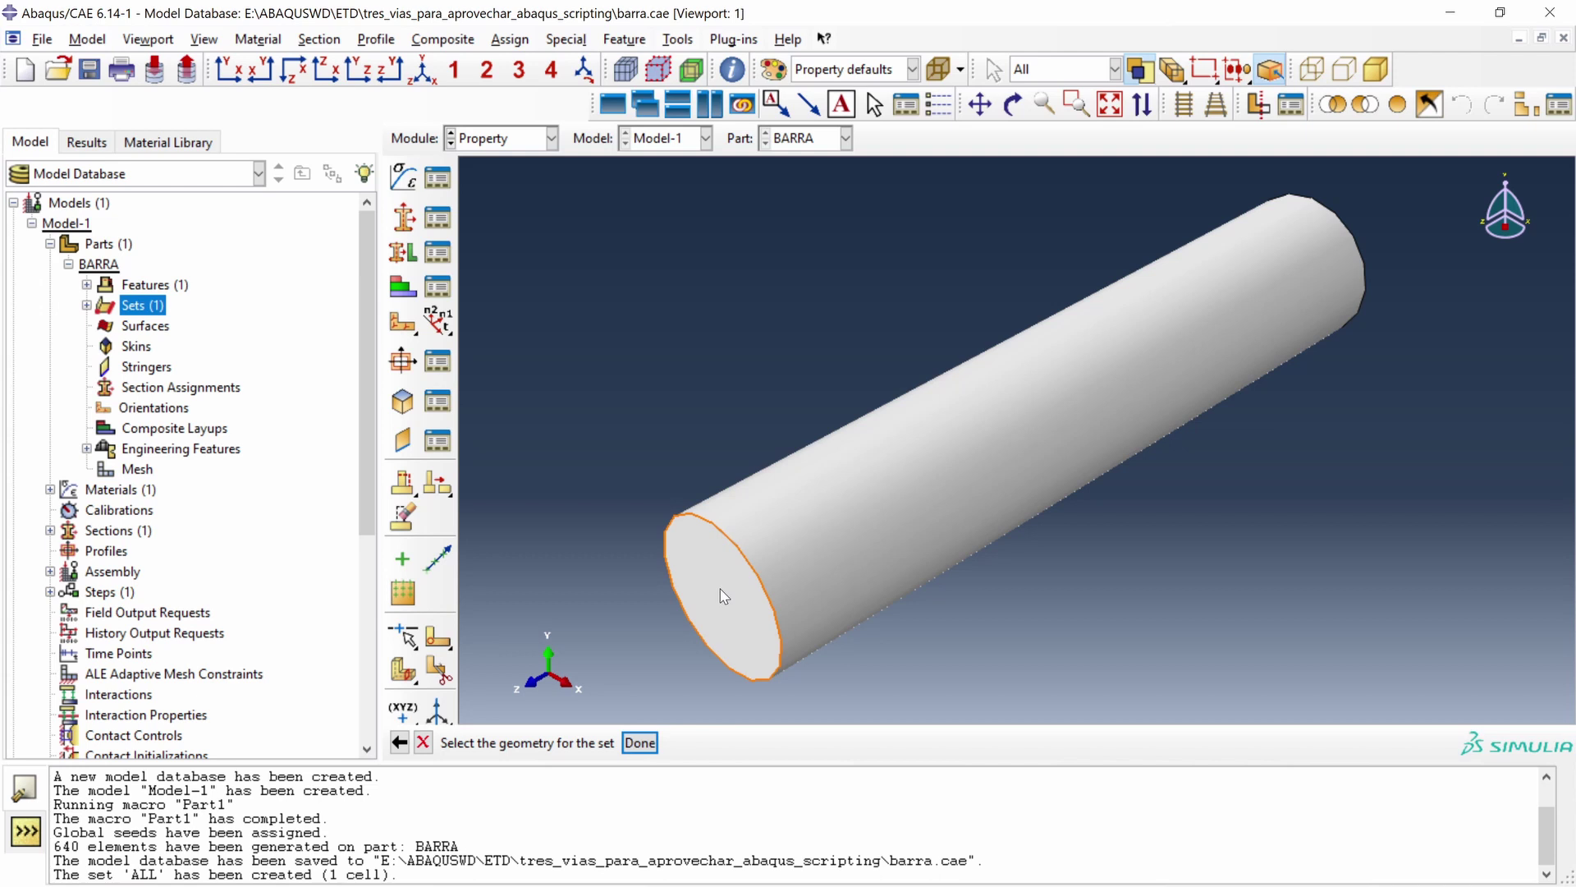
{"action": "left_click", "coordinate": [721, 596]}
{"action": "key", "text": "Return"}
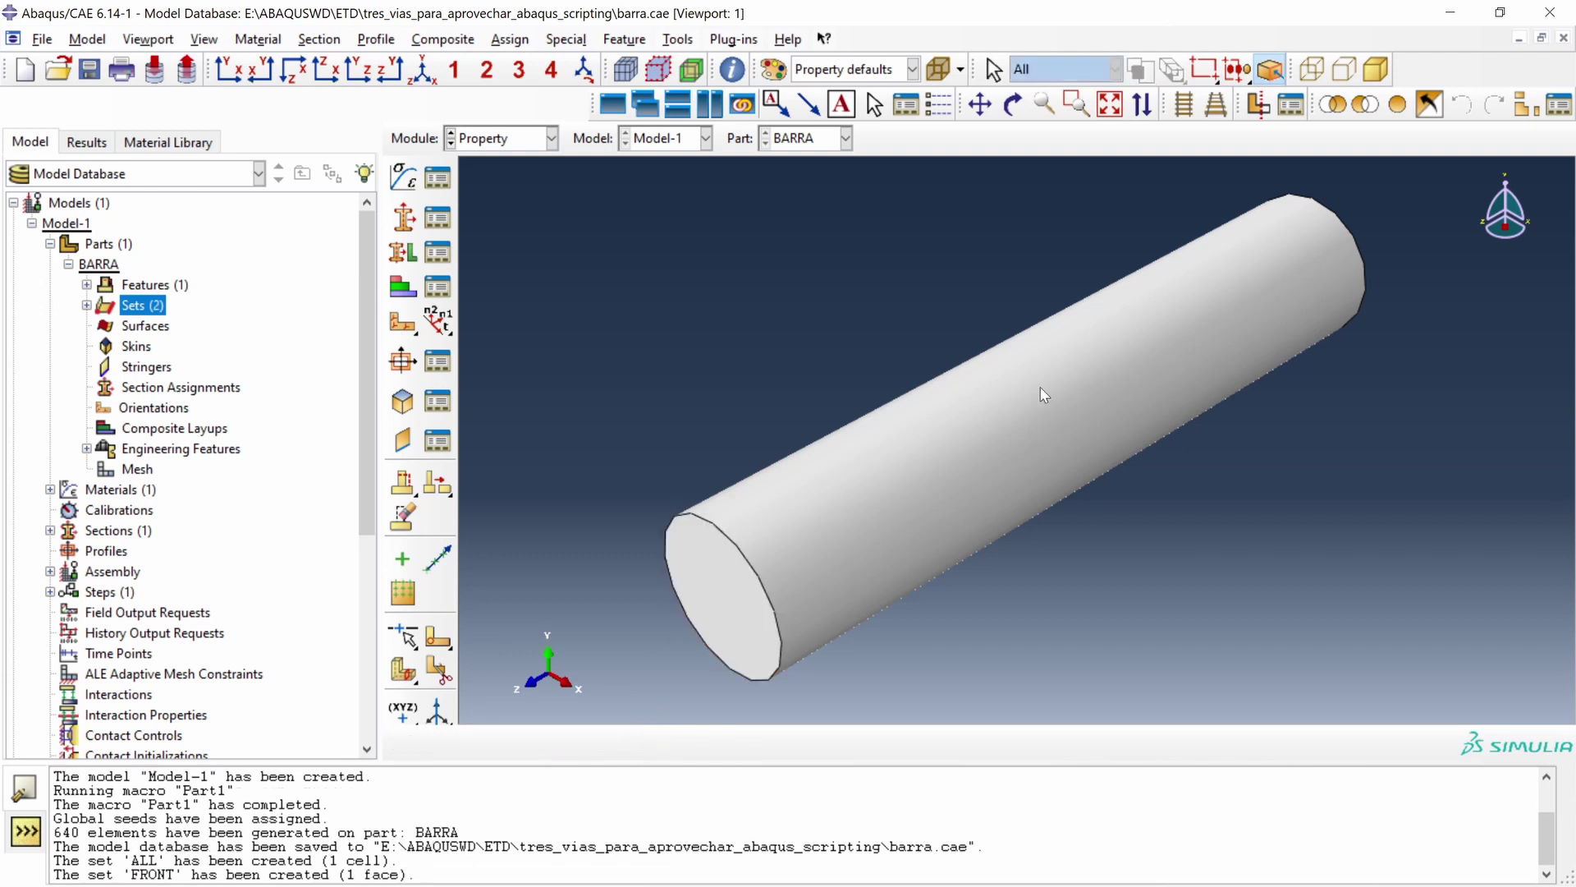
Rotate the bar and create set BACK from its far end face
{"action": "key", "text": "F2"}
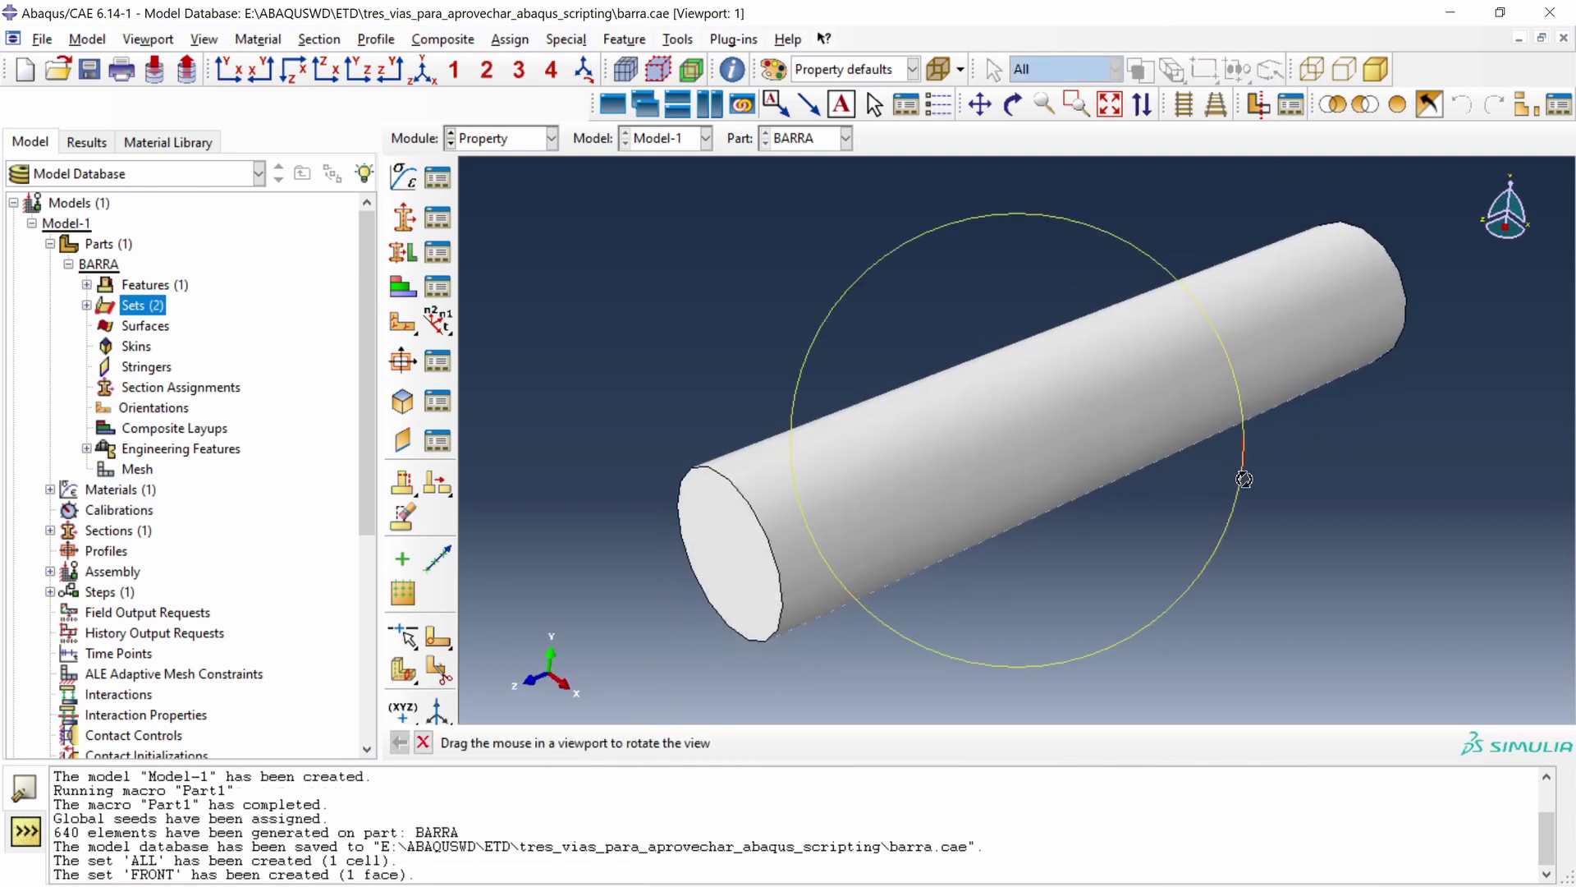
{"action": "mouse_move", "coordinate": [1242, 476]}
{"action": "left_mouse_down"}
{"action": "mouse_move", "coordinate": [961, 498]}
{"action": "mouse_move", "coordinate": [850, 479]}
{"action": "left_mouse_up"}
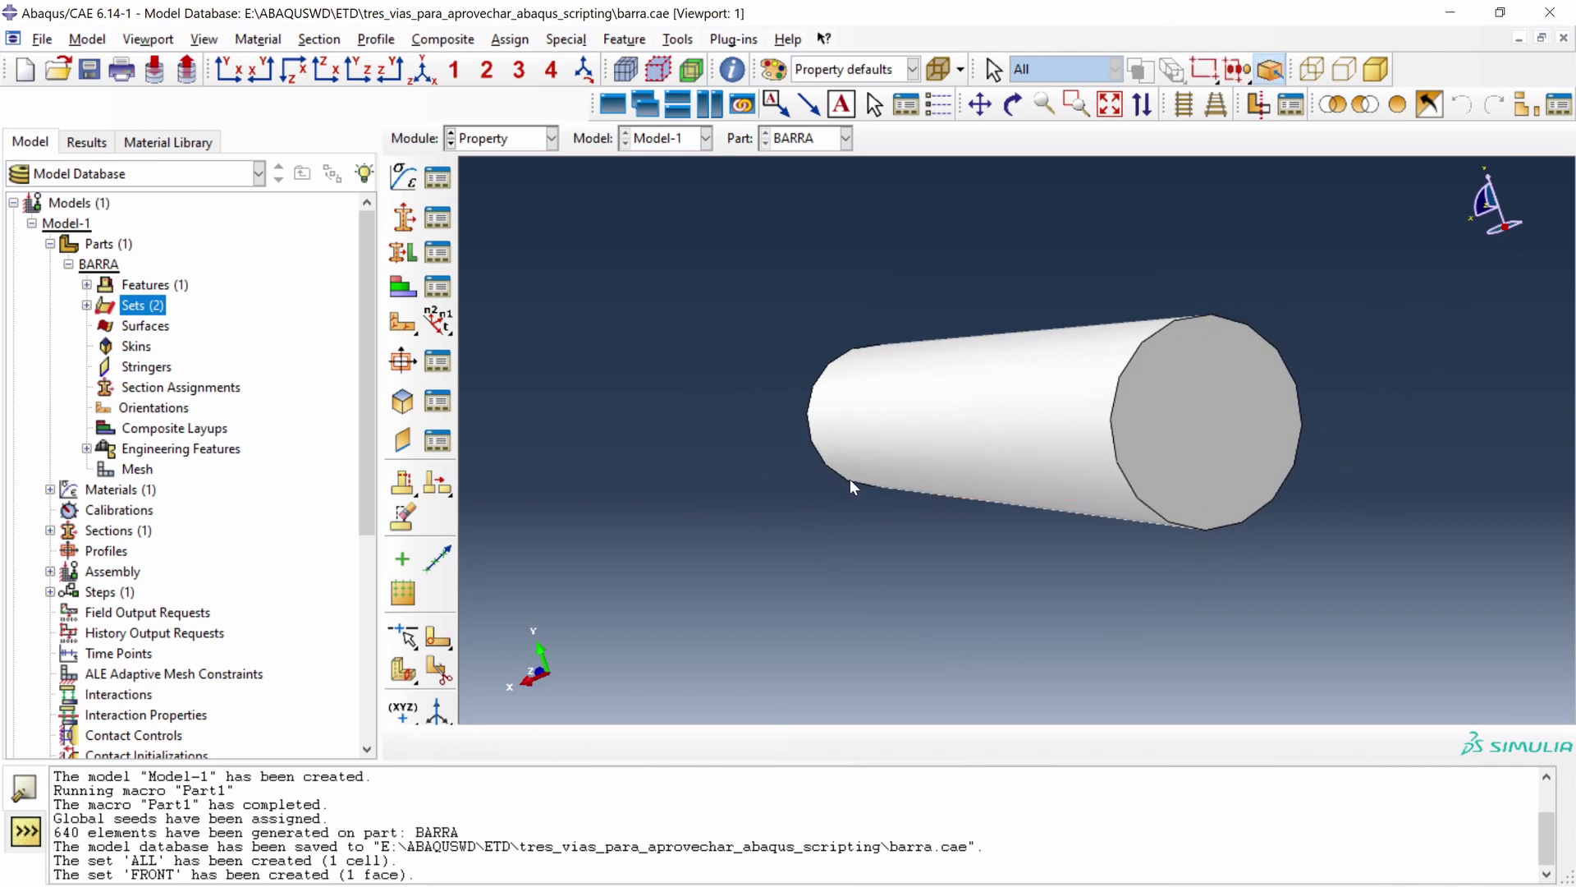
{"action": "key", "text": "F2"}
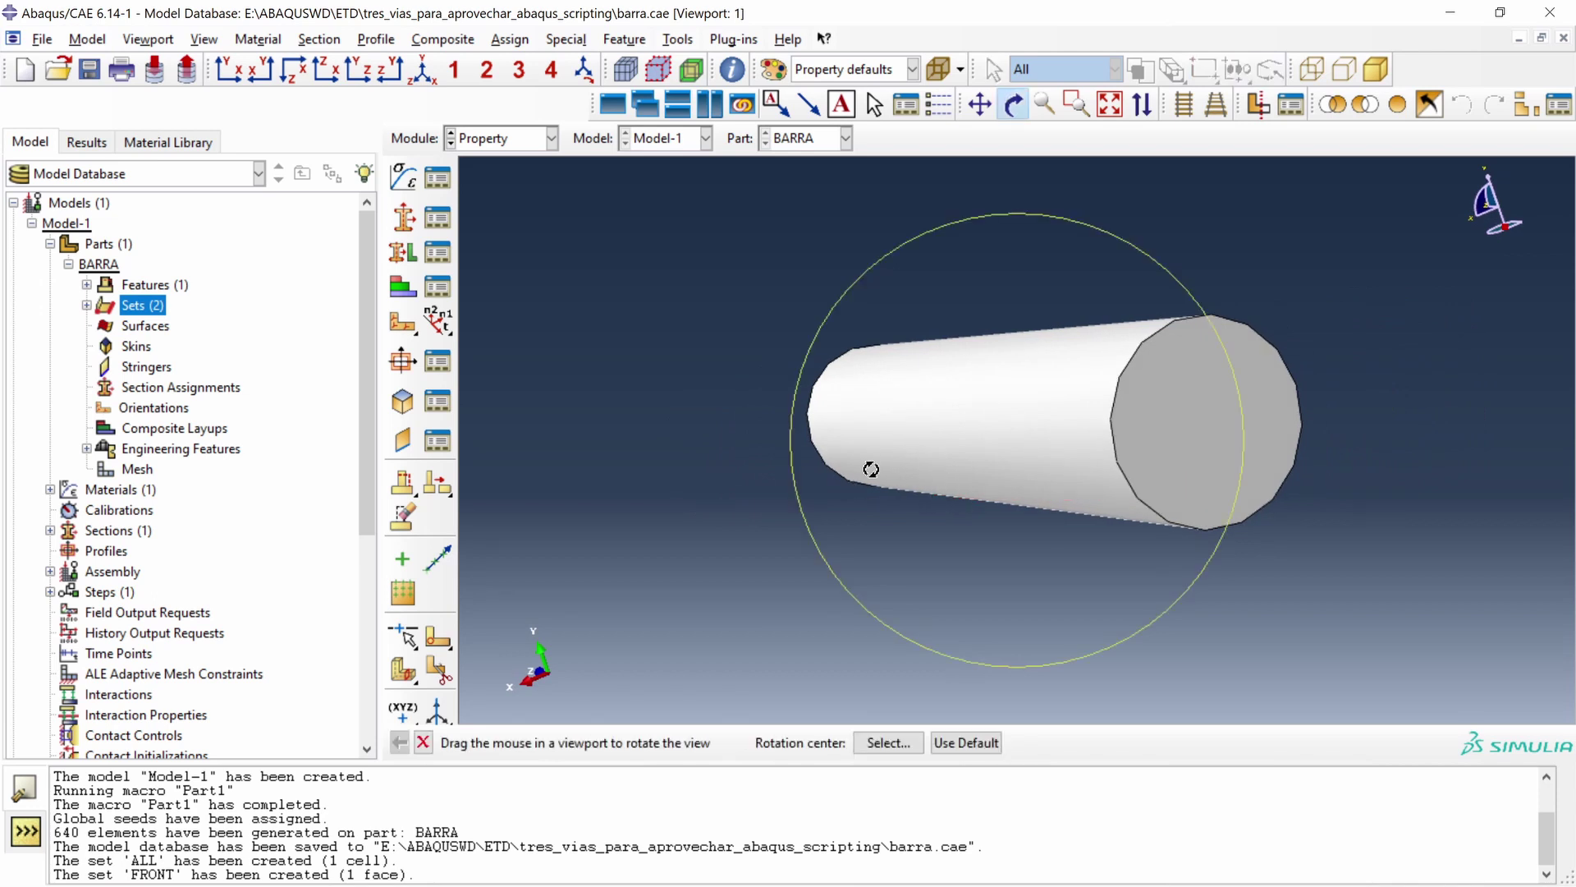
{"action": "left_click_drag", "start_coordinate": [872, 471], "coordinate": [1138, 458]}
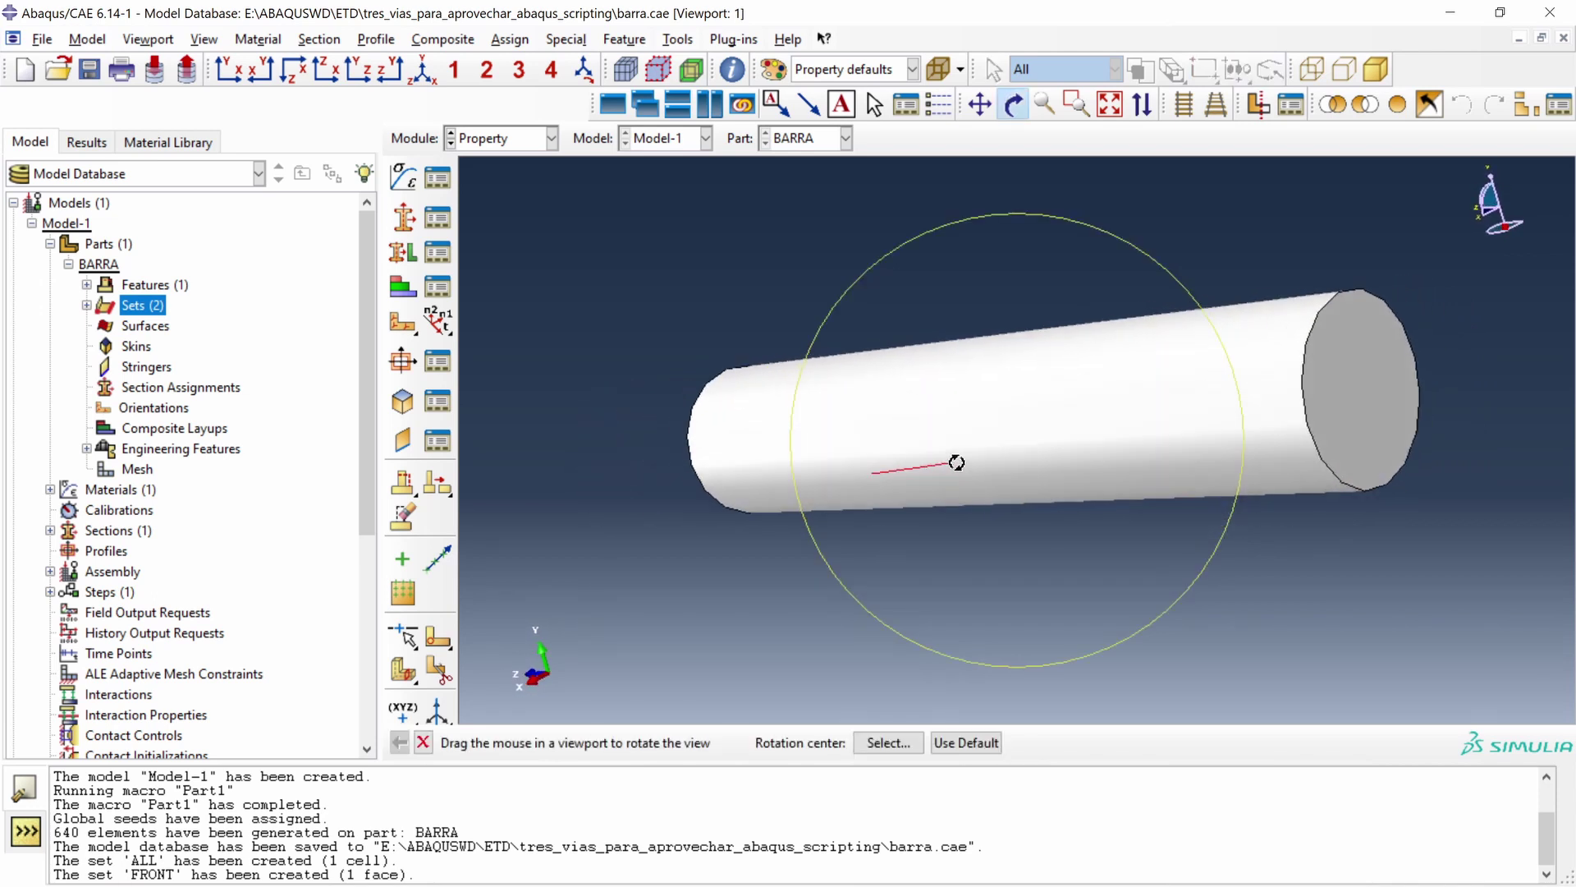
{"action": "left_click_drag", "start_coordinate": [1138, 459], "coordinate": [890, 476]}
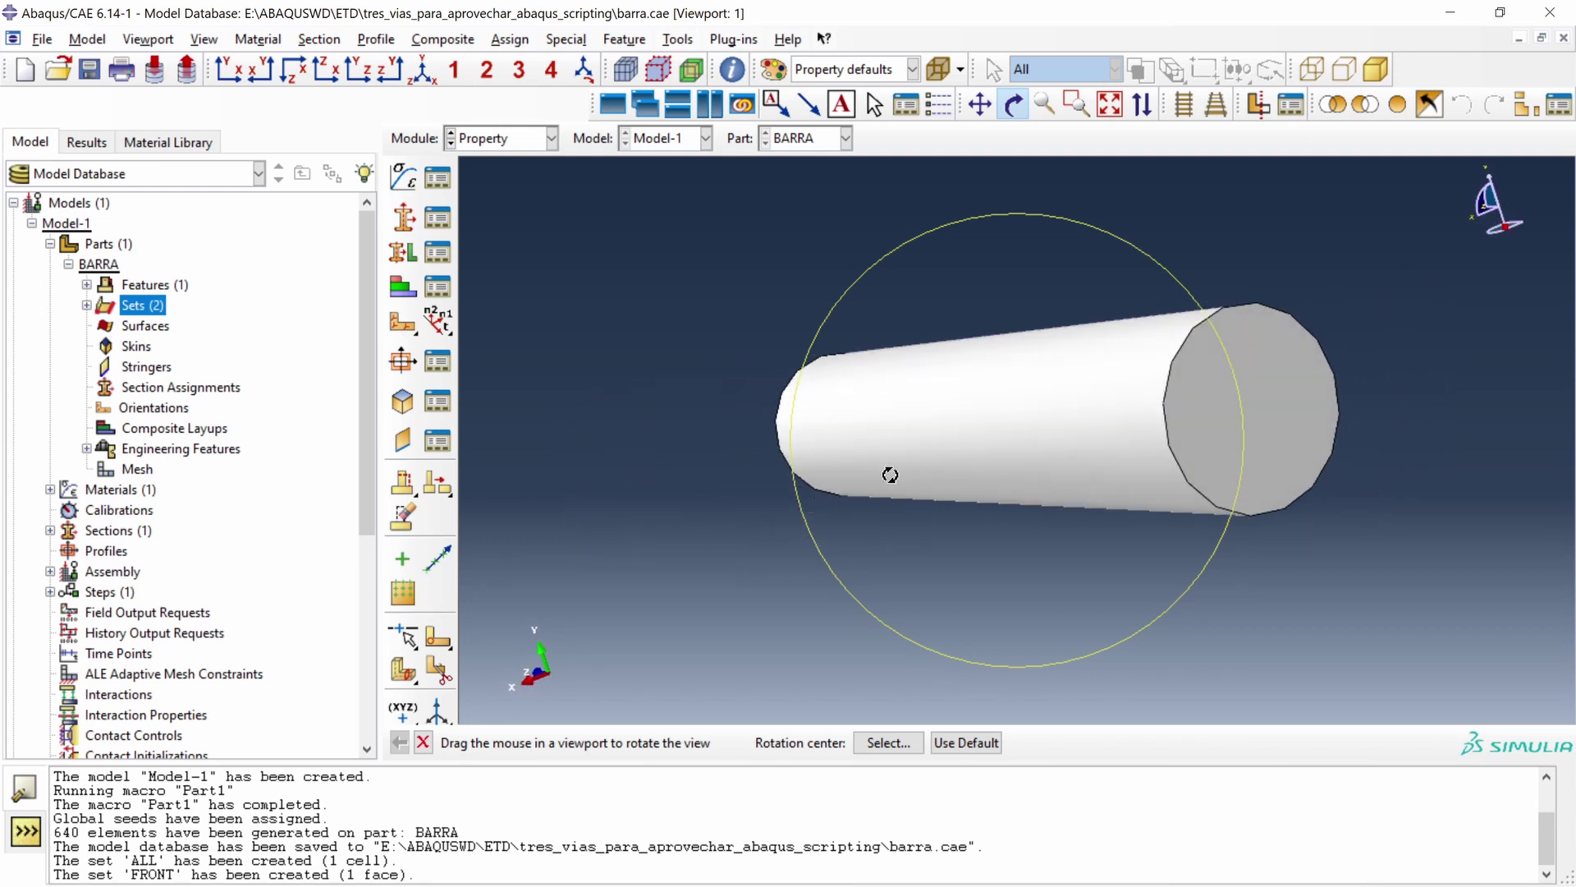
{"action": "key", "text": "Escape"}
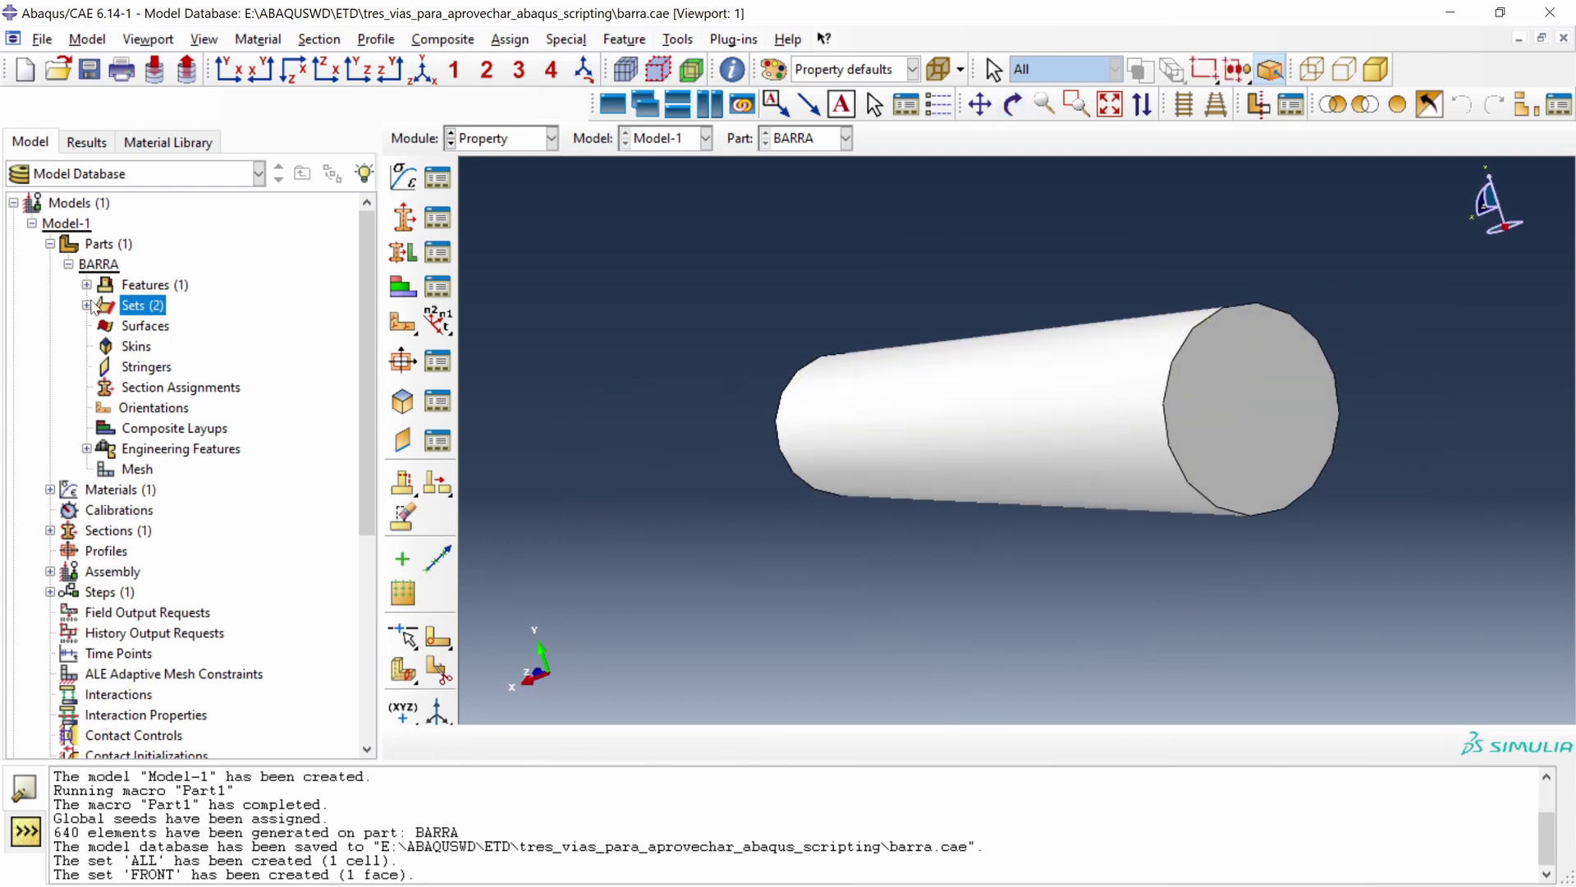
{"action": "double_click", "coordinate": [143, 306]}
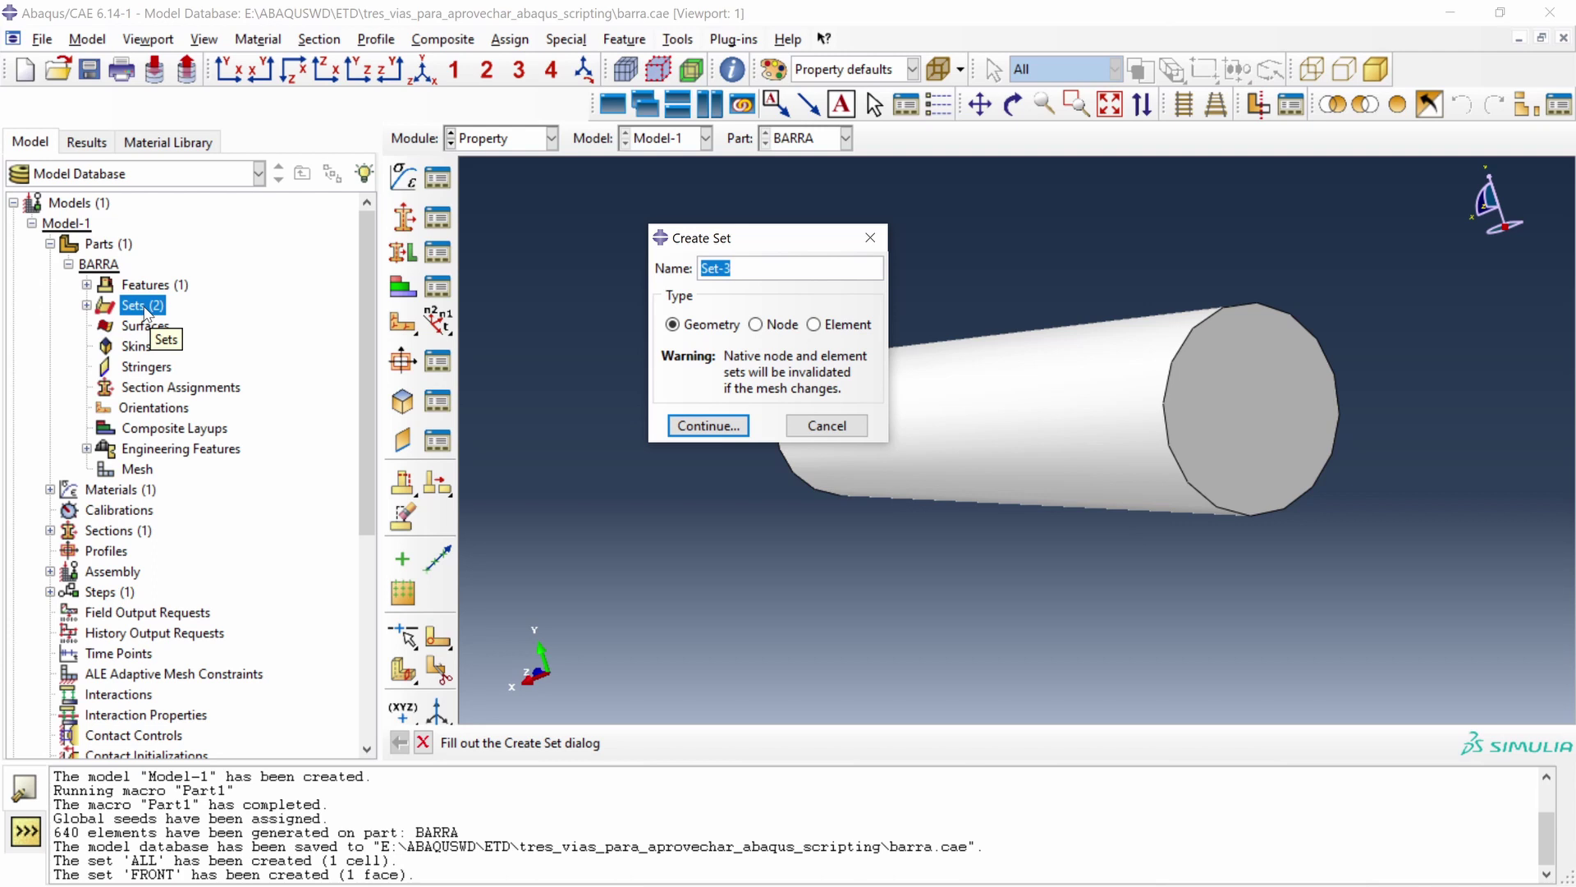
{"action": "type", "text": "B"}
{"action": "type", "text": "ACK"}
{"action": "key", "text": "Return"}
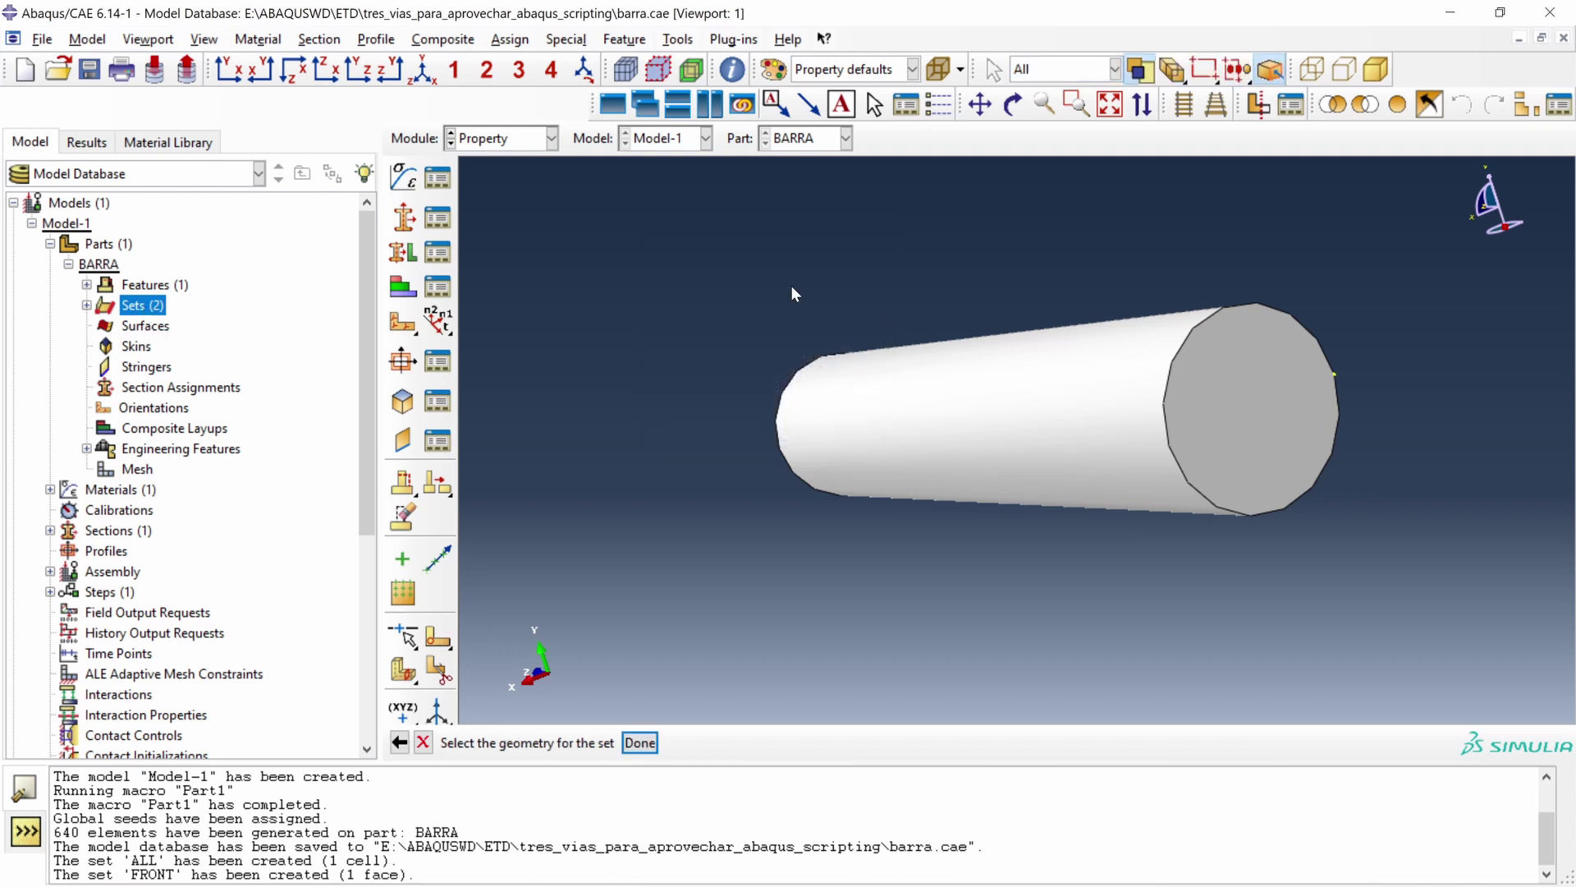
{"action": "left_click", "coordinate": [1282, 408]}
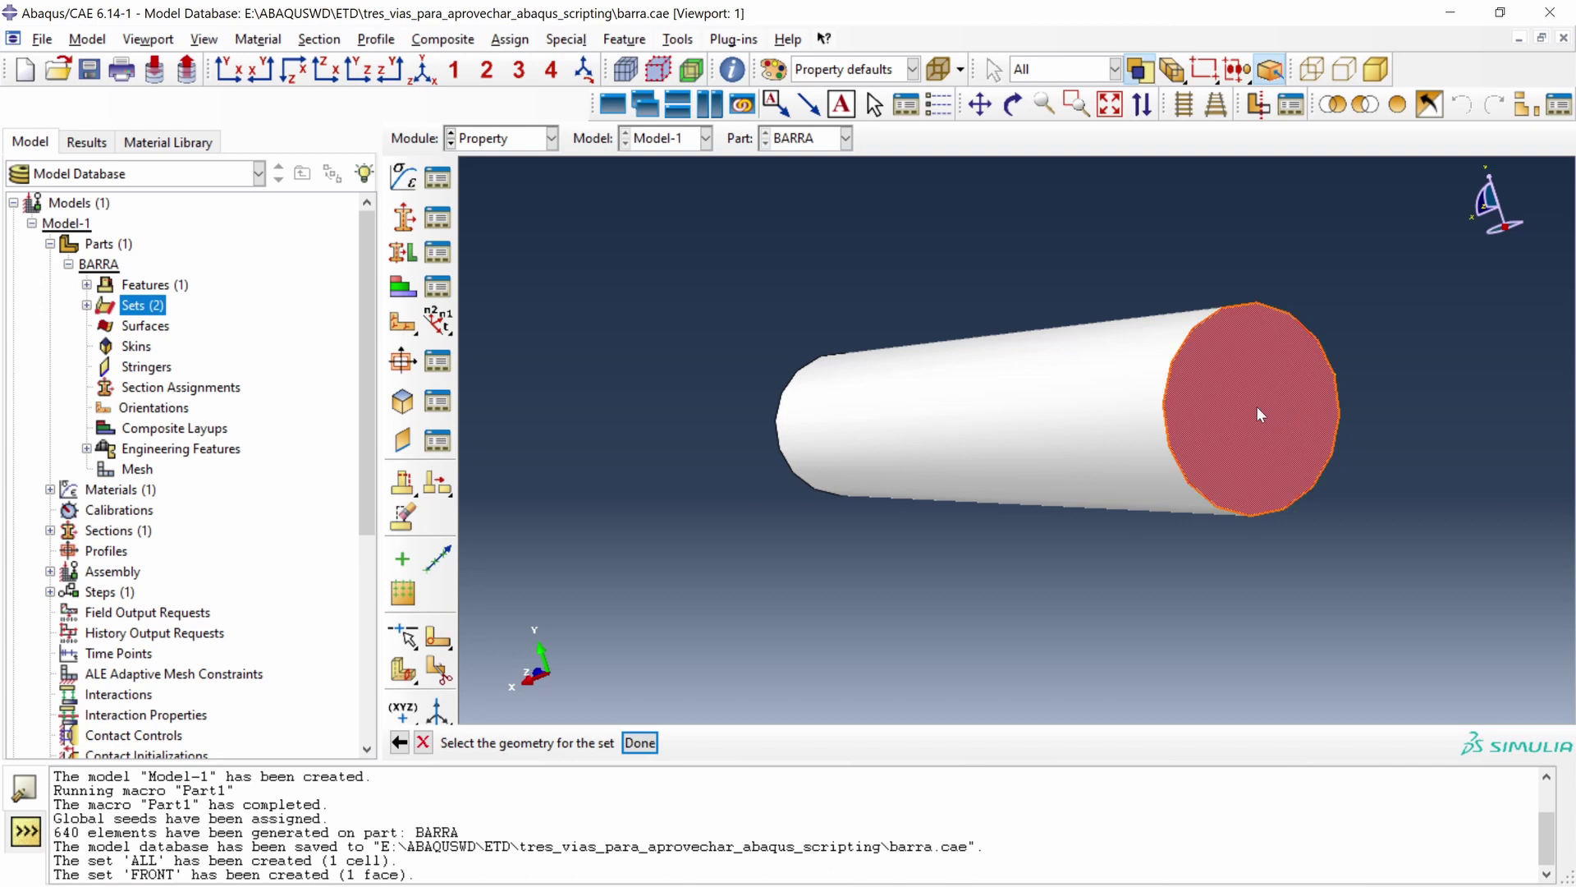
{"action": "left_click", "coordinate": [641, 744]}
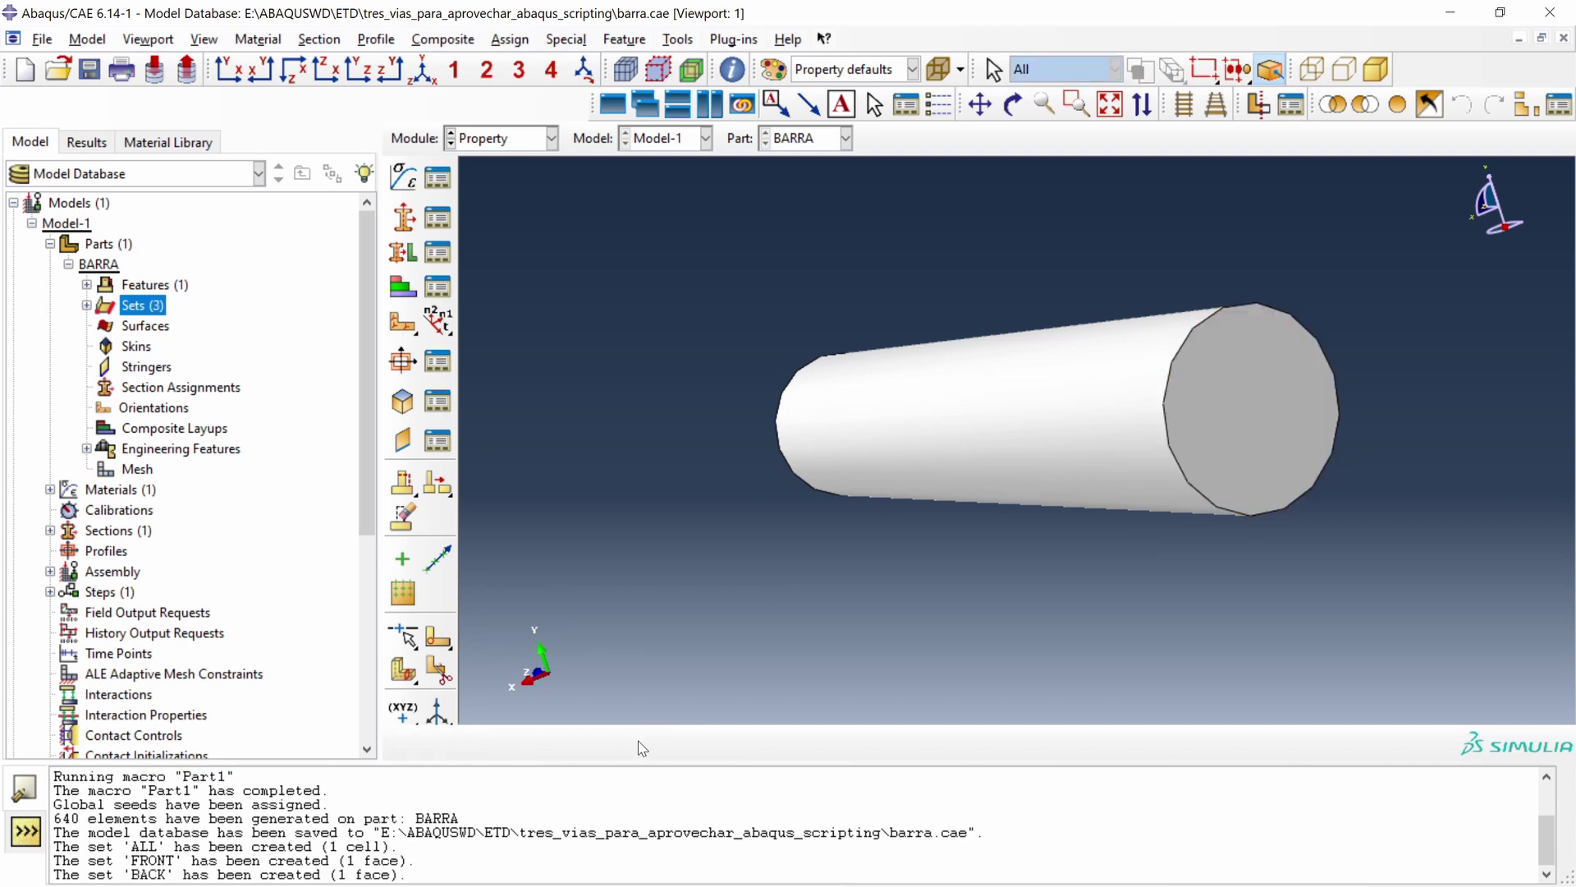
{"action": "left_click", "coordinate": [86, 304]}
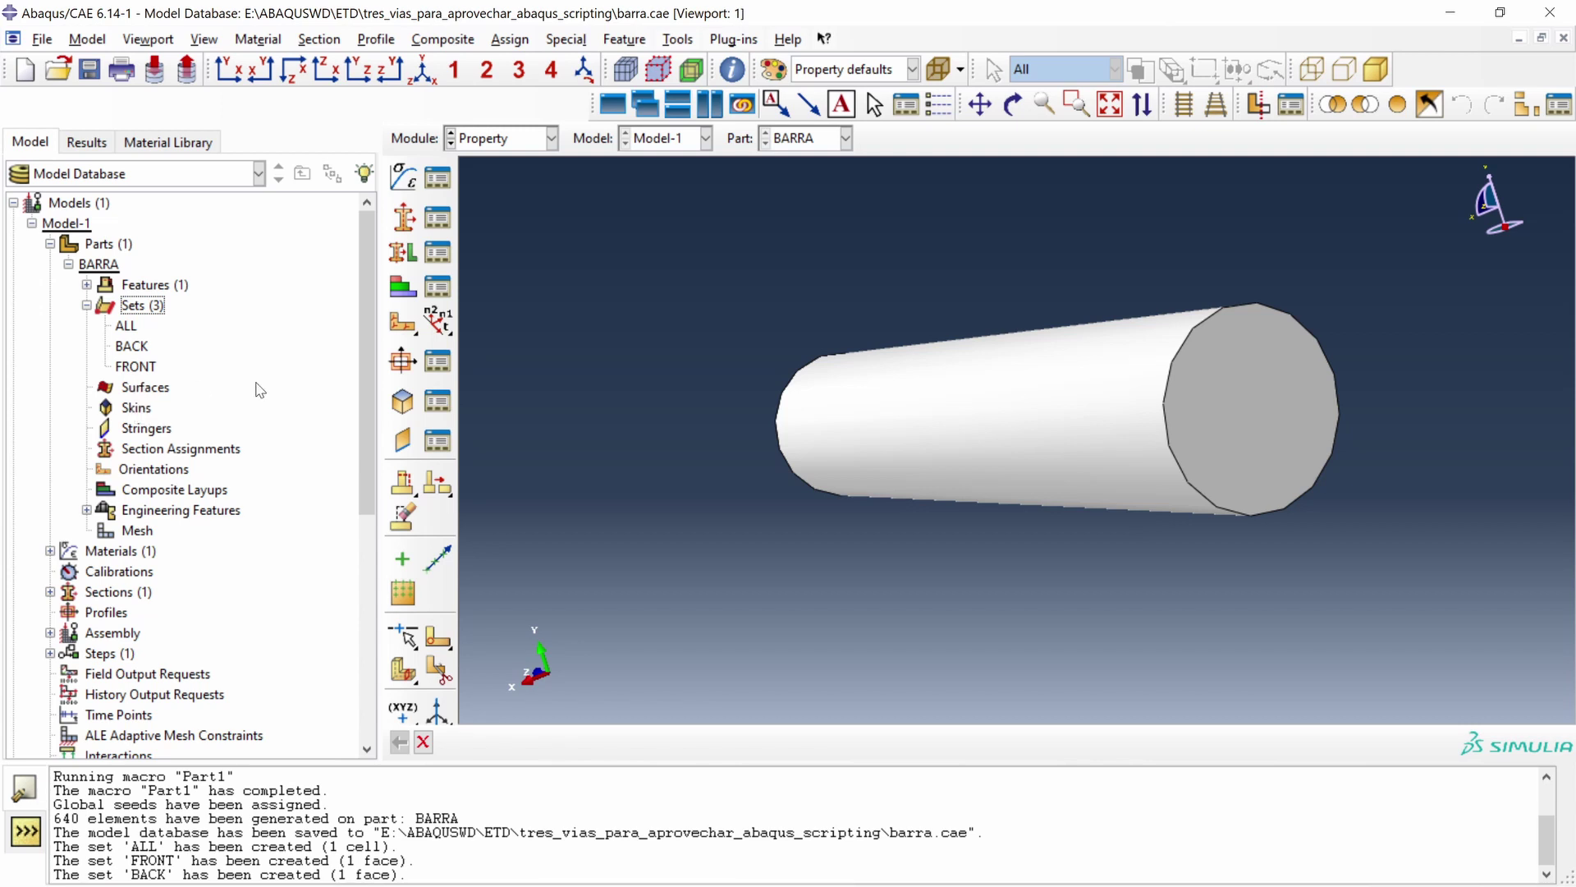
Assign Section-1 to BARRA's ALL set, chosen from the existing sets list
{"action": "double_click", "coordinate": [193, 452]}
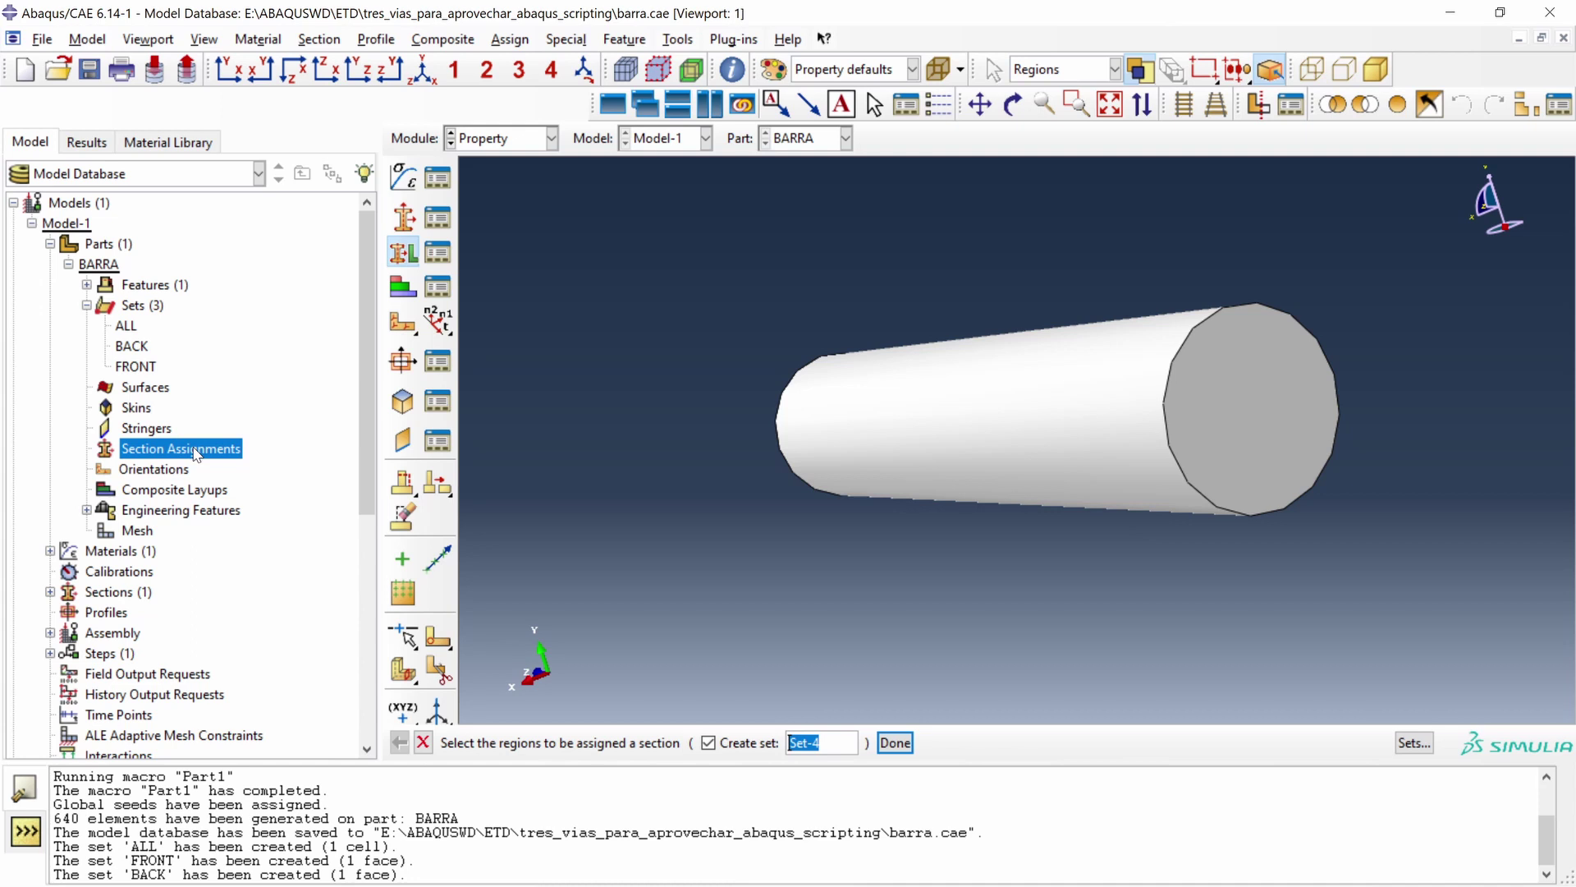
{"action": "left_click", "coordinate": [1422, 744]}
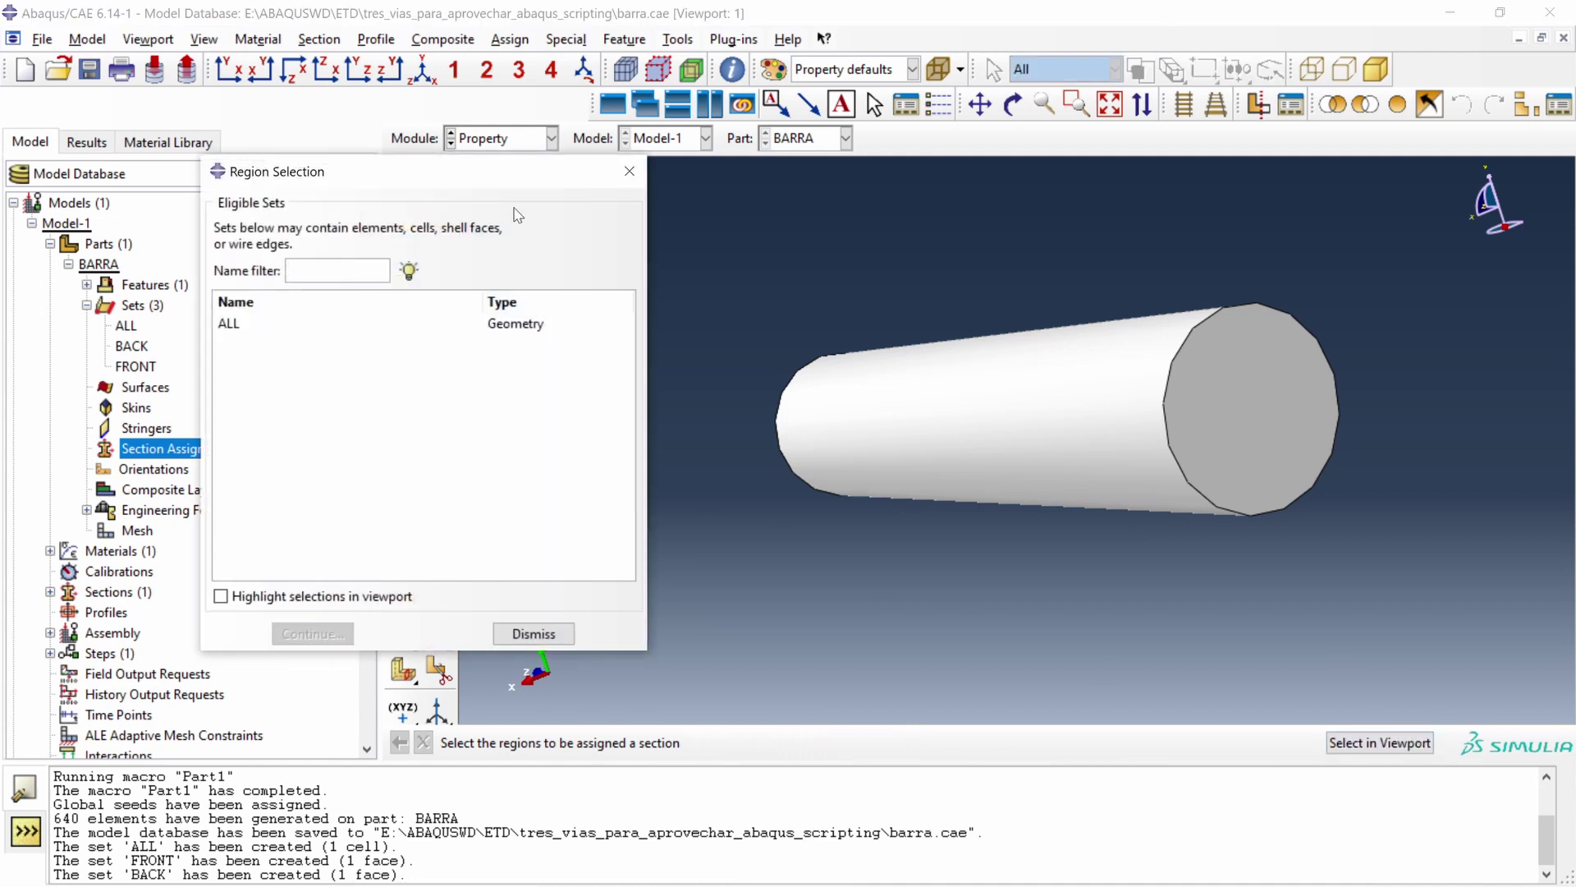
{"action": "left_click", "coordinate": [284, 328]}
{"action": "left_click", "coordinate": [312, 633]}
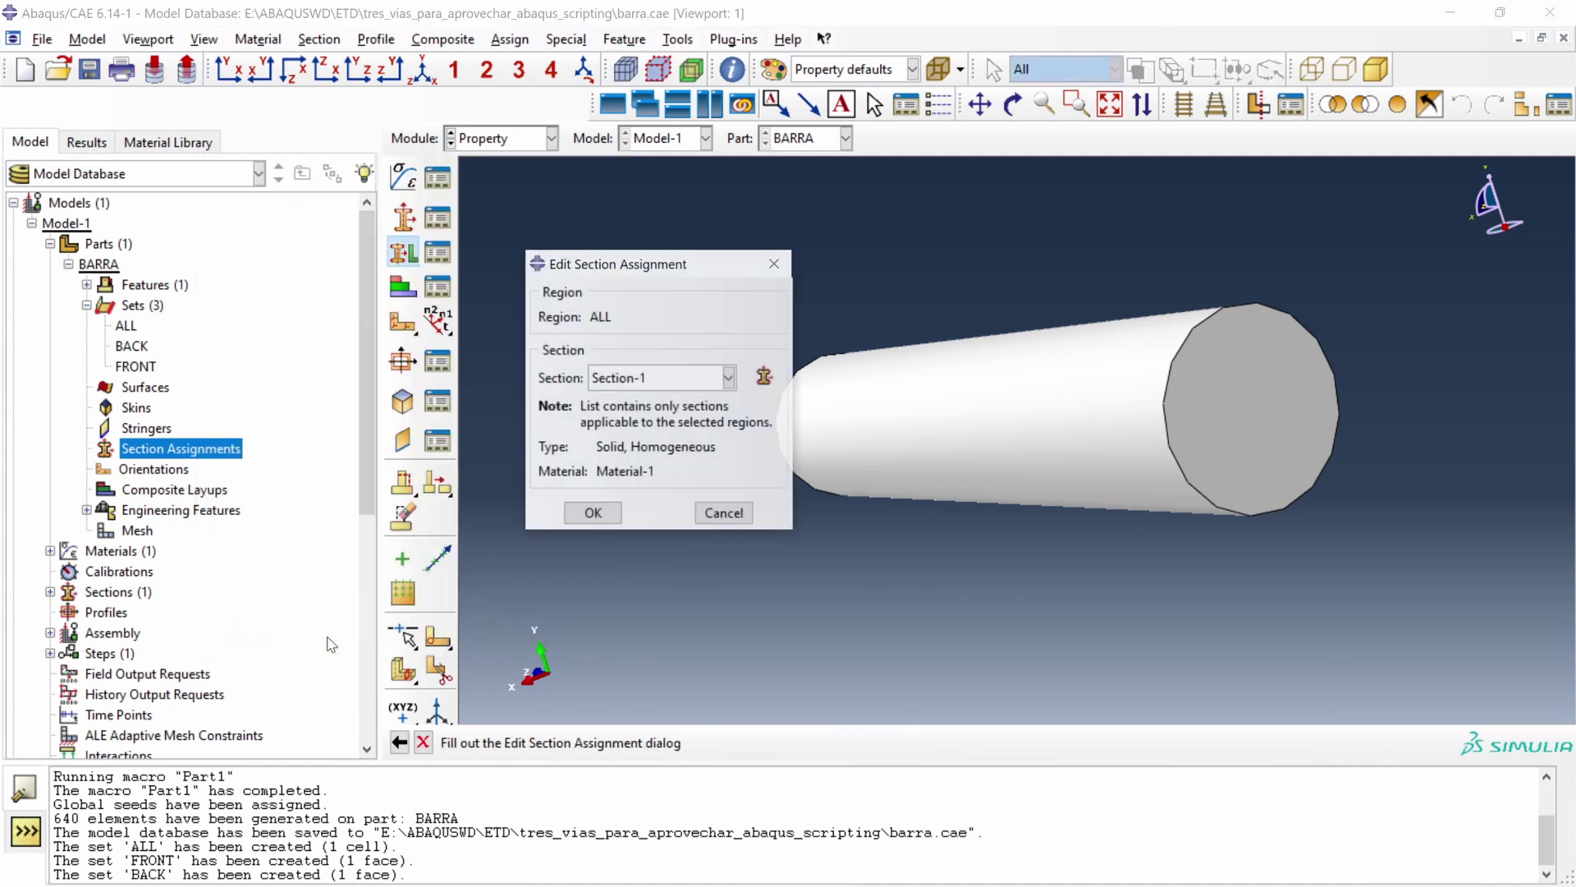
{"action": "left_click", "coordinate": [592, 516]}
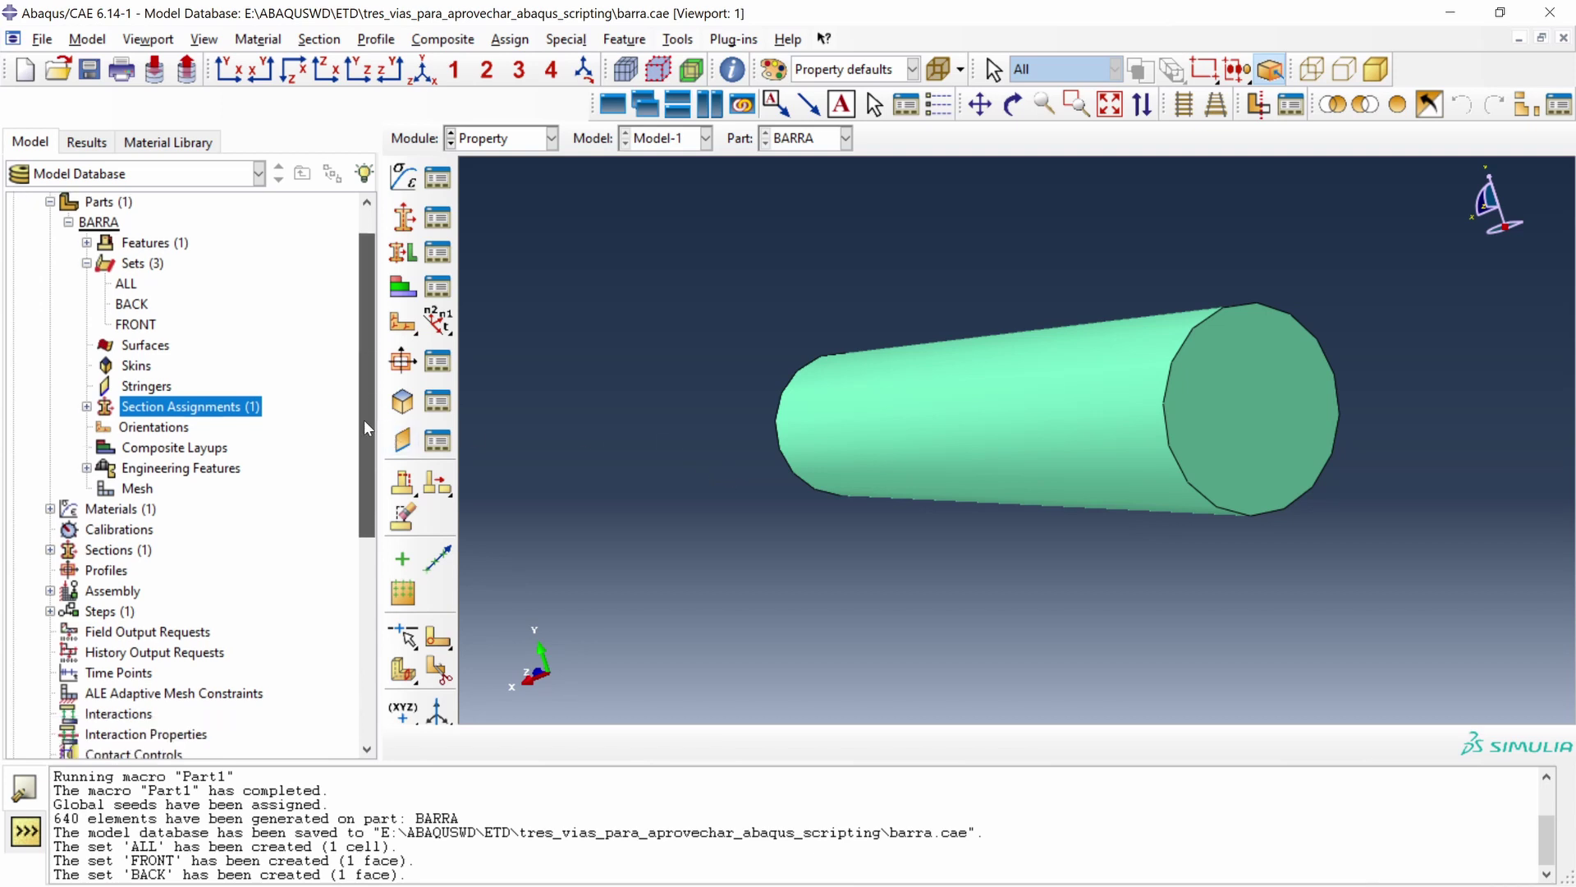
{"action": "left_click_drag", "start_coordinate": [370, 404], "coordinate": [367, 521]}
Add a dependent instance of the BARRA part to the assembly
{"action": "left_click", "coordinate": [51, 418]}
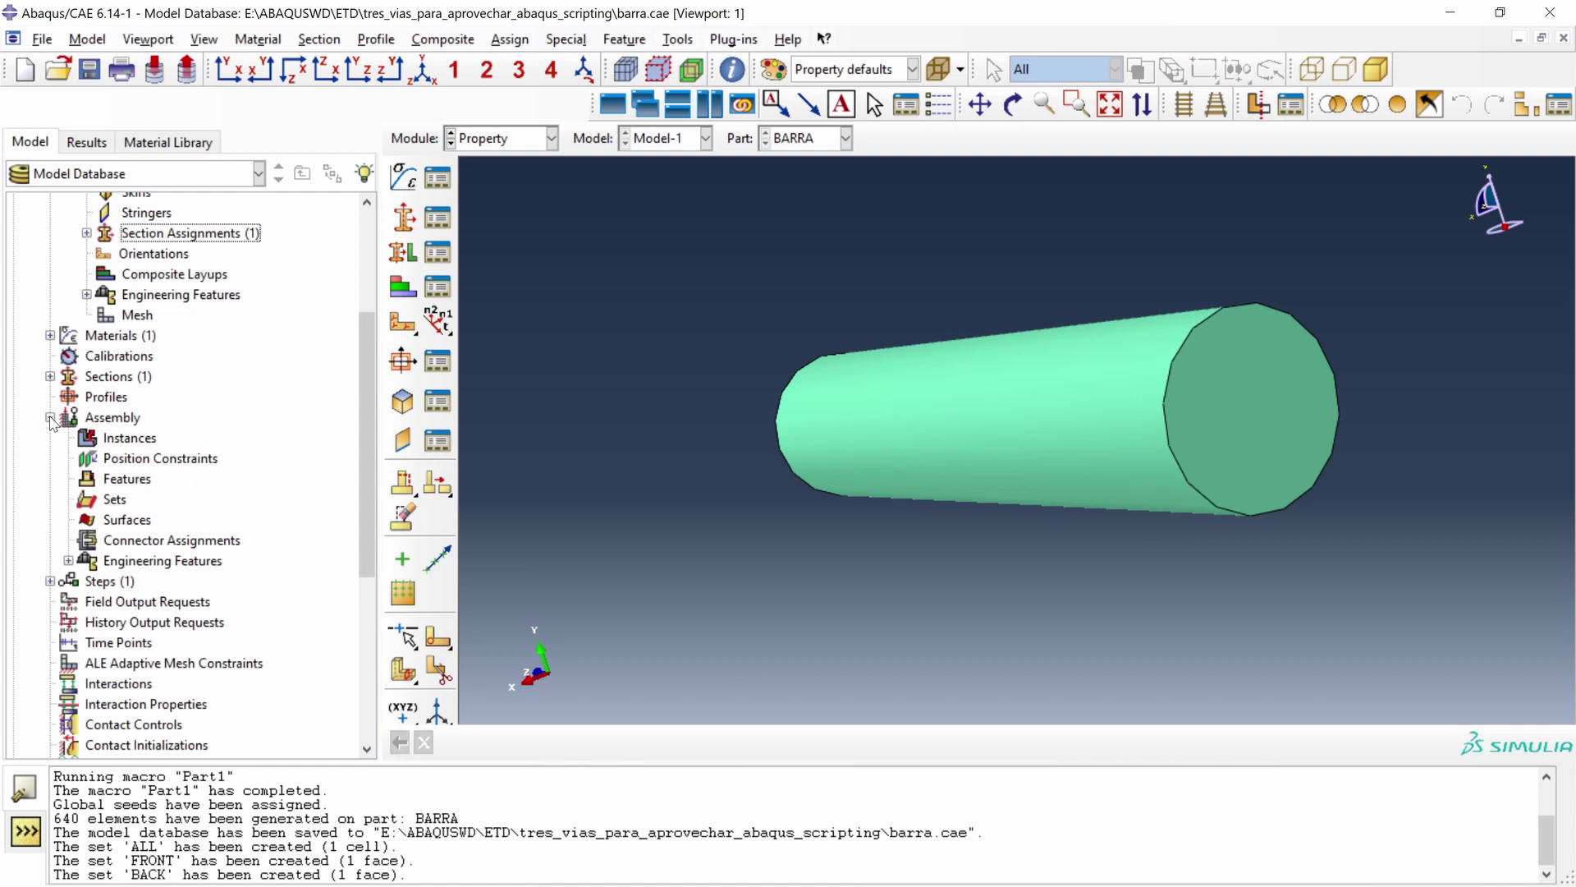
{"action": "double_click", "coordinate": [129, 438]}
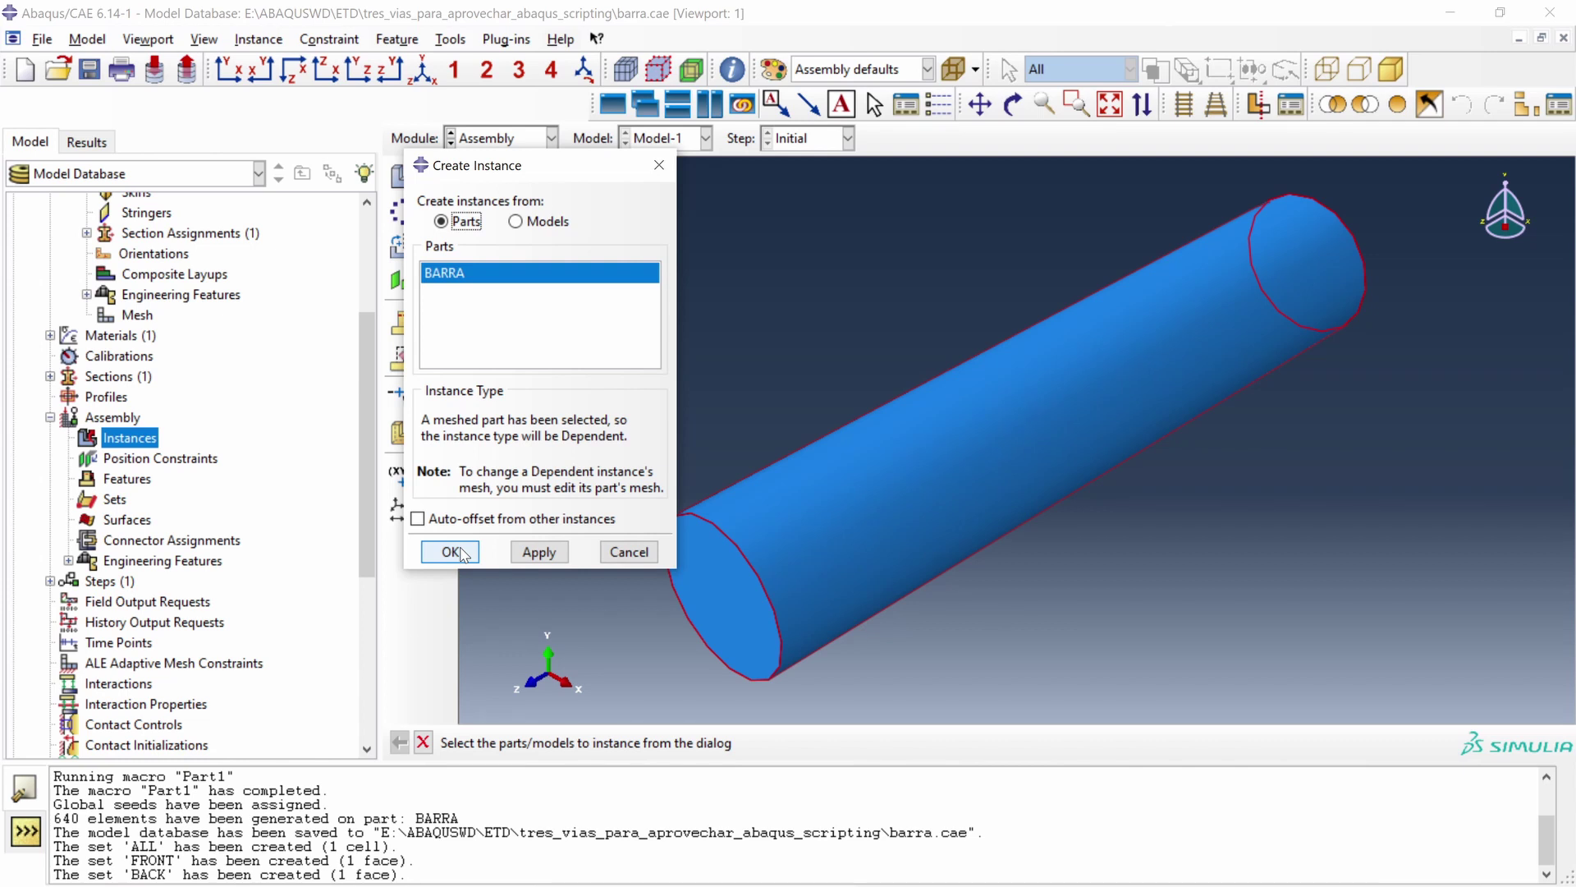
{"action": "left_click", "coordinate": [452, 551]}
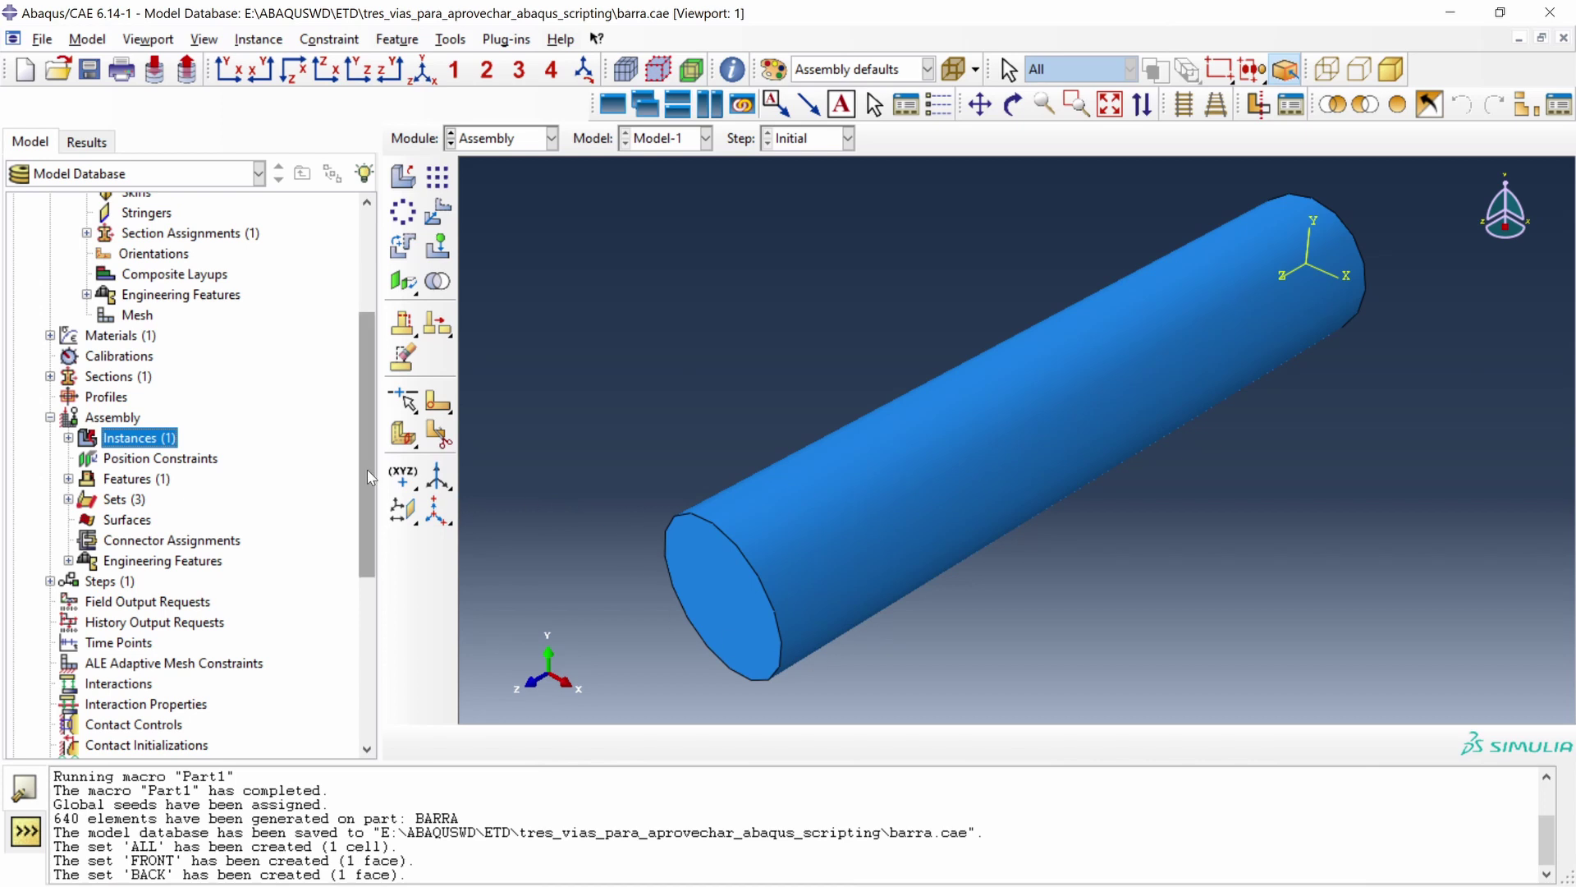
{"action": "scroll", "coordinate": [367, 469], "scroll_direction": "down", "scroll_amount": 2}
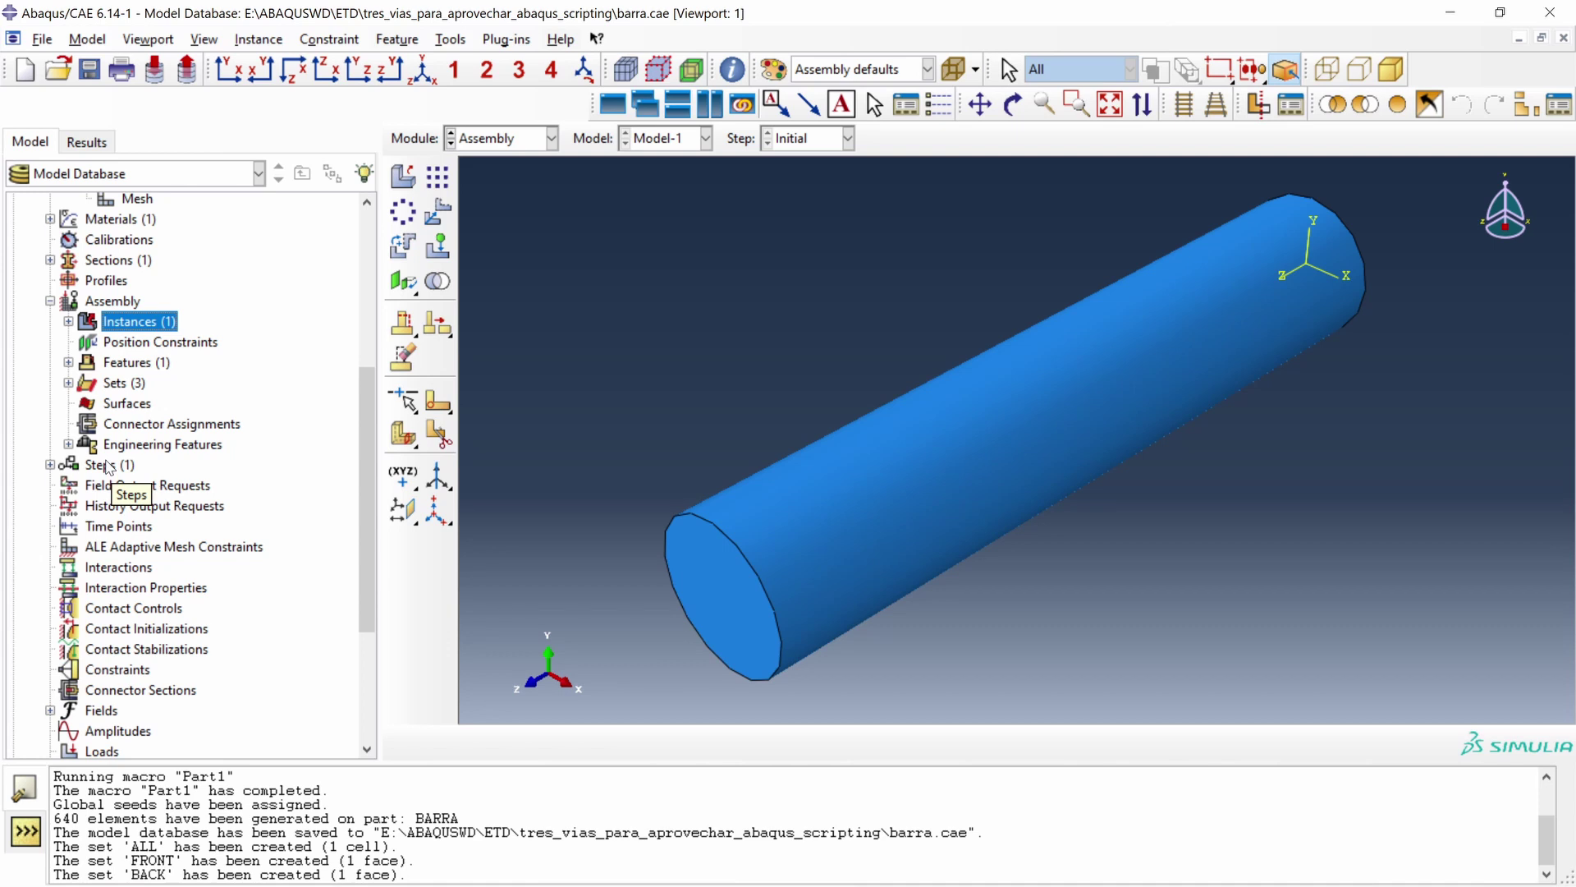
{"action": "double_click", "coordinate": [106, 466]}
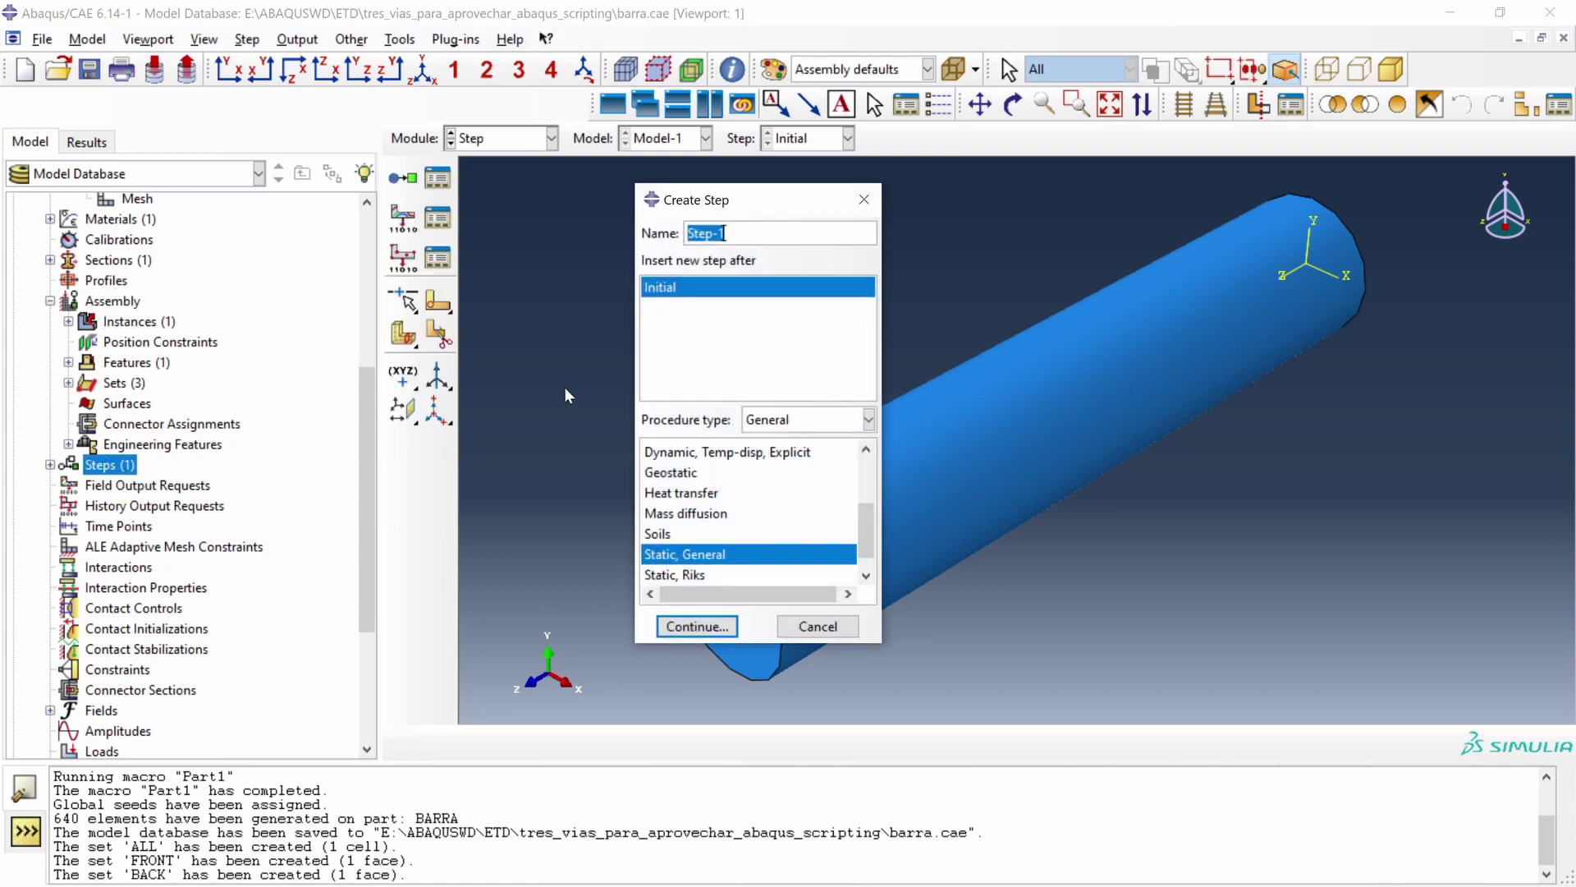
Create Step-1 as a Static, General step with default settings
{"action": "left_click", "coordinate": [697, 626]}
{"action": "left_click", "coordinate": [609, 772]}
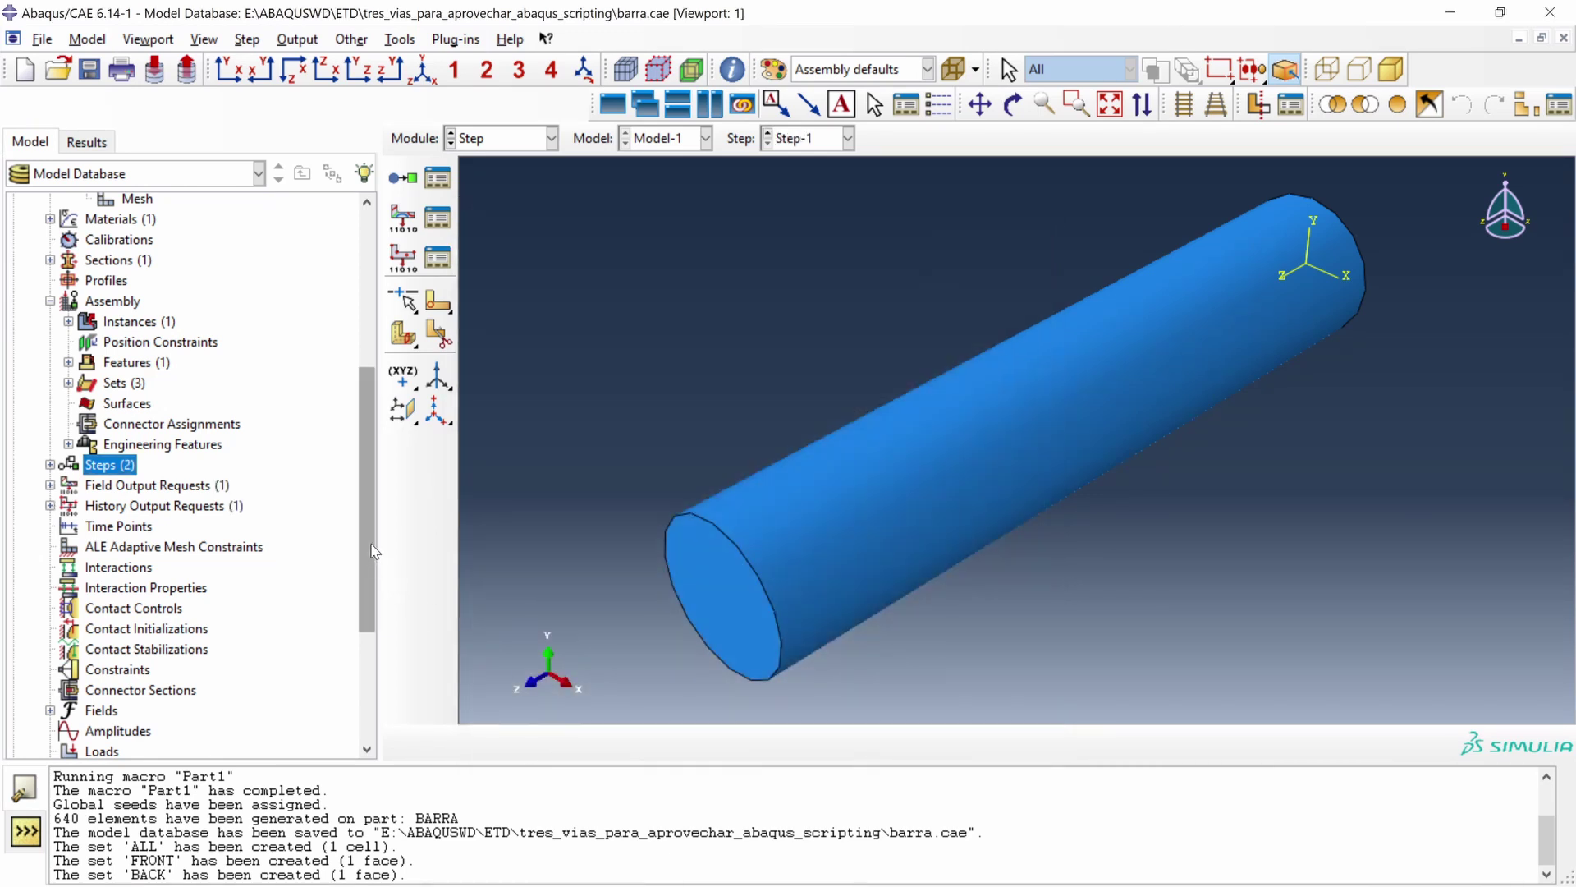
{"action": "left_click_drag", "start_coordinate": [372, 551], "coordinate": [360, 651]}
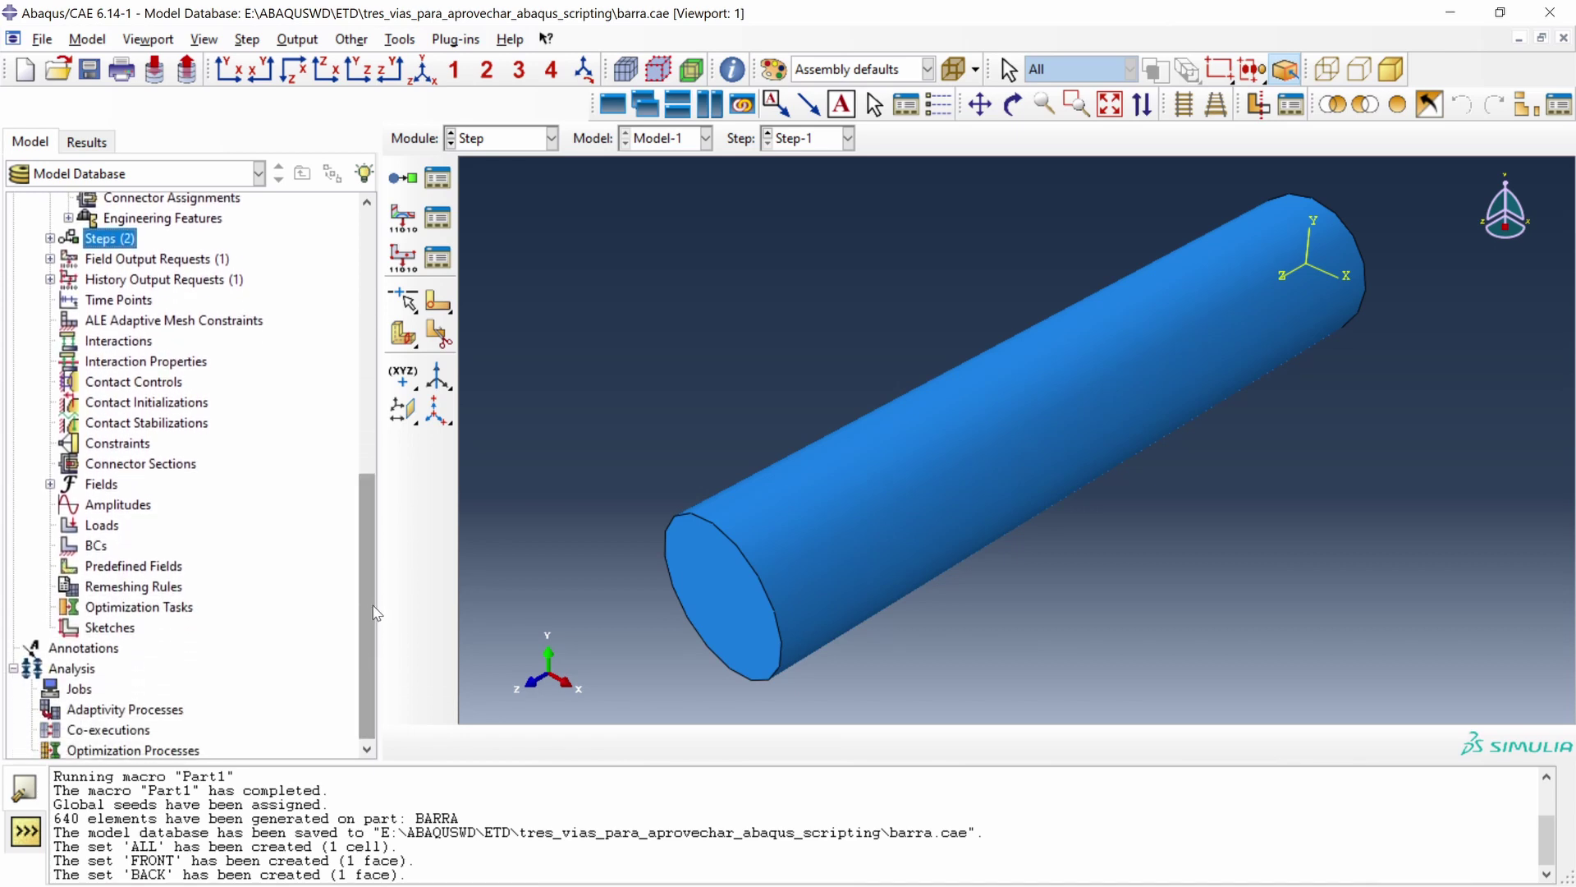
{"action": "double_click", "coordinate": [96, 547]}
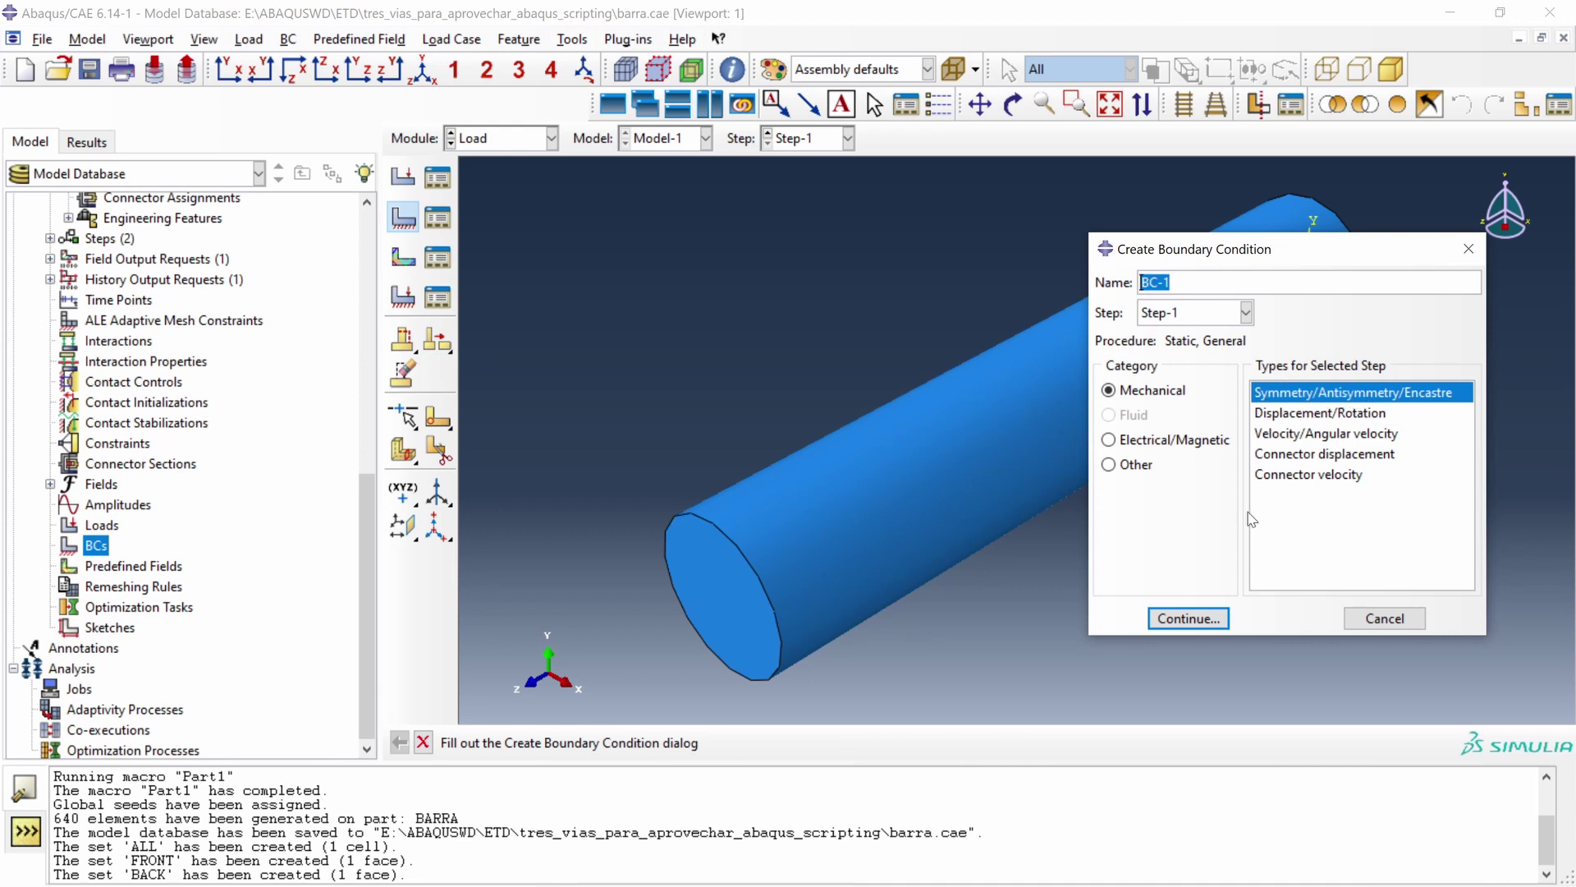
Create BC-1 as a PINNED support on set BARRA-1.BACK
{"action": "left_click", "coordinate": [1187, 619]}
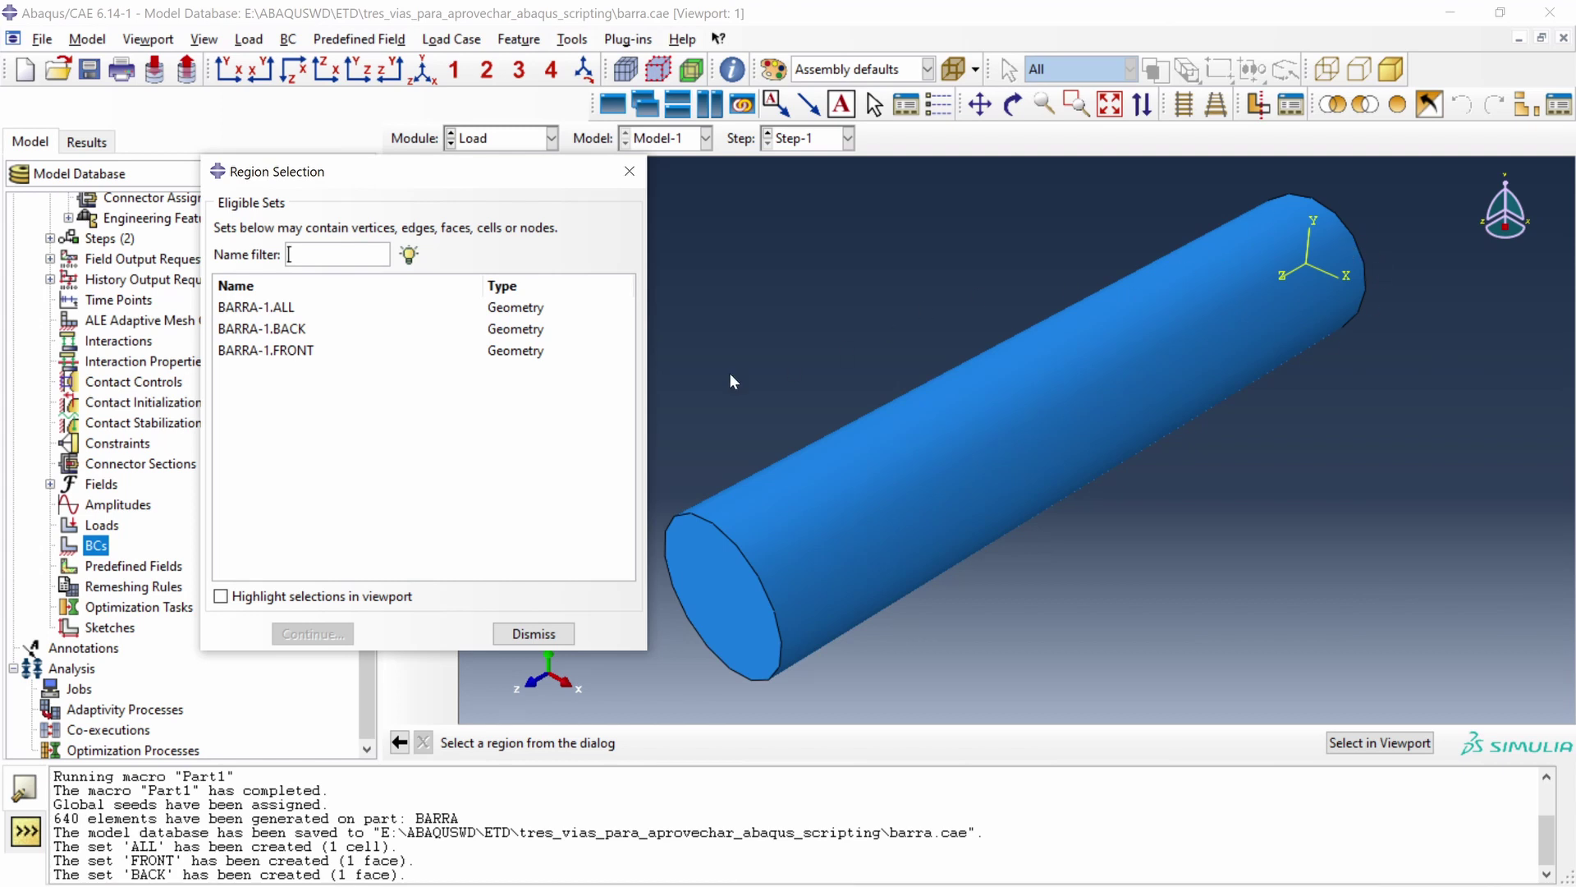
{"action": "left_click", "coordinate": [258, 330]}
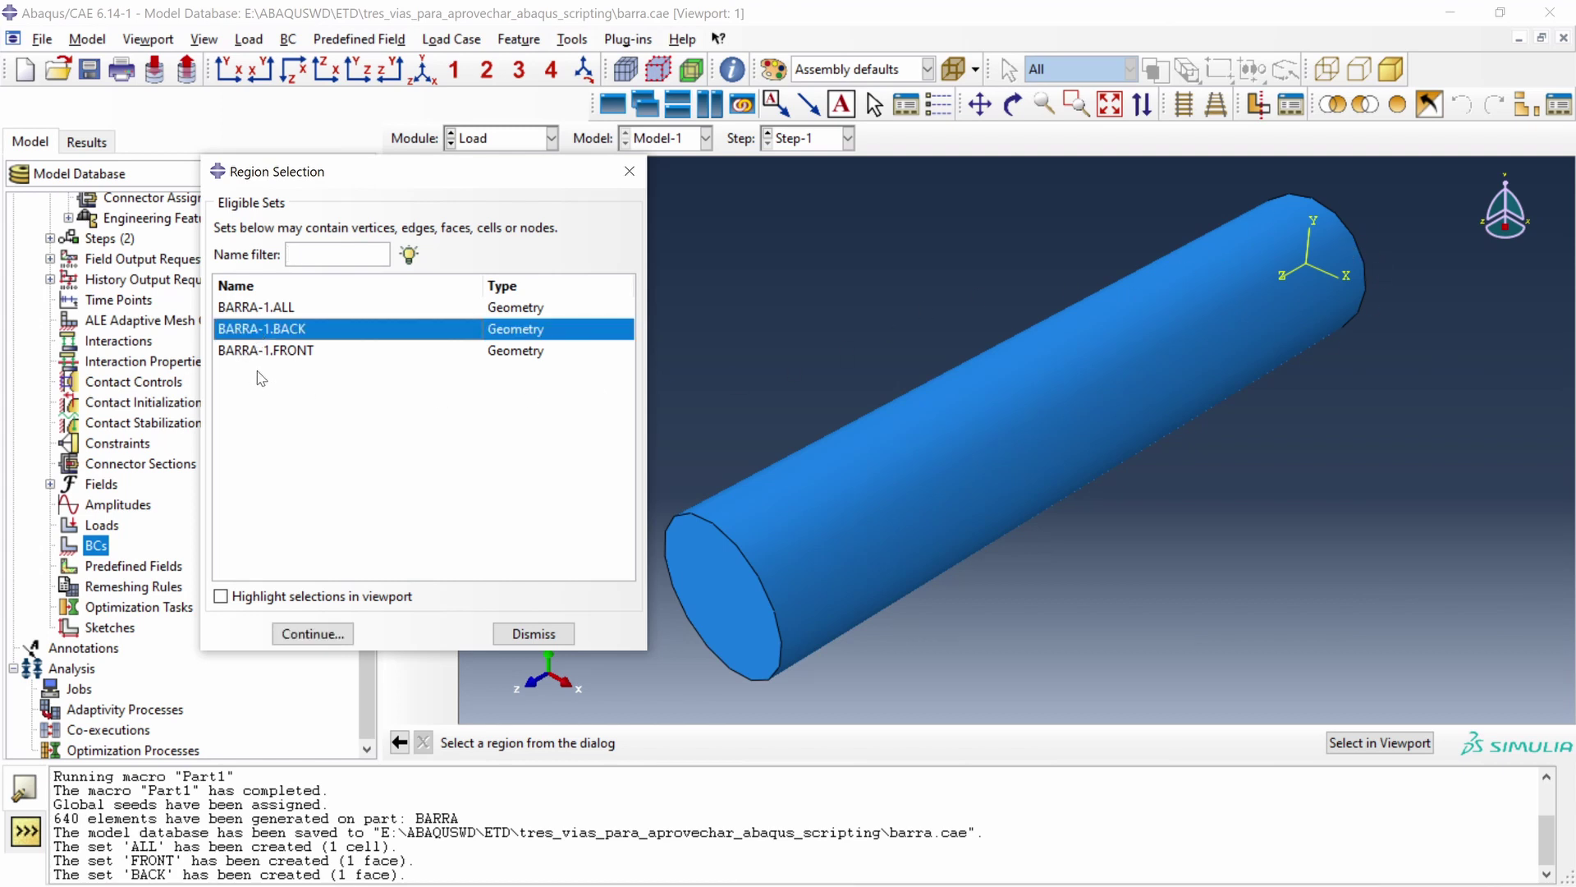
{"action": "left_click", "coordinate": [283, 596]}
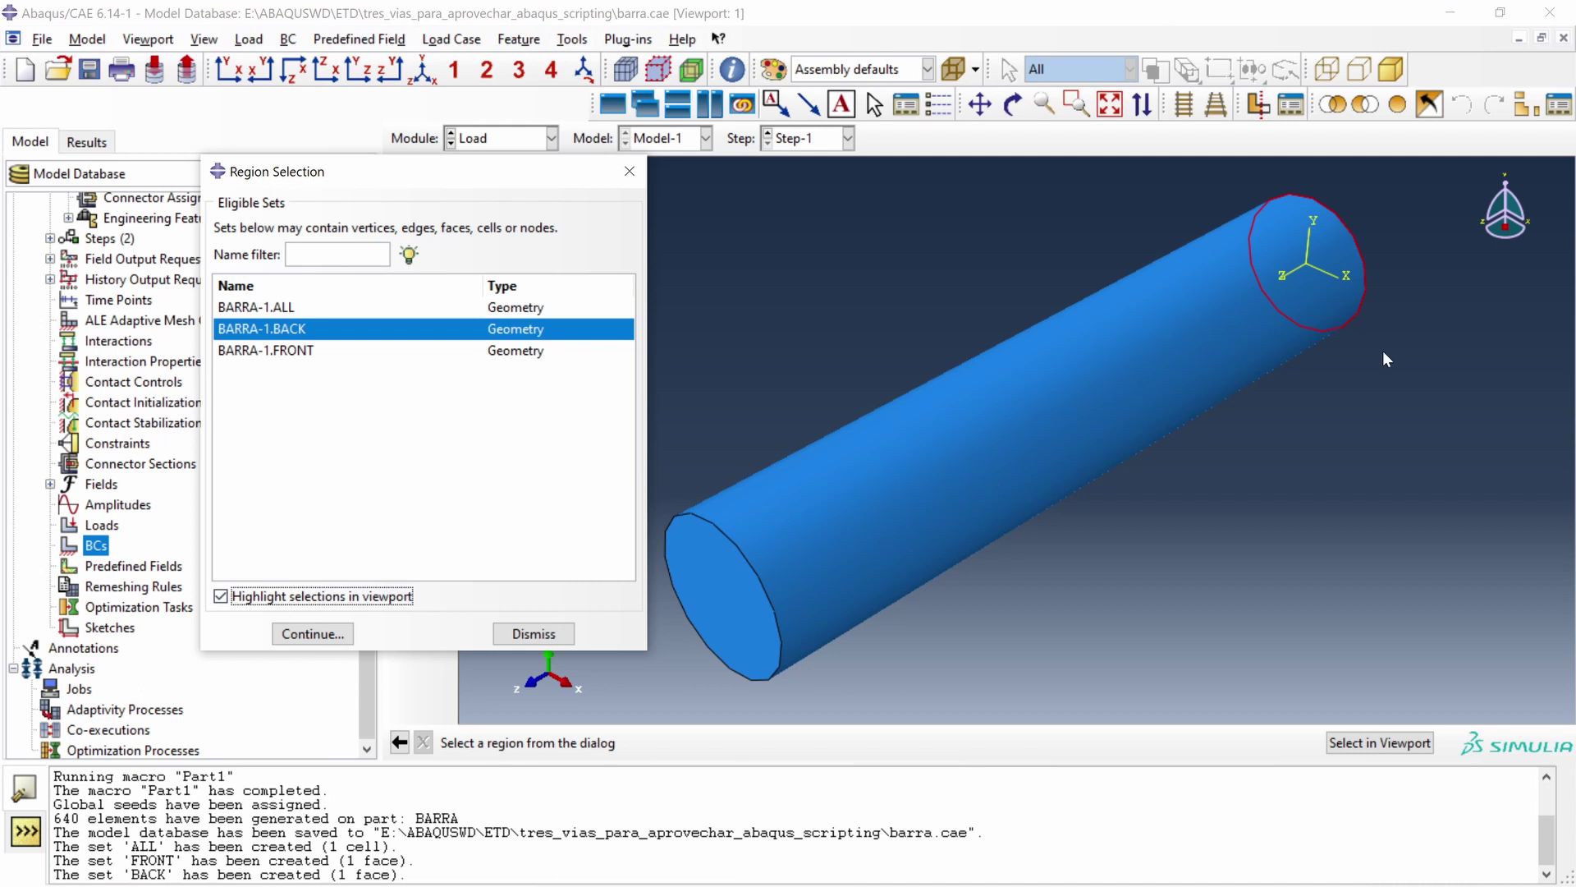
{"action": "left_click", "coordinate": [311, 633]}
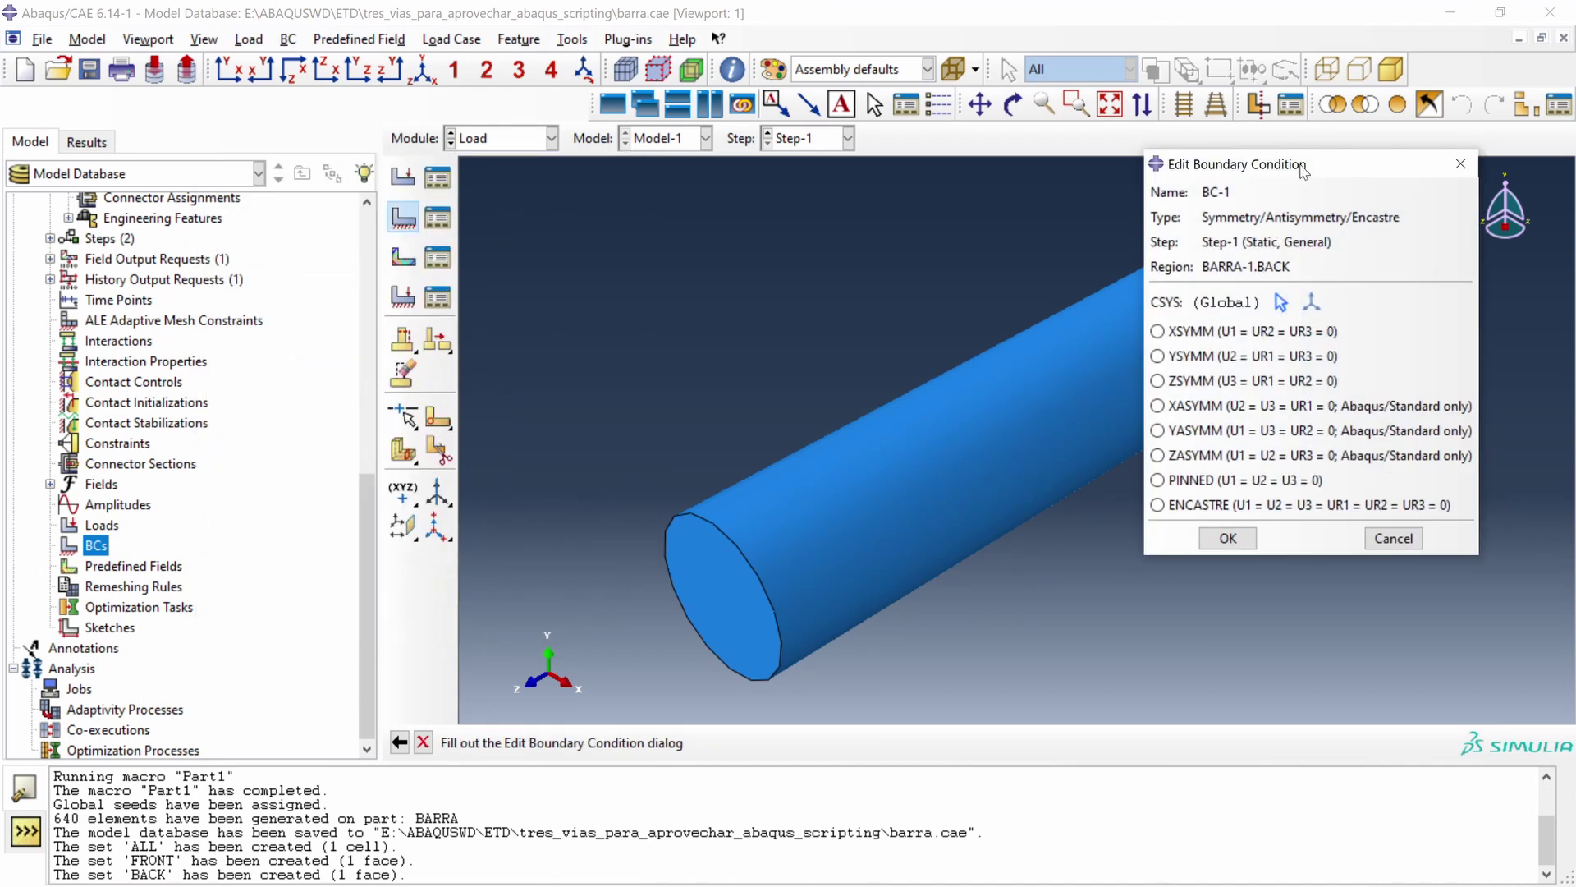
{"action": "left_click_drag", "start_coordinate": [1292, 172], "coordinate": [821, 204]}
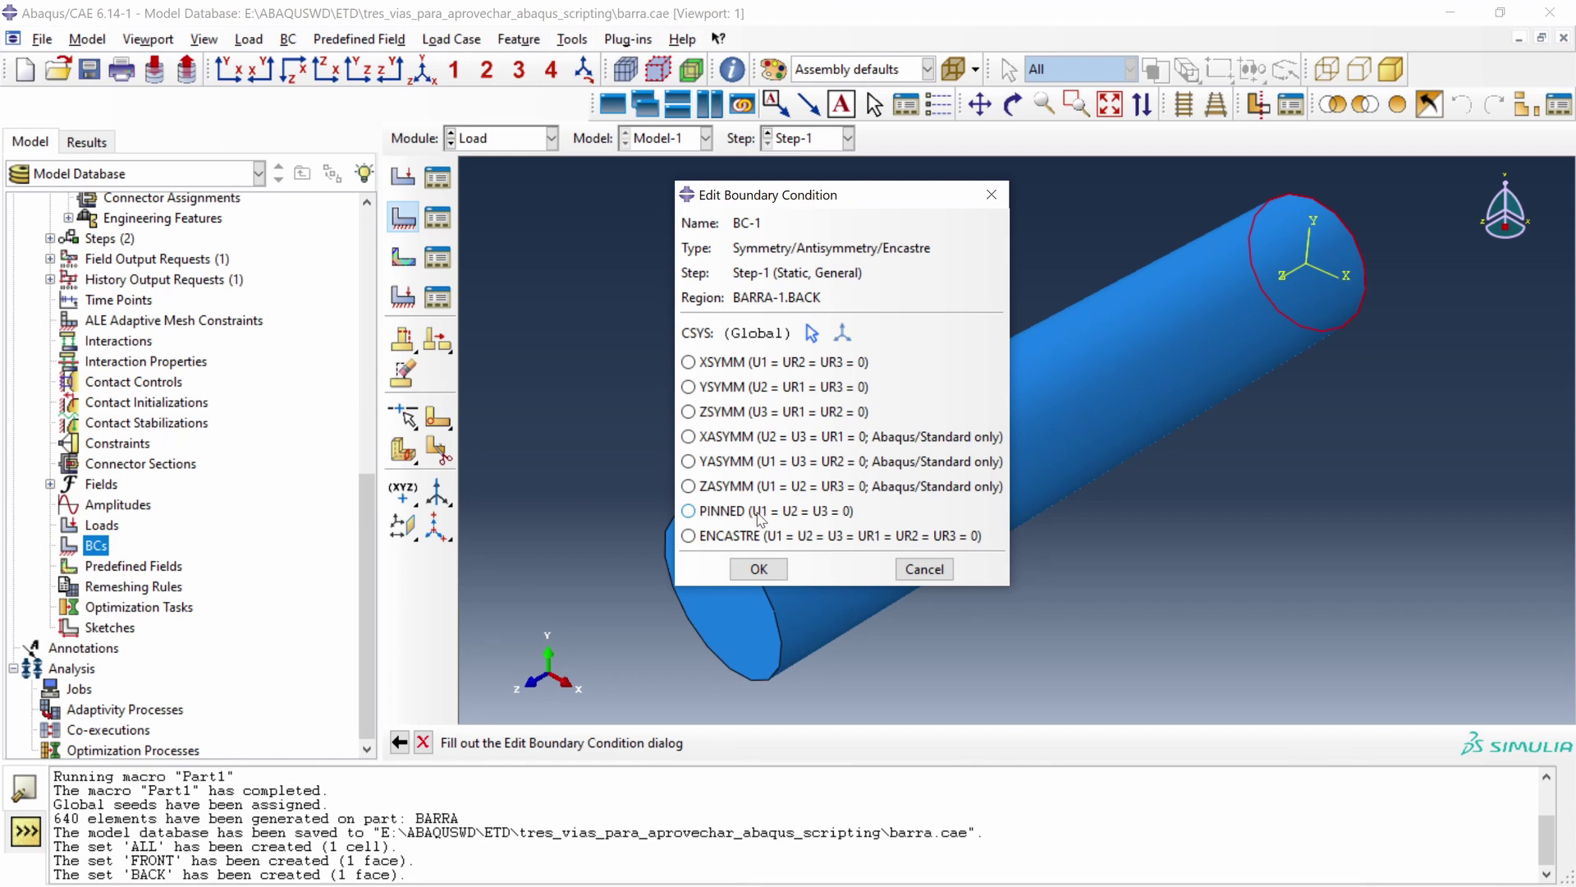
{"action": "left_click", "coordinate": [760, 515]}
{"action": "left_click", "coordinate": [759, 568]}
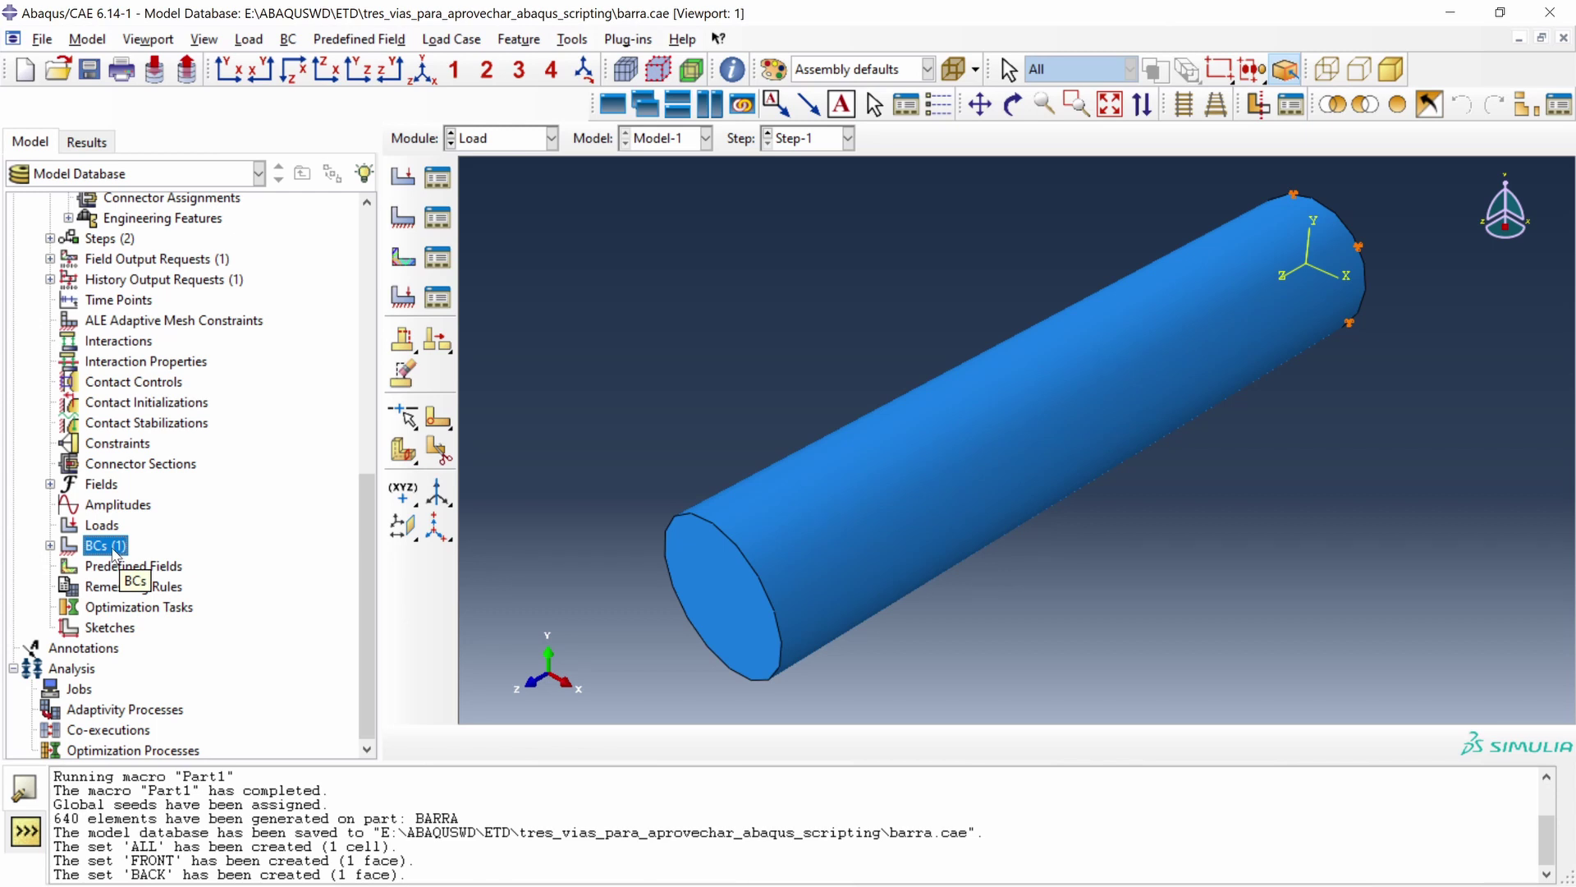
Create displacement condition BC-2 in Step-1 prescribing U3 = 1 on the BARRA-1.FRONT face
{"action": "double_click", "coordinate": [112, 554]}
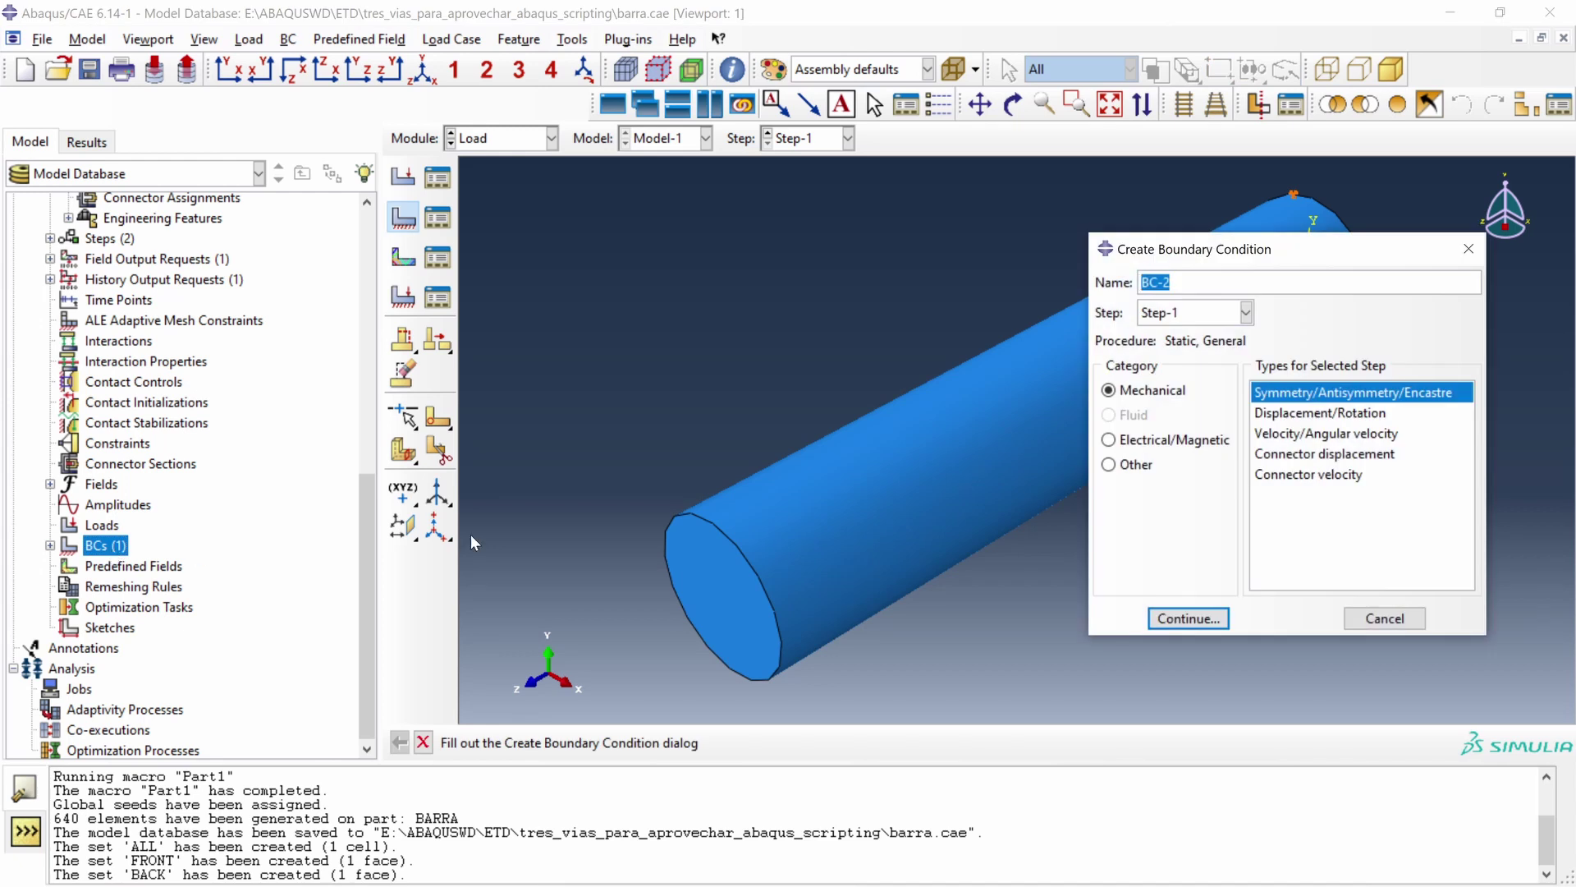
{"action": "left_click", "coordinate": [1339, 416]}
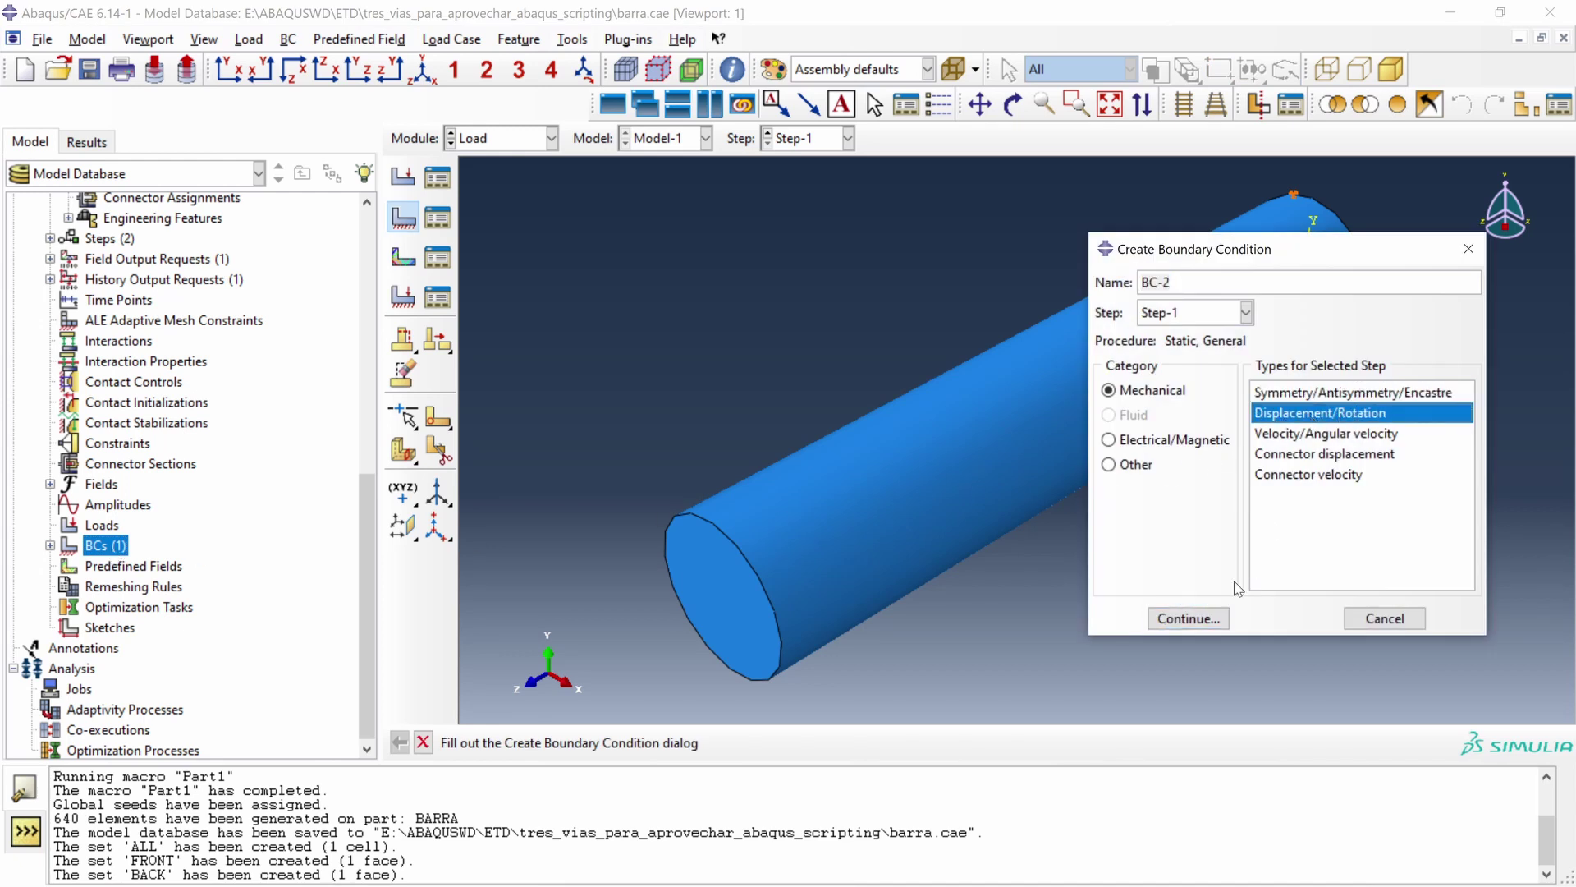
{"action": "left_click", "coordinate": [1189, 619]}
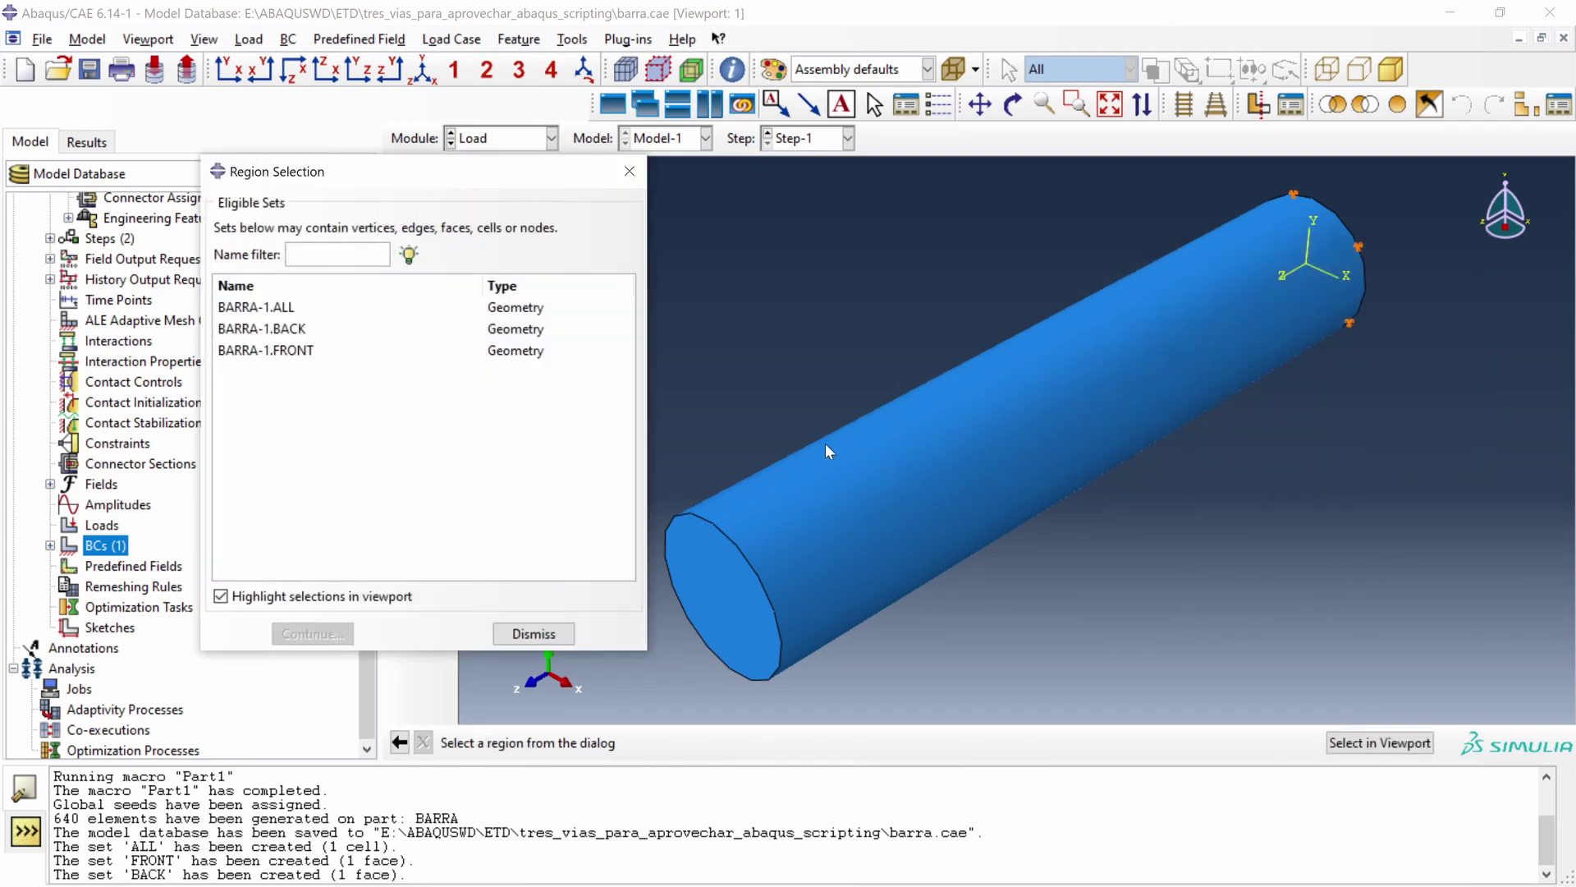
{"action": "left_click", "coordinate": [288, 354]}
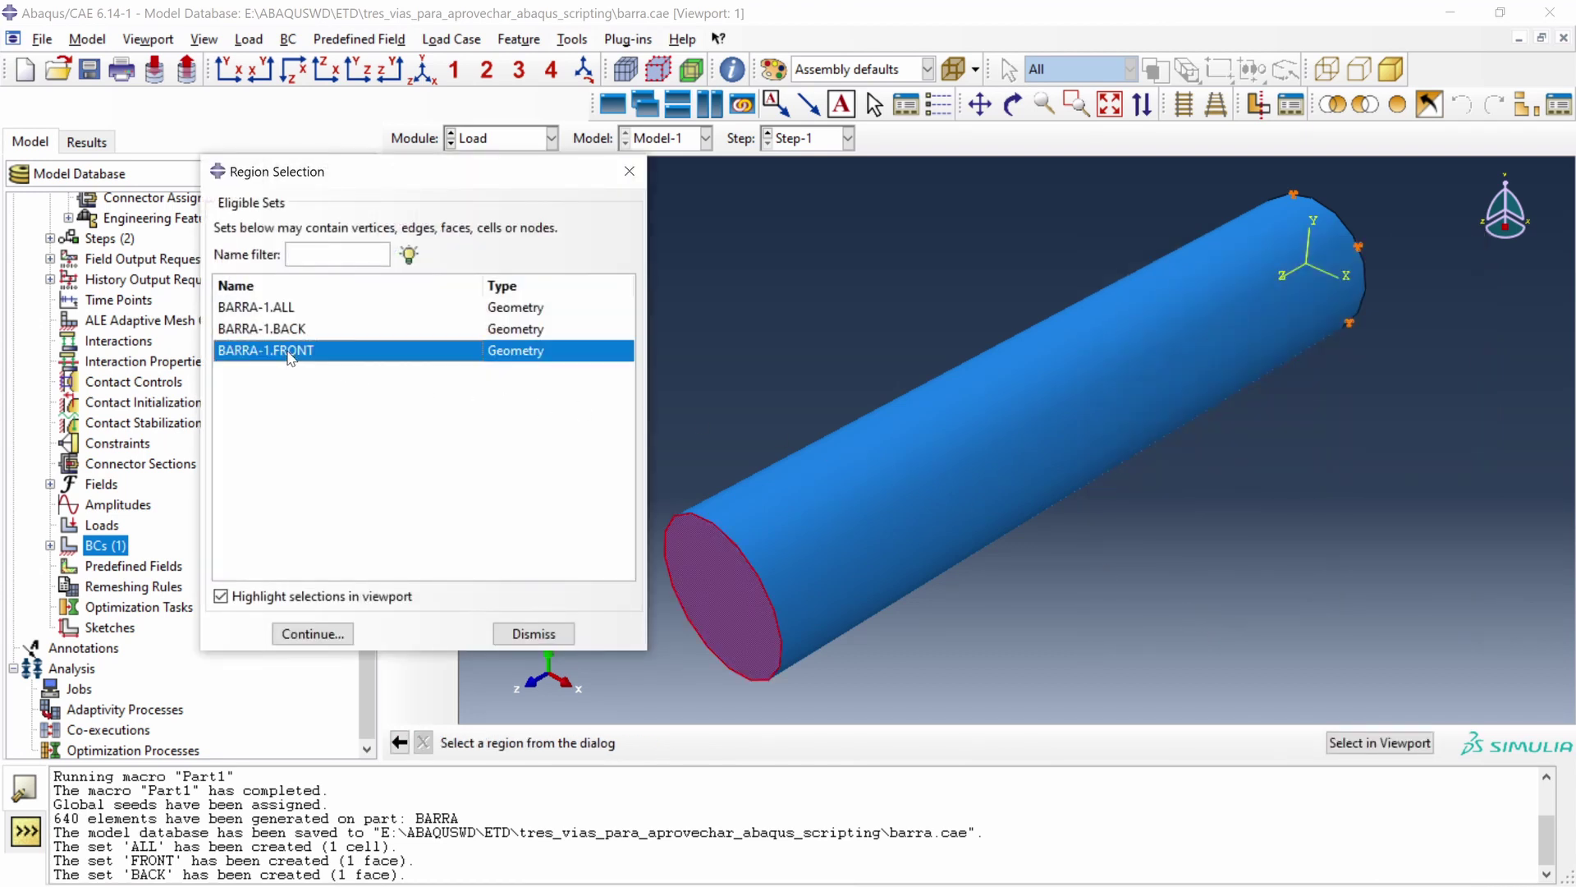
{"action": "left_click", "coordinate": [311, 633]}
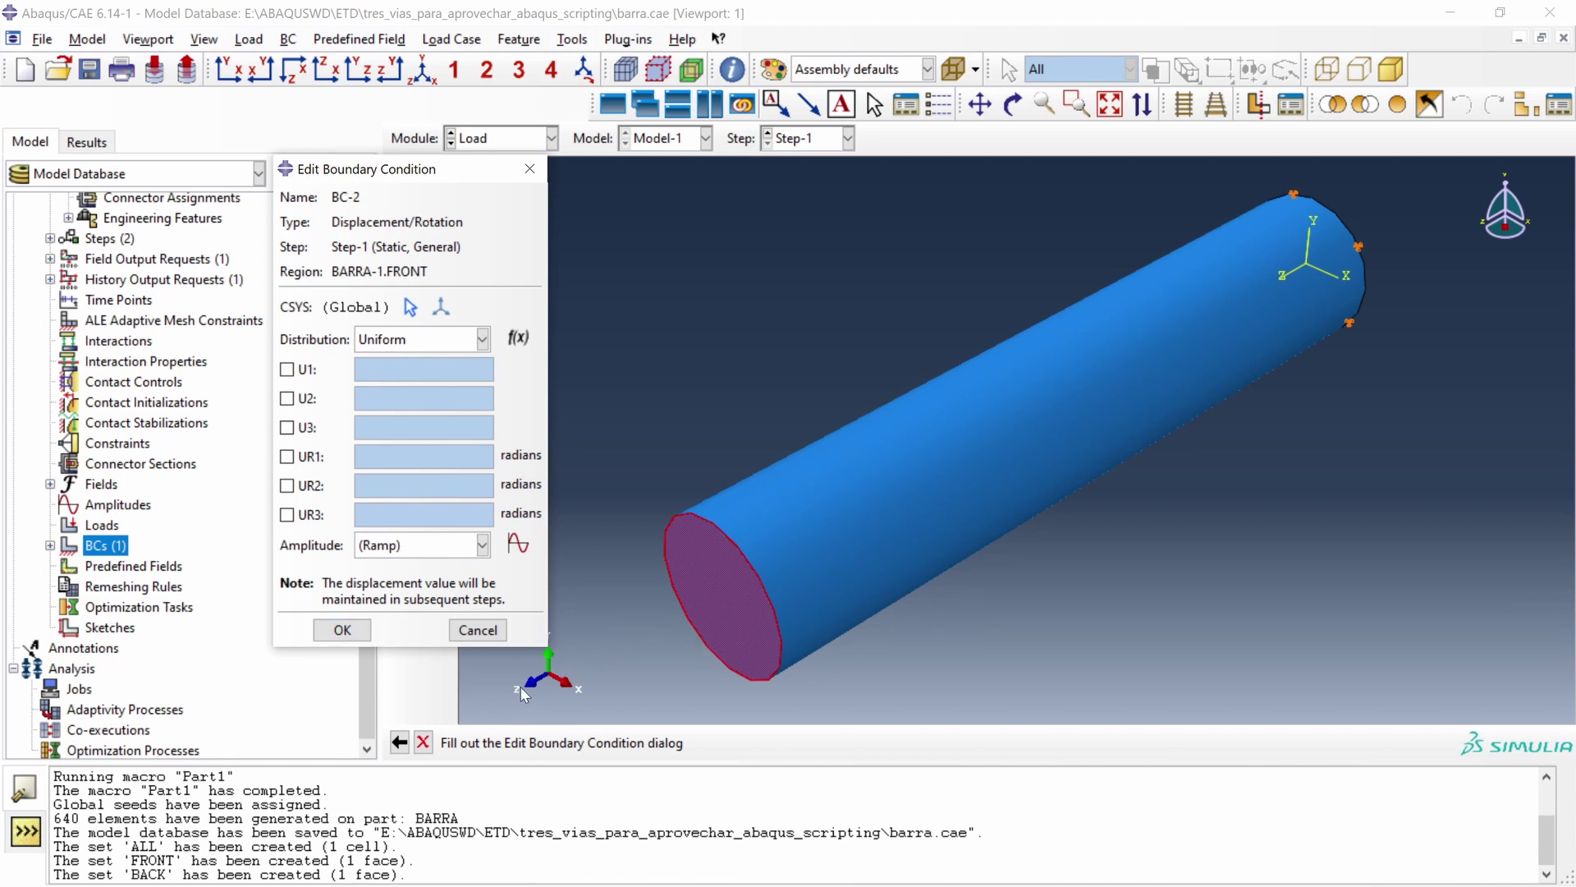
{"action": "left_click", "coordinate": [308, 436]}
{"action": "type", "text": "1"}
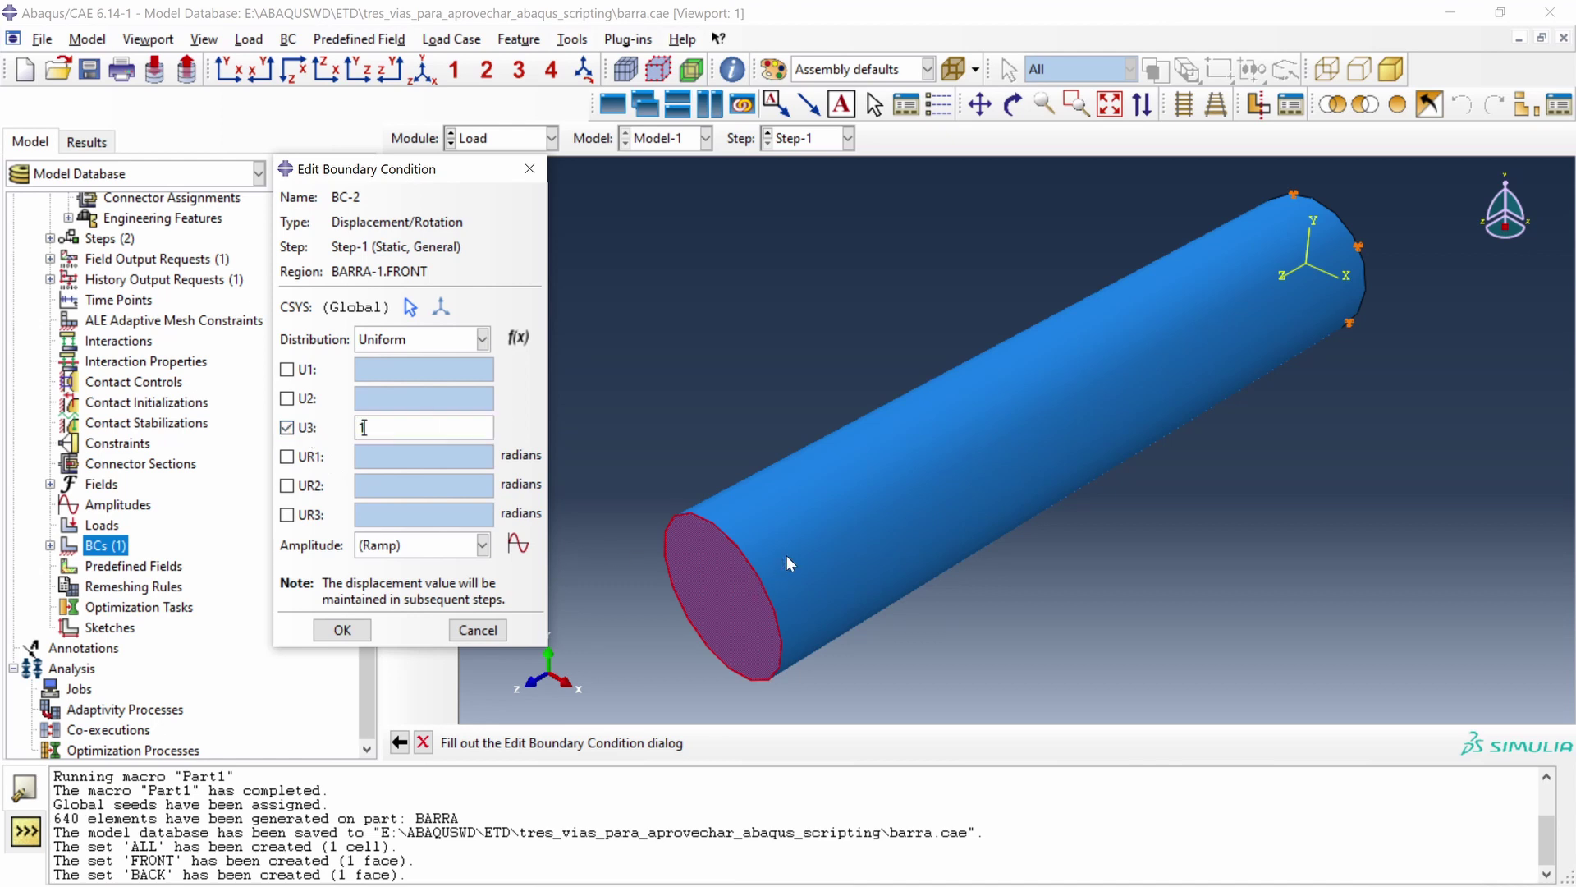
{"action": "left_click", "coordinate": [342, 631]}
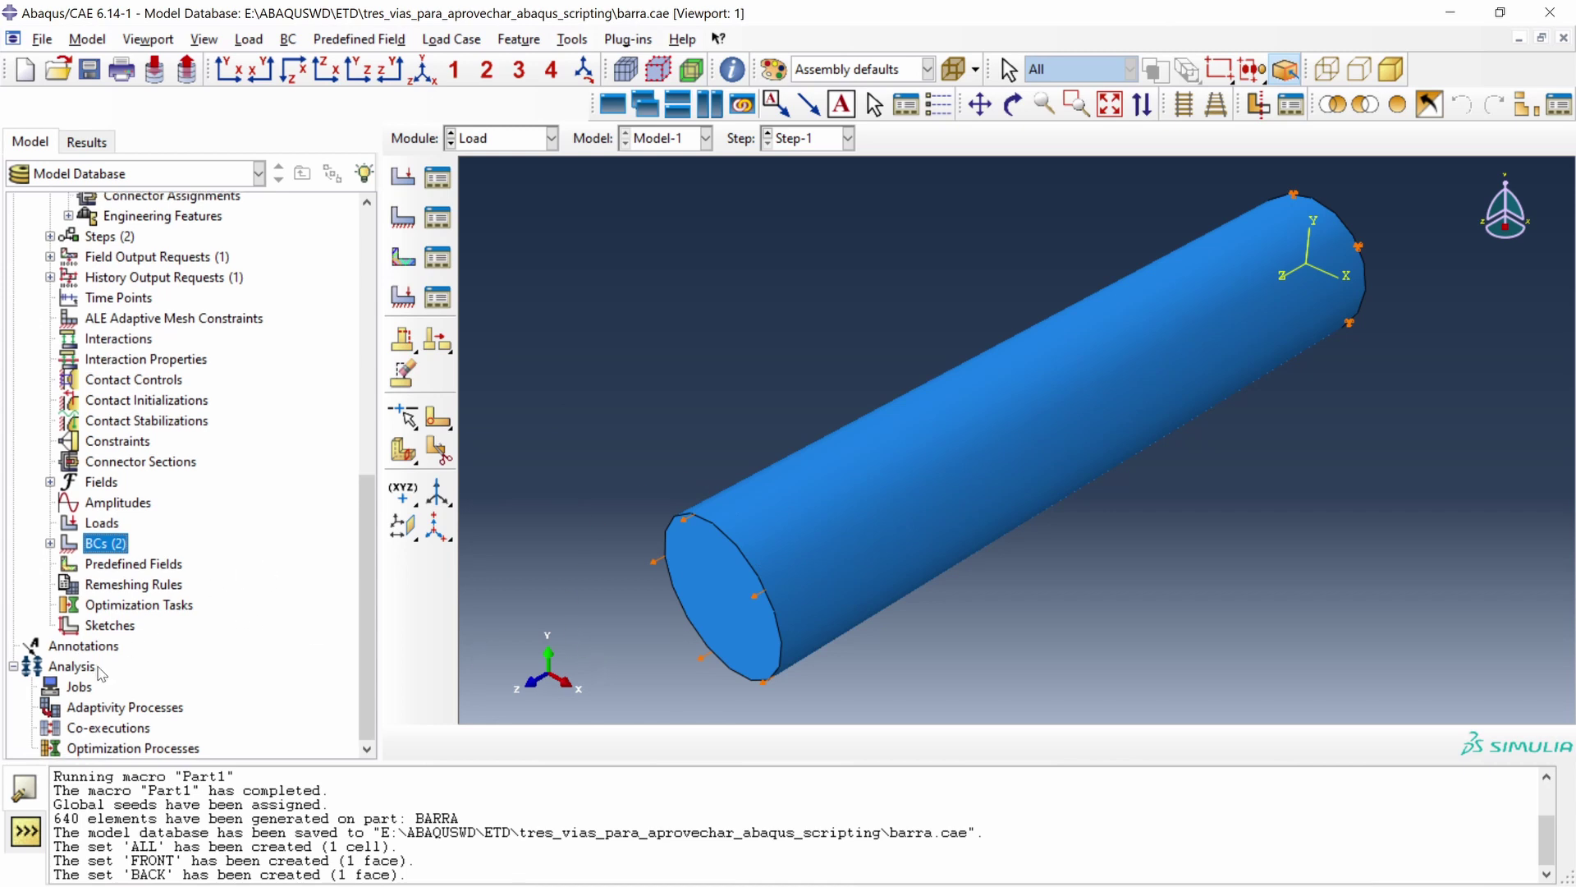
Create Job-1 for Model-1 with the default job settings
{"action": "double_click", "coordinate": [78, 688]}
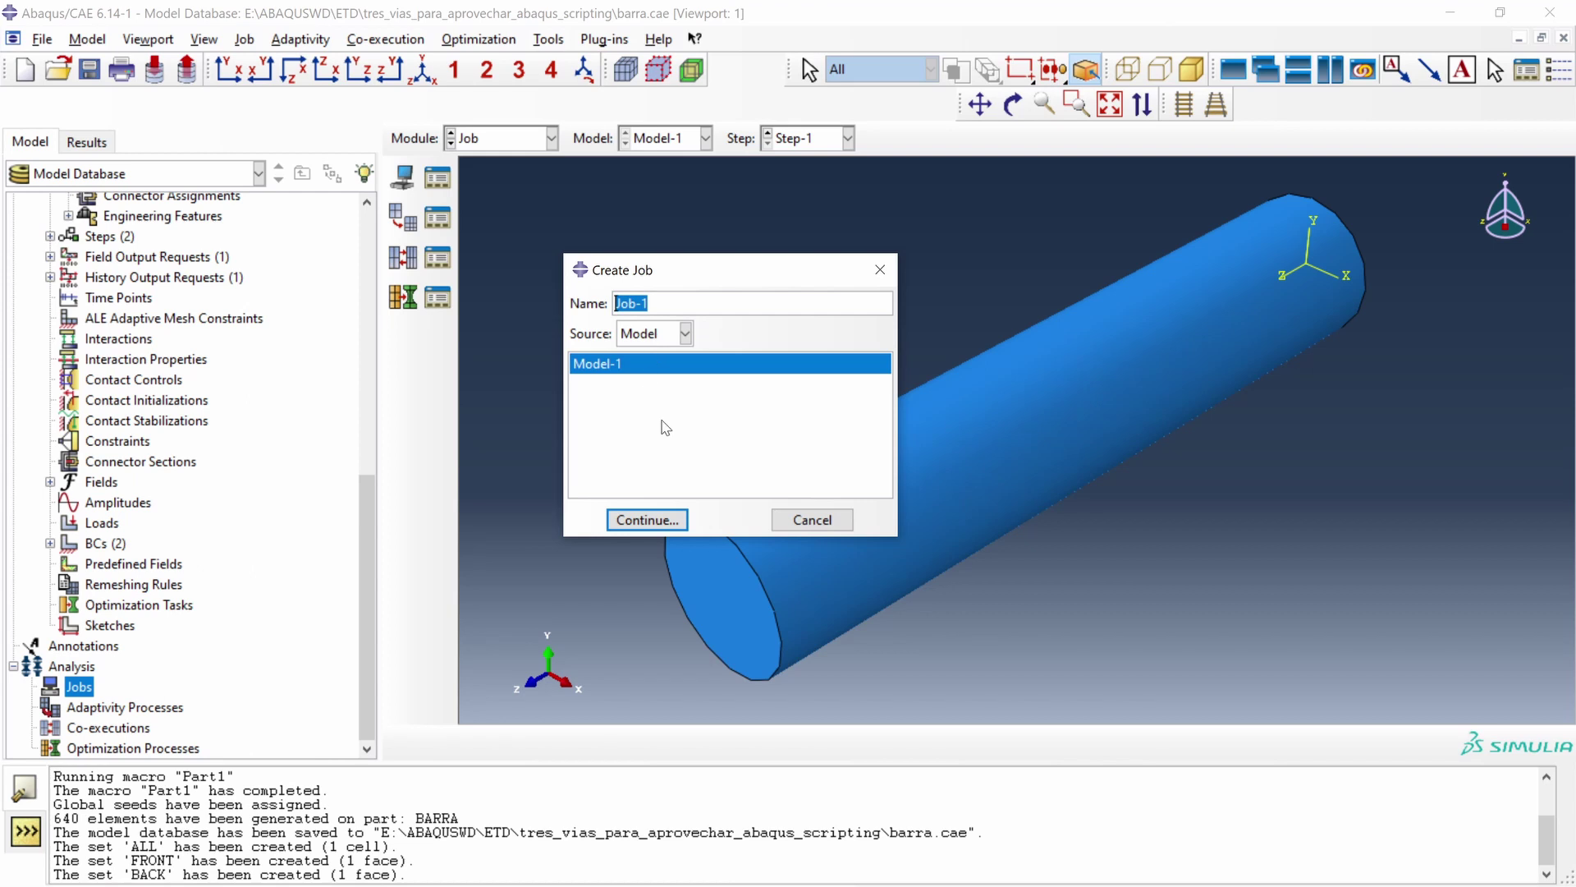
{"action": "left_click", "coordinate": [667, 520]}
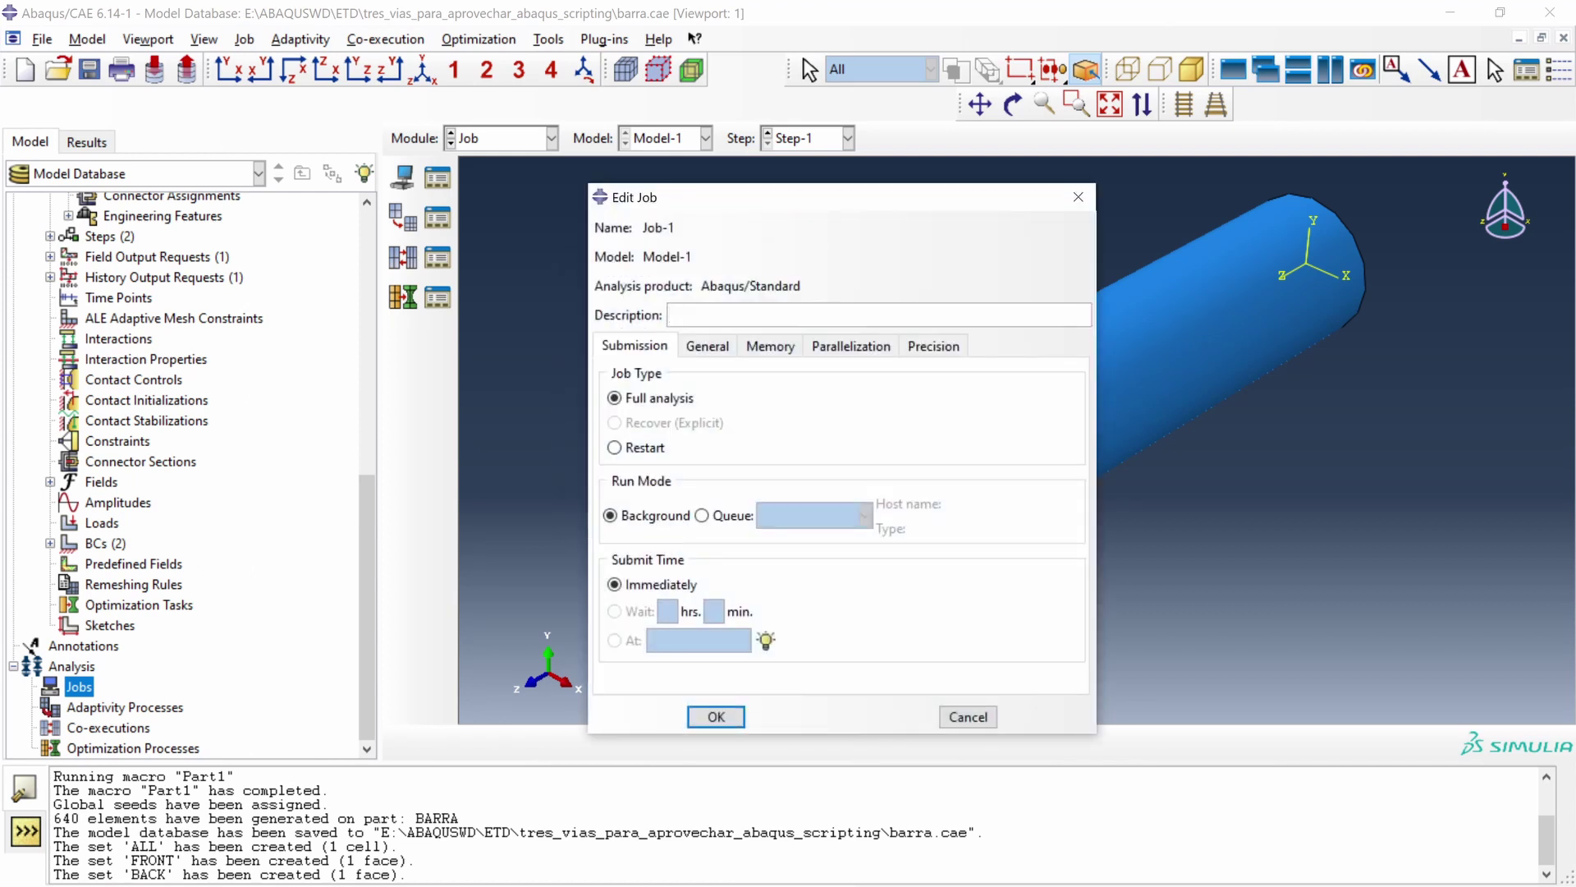
{"action": "left_click", "coordinate": [719, 714]}
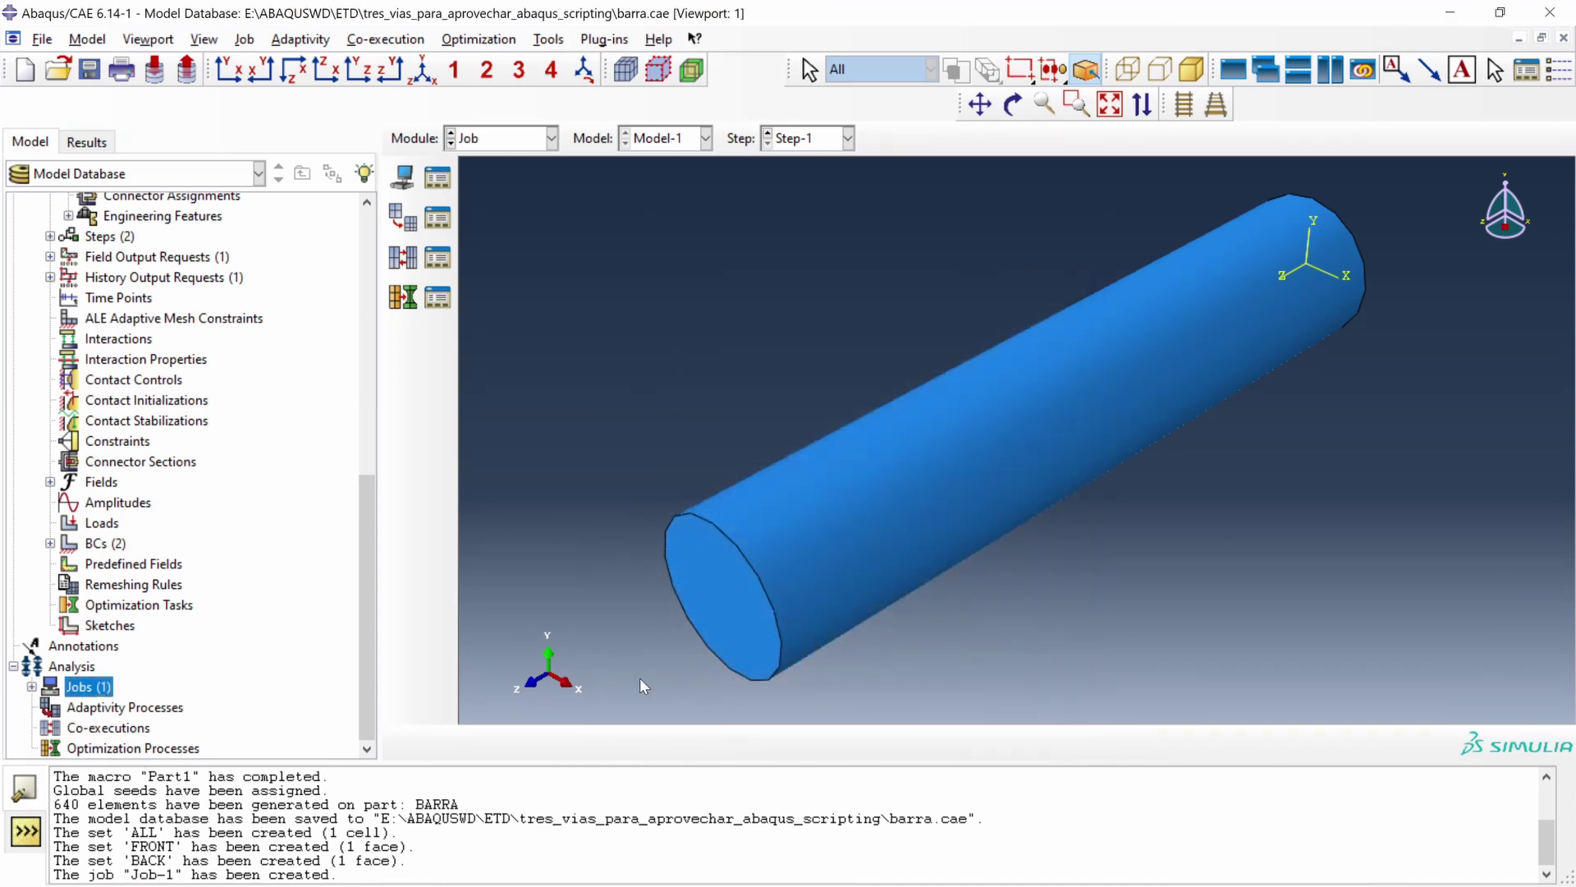
Show Job-1 in the model tree and save the model database to barra.cae
{"action": "left_click", "coordinate": [31, 687]}
{"action": "left_click", "coordinate": [90, 711]}
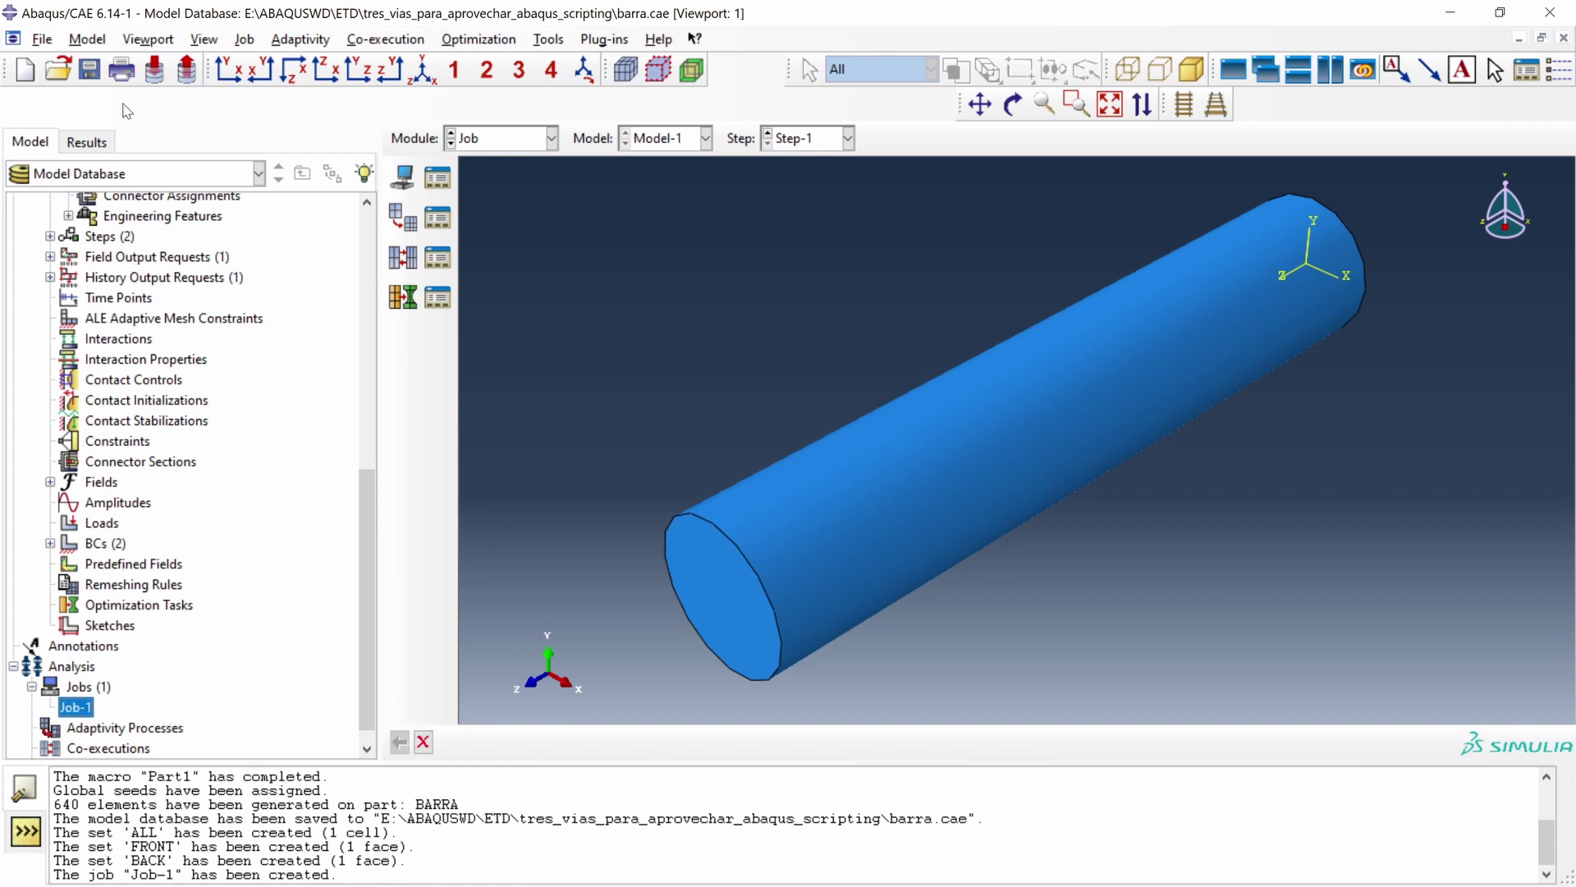
{"action": "left_click", "coordinate": [96, 75]}
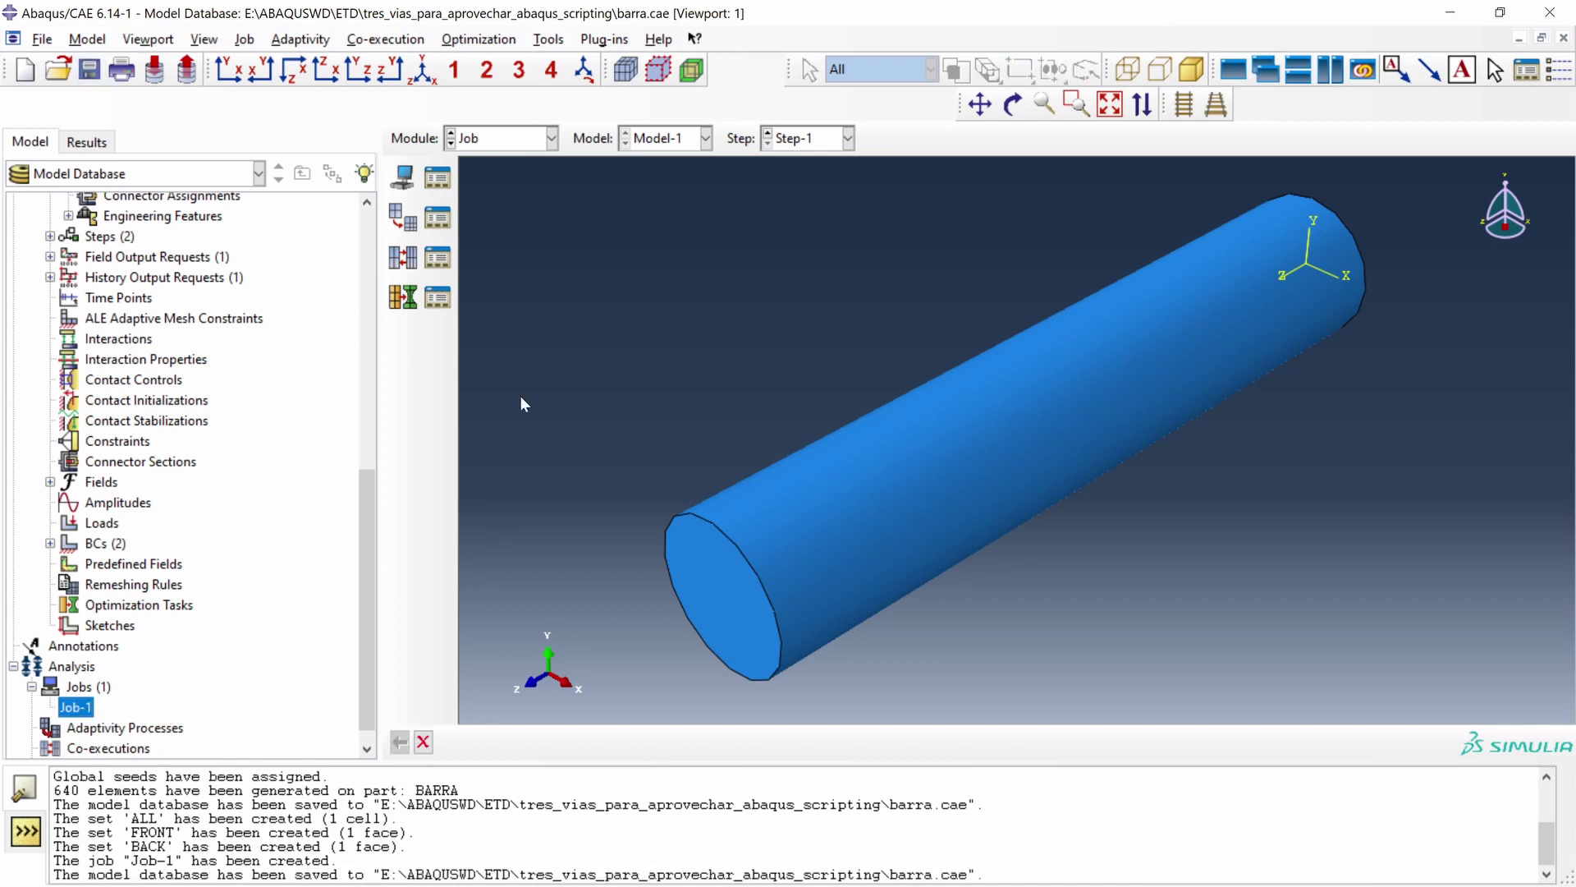
Reload the updated barra.jnl and highlight its material, section and set definitions
{"action": "key", "text": "alt+Tab"}
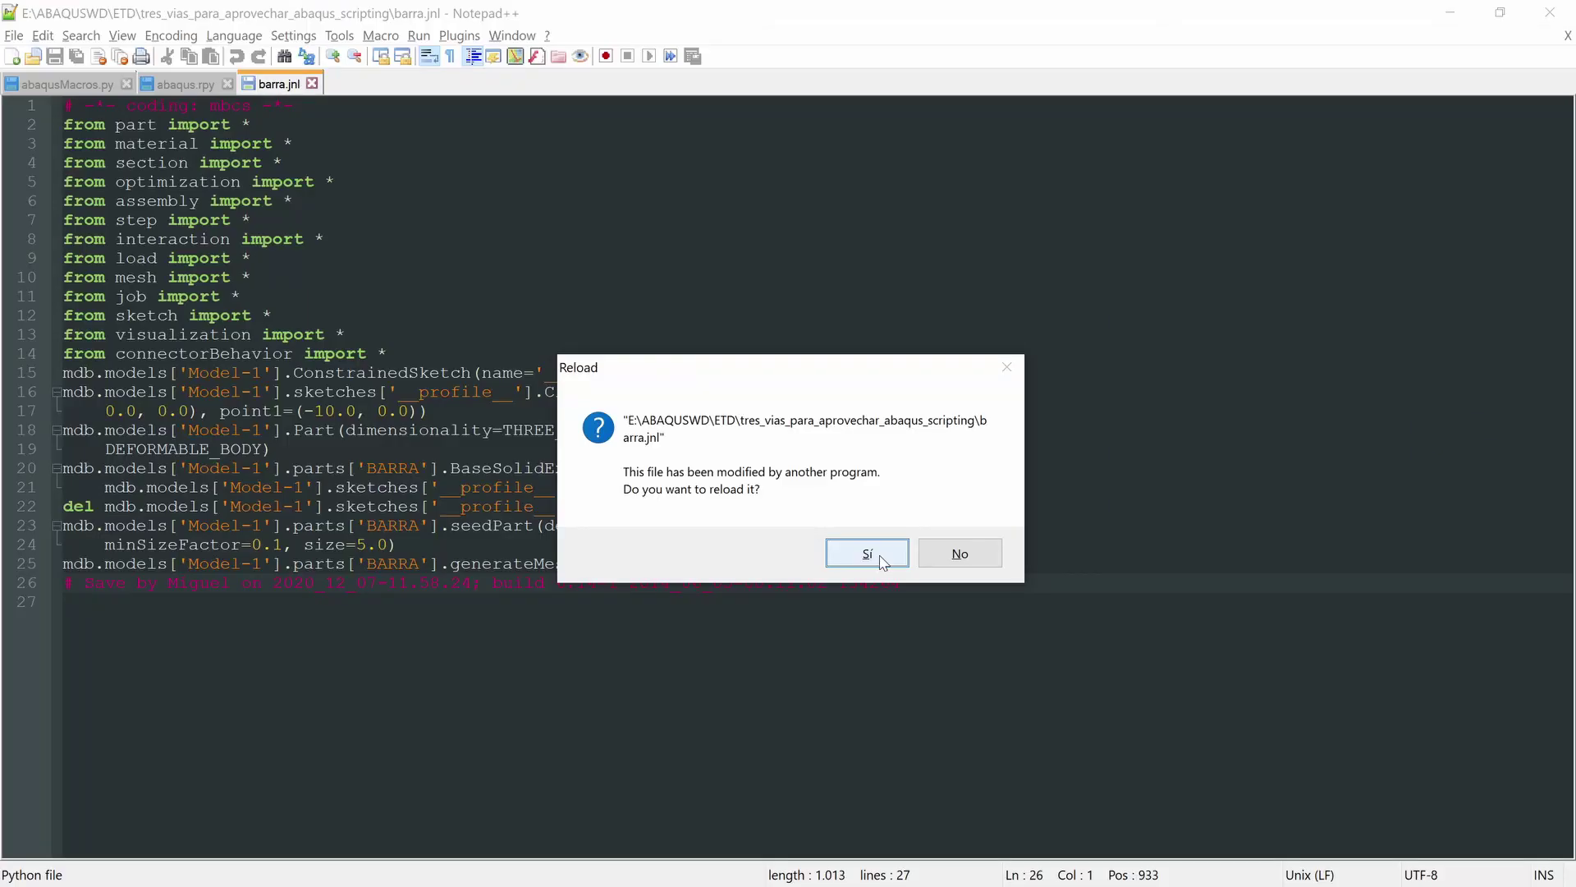
{"action": "left_click", "coordinate": [867, 554]}
{"action": "scroll", "coordinate": [882, 563], "scroll_direction": "down", "scroll_amount": 3}
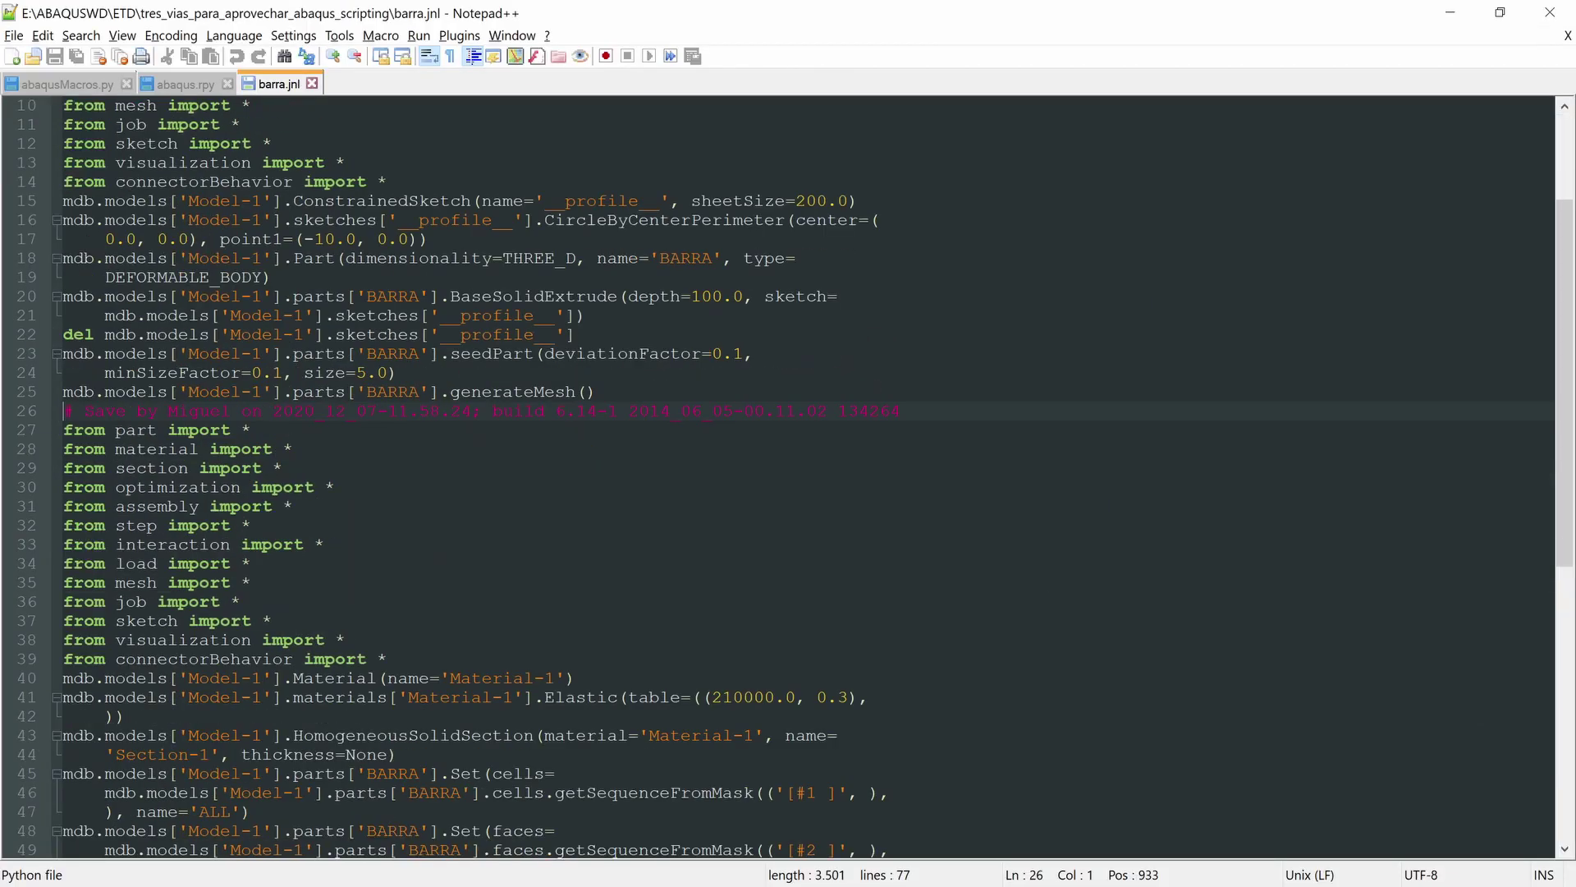
{"action": "scroll", "coordinate": [882, 562], "scroll_direction": "down", "scroll_amount": 3}
{"action": "scroll", "coordinate": [882, 563], "scroll_direction": "down", "scroll_amount": 2}
{"action": "scroll", "coordinate": [881, 563], "scroll_direction": "down", "scroll_amount": 1}
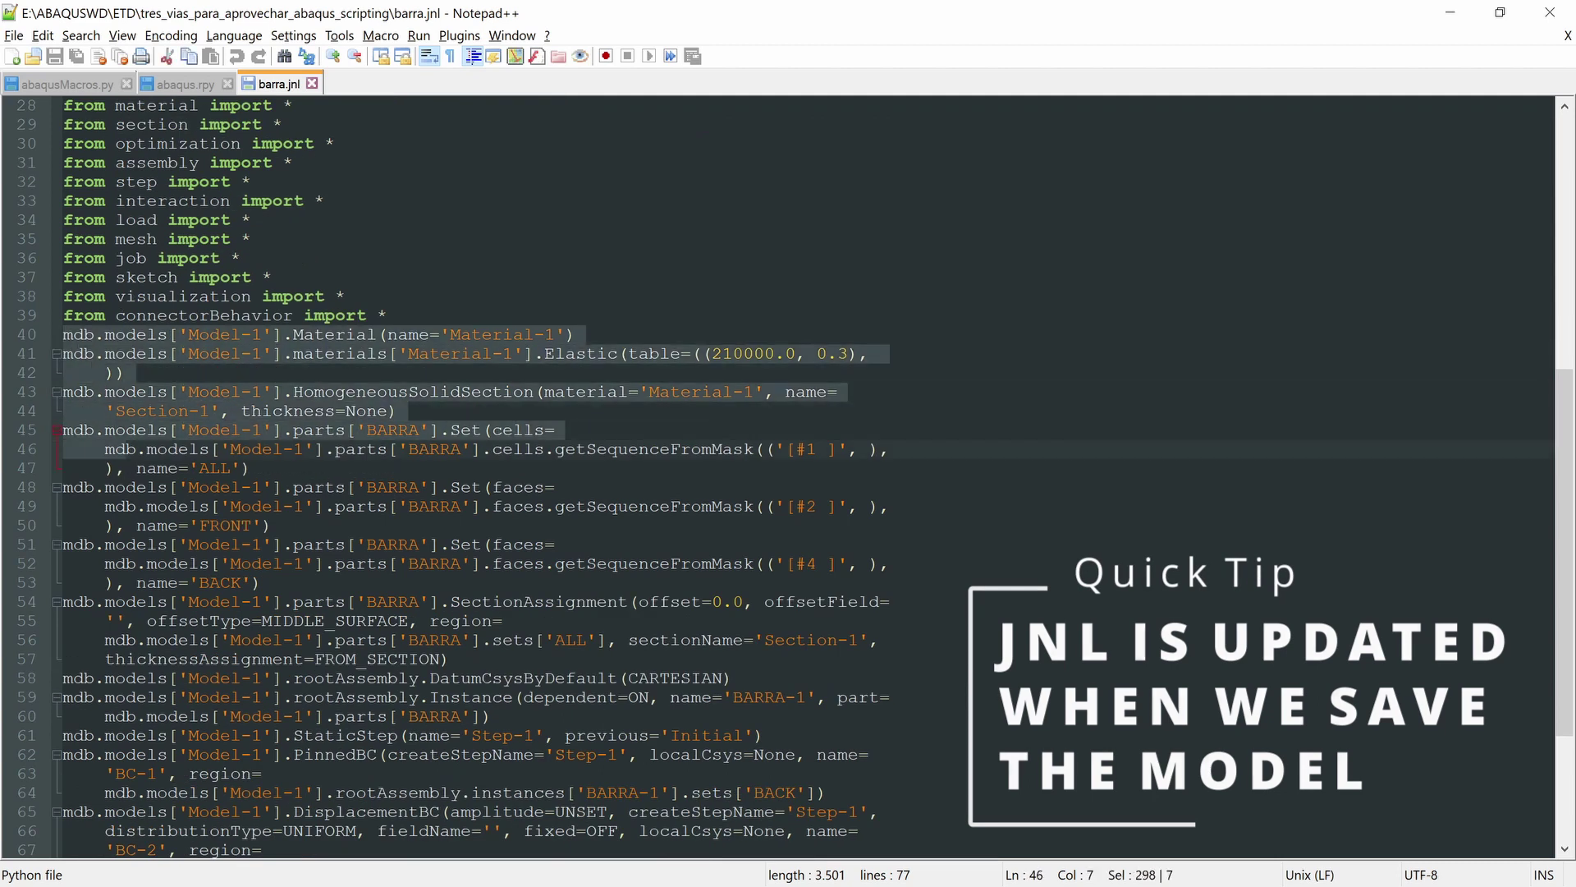
{"action": "left_click_drag", "start_coordinate": [63, 334], "coordinate": [125, 373]}
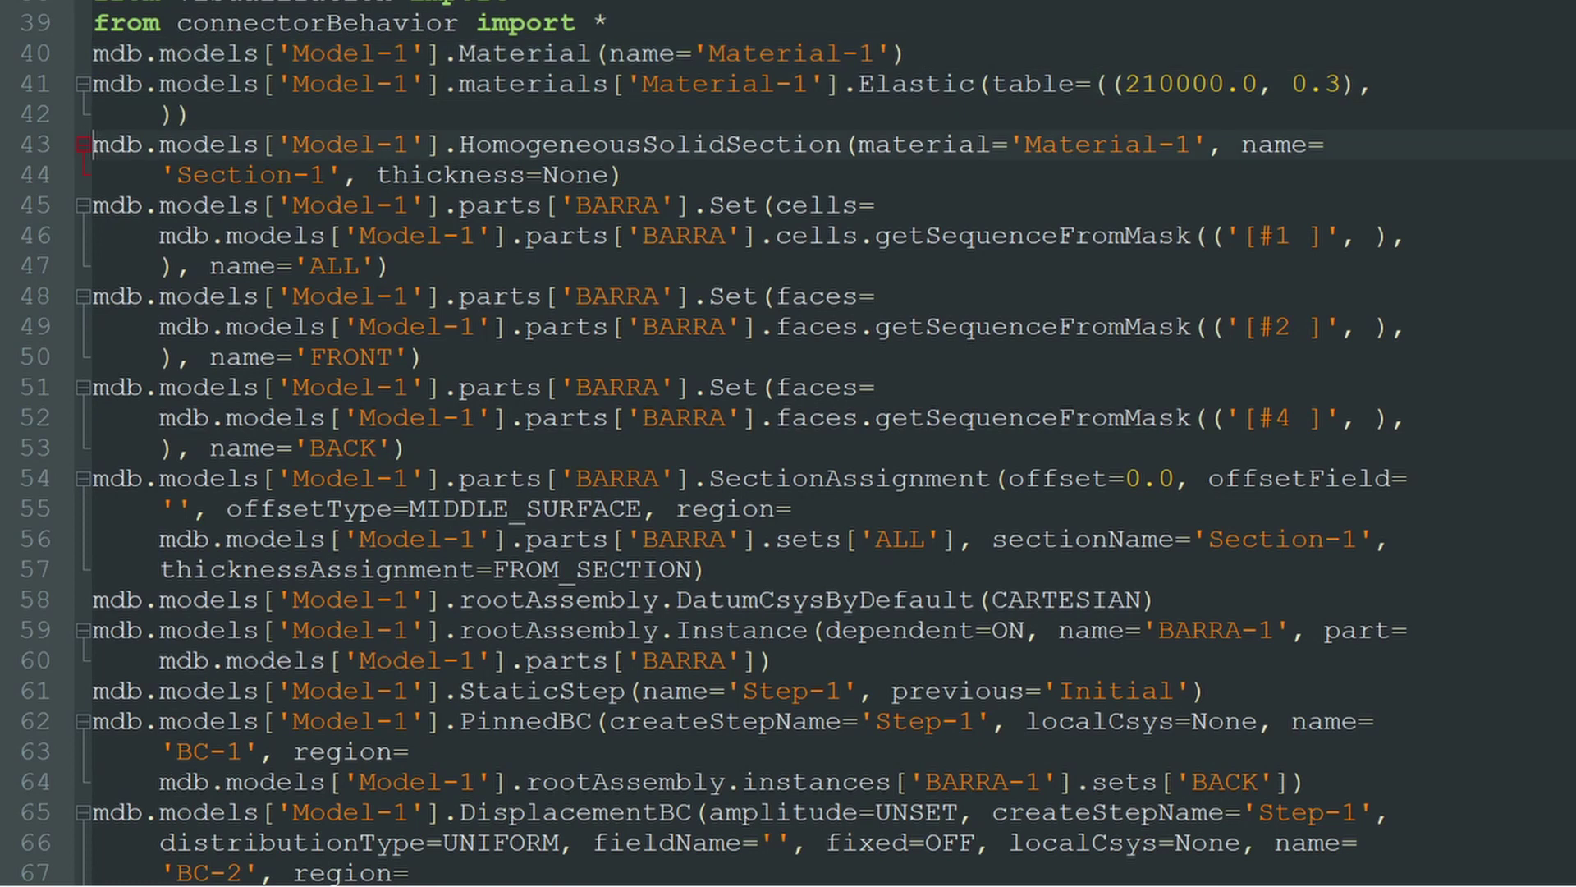
{"action": "left_click_drag", "start_coordinate": [50, 144], "coordinate": [270, 160]}
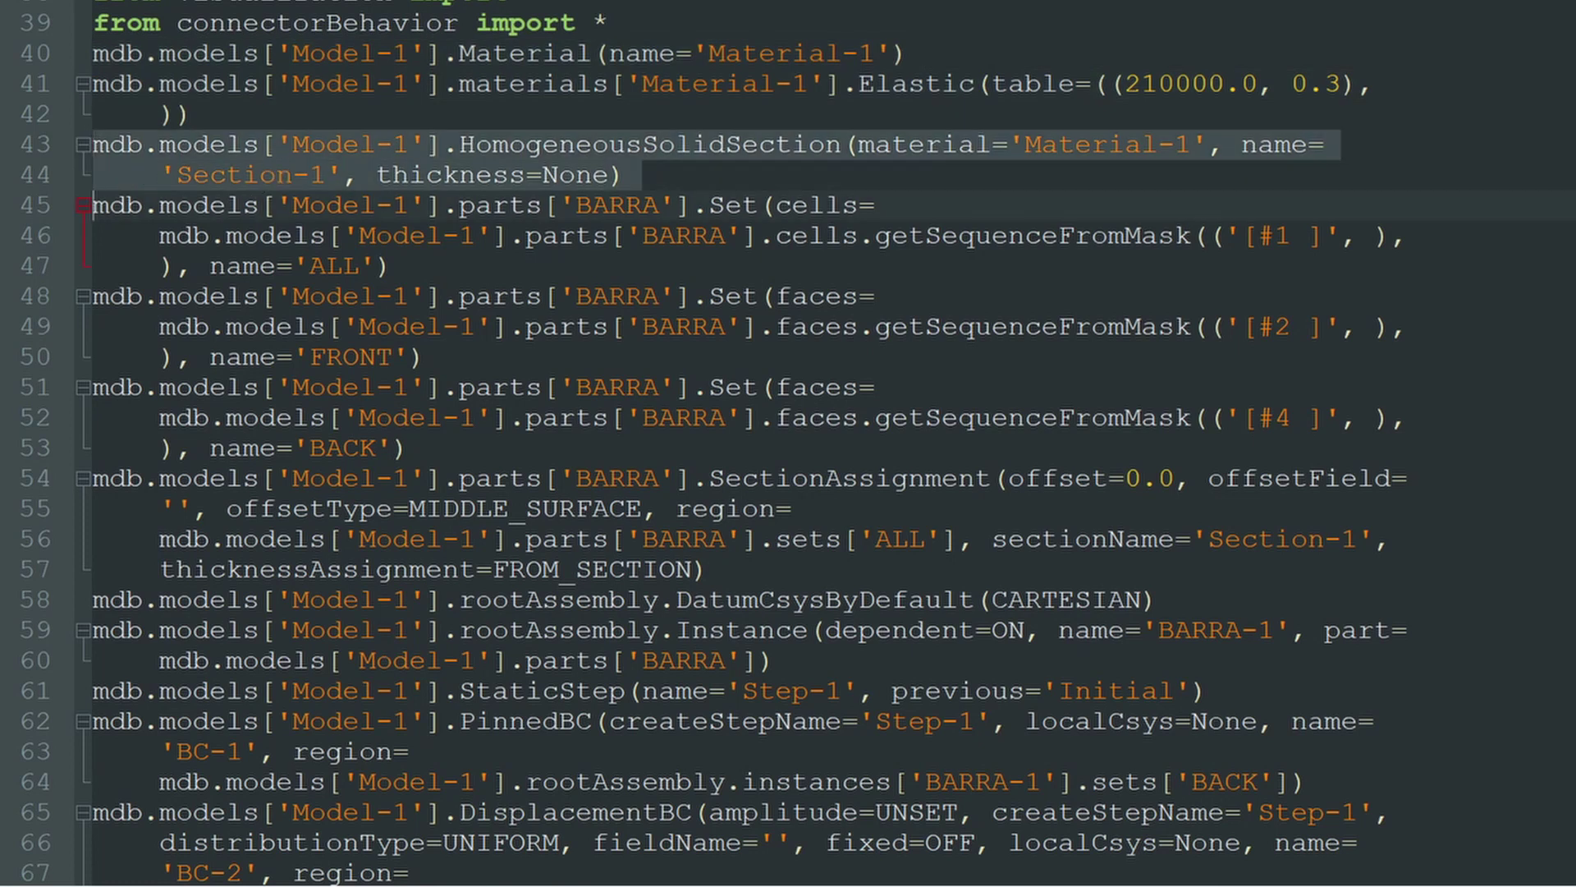
{"action": "left_click_drag", "start_coordinate": [50, 204], "coordinate": [50, 478]}
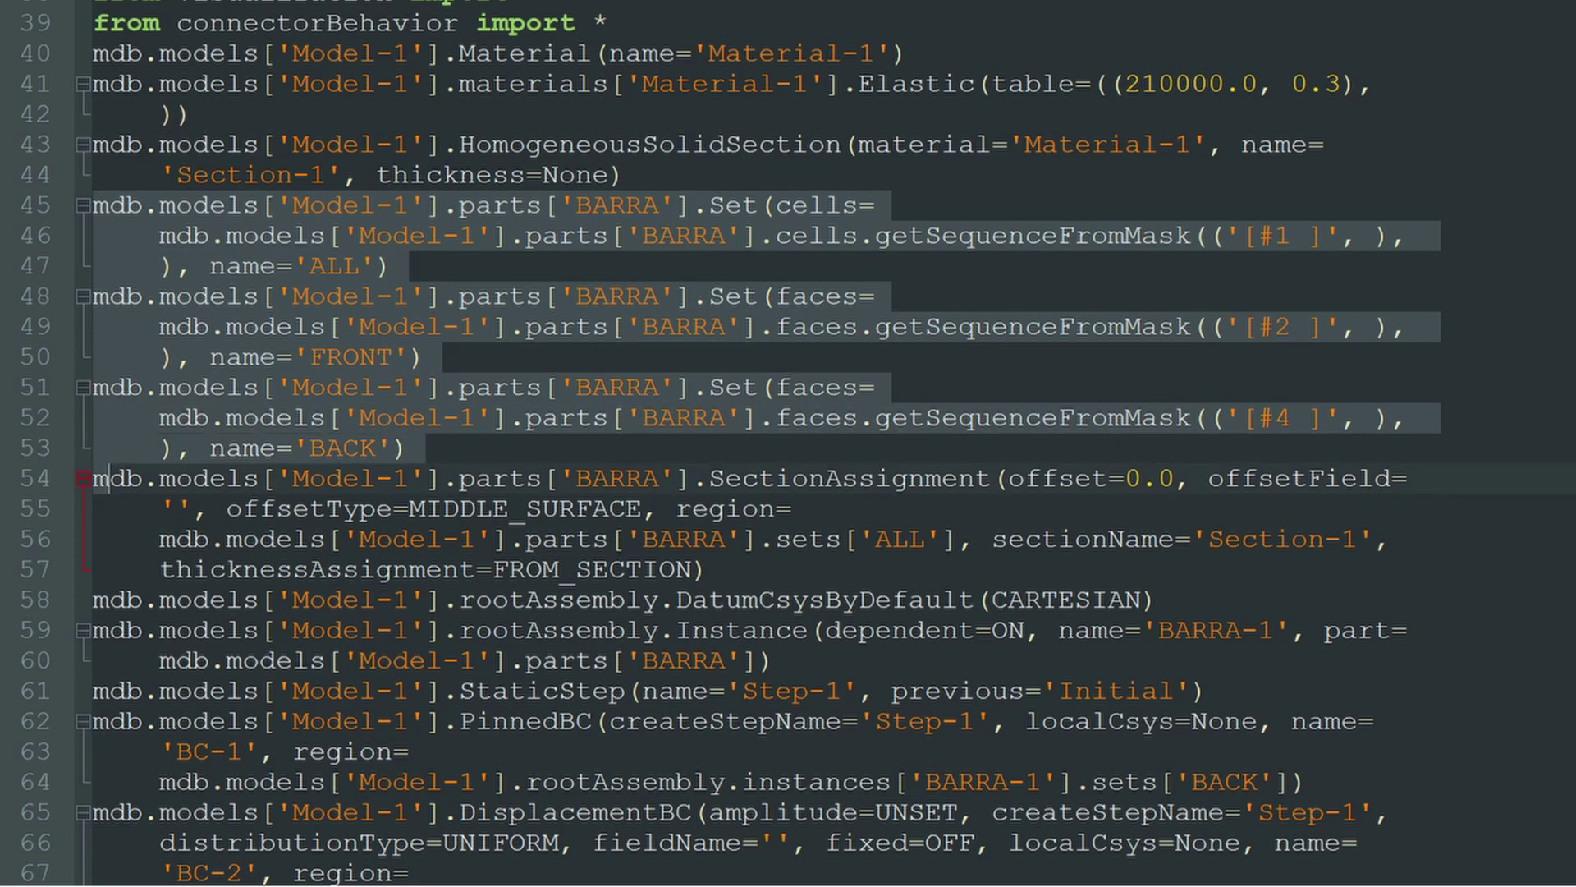
{"action": "left_click", "coordinate": [112, 478]}
{"action": "scroll", "coordinate": [493, 493], "scroll_direction": "down", "scroll_amount": 4}
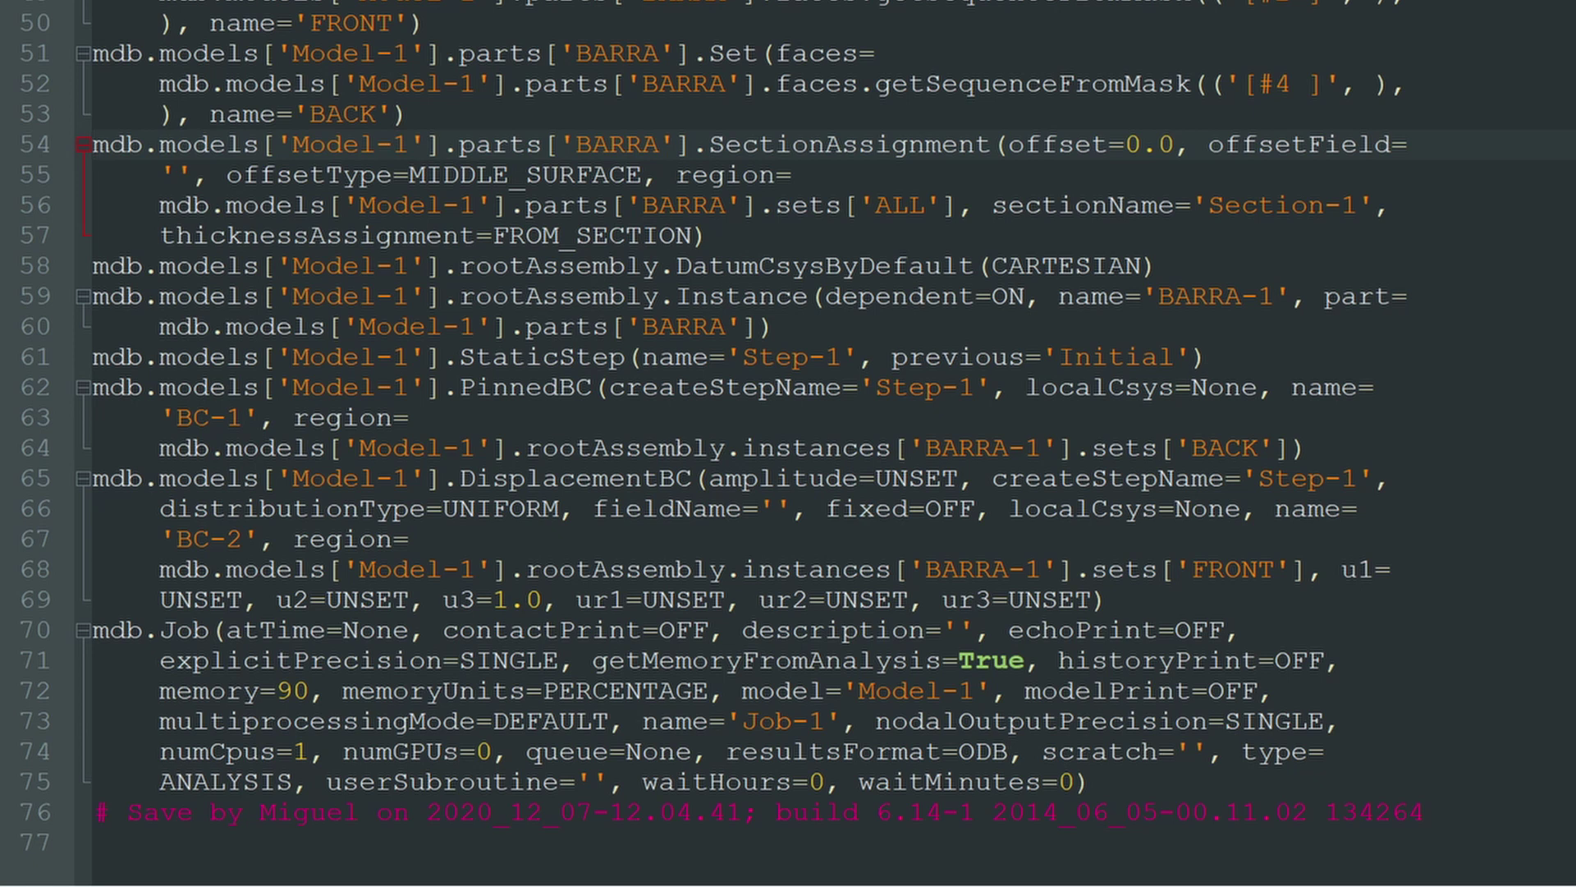
Review the section assignment, assembly, step and boundary condition lines, then select the whole journal
{"action": "key", "text": "shift+Down"}
{"action": "key", "text": "shift+Down"}
{"action": "key", "text": "shift+Down"}
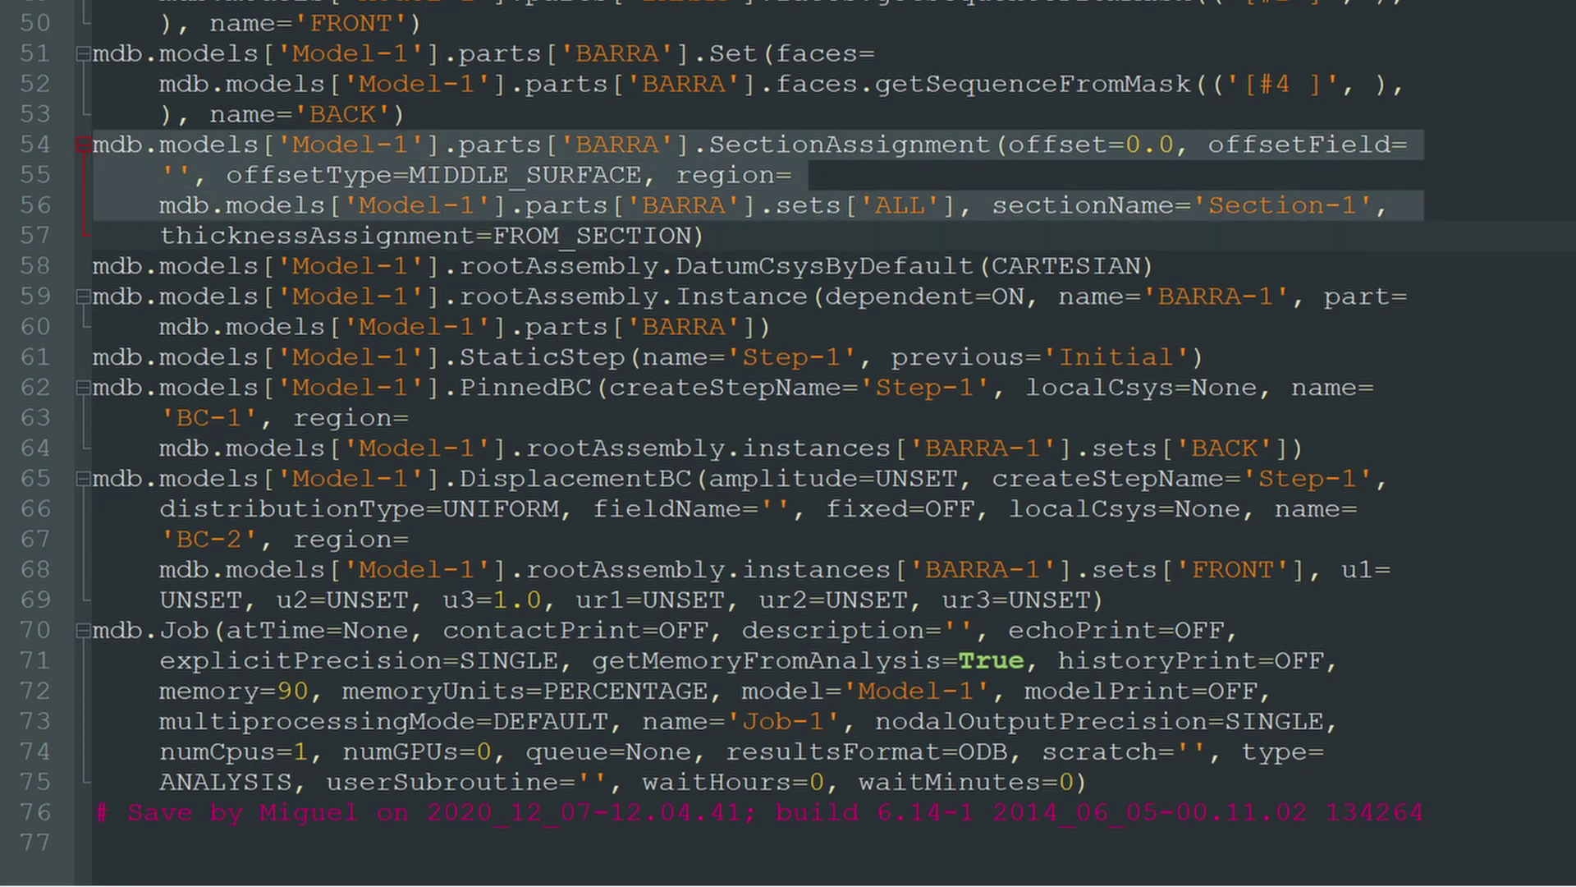
{"action": "key", "text": "shift+Down"}
{"action": "key", "text": "shift+Down"}
{"action": "key", "text": "shift+Up"}
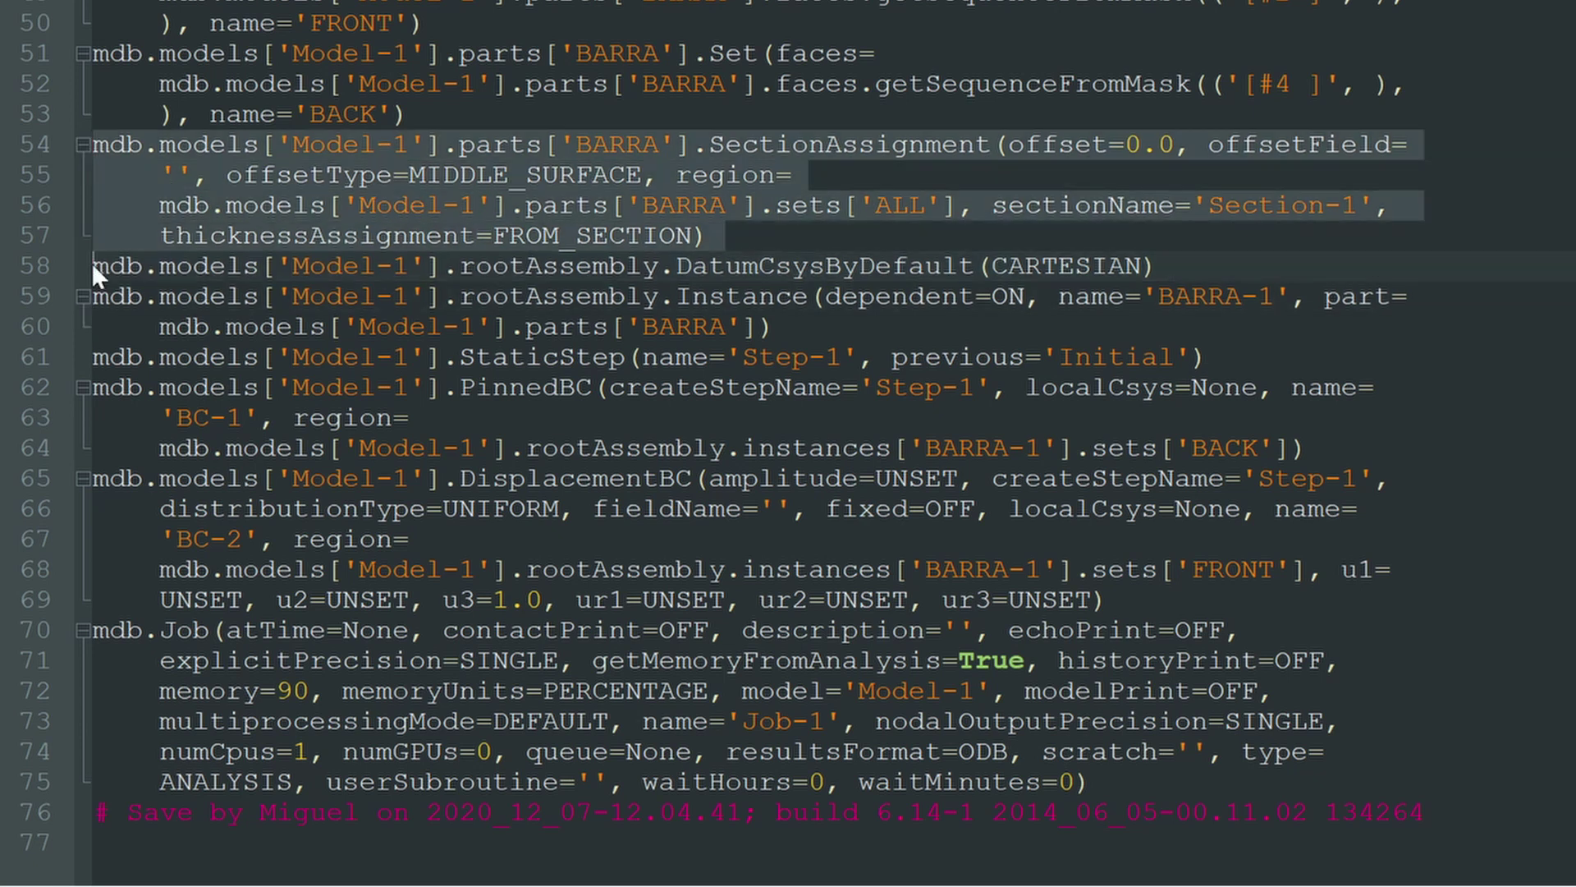
{"action": "left_click", "coordinate": [110, 266]}
{"action": "key", "text": "Home"}
{"action": "key", "text": "shift+Down"}
{"action": "key", "text": "shift+Down"}
{"action": "key", "text": "shift+Down"}
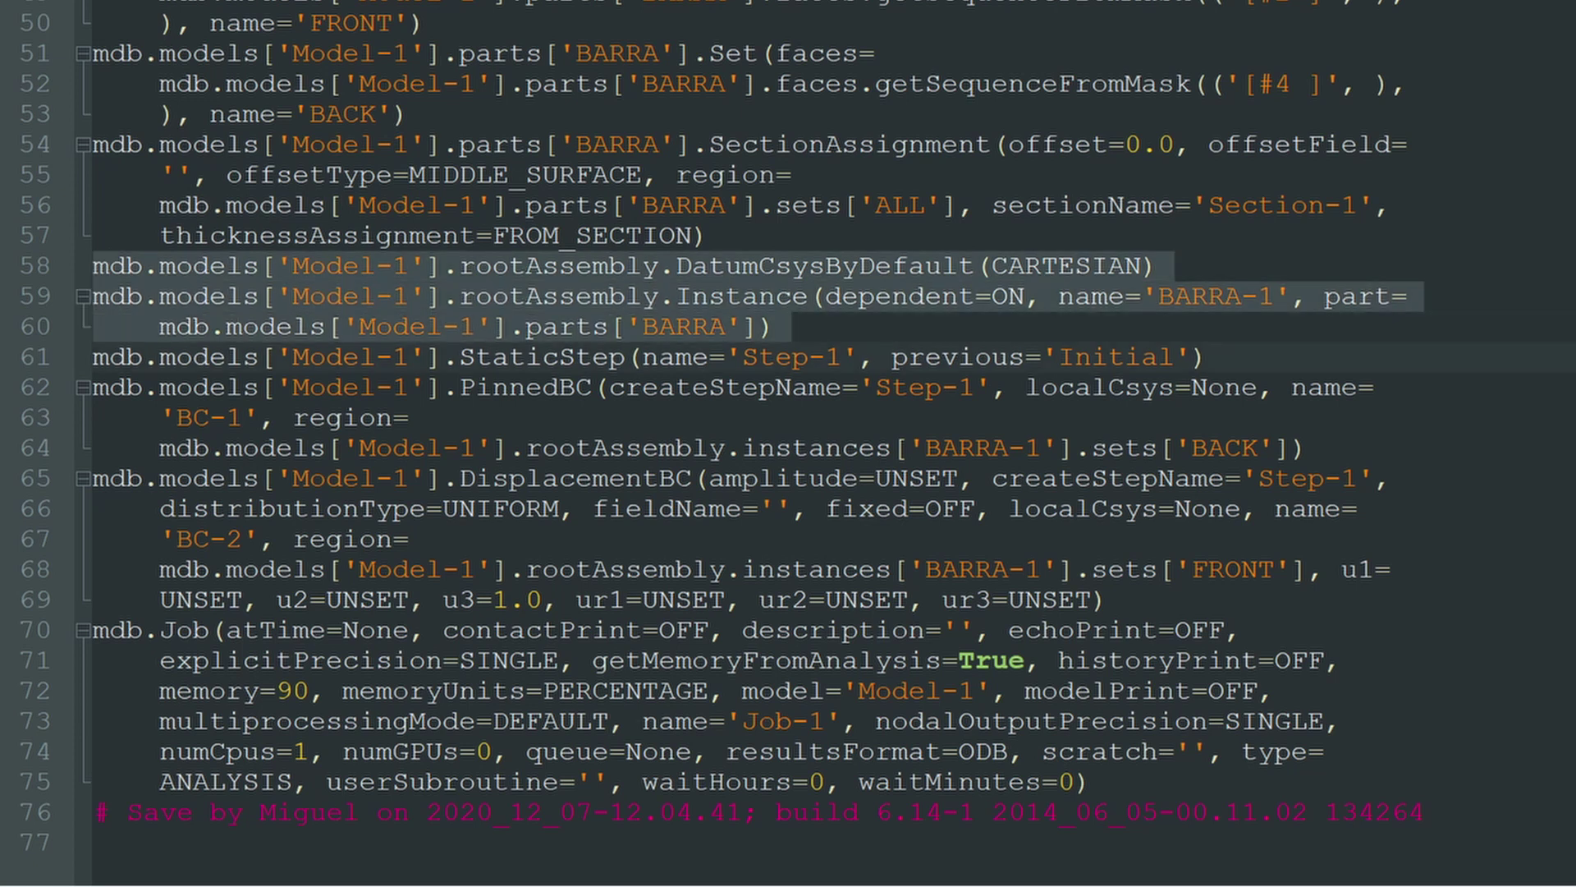
{"action": "key", "text": "Right"}
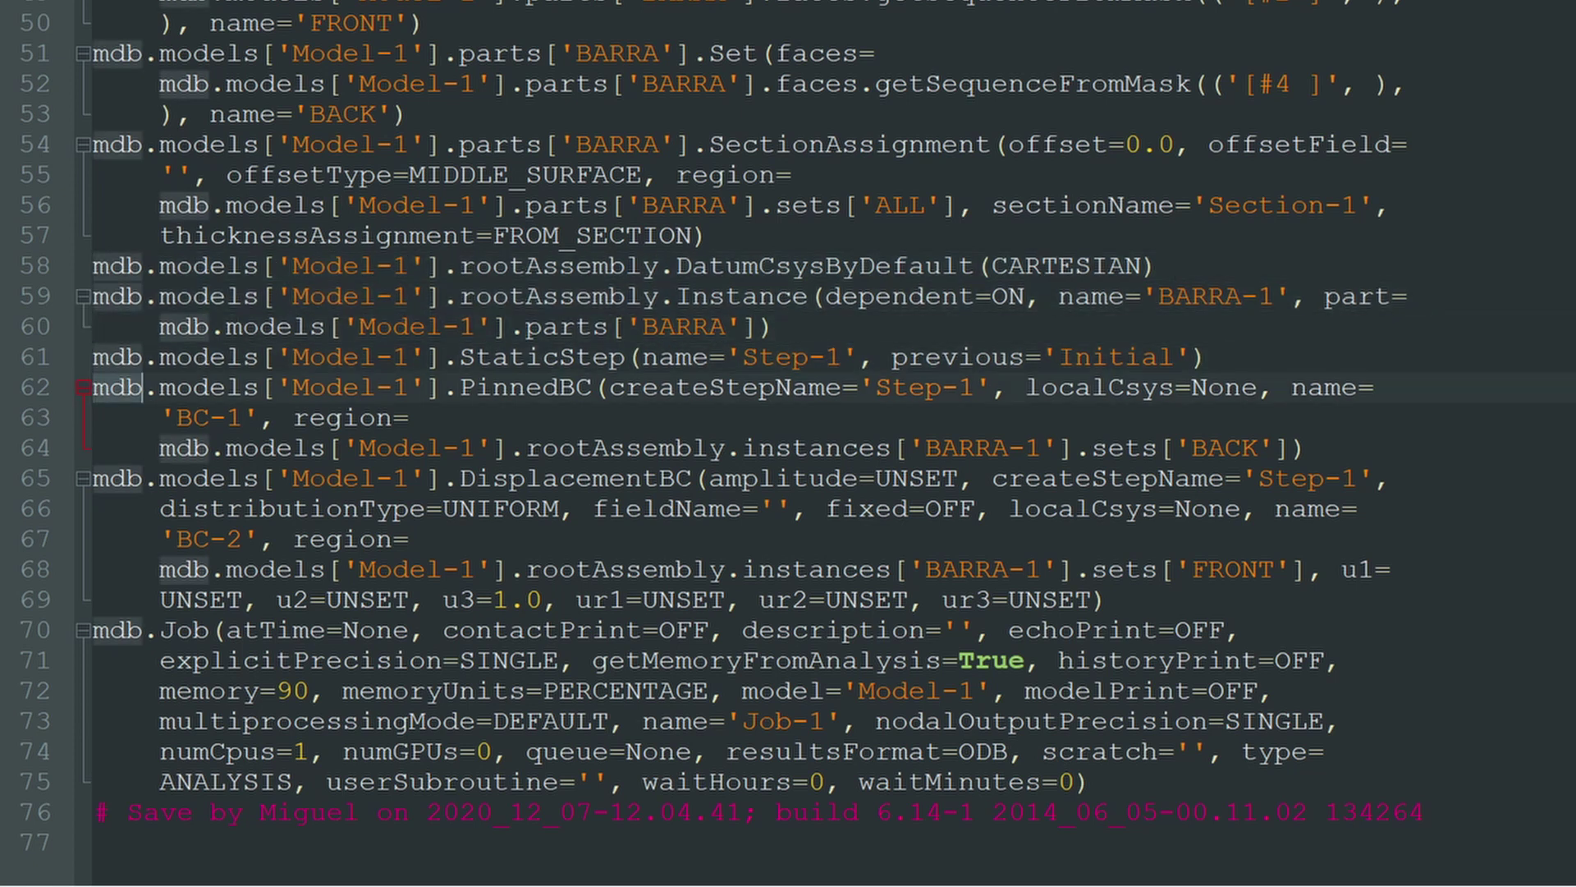
{"action": "key", "text": "Down"}
{"action": "key", "text": "shift+Down"}
{"action": "key", "text": "shift+Down"}
{"action": "key", "text": "shift+Down"}
{"action": "key", "text": "shift+Down"}
{"action": "key", "text": "shift+Down"}
{"action": "key", "text": "shift+Down"}
{"action": "key", "text": "shift+Down"}
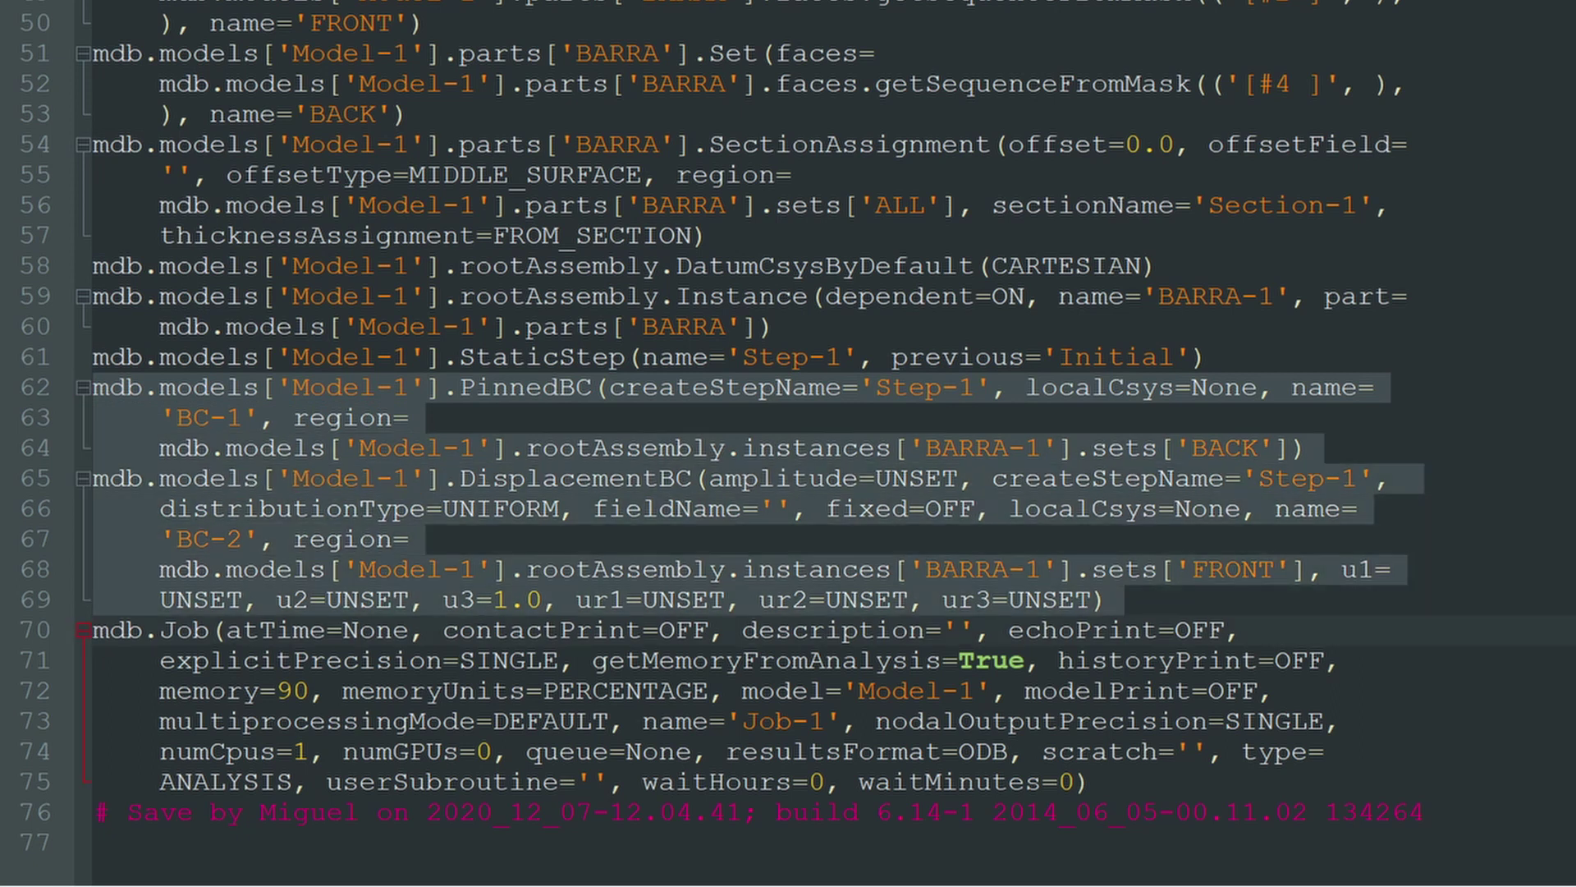
{"action": "key", "text": "Right"}
{"action": "key", "text": "shift+Down"}
{"action": "key", "text": "shift+Down"}
{"action": "key", "text": "shift+Down"}
{"action": "key", "text": "shift+Down"}
{"action": "key", "text": "shift+Down"}
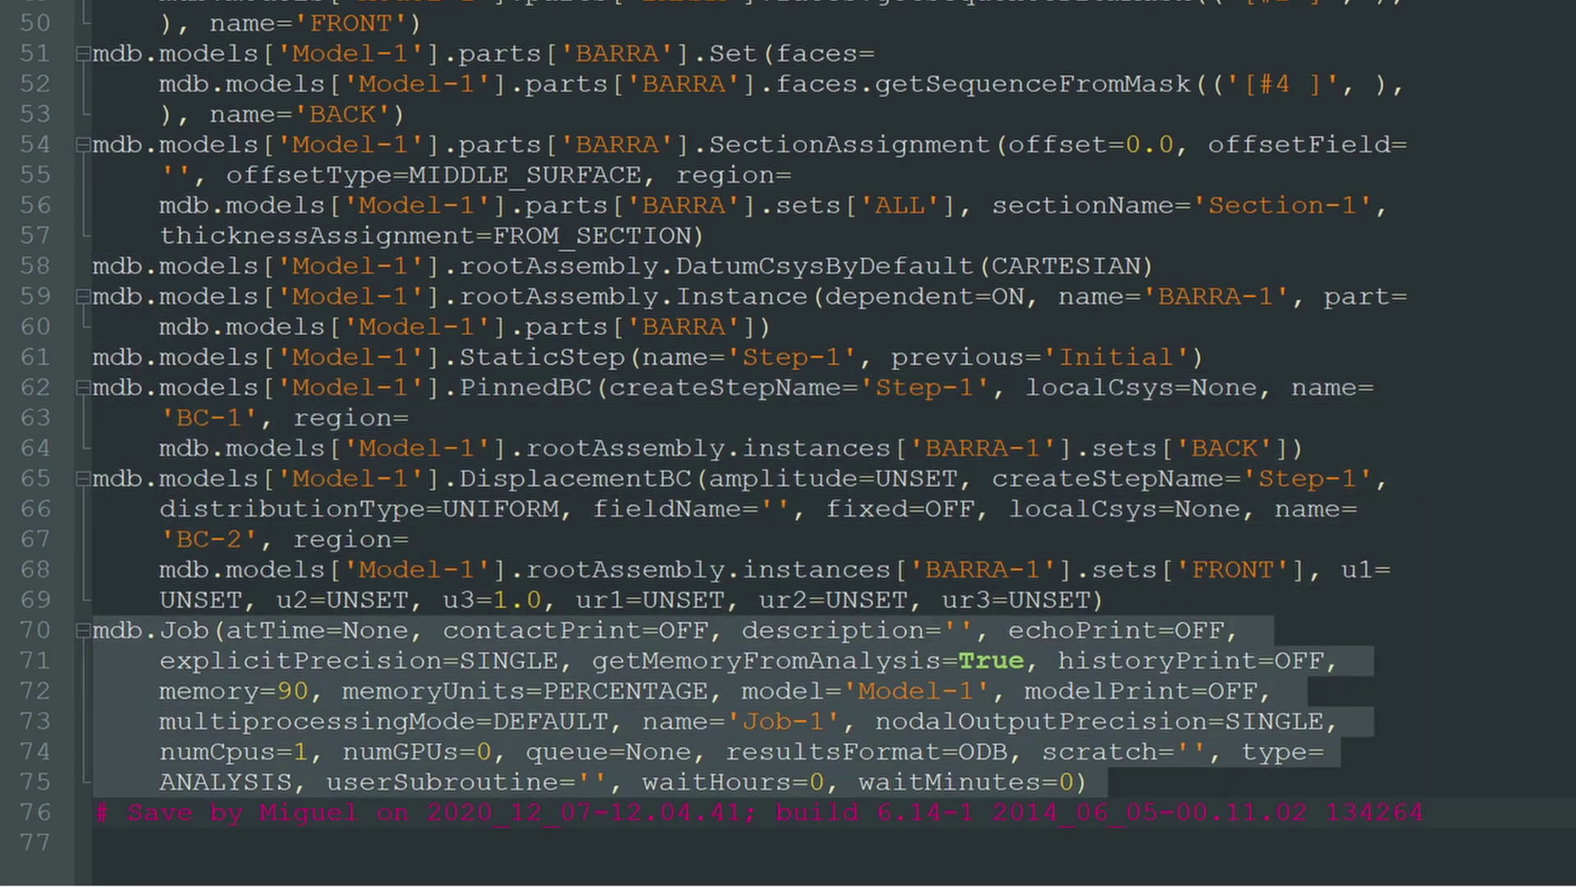
{"action": "key", "text": "Left"}
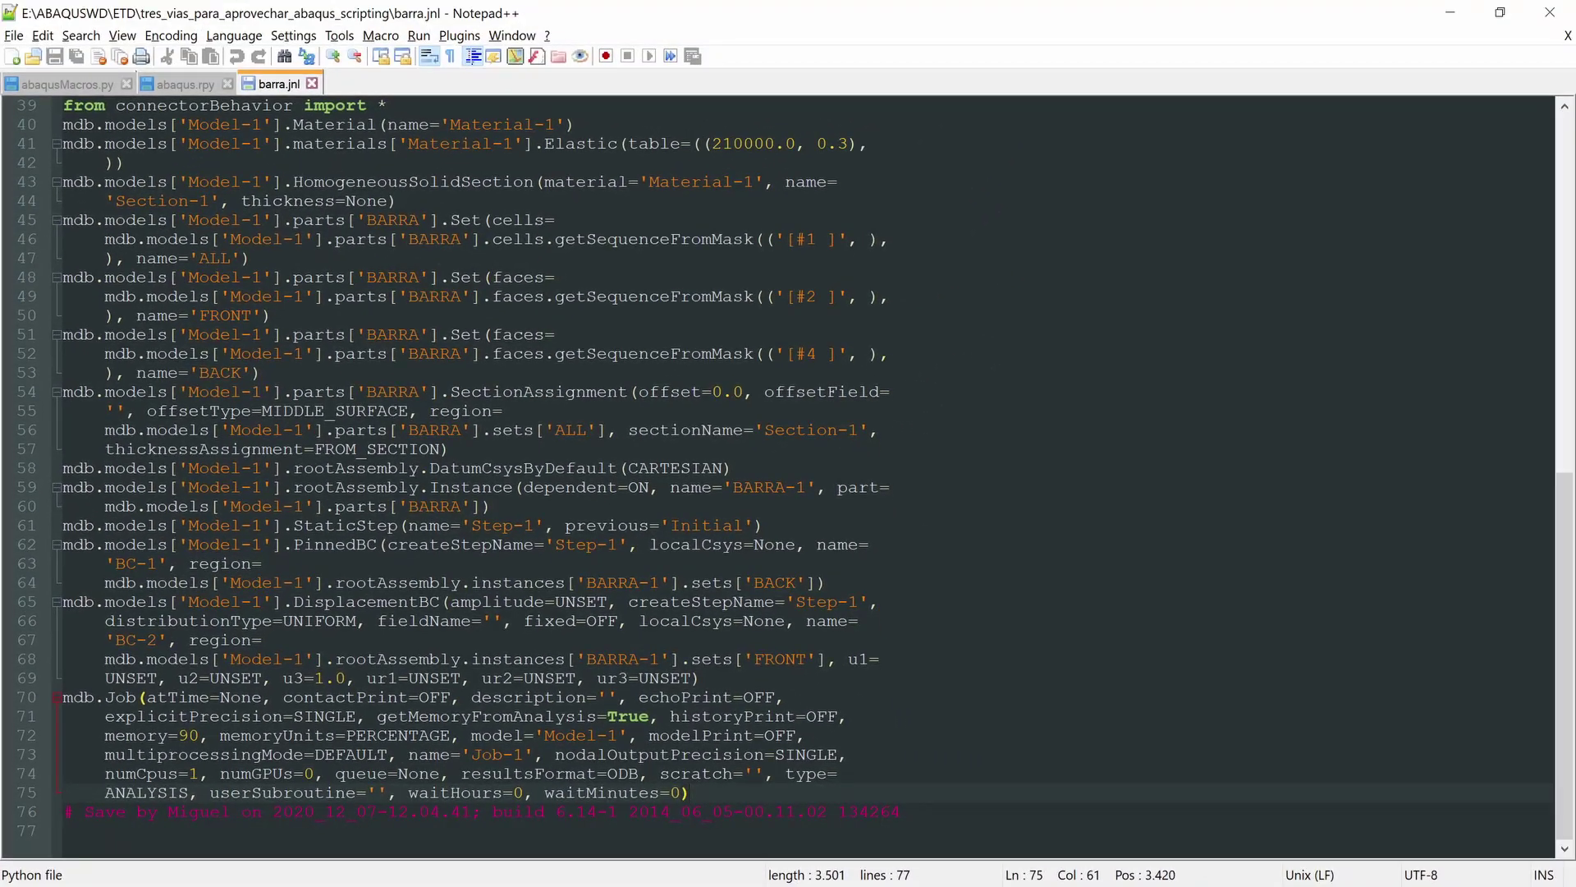
{"action": "mouse_move", "coordinate": [690, 793]}
{"action": "left_mouse_down"}
{"action": "mouse_move", "coordinate": [210, 106]}
{"action": "mouse_move", "coordinate": [47, 90]}
{"action": "left_mouse_up"}
Copy the journal code and paste it into a new Notepad++ file
{"action": "key", "text": "ctrl+c"}
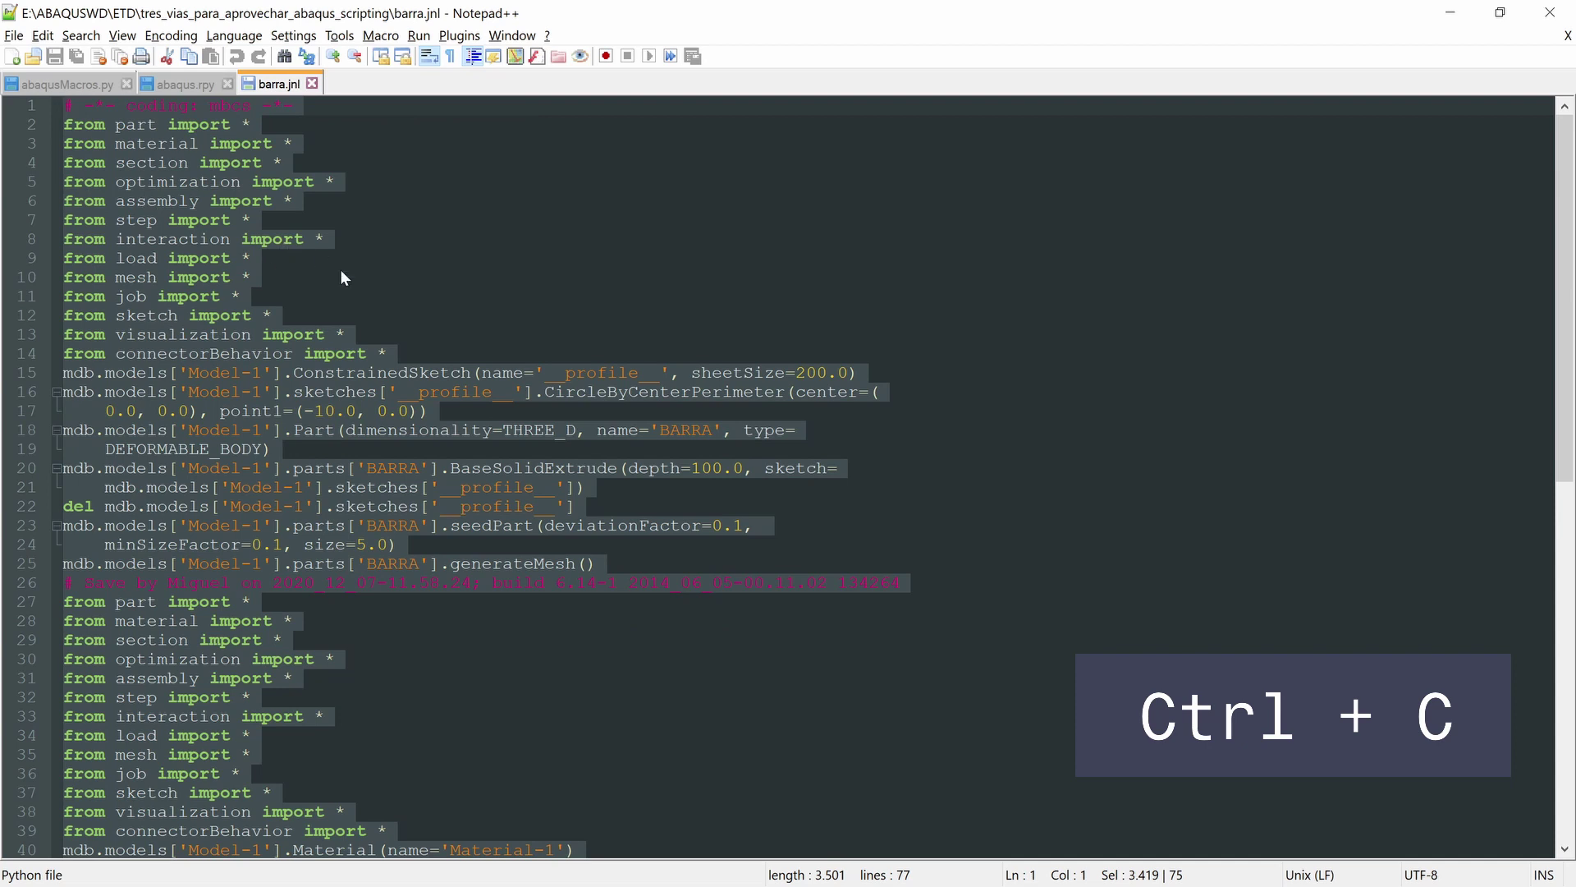
{"action": "left_click", "coordinate": [15, 58]}
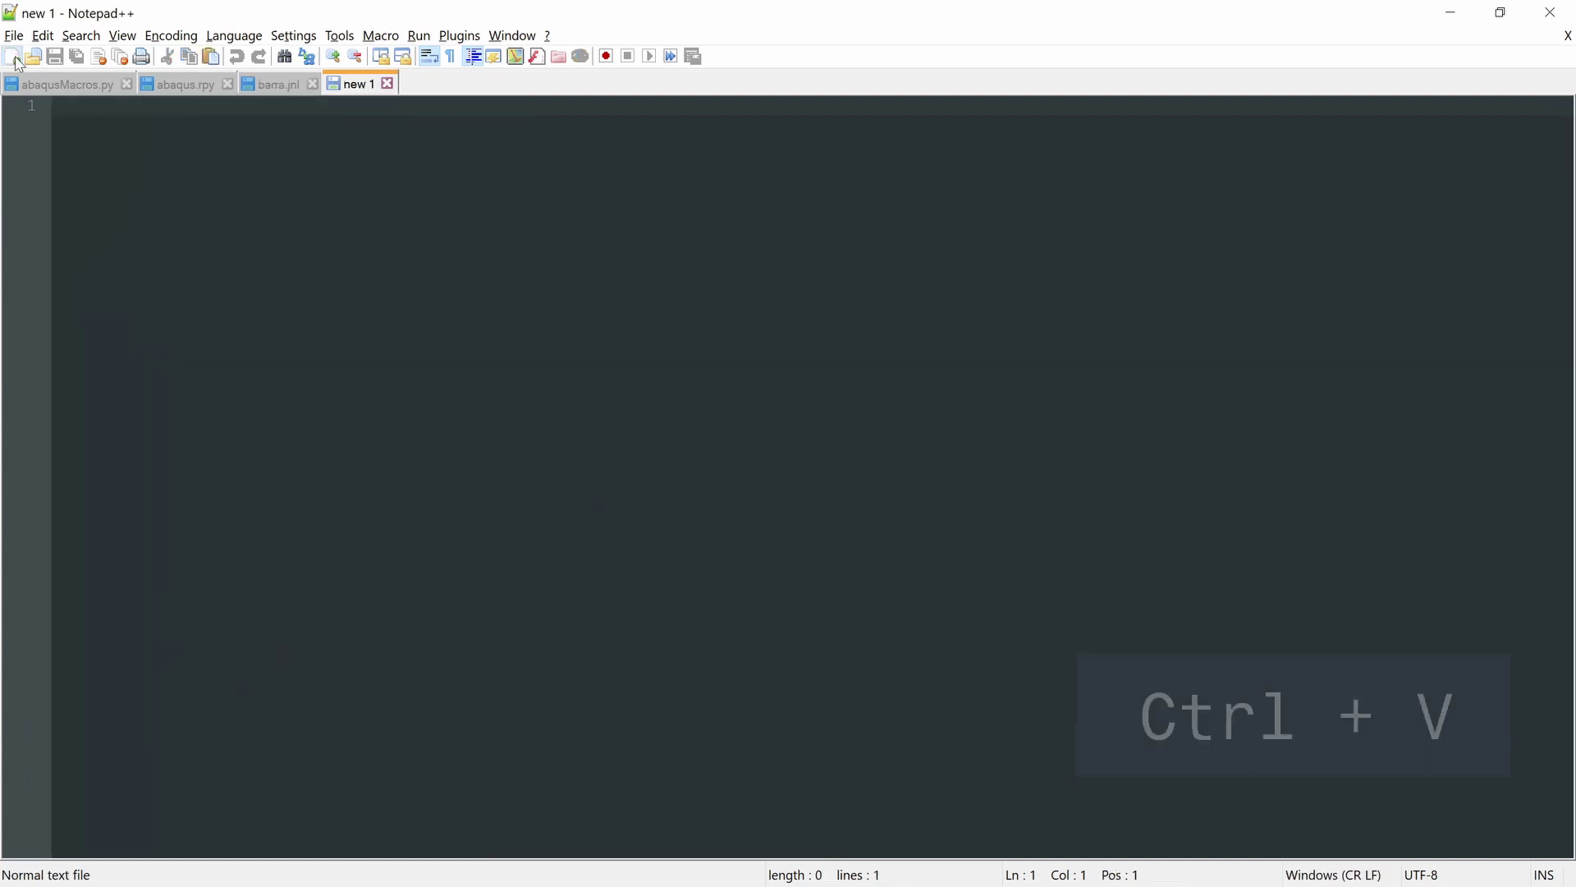
{"action": "key", "text": "ctrl+v"}
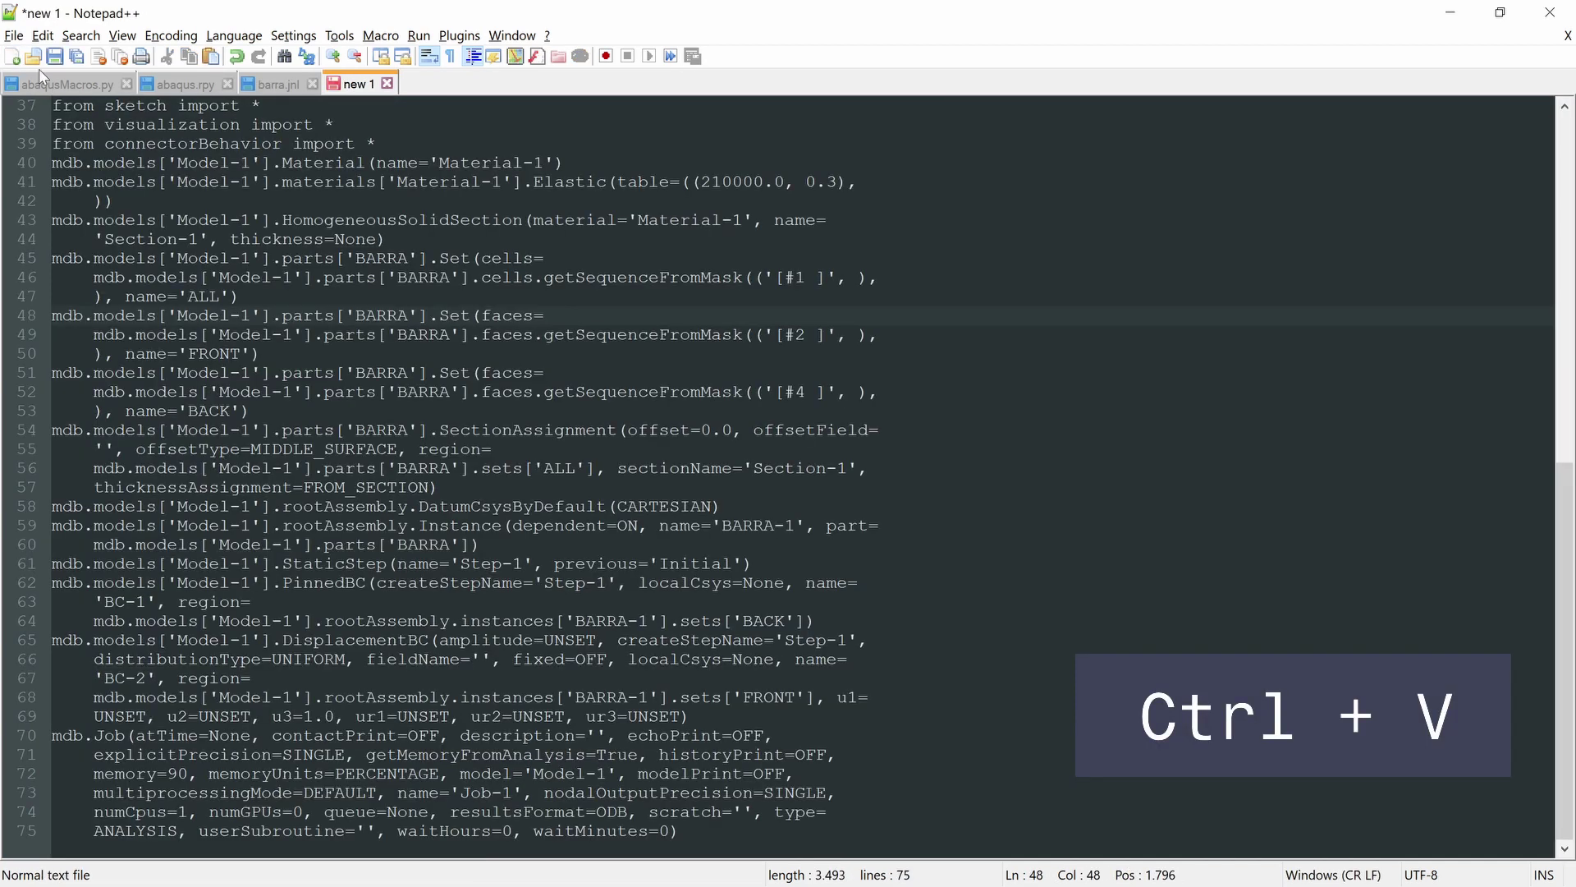
Save the new file as the Python script barra_script.py
{"action": "left_click", "coordinate": [14, 35]}
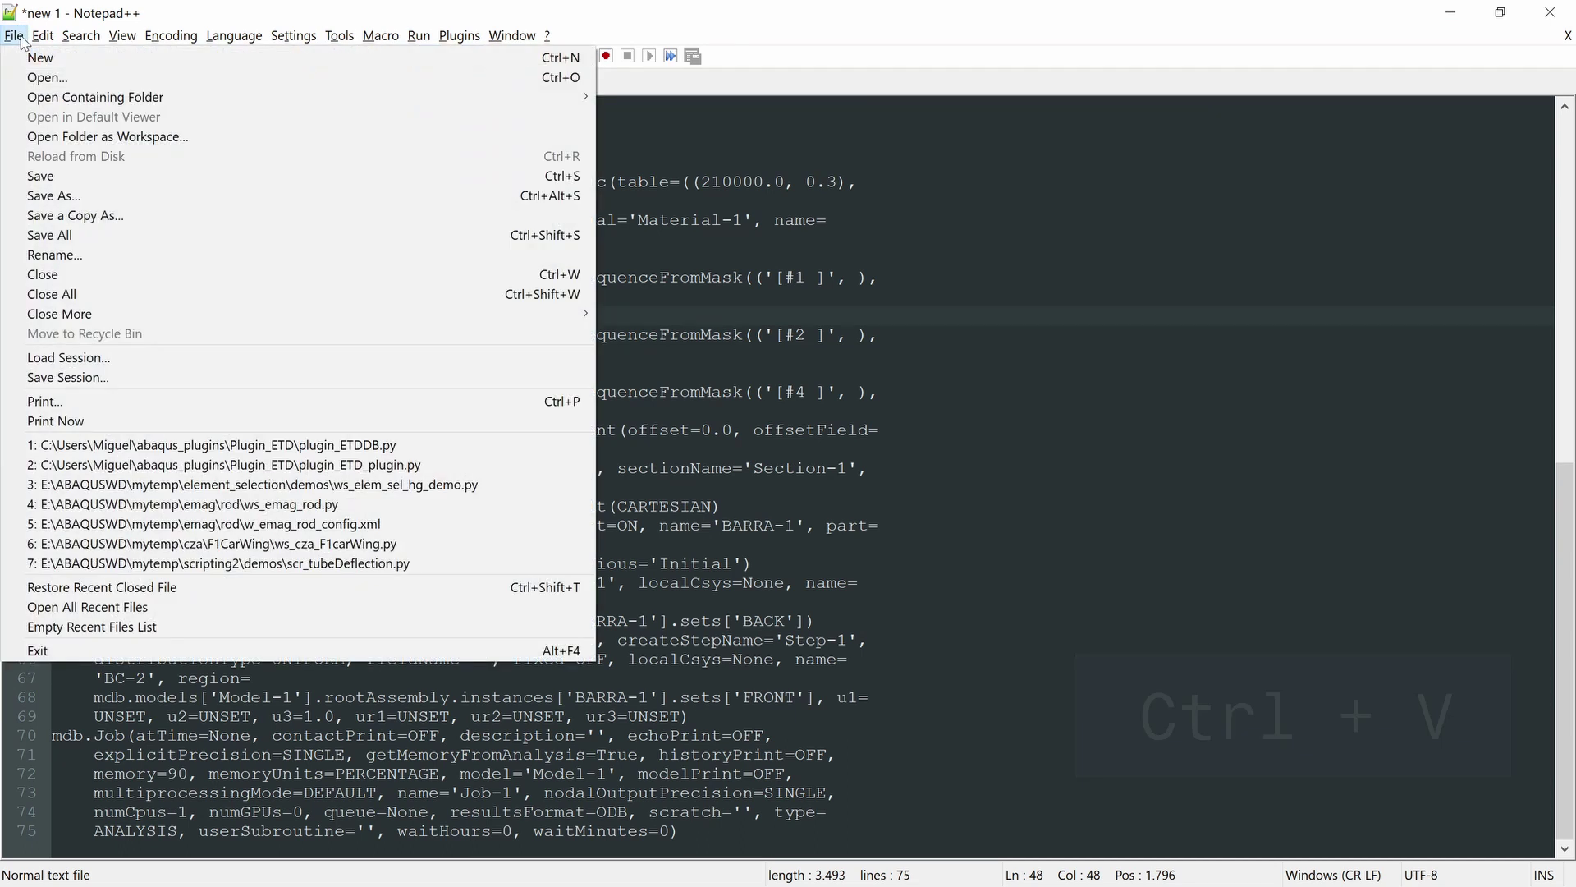
{"action": "left_click", "coordinate": [60, 202]}
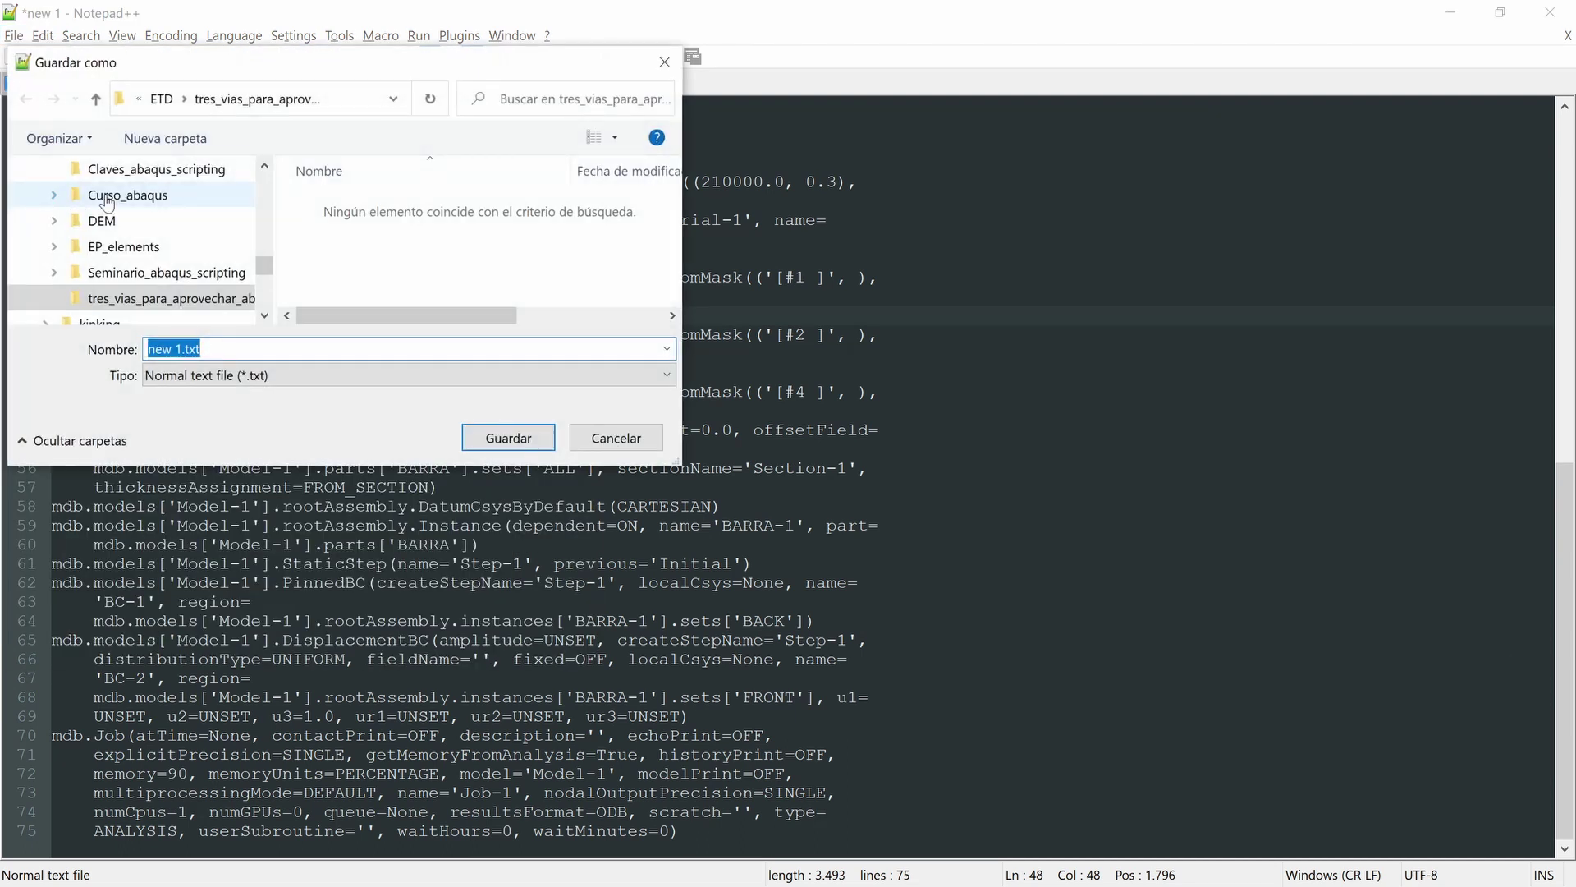
{"action": "type", "text": "barra"}
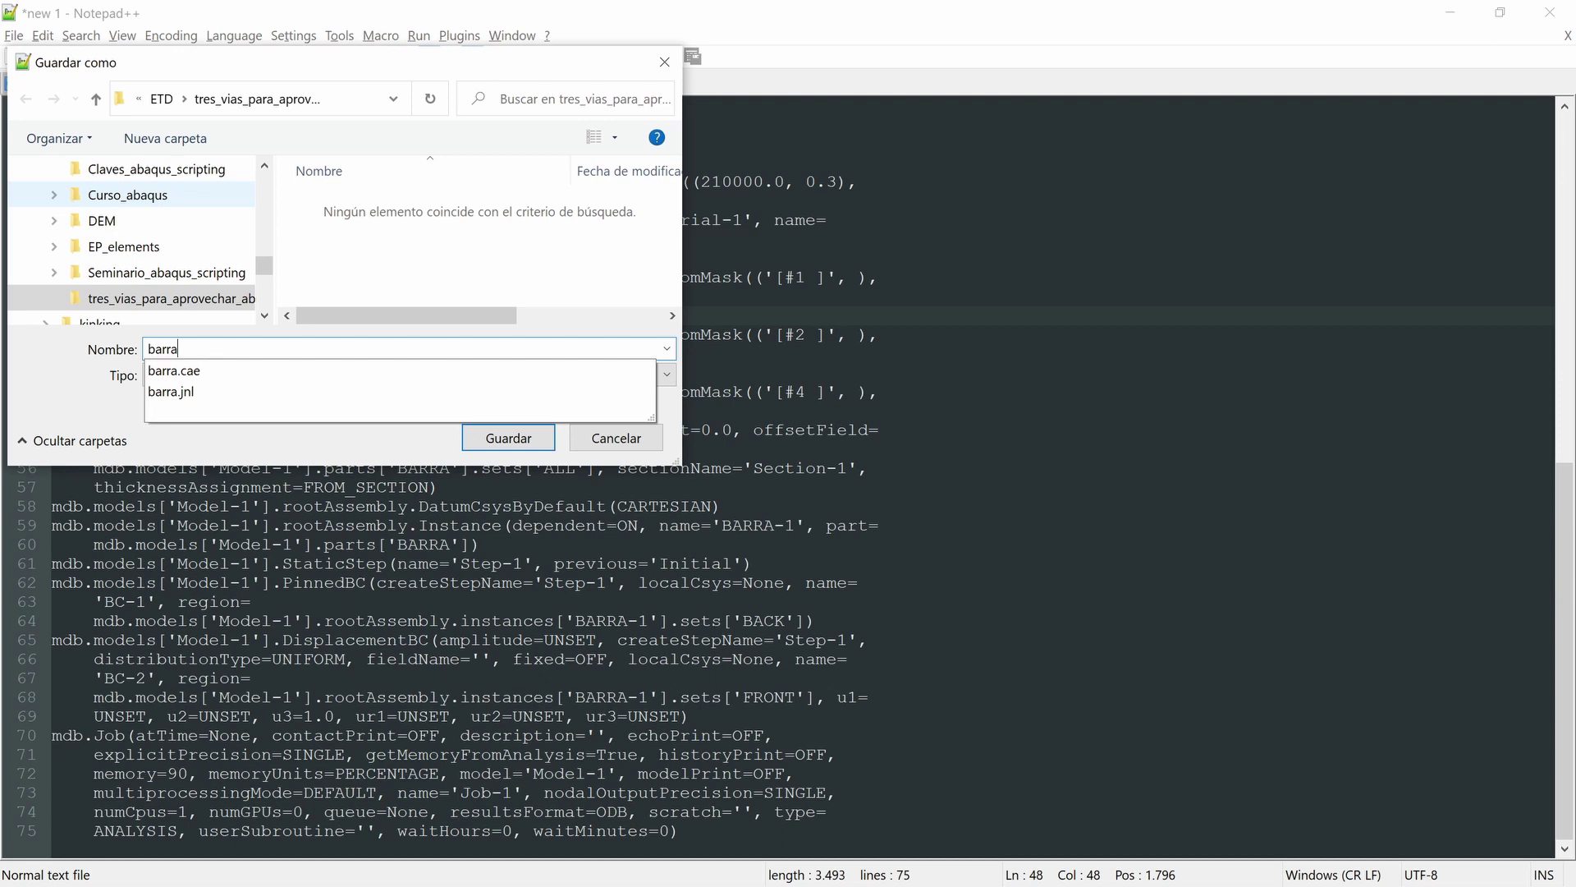
{"action": "type", "text": "_script.py"}
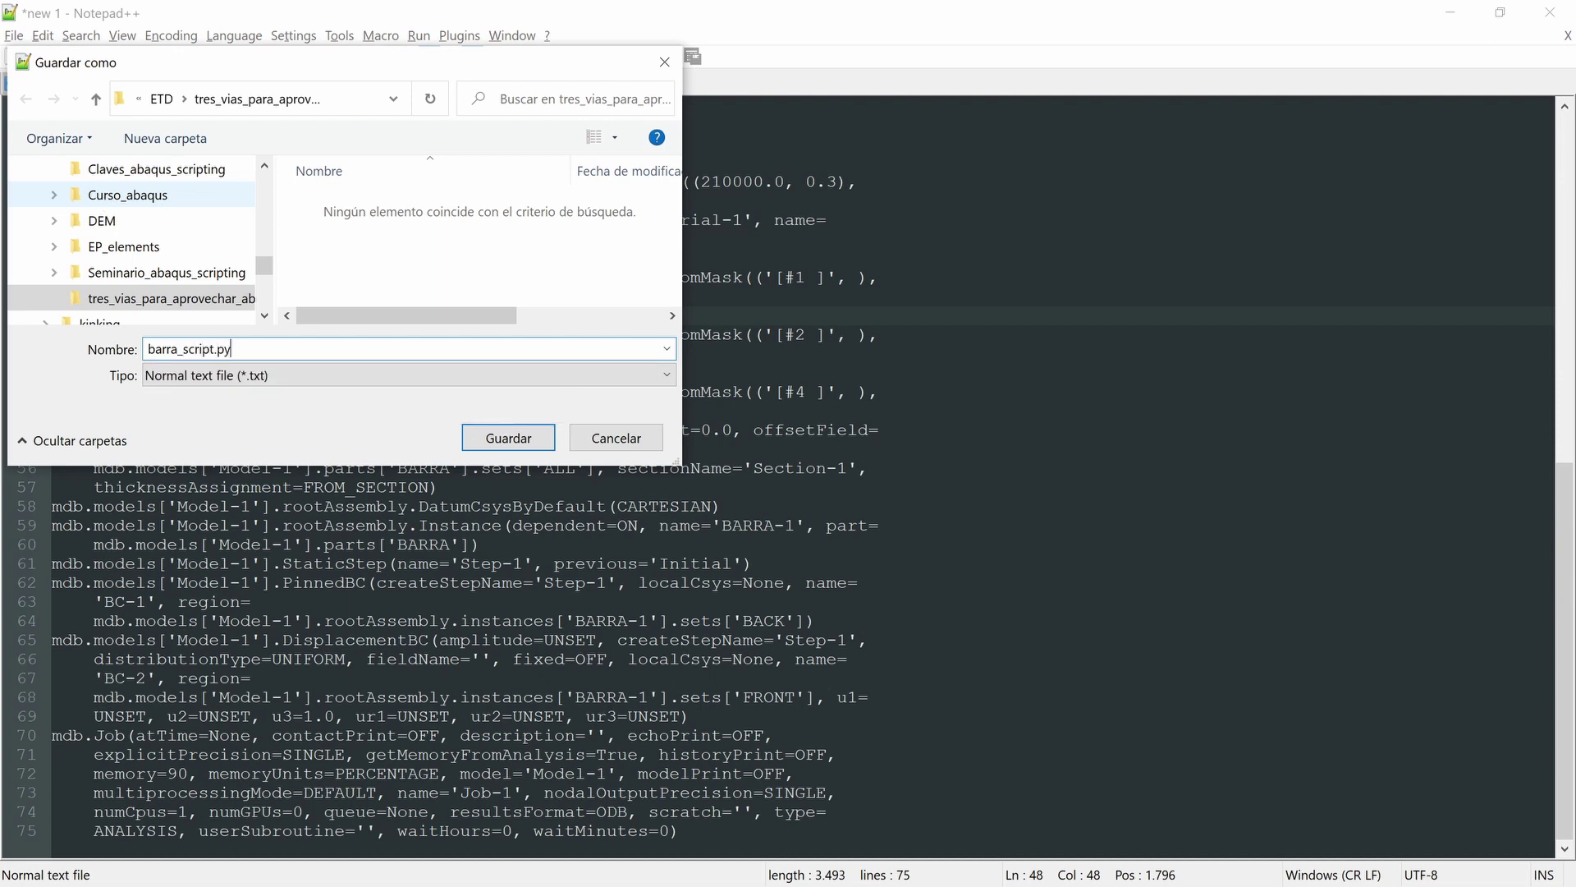
{"action": "key", "text": "Return"}
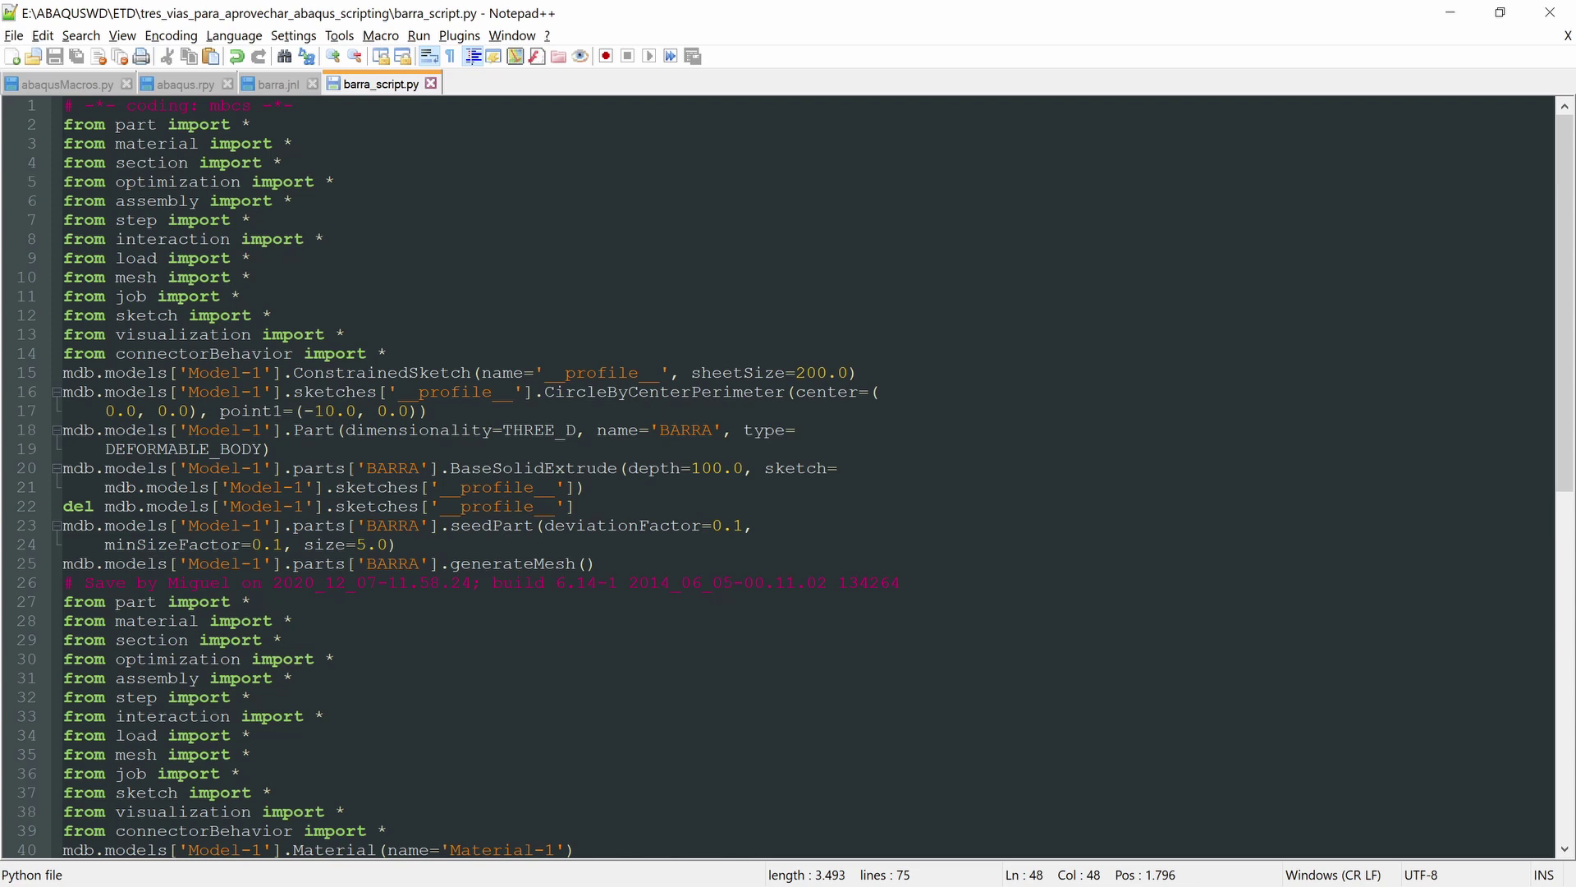
{"action": "scroll", "coordinate": [789, 474], "scroll_direction": "down", "scroll_amount": 2}
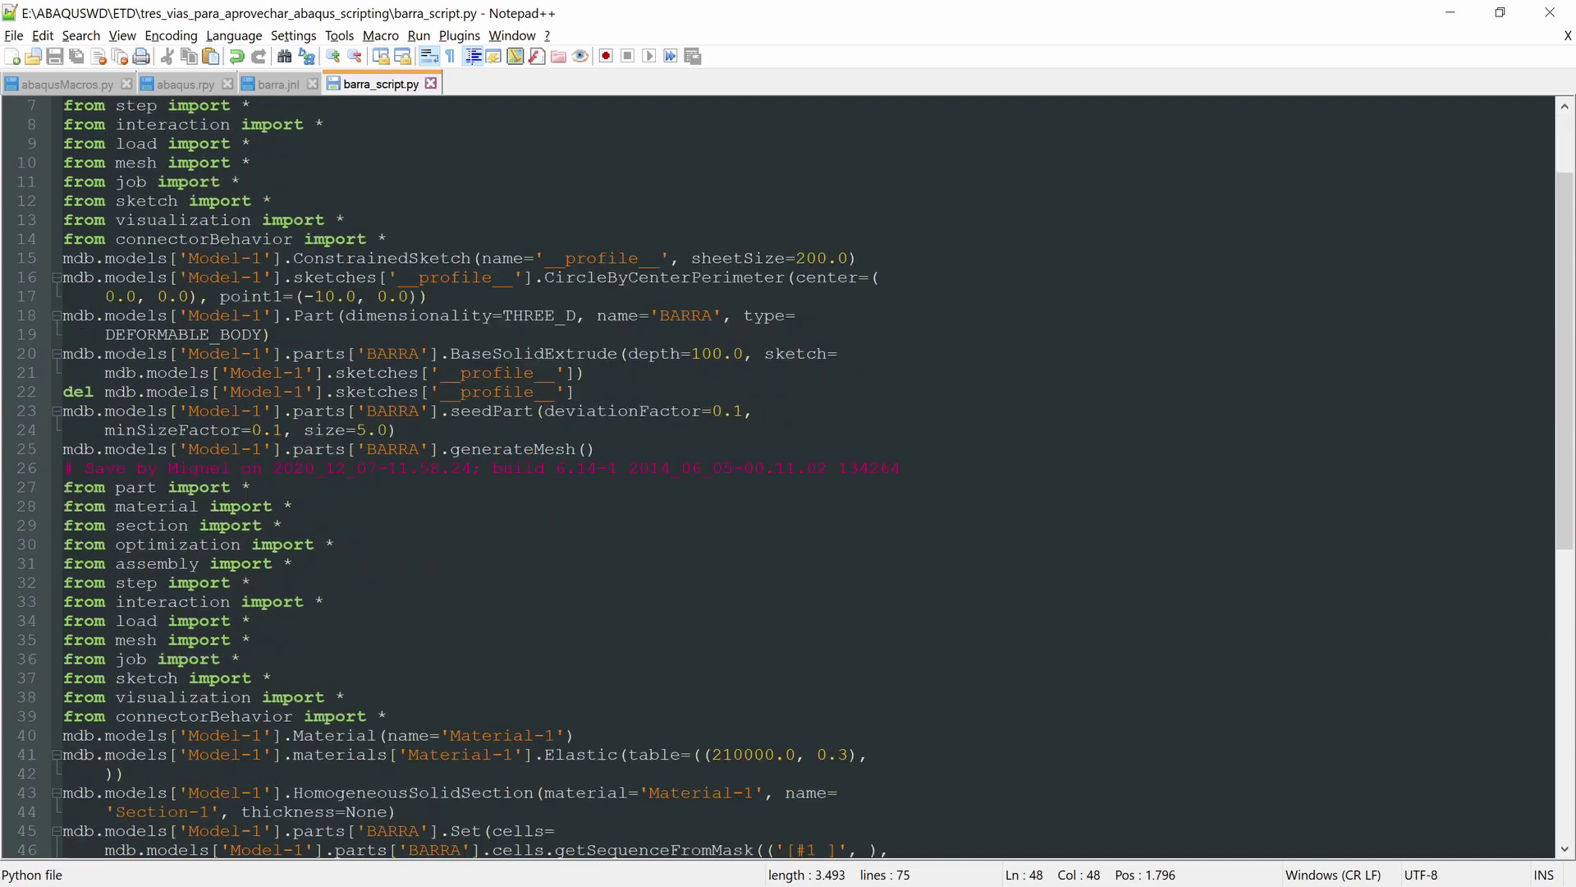
Delete duplicated comment and import lines 26–39 and the leftover blank line, then save
{"action": "left_click_drag", "start_coordinate": [389, 716], "coordinate": [39, 481]}
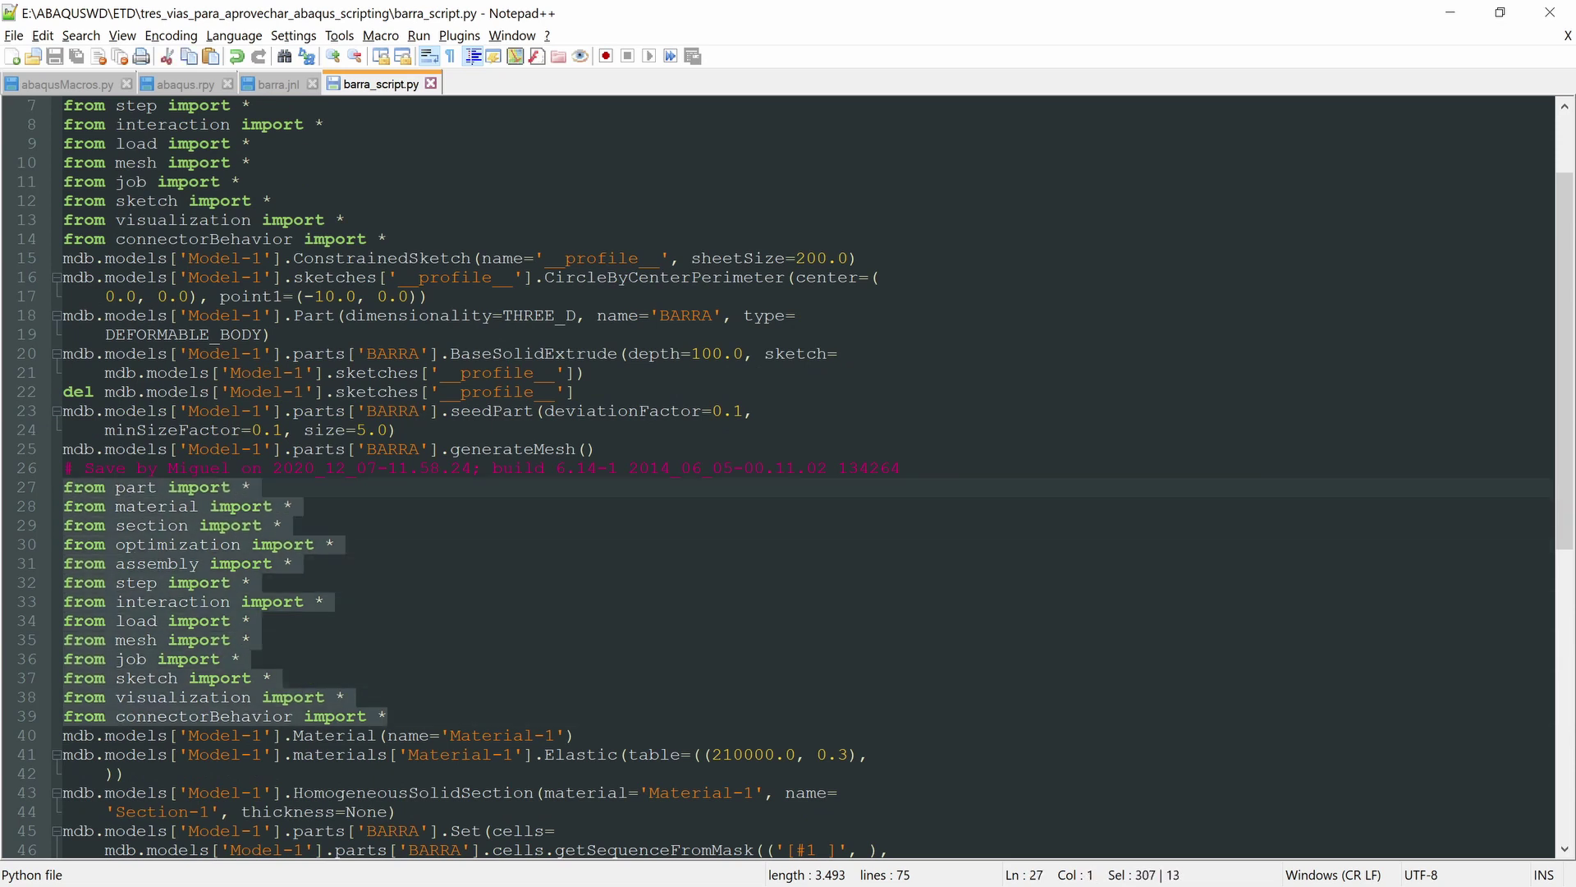
{"action": "key", "text": "Delete"}
{"action": "key", "text": "BackSpace"}
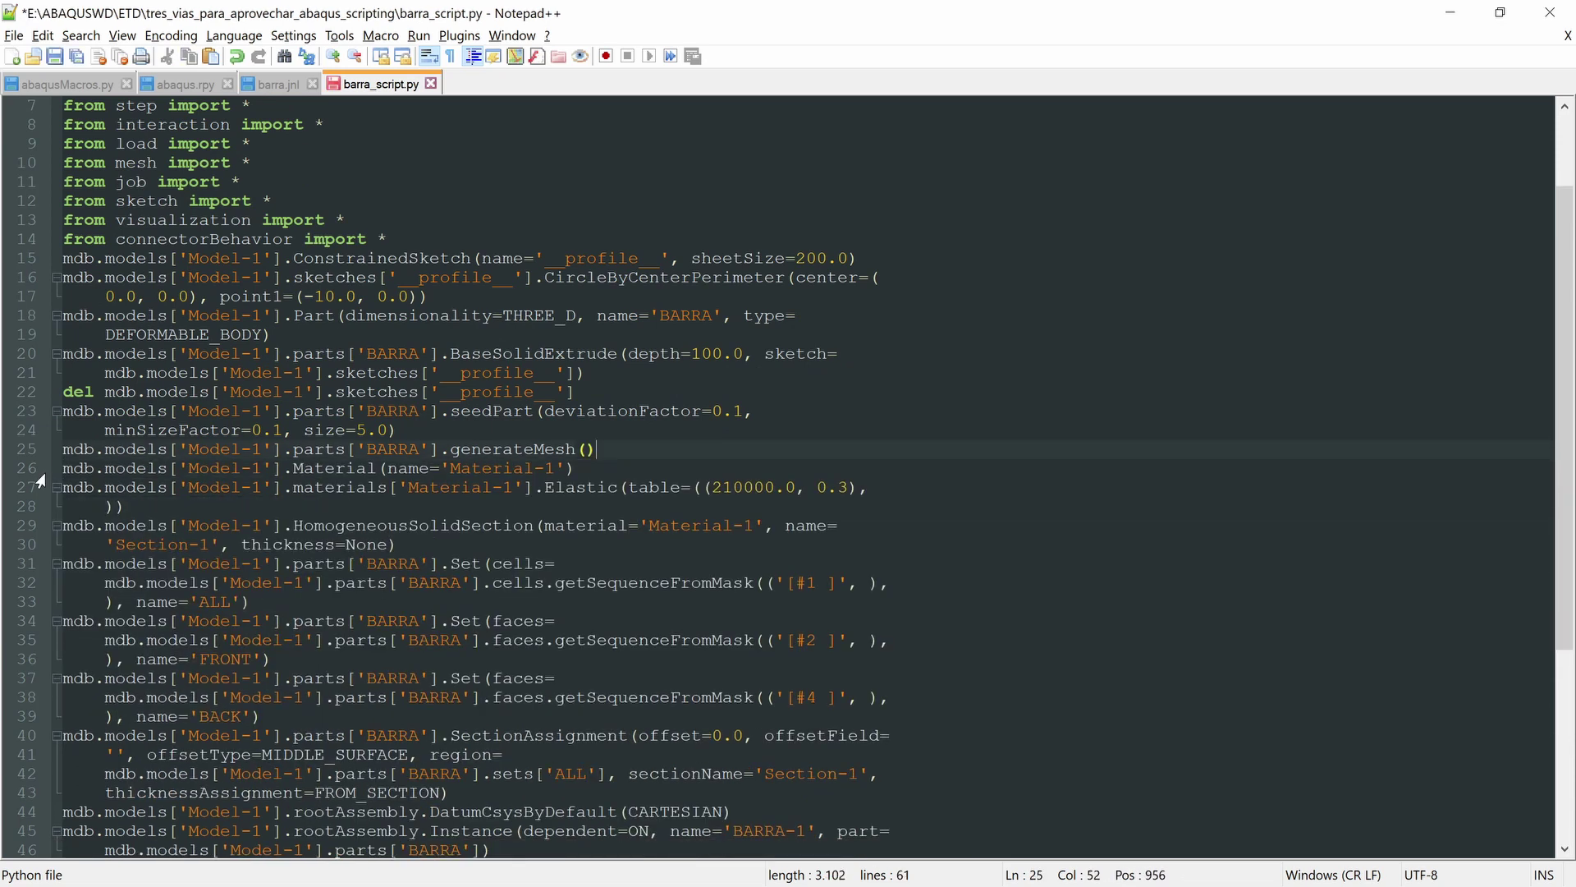
{"action": "key", "text": "ctrl+s"}
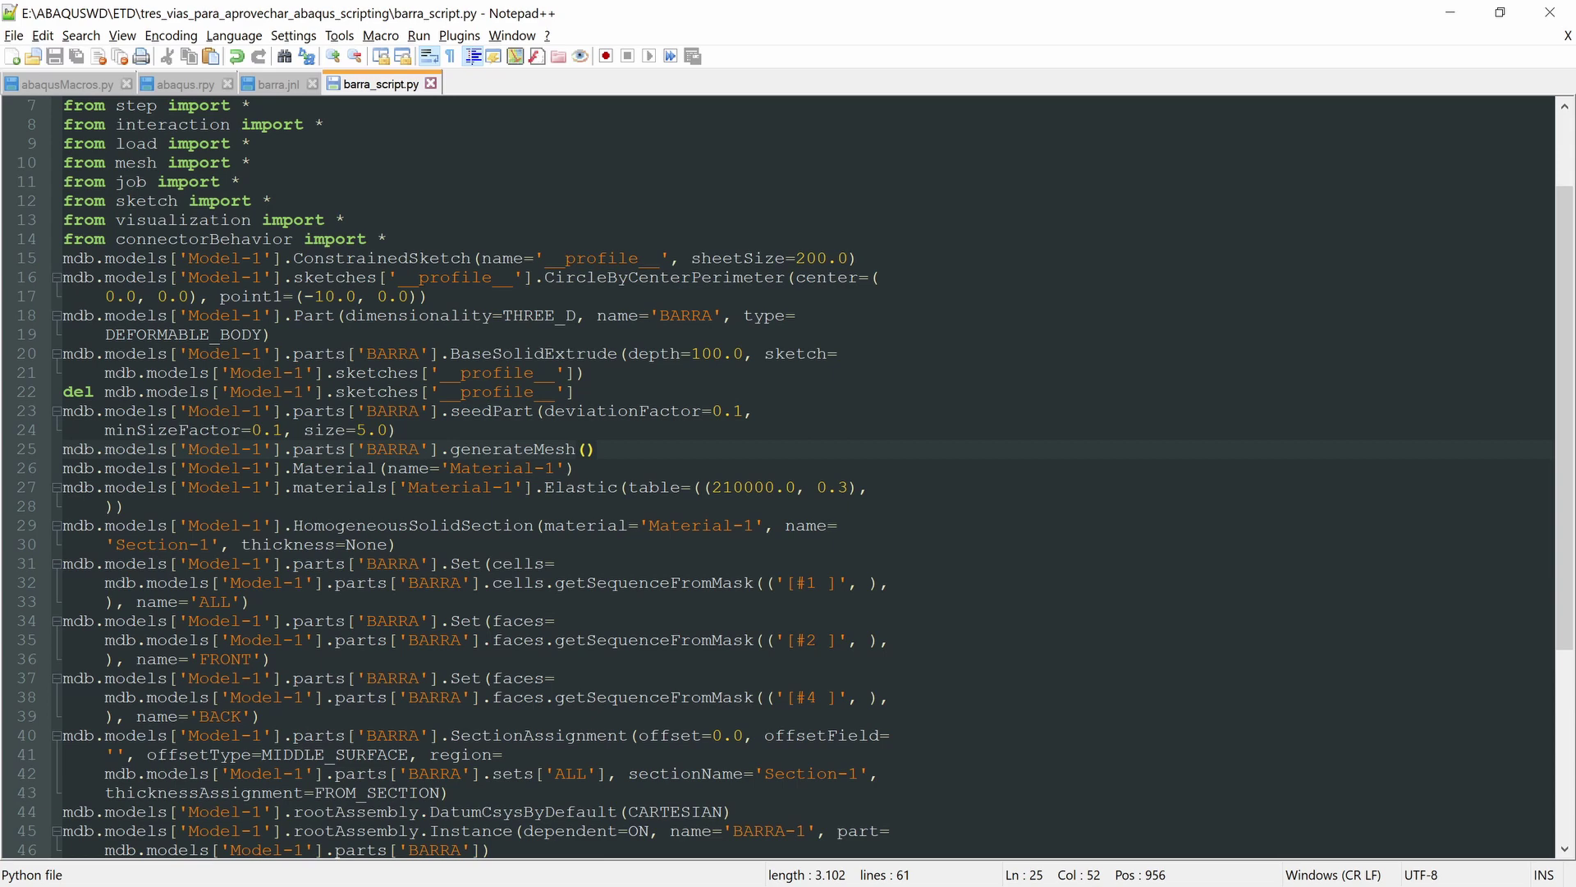
{"action": "scroll", "coordinate": [788, 475], "scroll_direction": "down", "scroll_amount": 2}
{"action": "scroll", "coordinate": [789, 475], "scroll_direction": "down", "scroll_amount": 3}
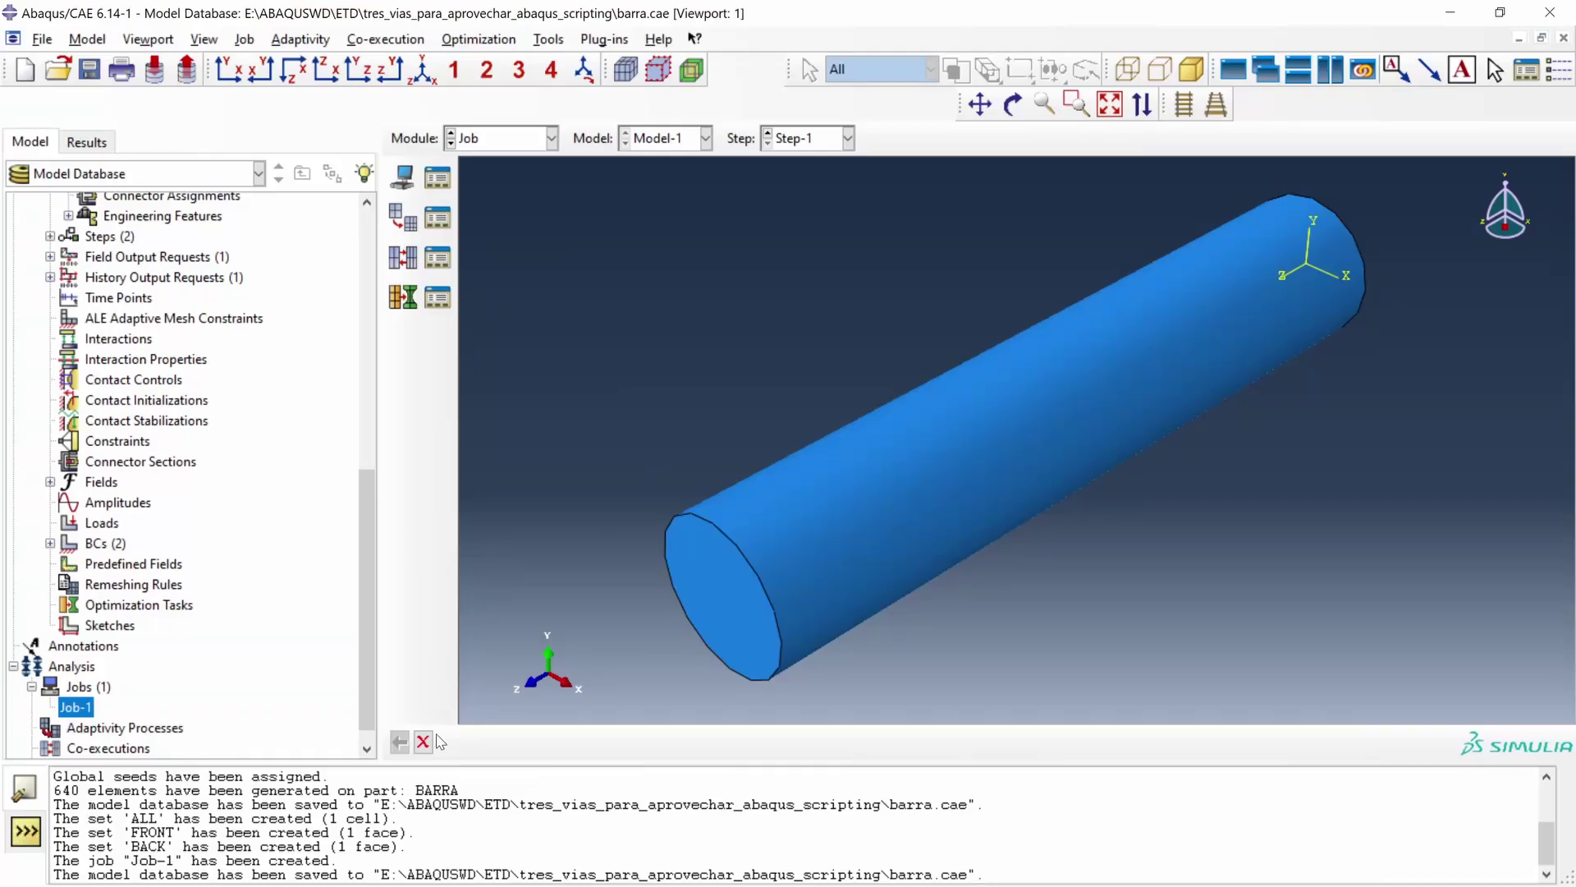
Run barra_script.py on a new empty model database to rebuild the bar model and Job-1
{"action": "left_click", "coordinate": [423, 741]}
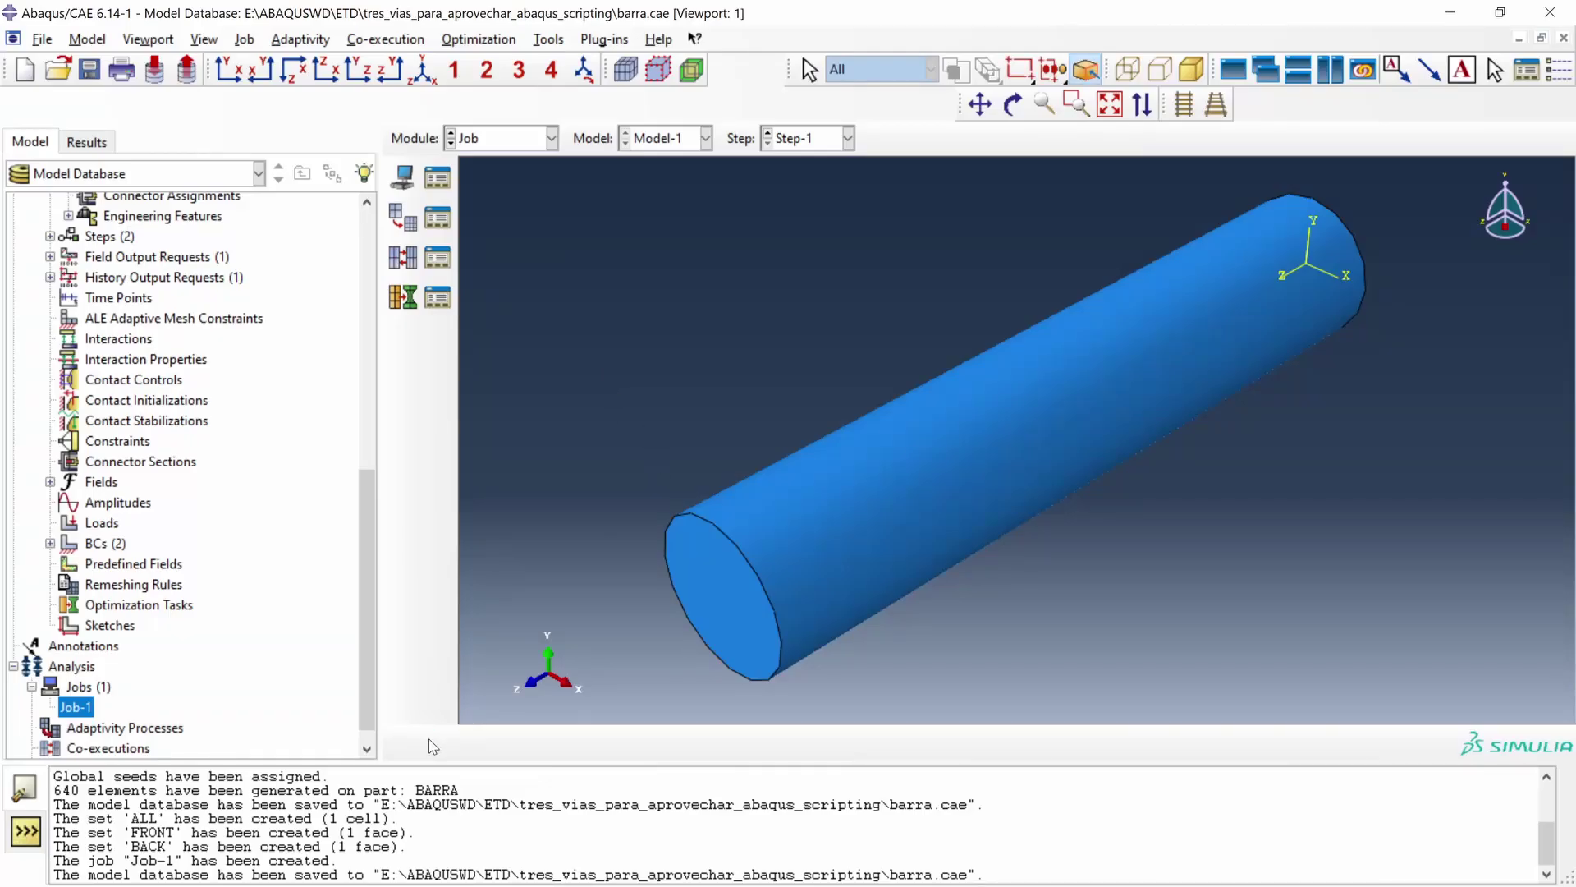
{"action": "left_click", "coordinate": [25, 69]}
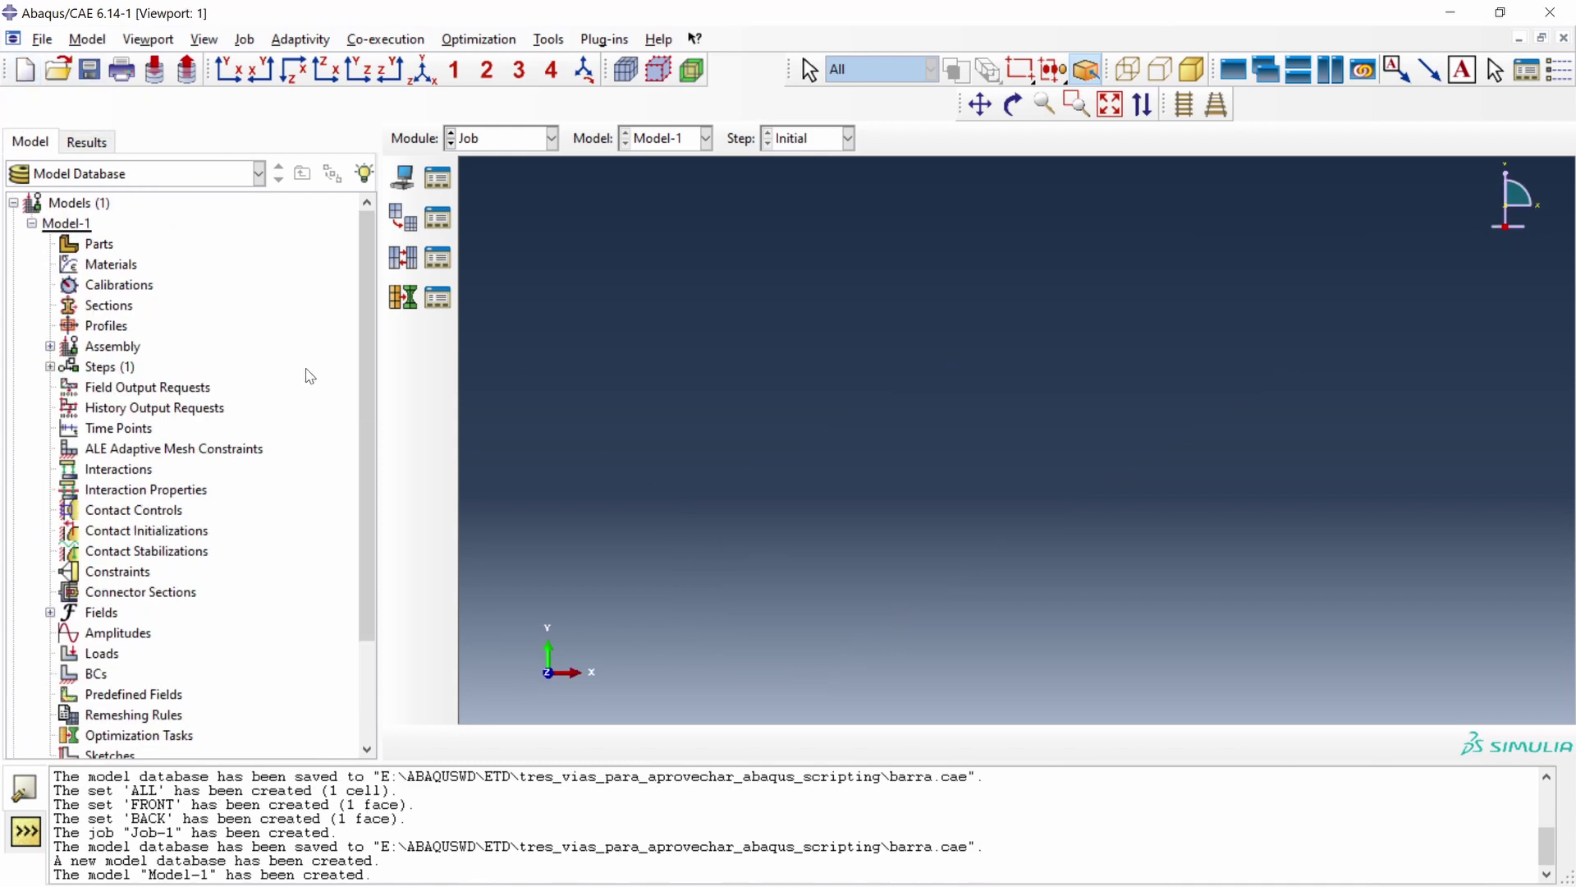
{"action": "left_click", "coordinate": [41, 42]}
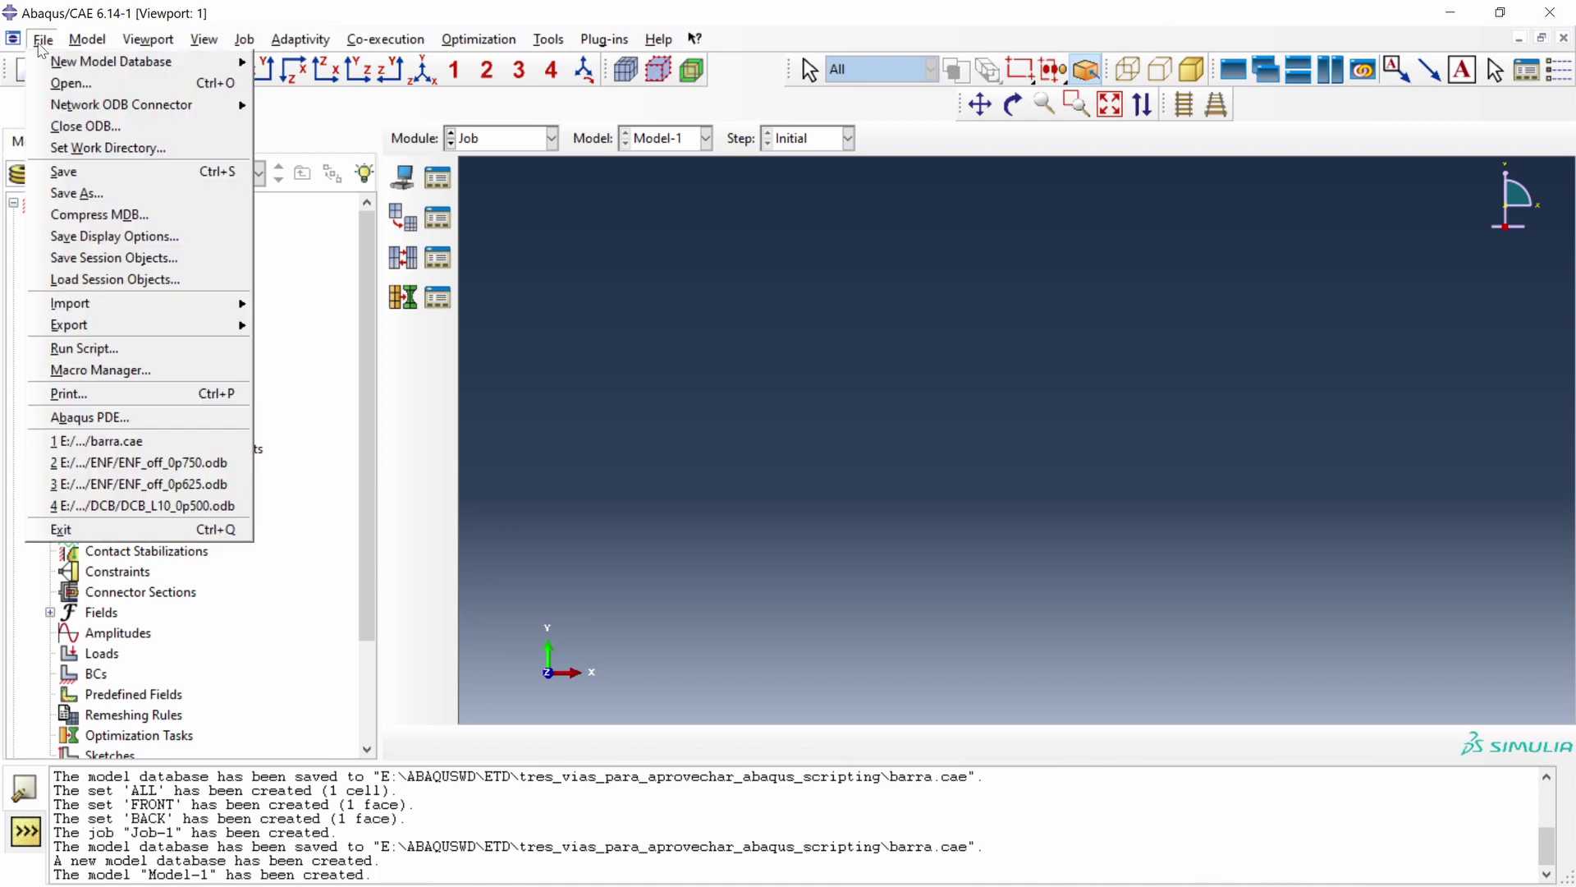
{"action": "left_click", "coordinate": [128, 354]}
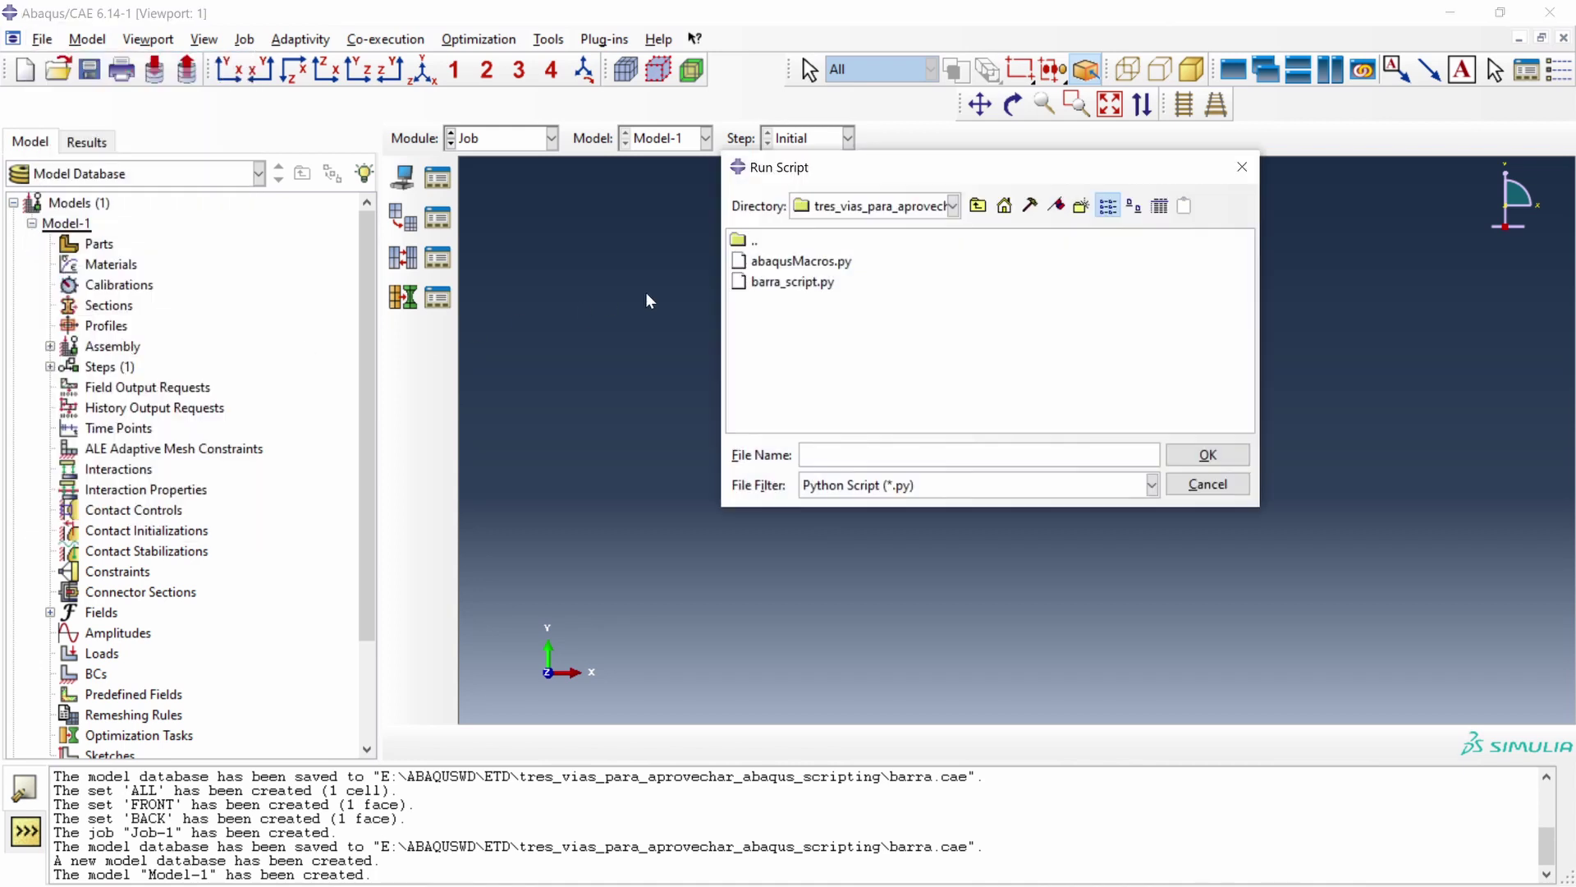
{"action": "left_click", "coordinate": [802, 284]}
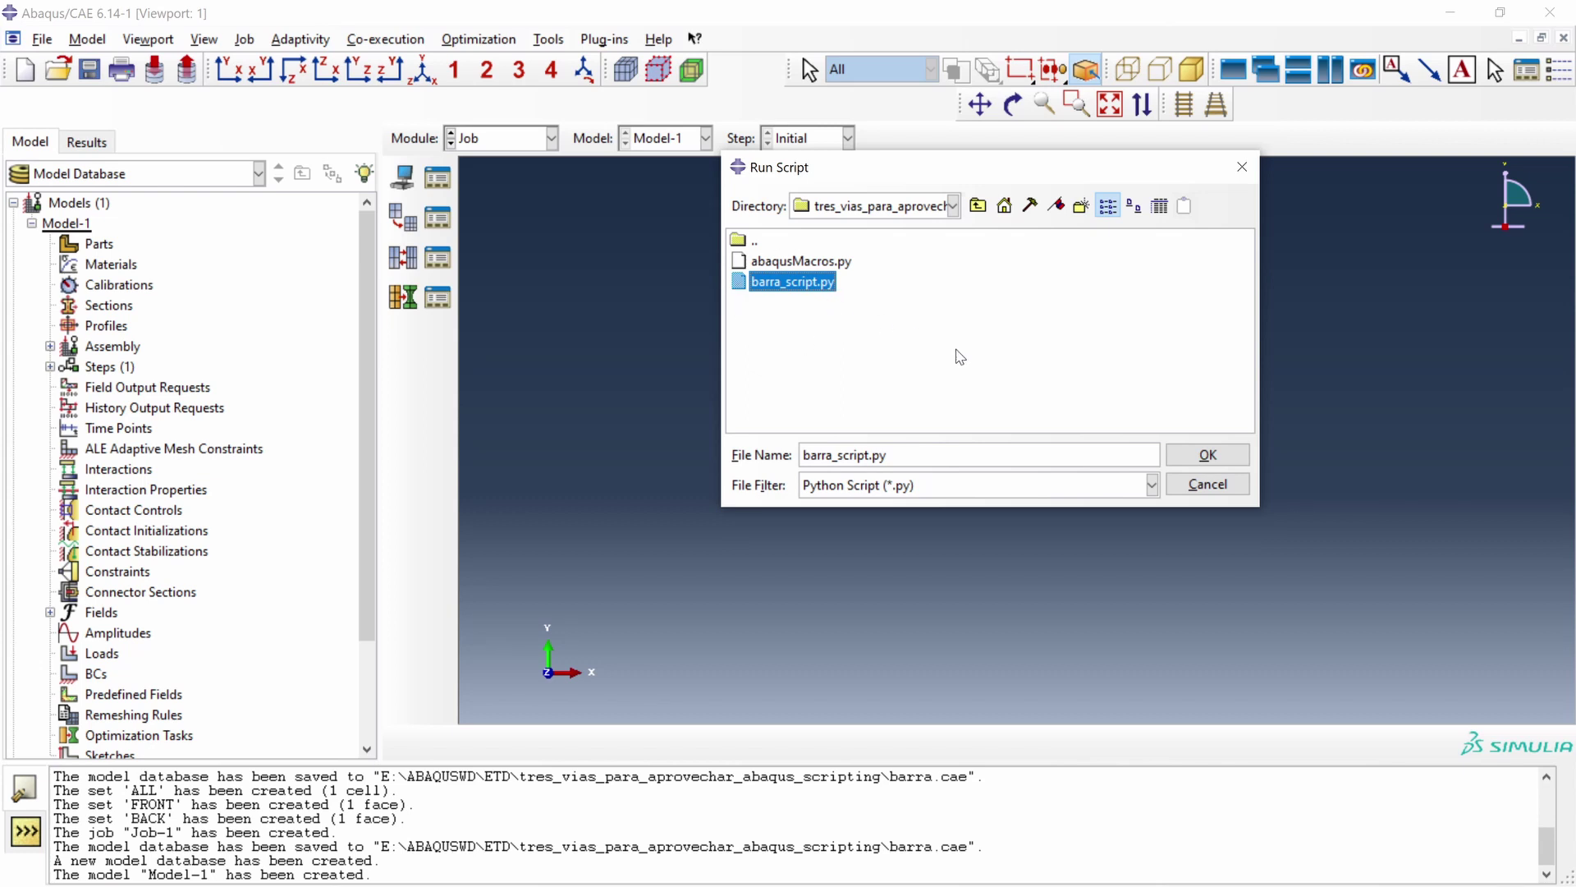
{"action": "left_click", "coordinate": [1220, 460]}
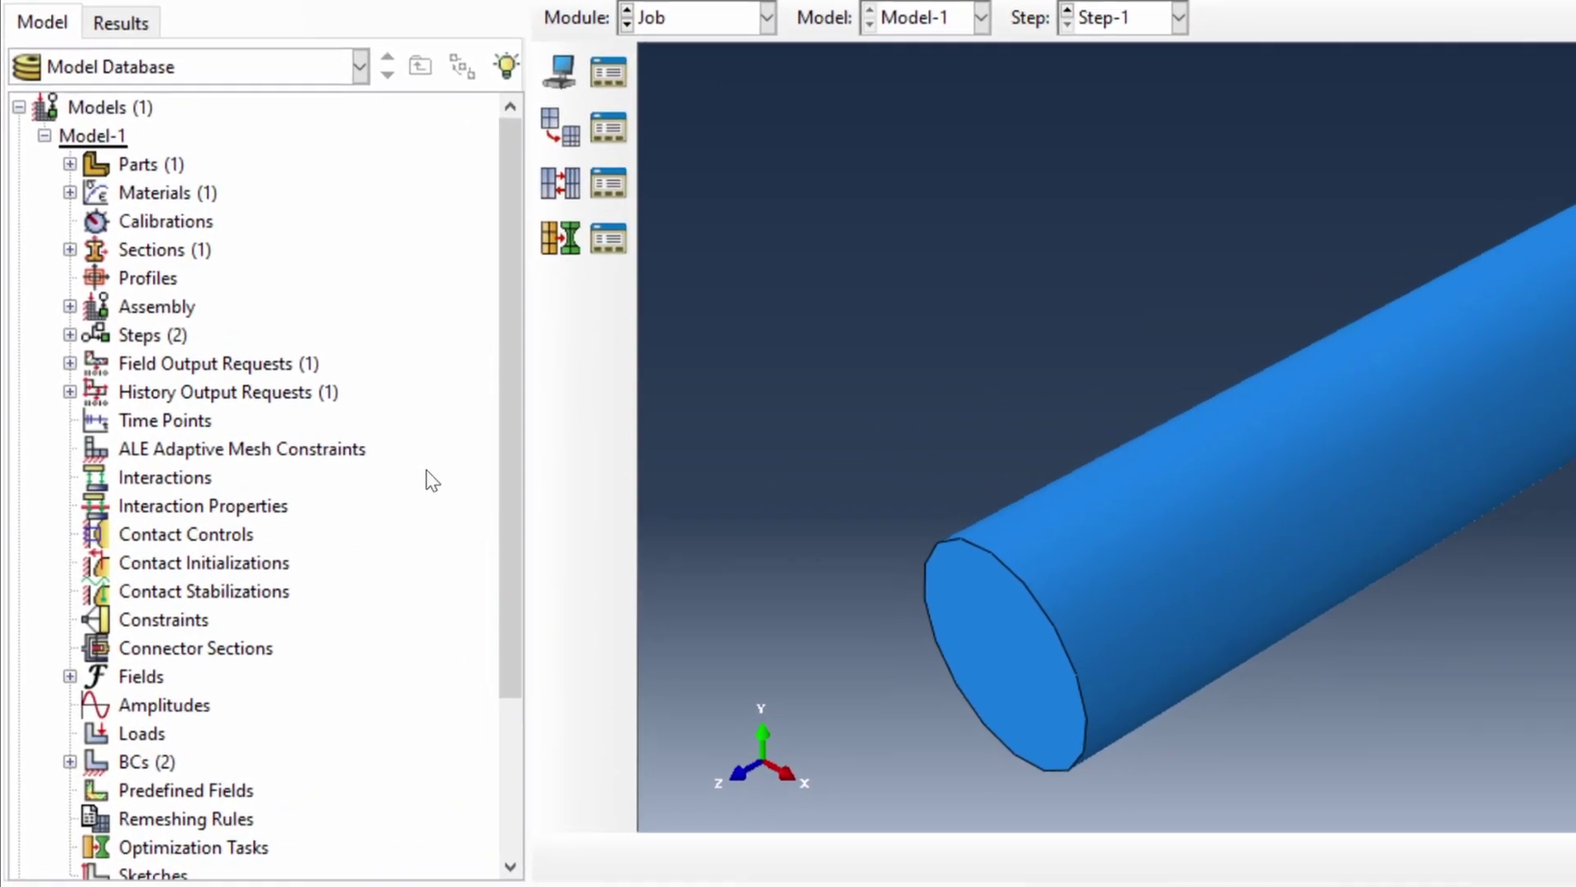
Expand Parts, Materials, Sections, Assembly, Steps and BCs in the tree, then select Job-1
{"action": "left_click", "coordinate": [71, 164]}
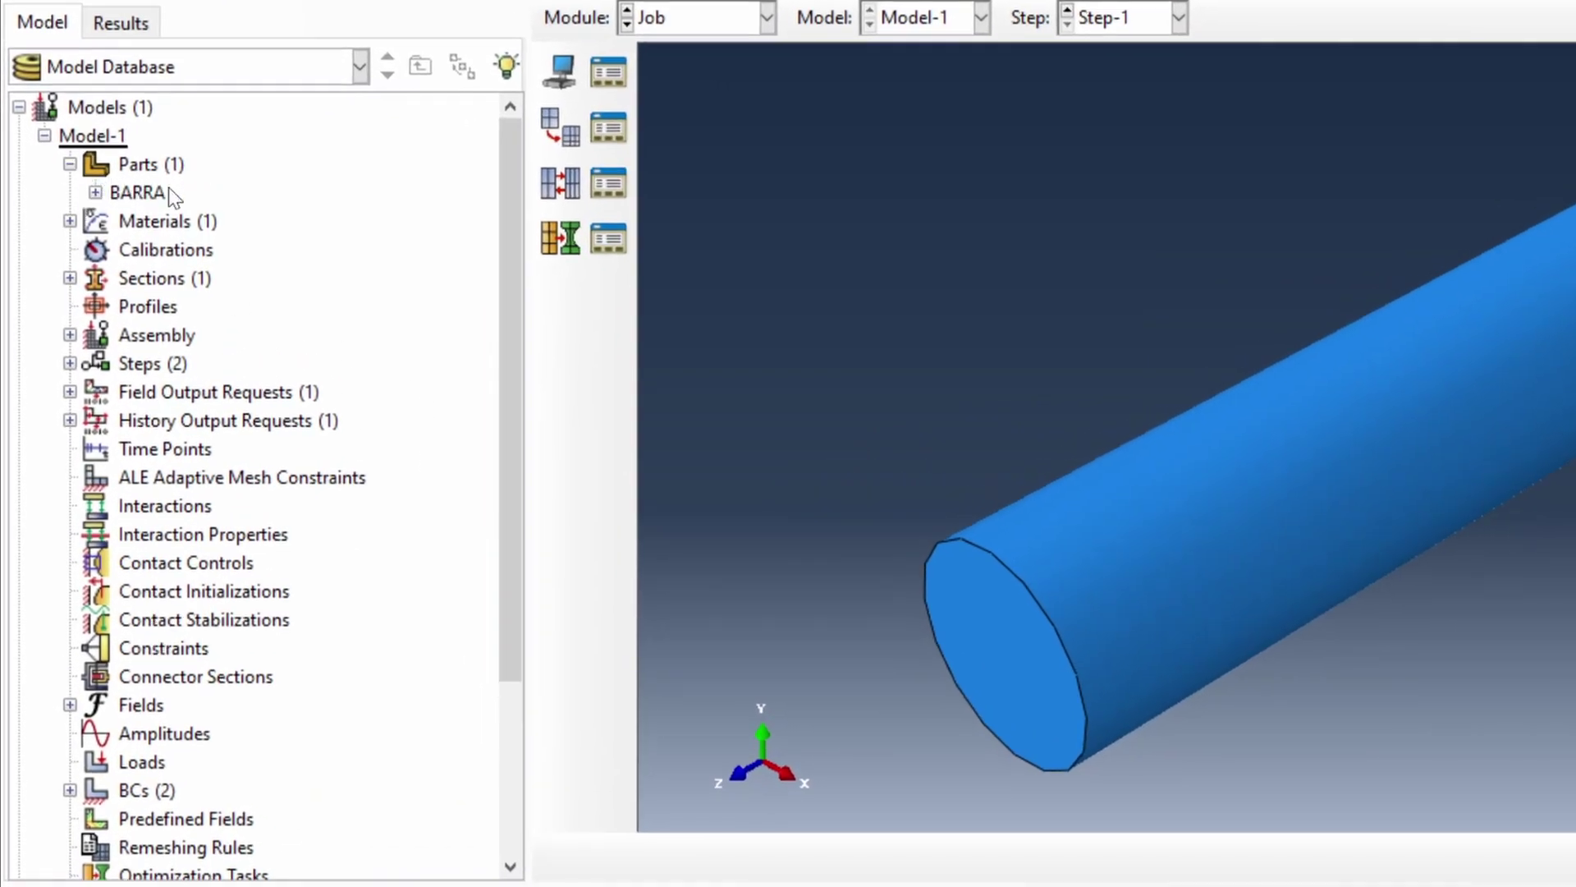
{"action": "left_click", "coordinate": [70, 221]}
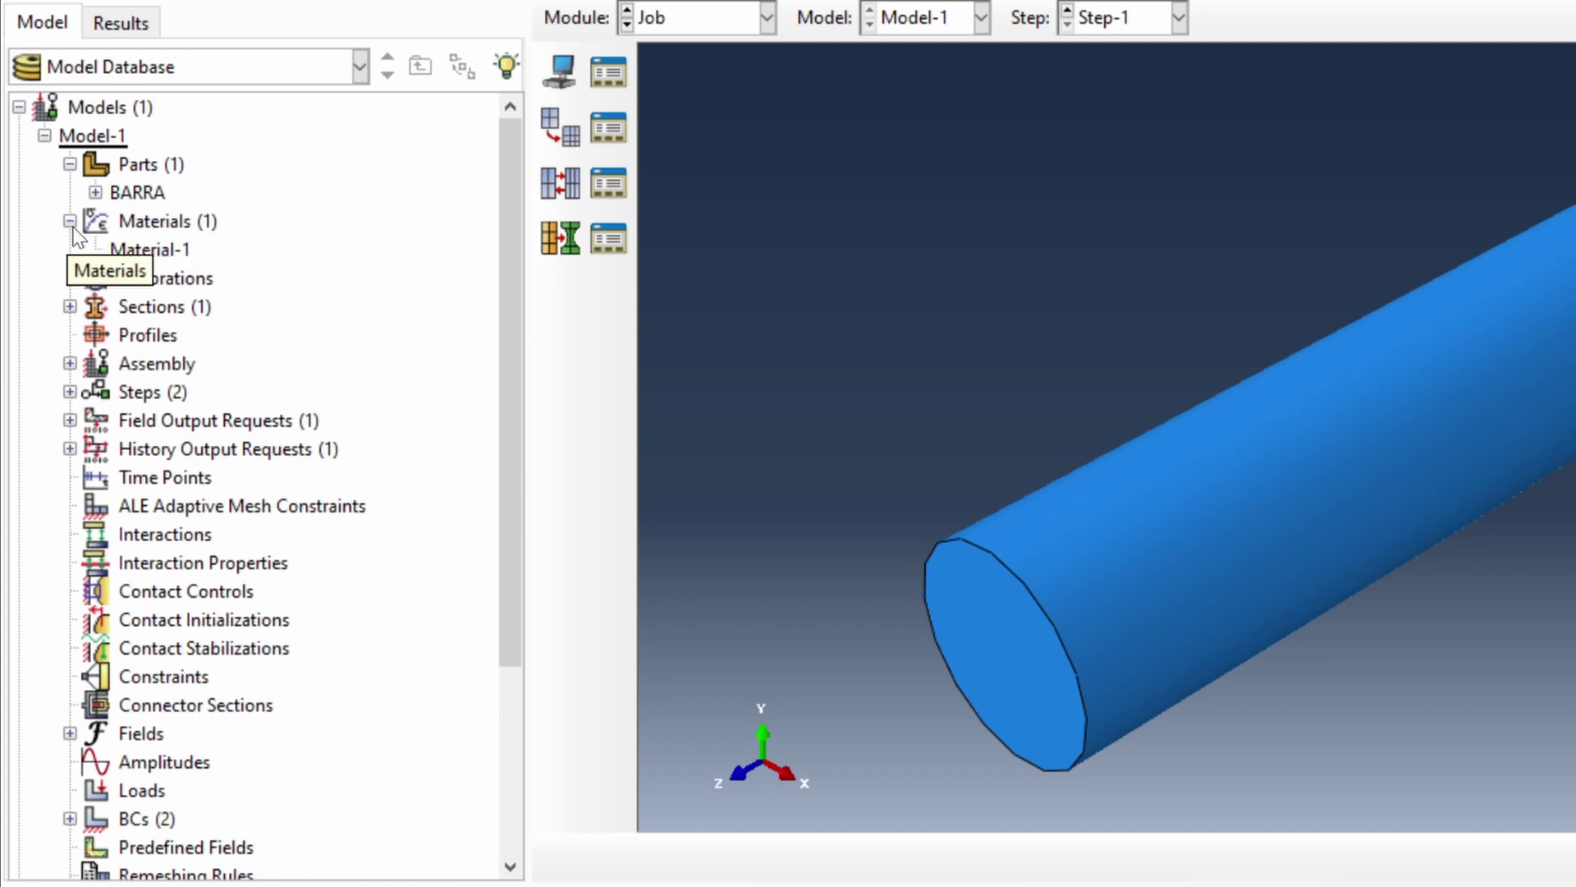
{"action": "left_click", "coordinate": [71, 307]}
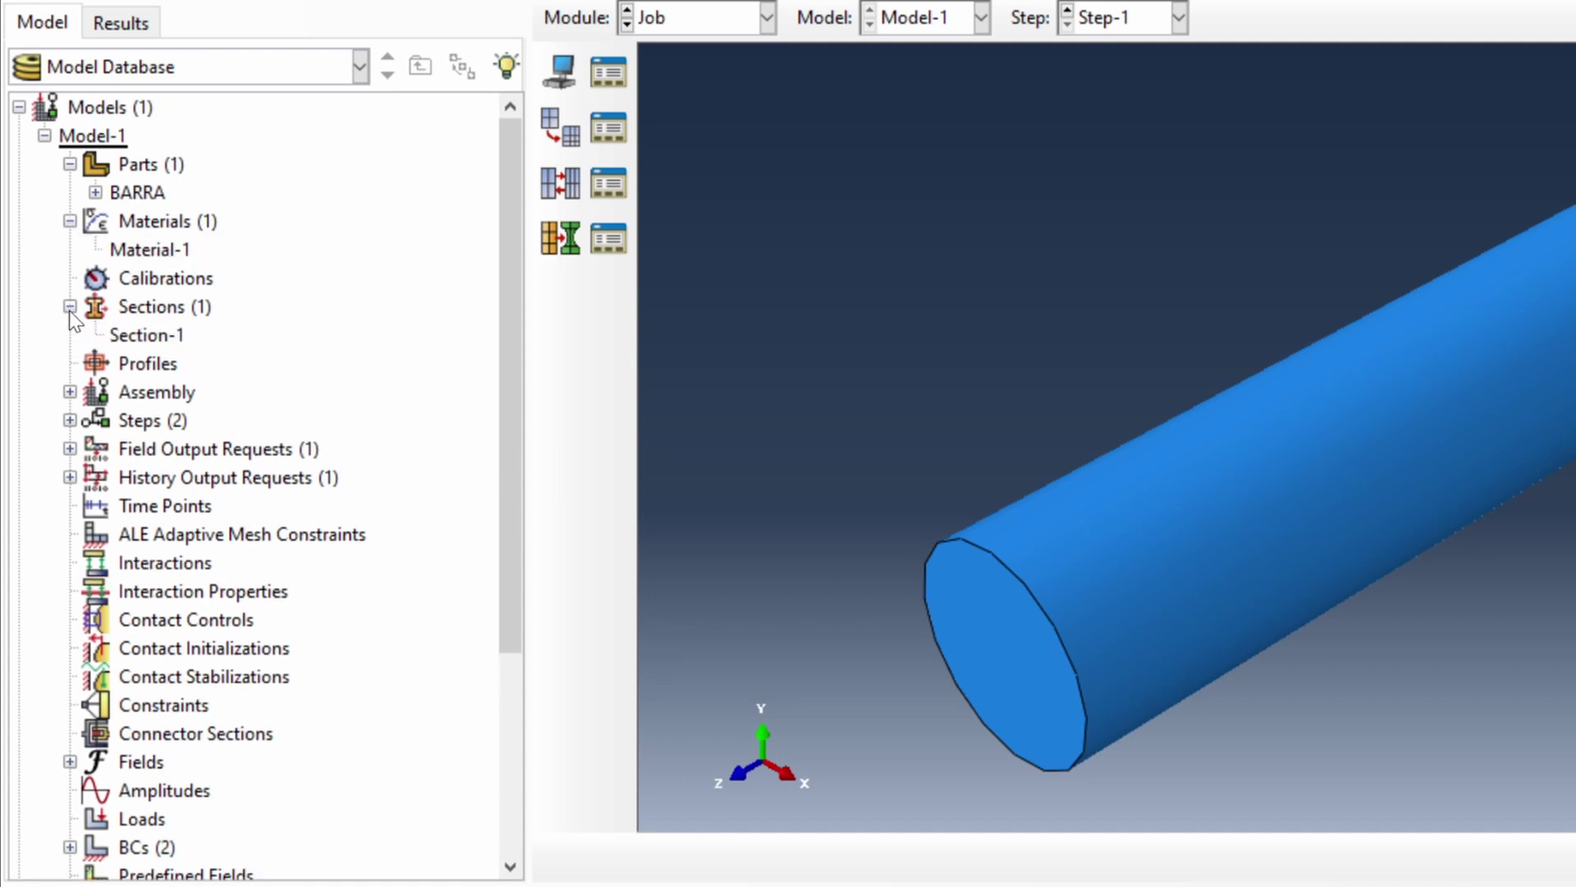
{"action": "left_click", "coordinate": [71, 393]}
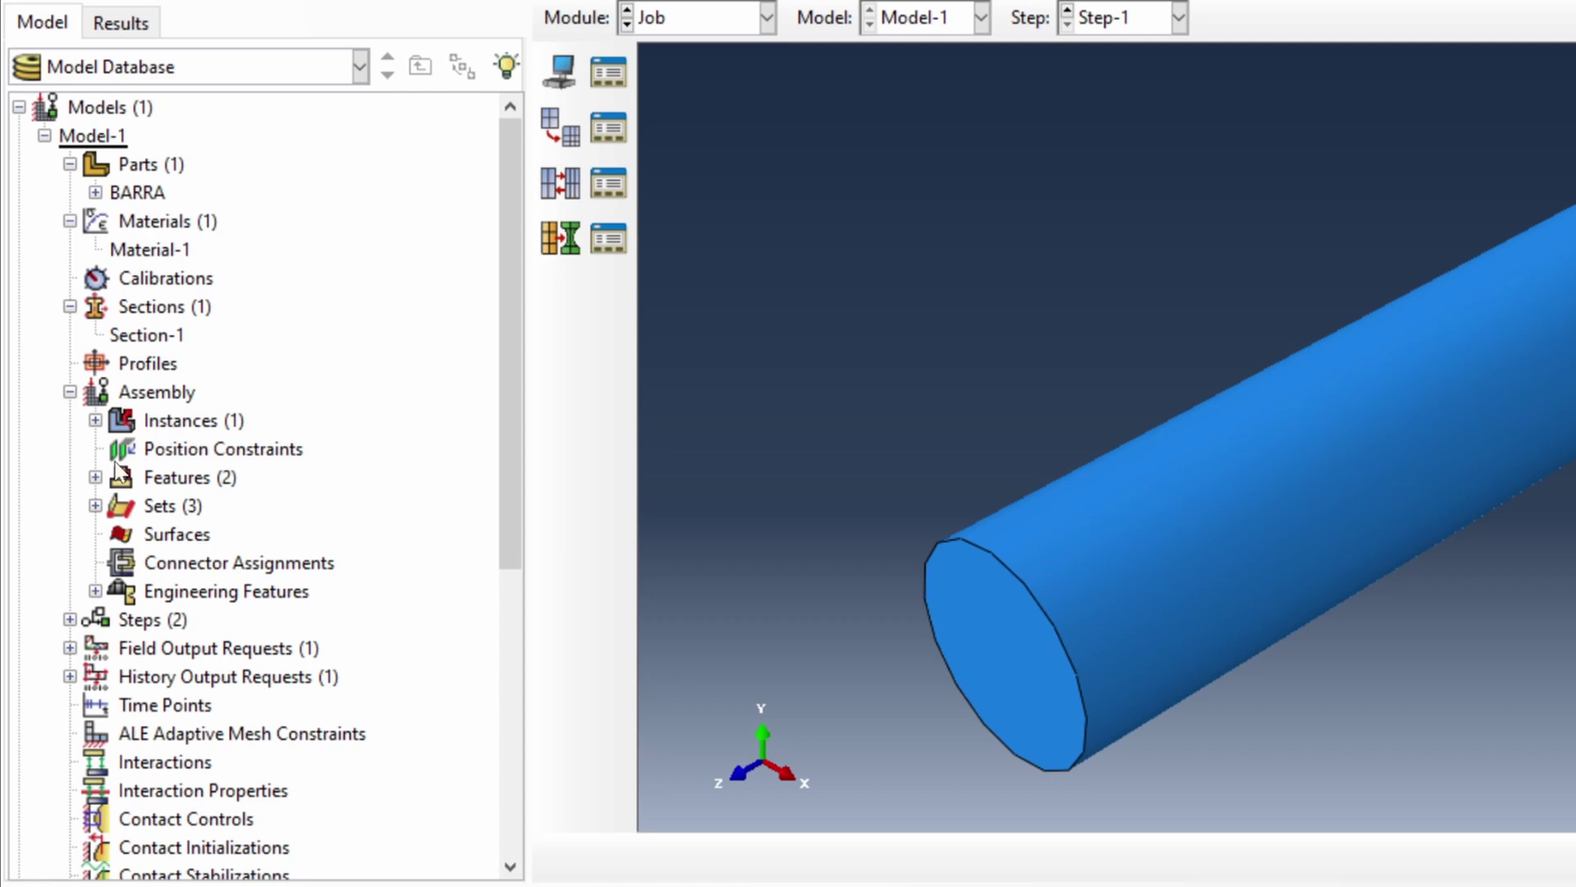
{"action": "left_click", "coordinate": [70, 620]}
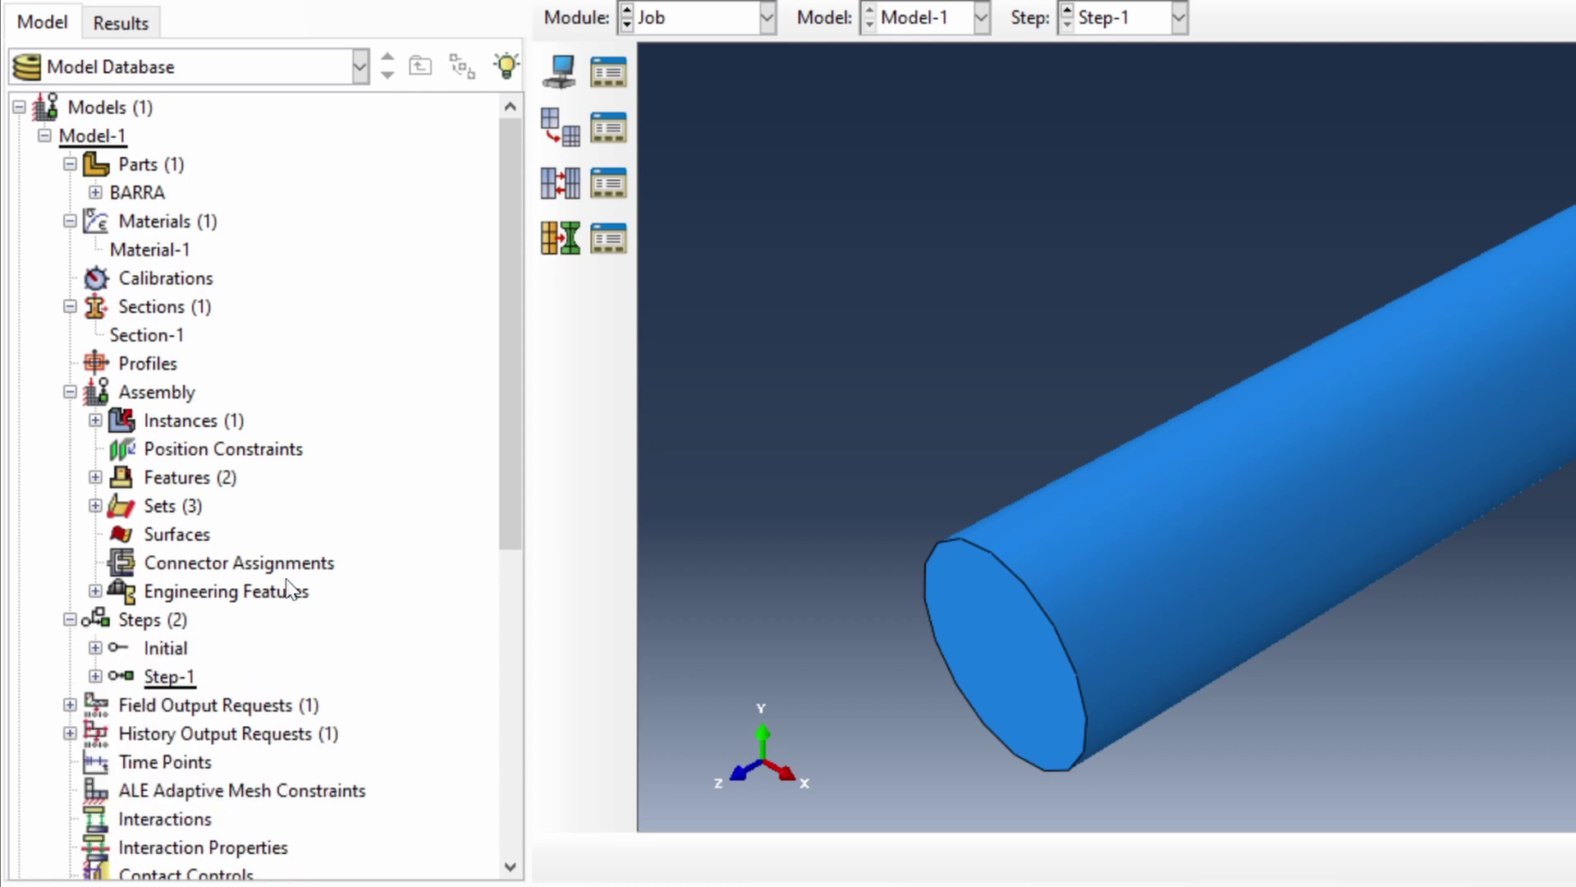
{"action": "scroll", "coordinate": [341, 506], "scroll_direction": "down", "scroll_amount": 1}
{"action": "scroll", "coordinate": [345, 503], "scroll_direction": "down", "scroll_amount": 2}
{"action": "scroll", "coordinate": [353, 500], "scroll_direction": "down", "scroll_amount": 2}
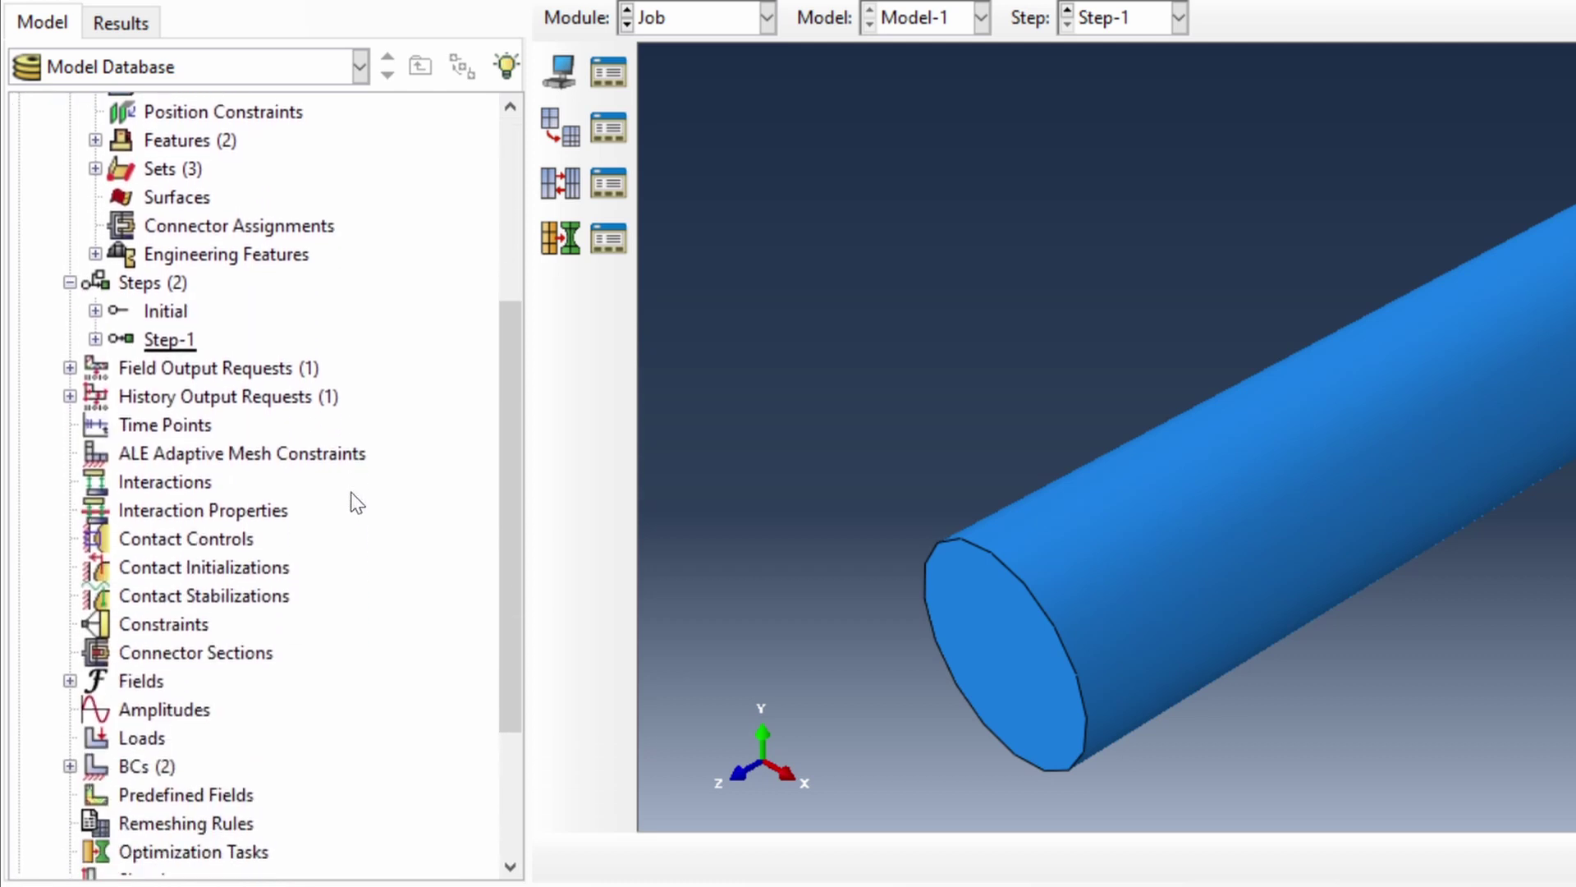
{"action": "scroll", "coordinate": [357, 495], "scroll_direction": "down", "scroll_amount": 1}
{"action": "scroll", "coordinate": [358, 493], "scroll_direction": "down", "scroll_amount": 2}
{"action": "left_click", "coordinate": [70, 552]}
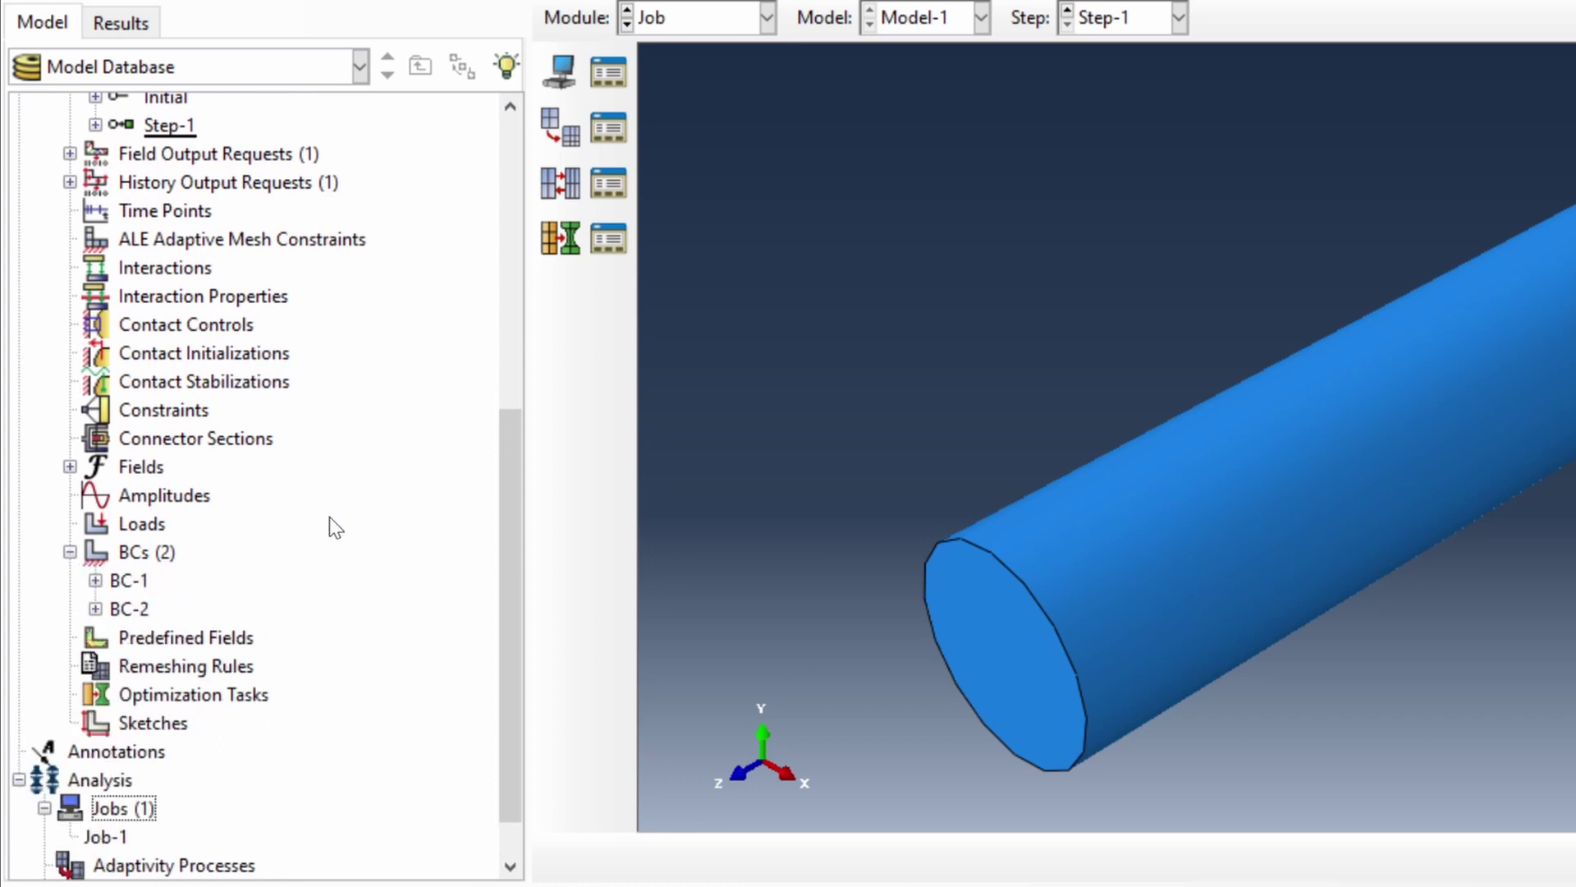
{"action": "scroll", "coordinate": [332, 523], "scroll_direction": "down", "scroll_amount": 2}
{"action": "left_click", "coordinate": [122, 786]}
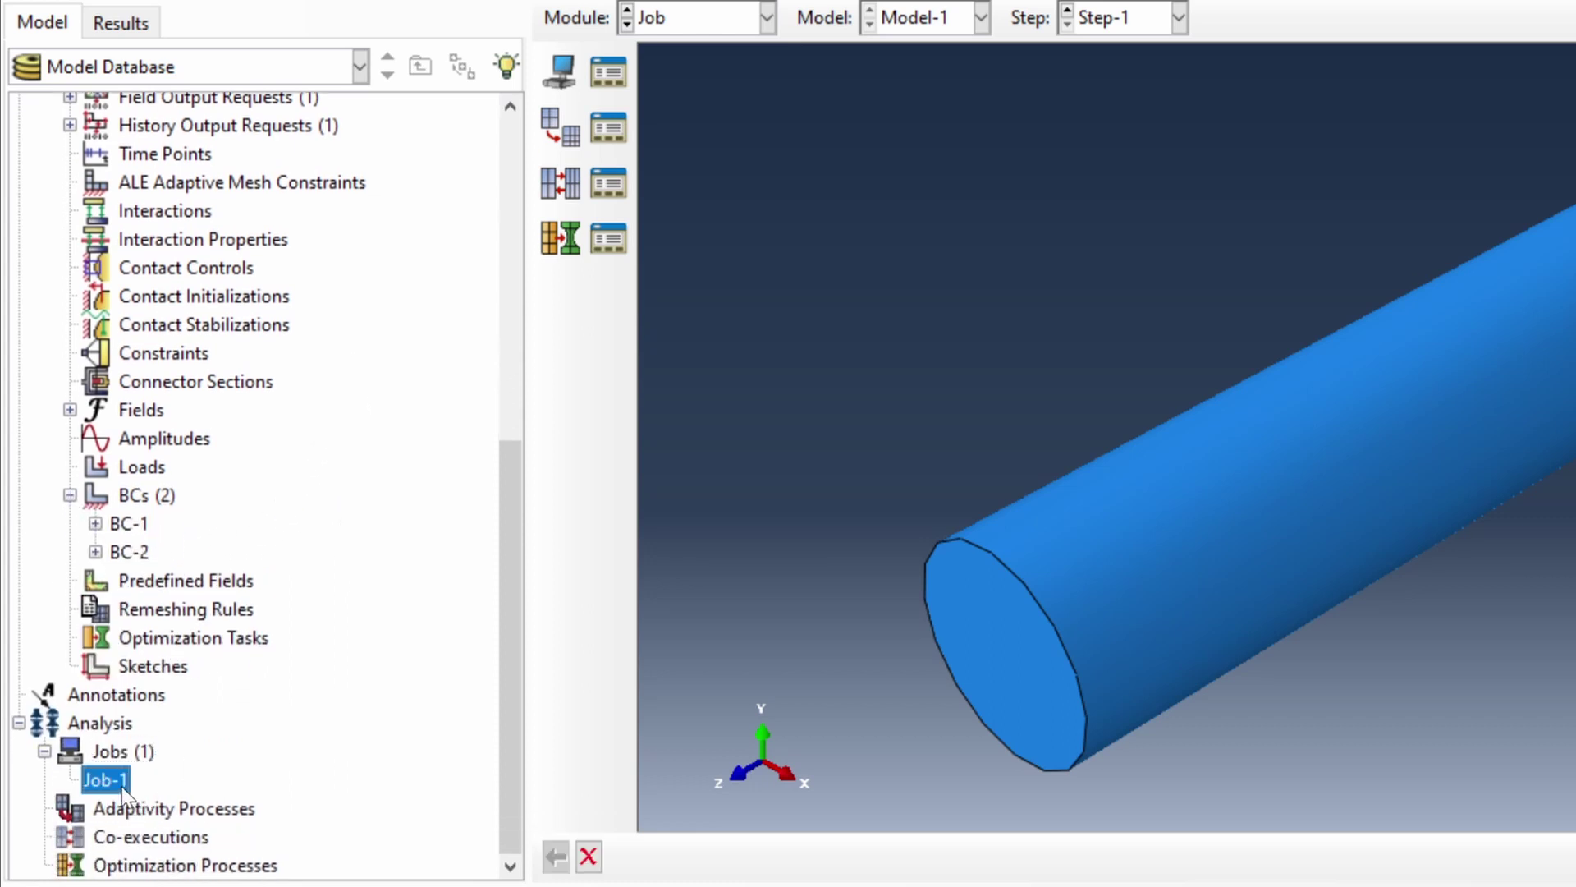